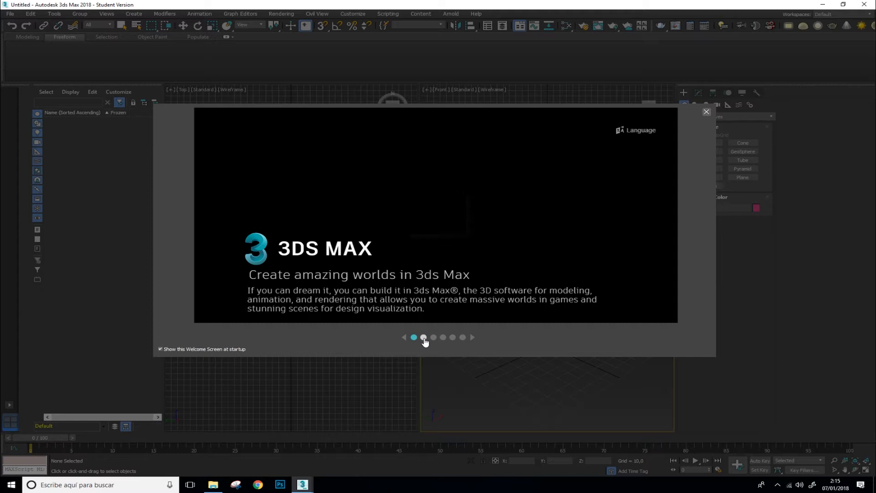
Review all six pages of the welcome screen, return to the first page, and close the welcome screen.
click(424, 339)
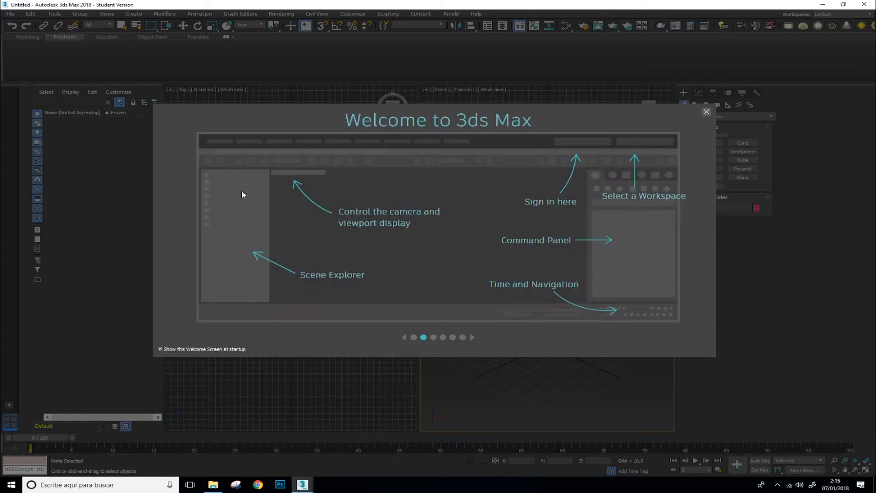
click(434, 337)
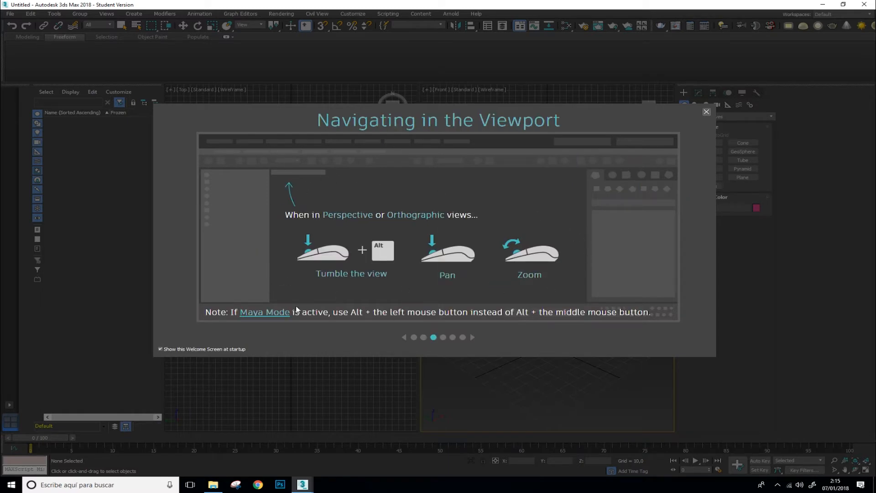
click(443, 337)
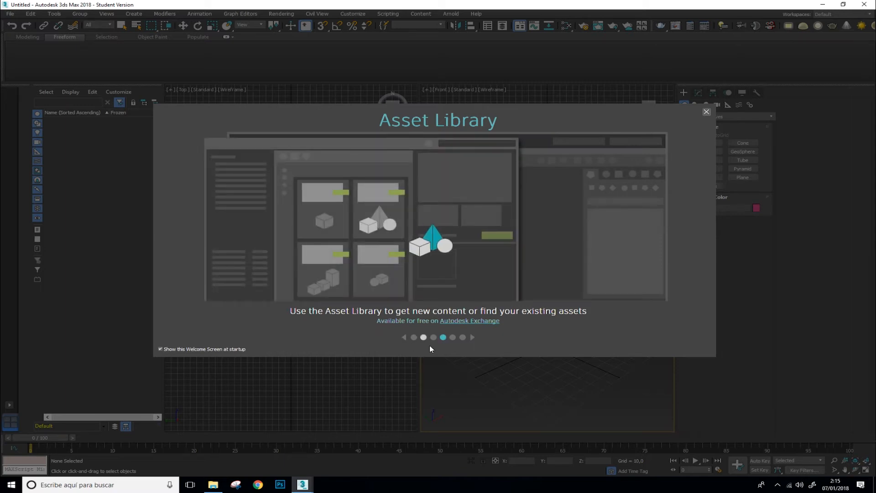
click(453, 338)
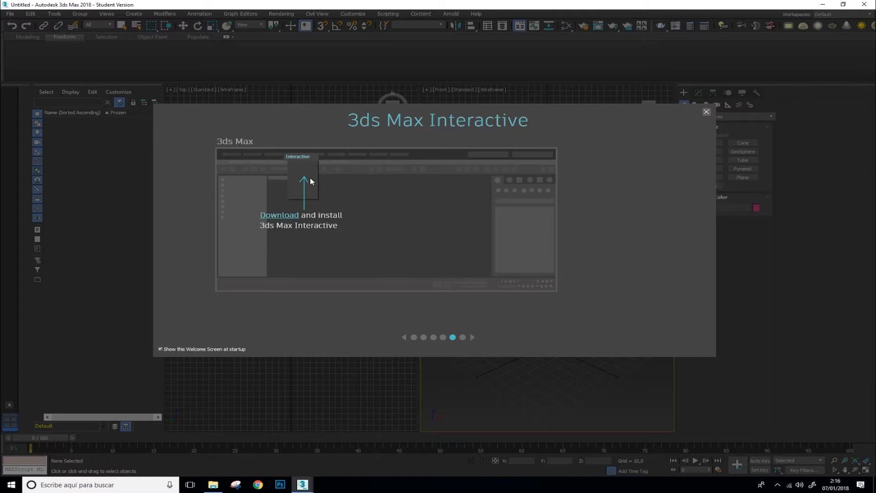
click(462, 338)
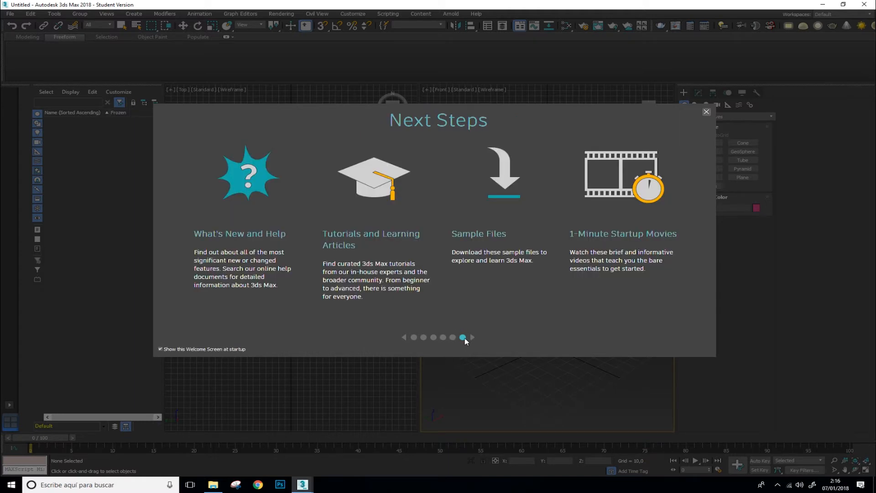
click(414, 337)
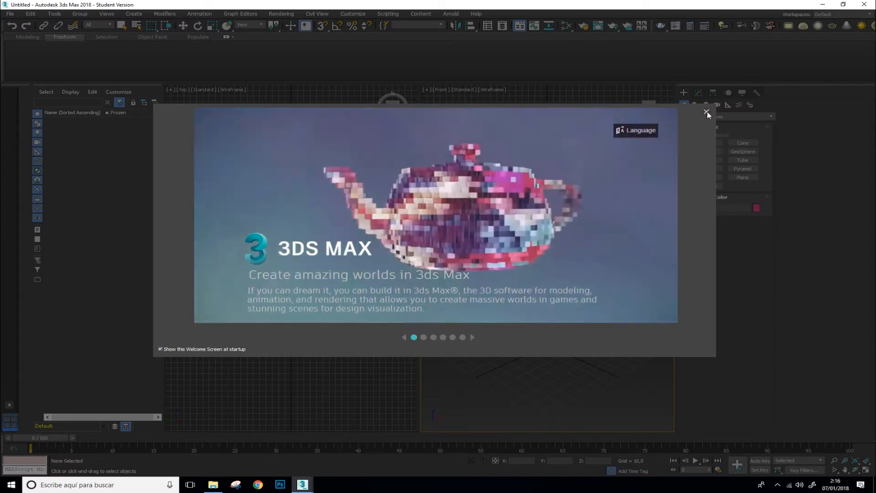
click(707, 112)
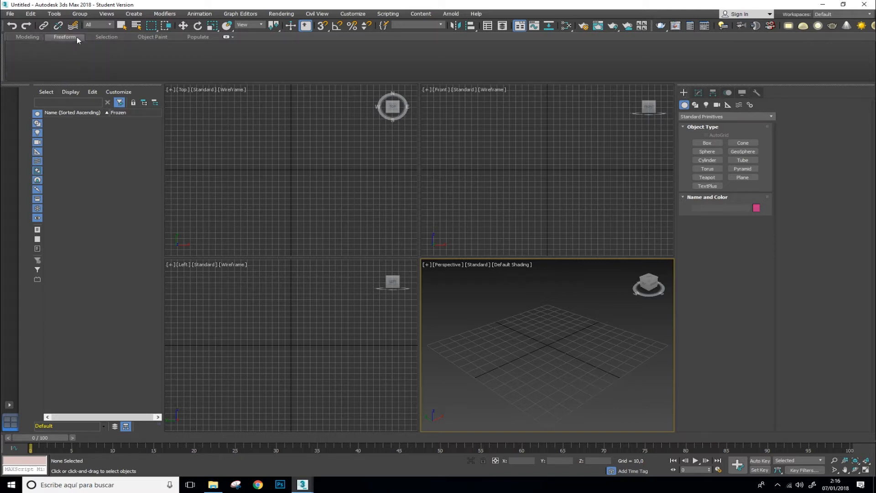
Examine the ribbon's Selection, Populate, Object Paint, Freeform and Modeling tool sets, finishing on Modeling.
click(102, 37)
click(198, 36)
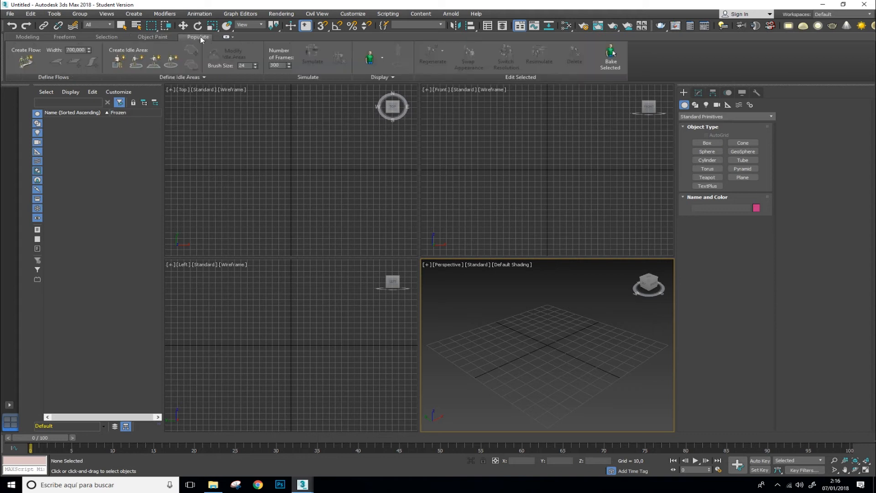
click(158, 39)
click(114, 37)
click(71, 37)
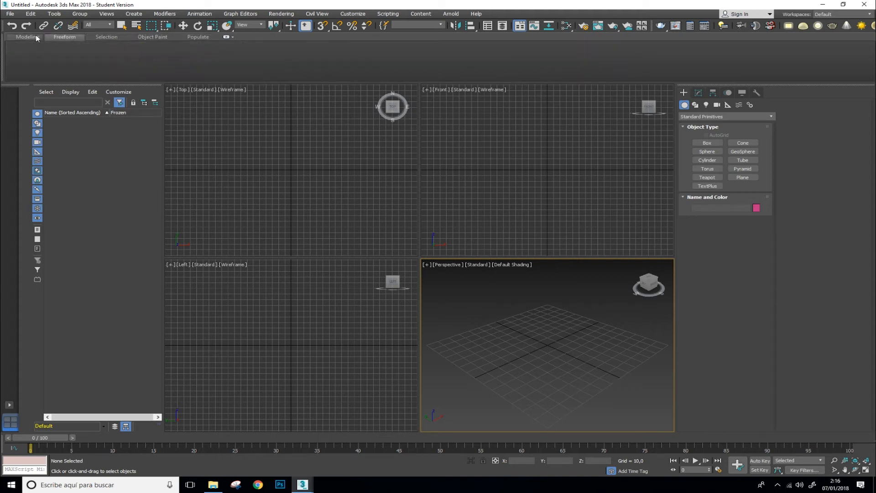
click(38, 37)
click(63, 36)
click(119, 37)
click(147, 37)
click(106, 39)
click(24, 37)
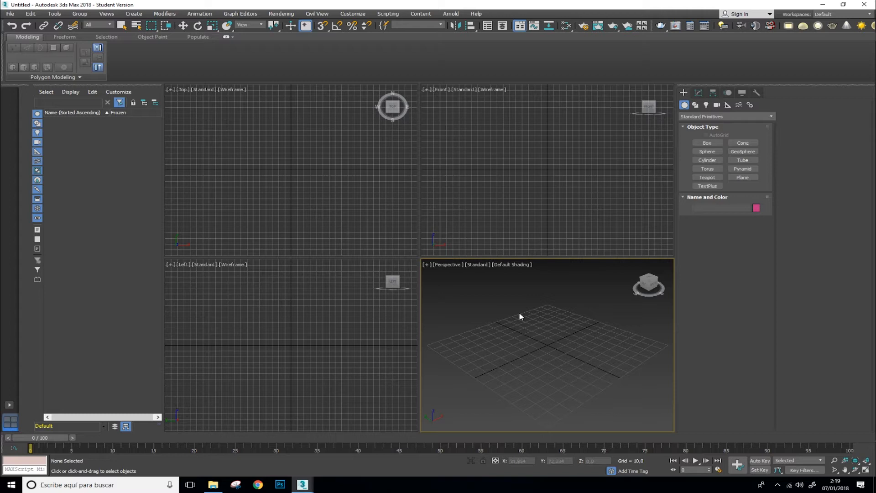
Orbit and zoom the Perspective view to examine the home grid from a higher, rotated angle.
alt+middle_drag(485, 298, 487, 298)
drag(487, 309, 518, 318)
mouse_move(518, 318)
alt+middle_down()
mouse_move(533, 343)
mouse_move(511, 327)
alt+middle_up()
alt+right_click(510, 324)
click(478, 272)
alt+middle_drag(479, 358, 518, 324)
alt+middle_drag(521, 355, 502, 319)
scroll(503, 322, up, 3)
scroll(502, 320, down, 3)
alt+middle_drag(518, 326, 552, 330)
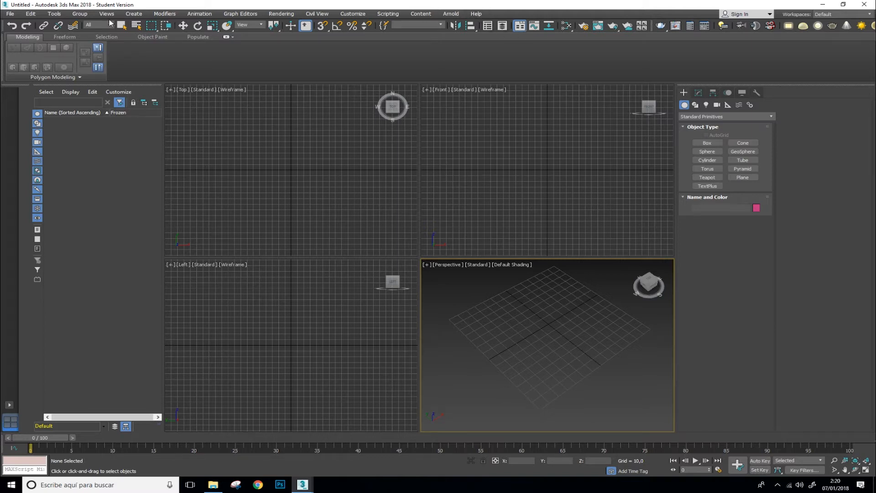
click(14, 15)
click(14, 15)
click(14, 15)
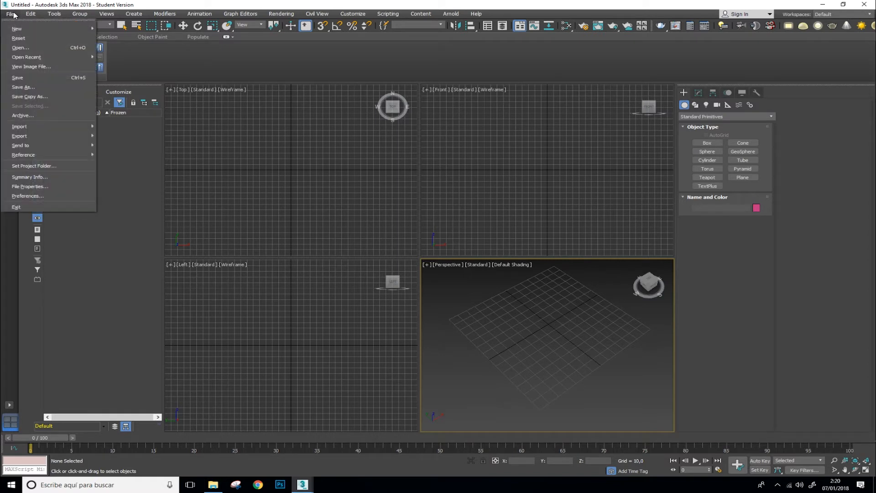
click(13, 15)
click(14, 15)
click(14, 15)
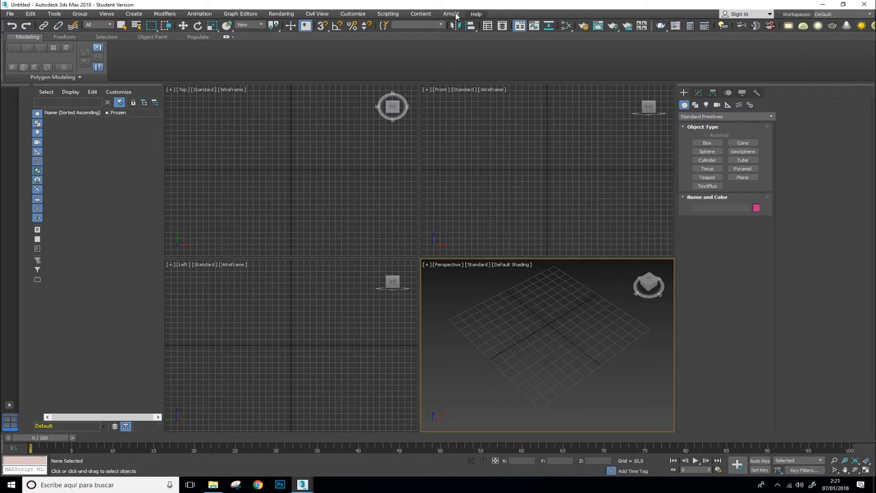
Set the project folder to 01_Interfaz inside the desktop folder tutoriales_max.
click(10, 14)
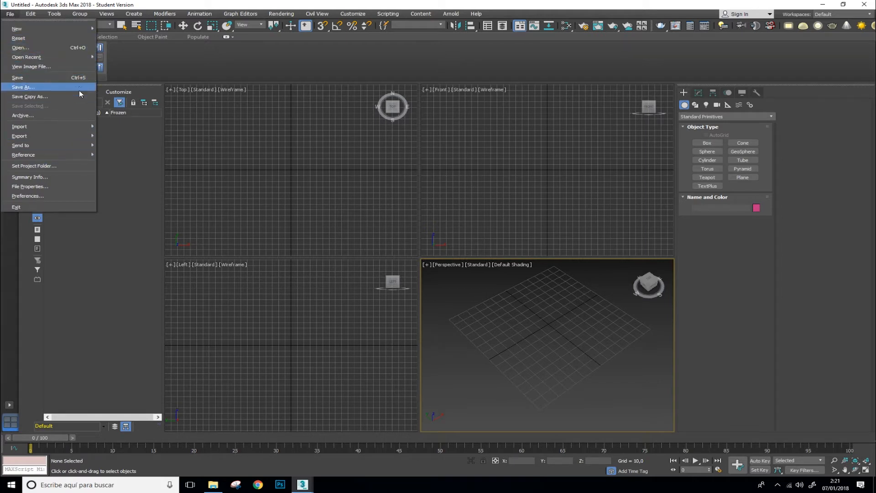
click(71, 169)
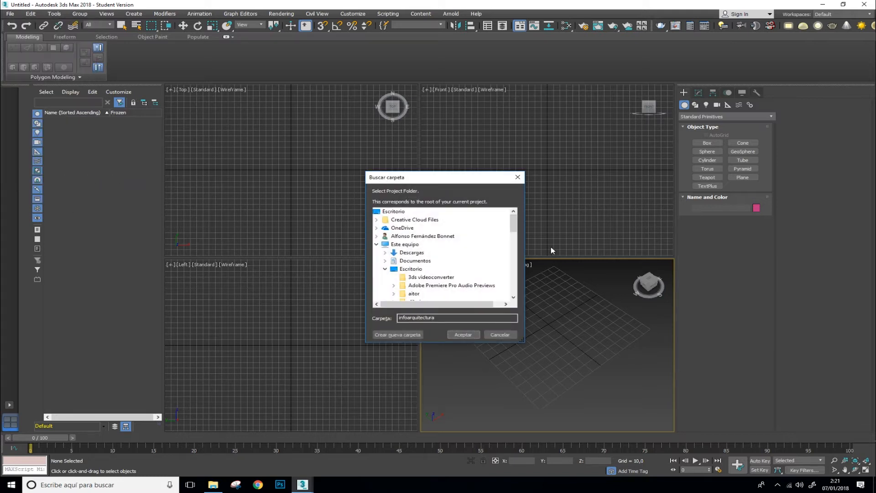
drag(516, 227, 521, 248)
click(394, 261)
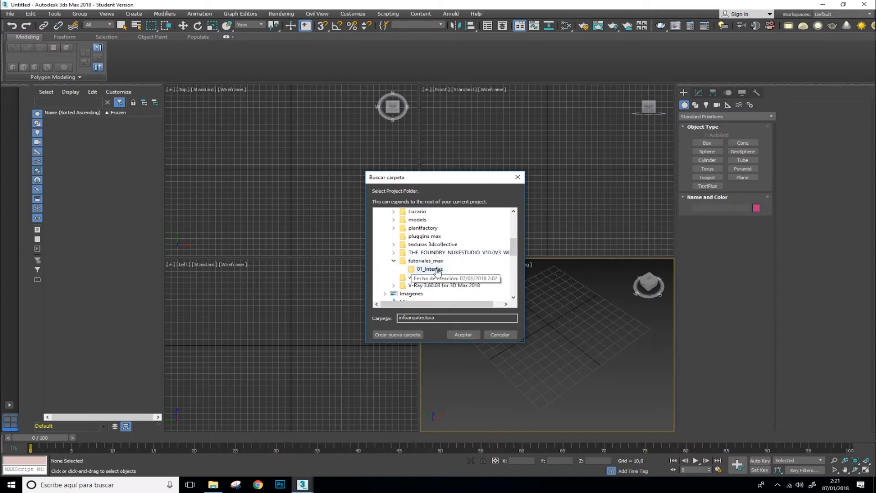
click(436, 270)
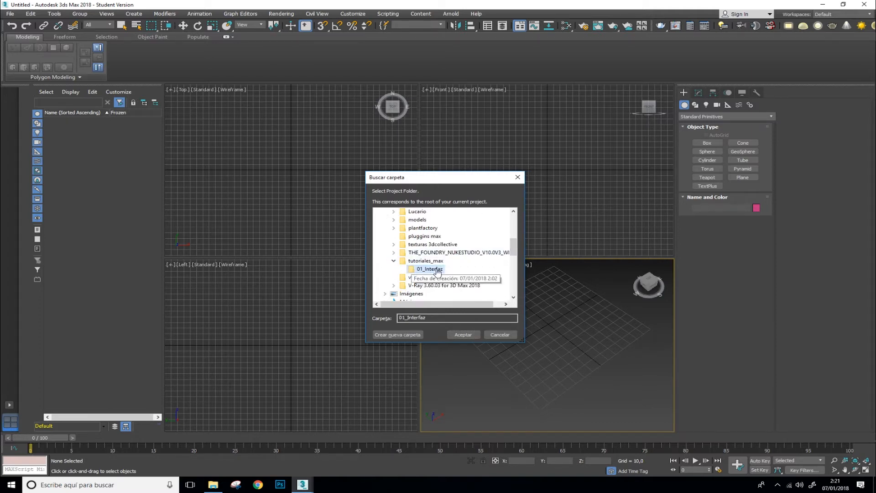
click(463, 335)
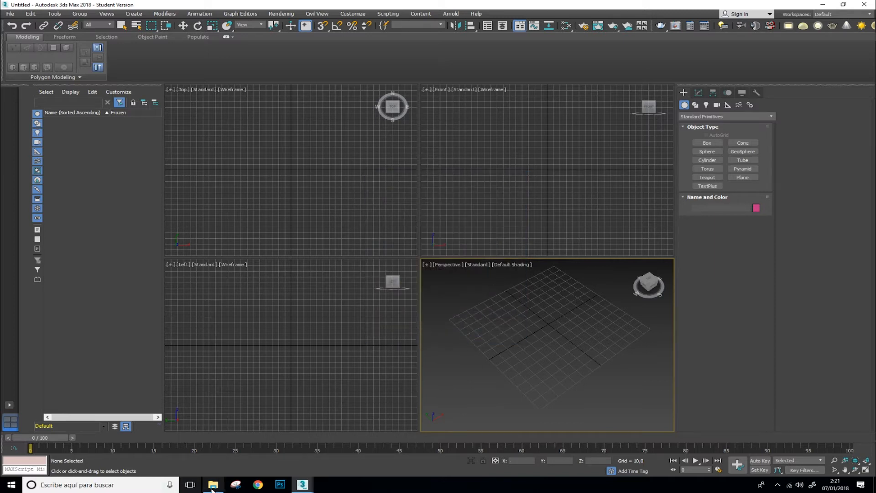
Switch to File Explorer and open the 01_Interfaz folder inside tutoriales_max on the desktop.
click(213, 486)
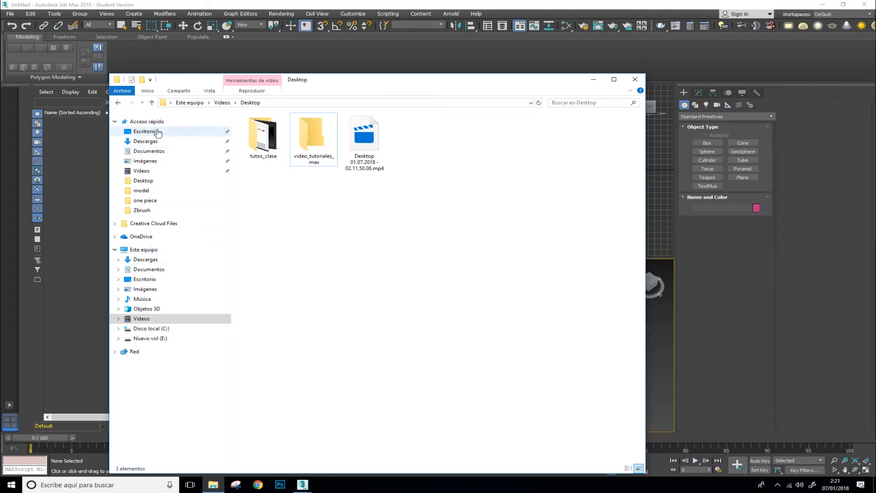
click(151, 132)
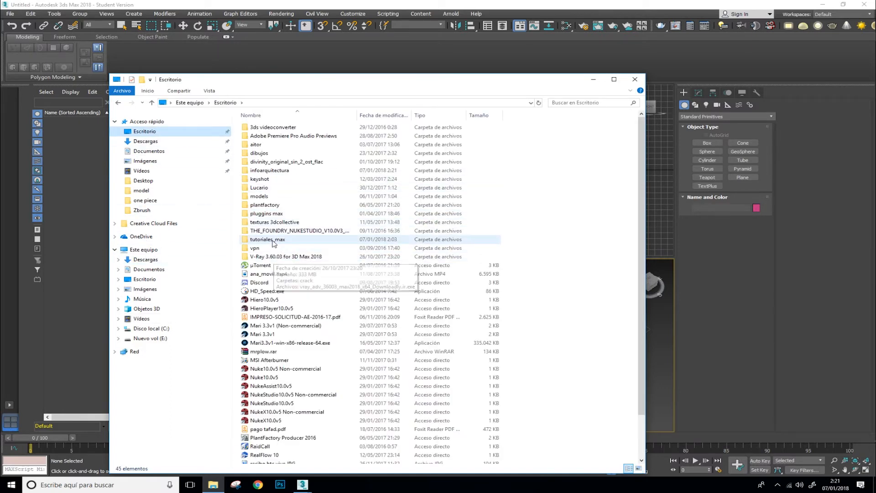
double_click(269, 239)
double_click(264, 129)
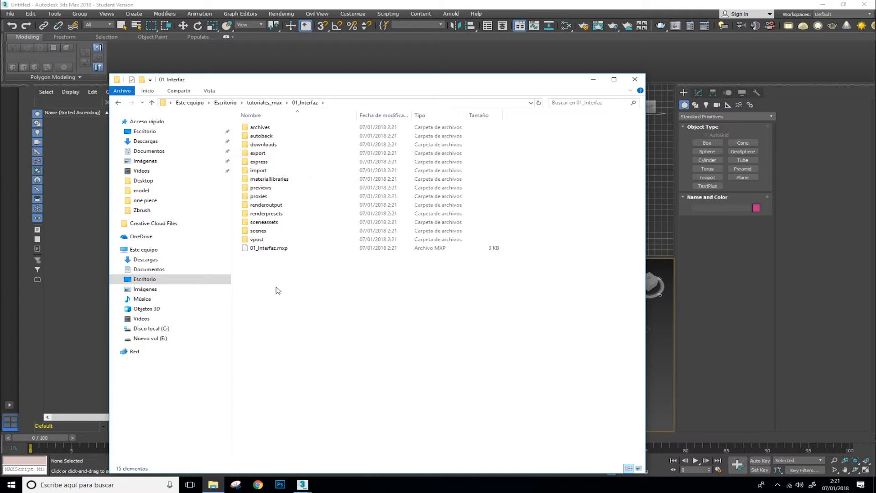
Create a new folder named textures inside the 01_Interfaz project folder.
right_click(274, 269)
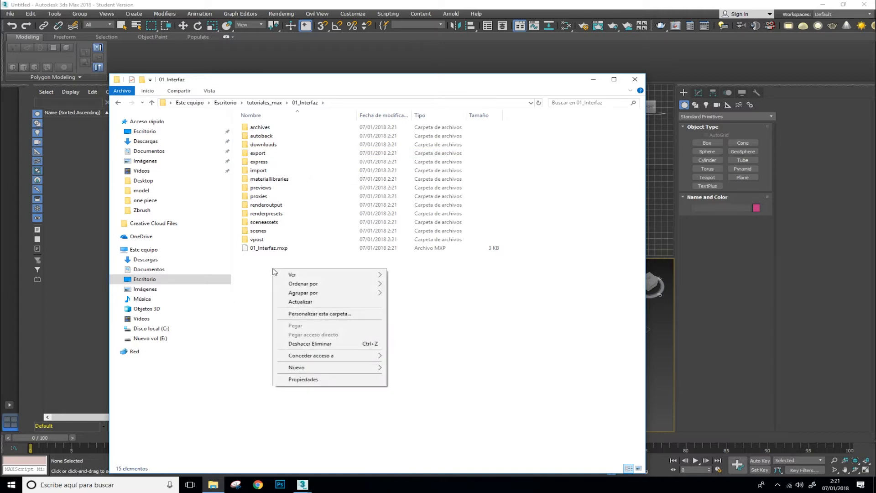
mouse_move(308, 369)
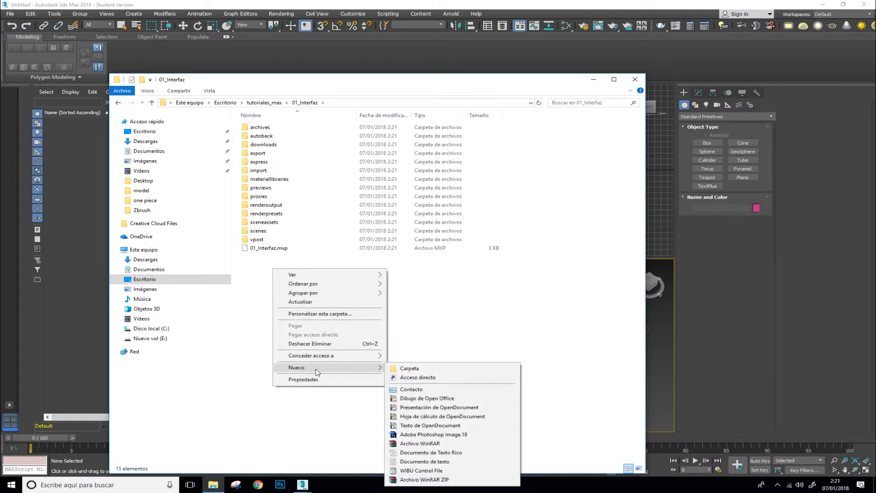
click(466, 370)
text(tex)
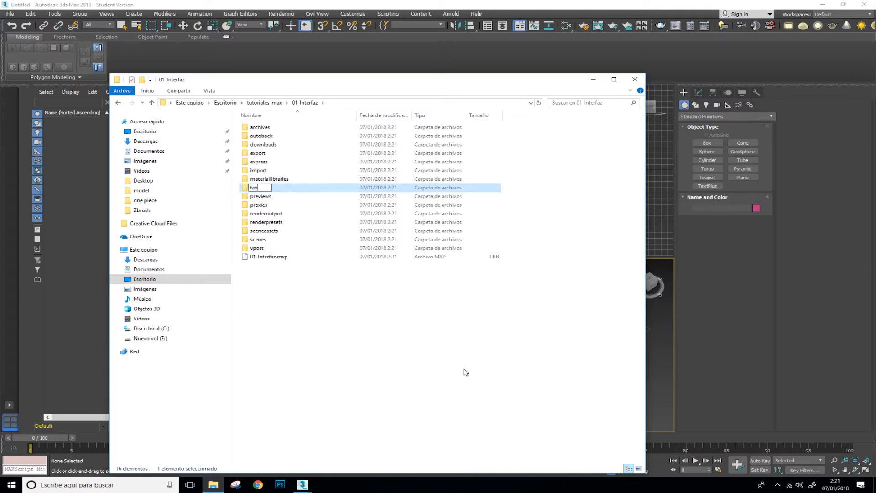
text(tures)
key(Return)
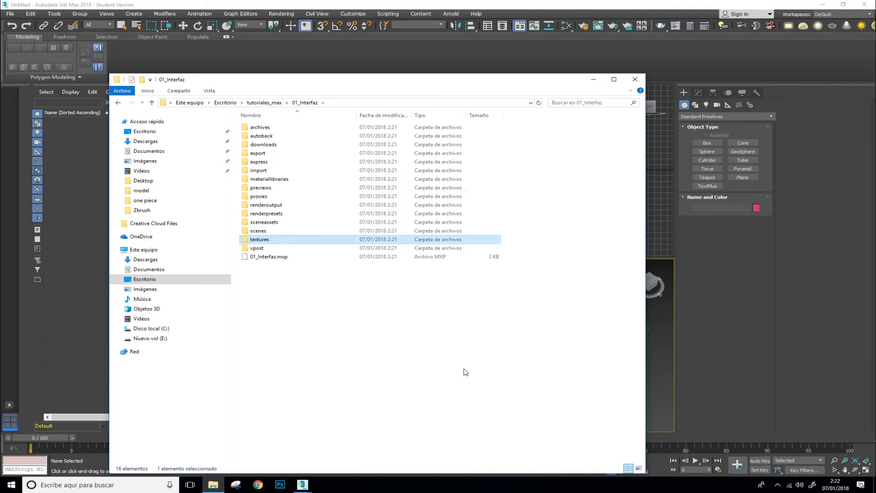
Create a new folder named references inside the 01_Interfaz project folder.
right_click(251, 277)
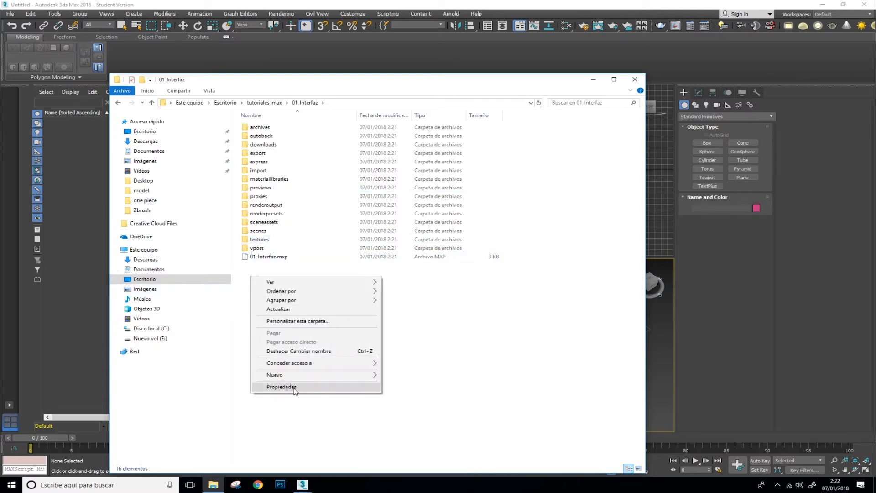
mouse_move(359, 376)
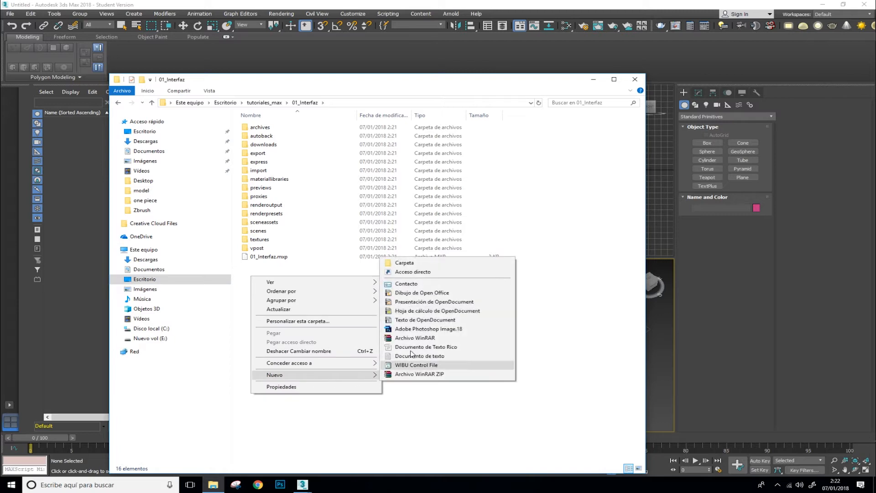
click(411, 263)
text(references)
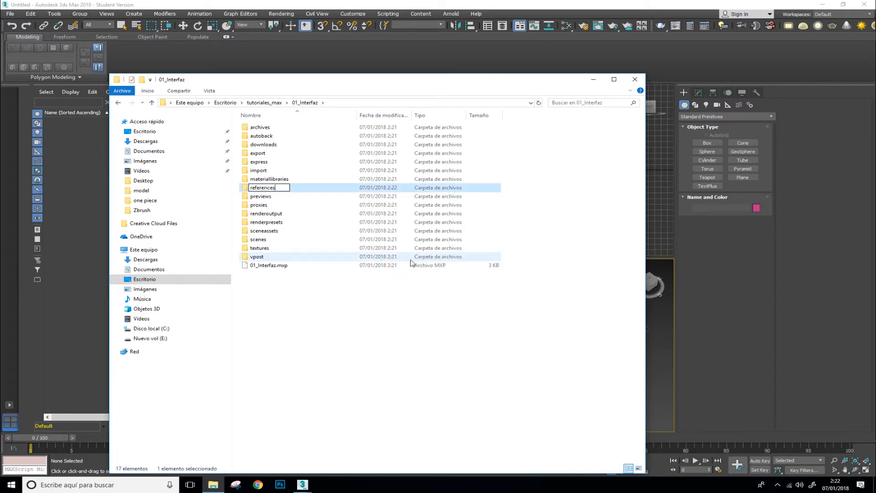
key(Return)
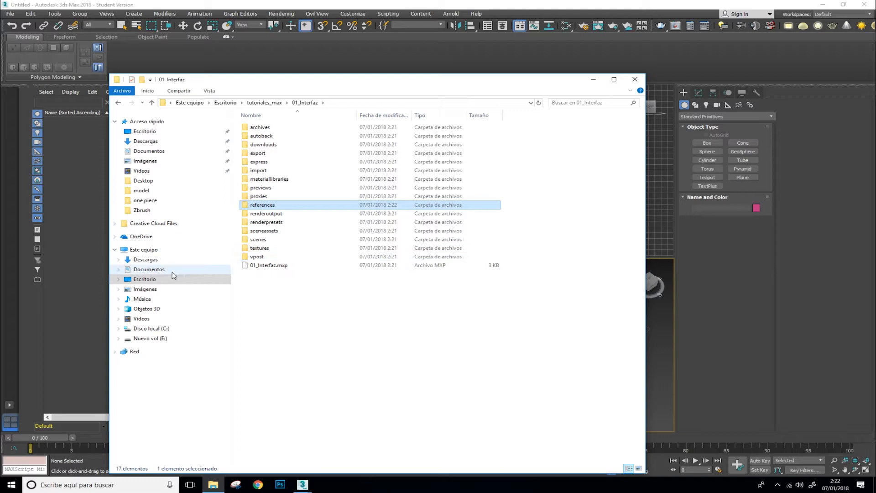
Create a new folder named uvs inside the 01_Interfaz project folder.
click(298, 302)
right_click(289, 297)
mouse_move(314, 400)
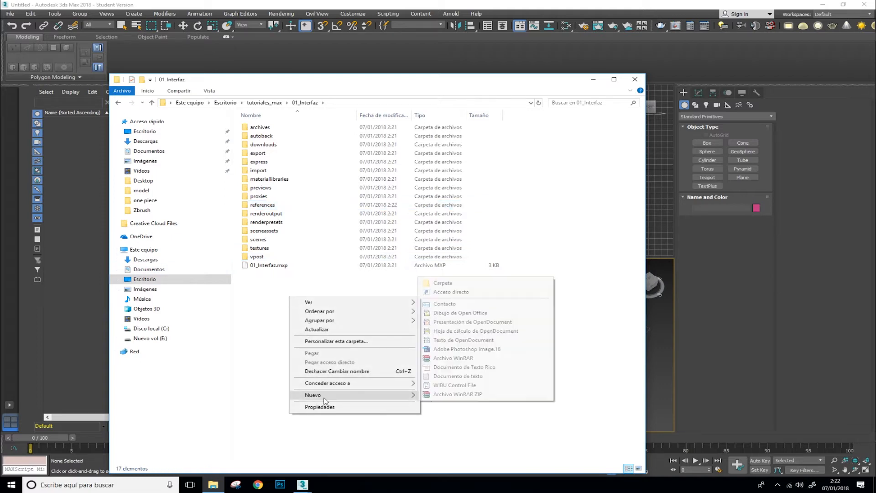
click(488, 283)
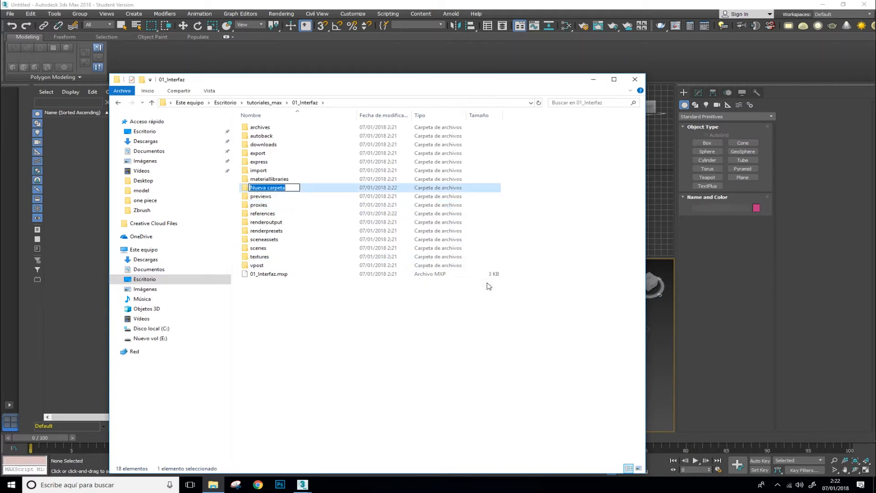
text(uvs)
key(Return)
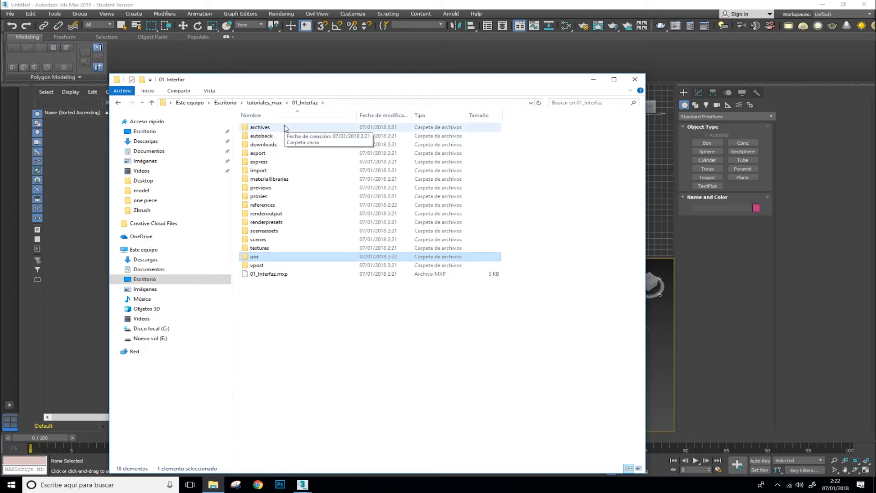
Switch back to 3ds Max and toggle the Perspective viewport between maximized and the four-viewport layout.
click(447, 4)
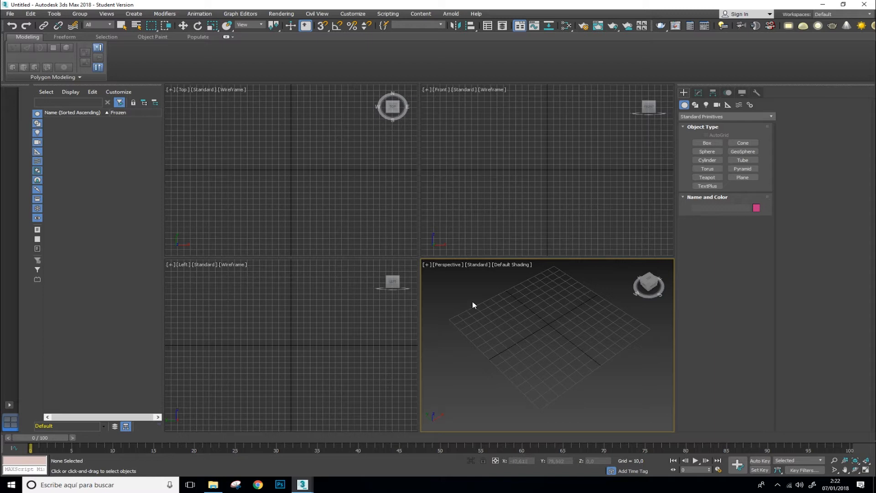
key(alt+w)
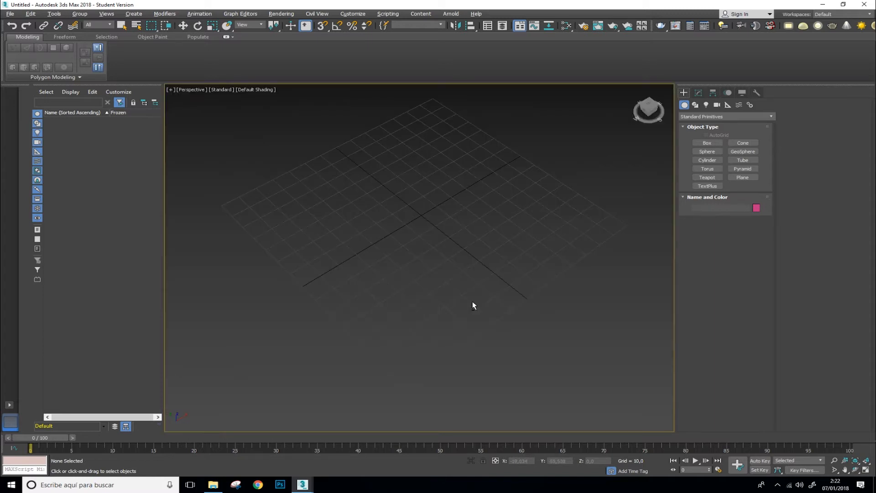
key(alt+w)
key(alt+w)
key(alt+w)
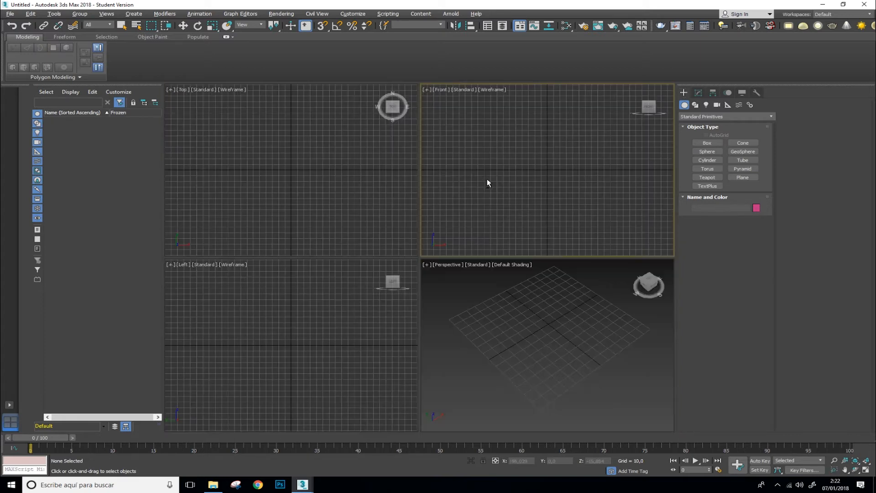
Maximize and restore the Top, Left and Perspective viewports in turn, finishing in the four-viewport layout.
key(alt+w)
key(alt+w)
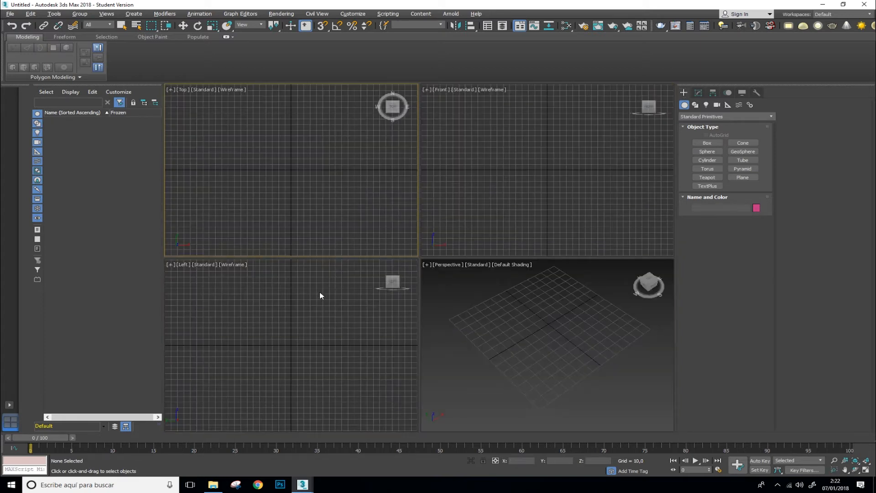
key(alt+w)
key(alt+w)
click(511, 301)
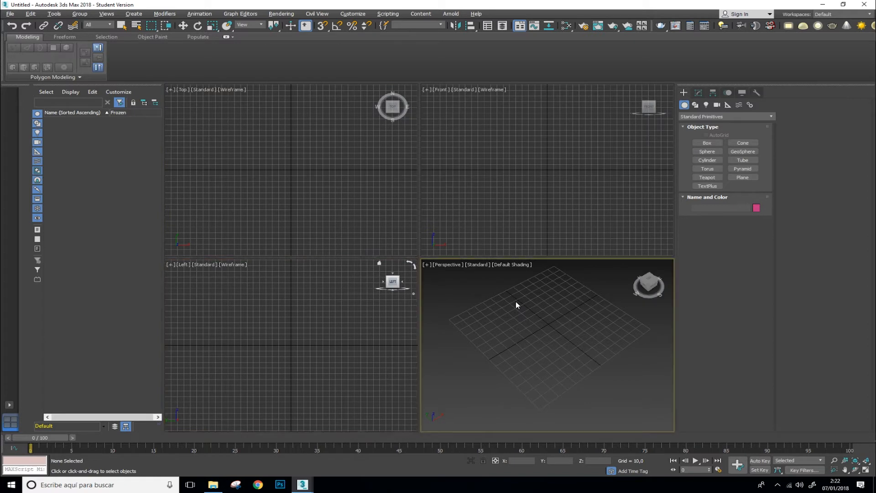
key(alt+w)
key(alt+w)
key(alt+w)
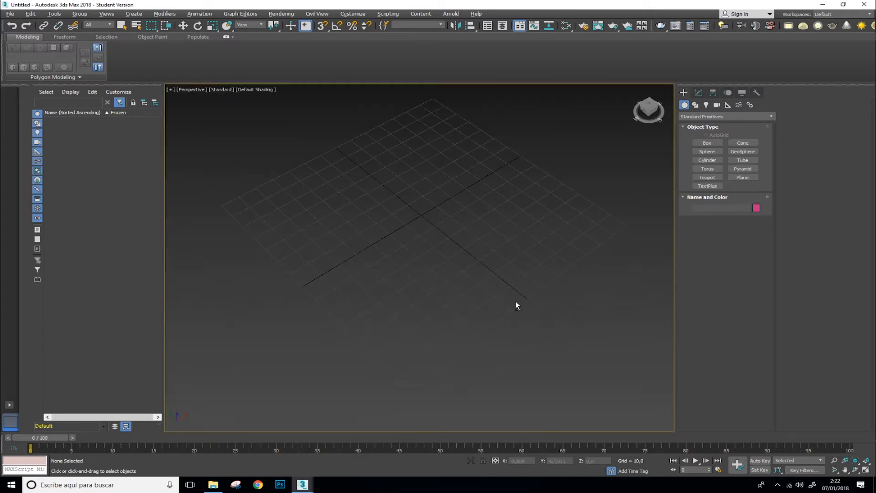
key(alt+w)
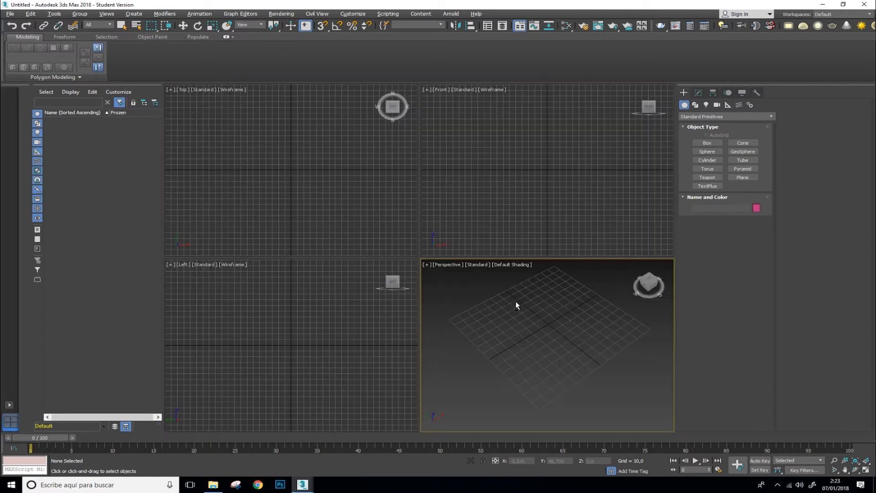
key(alt+w)
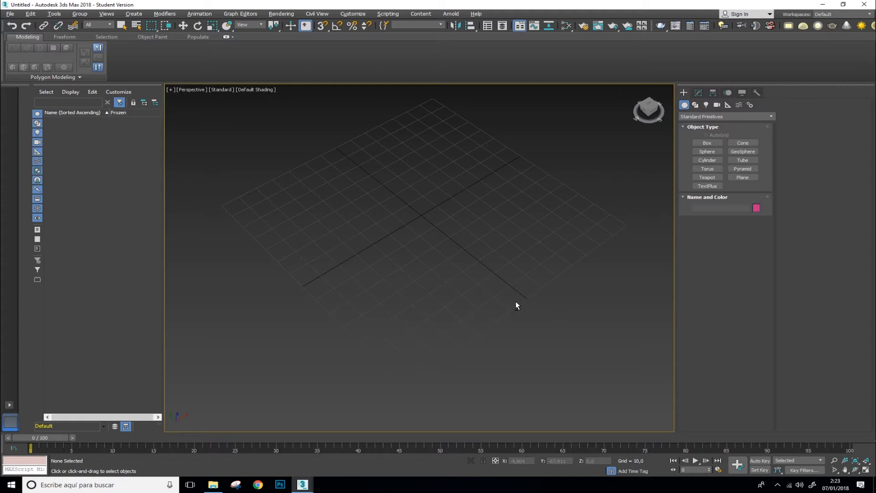
key(alt+w)
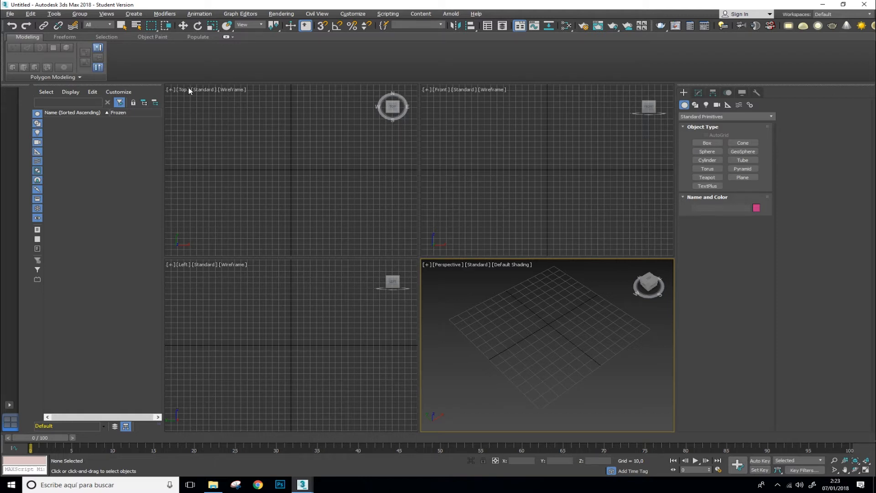
Add a Column 2, Column 1 viewport layout tab and switch back and forth between it and Quad 4.
click(9, 406)
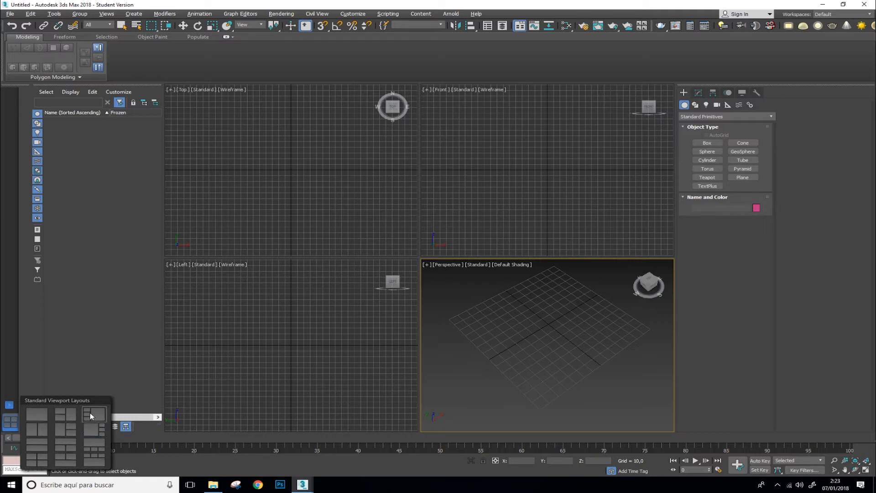
click(67, 414)
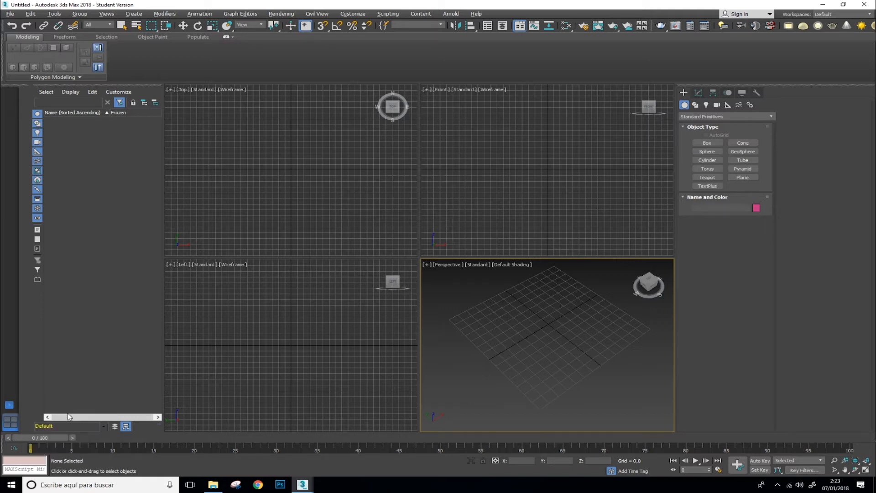
click(11, 423)
click(12, 406)
click(11, 423)
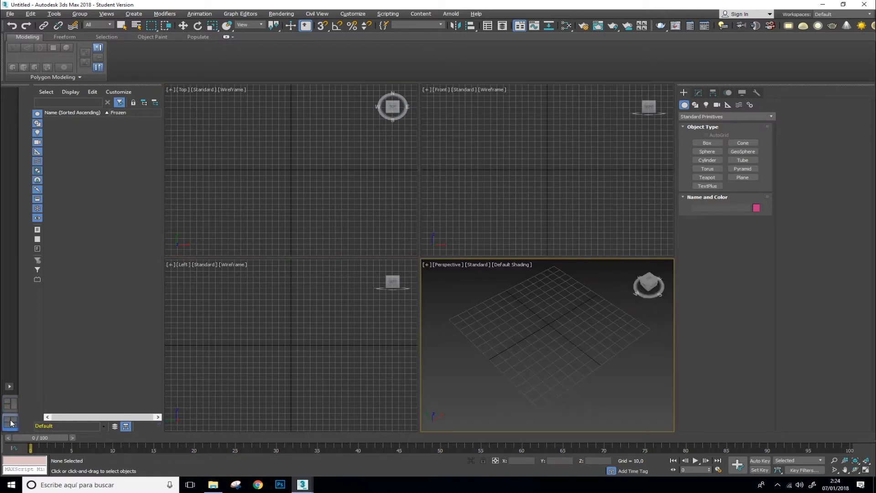
click(11, 407)
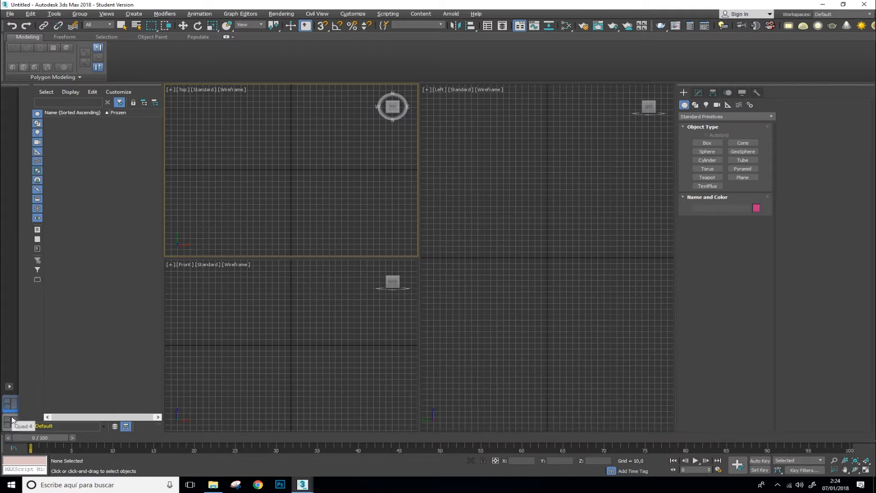
Check the options of both viewport layout tabs and delete the Column 2, Column 1 tab.
right_click(11, 422)
right_click(13, 424)
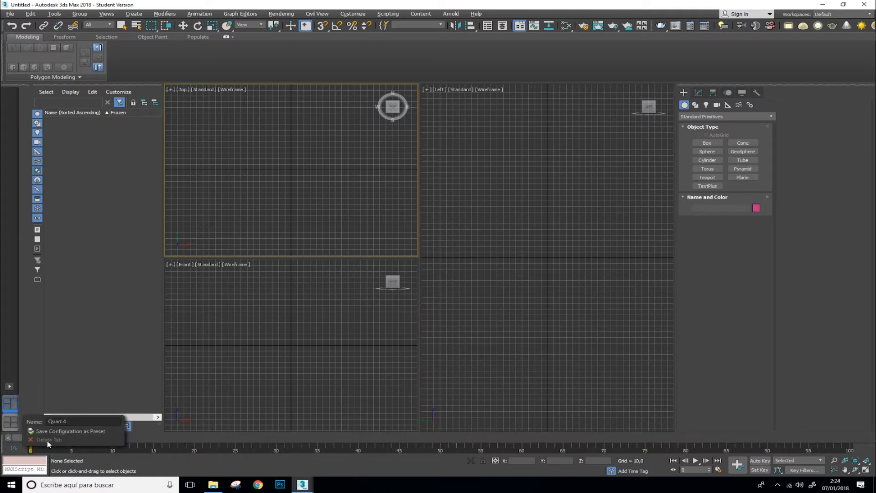
right_click(15, 406)
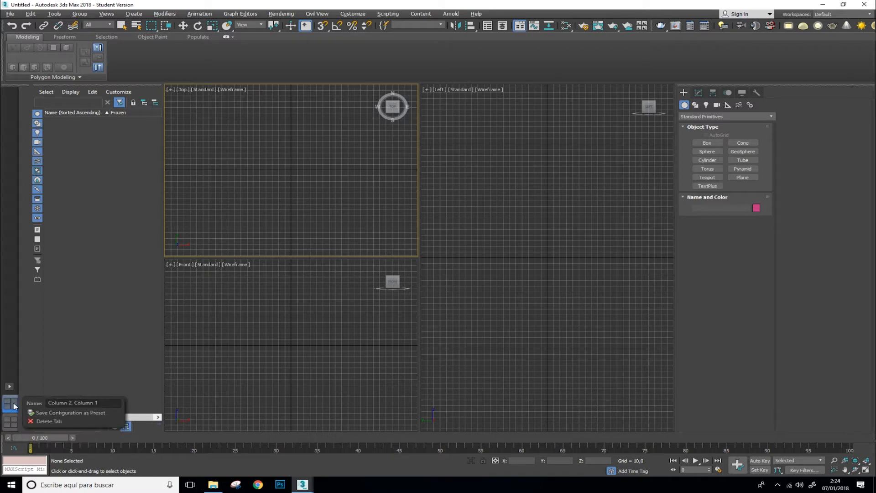
click(16, 423)
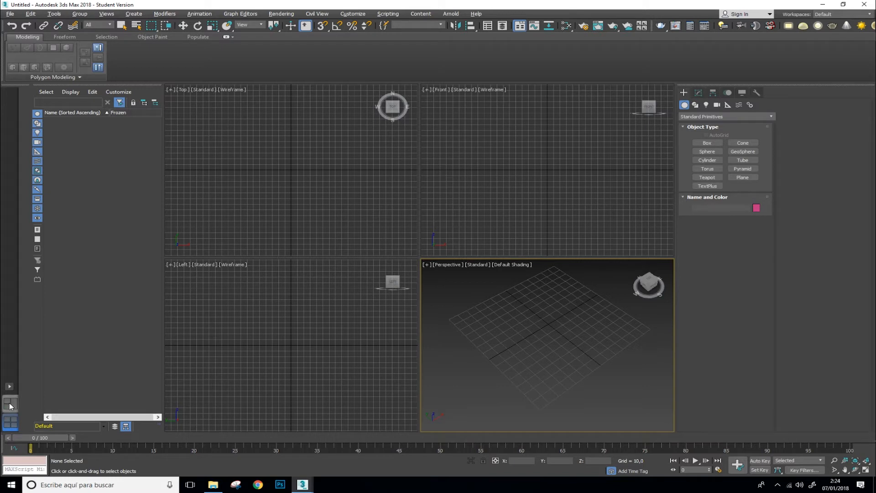
click(5, 404)
right_click(7, 404)
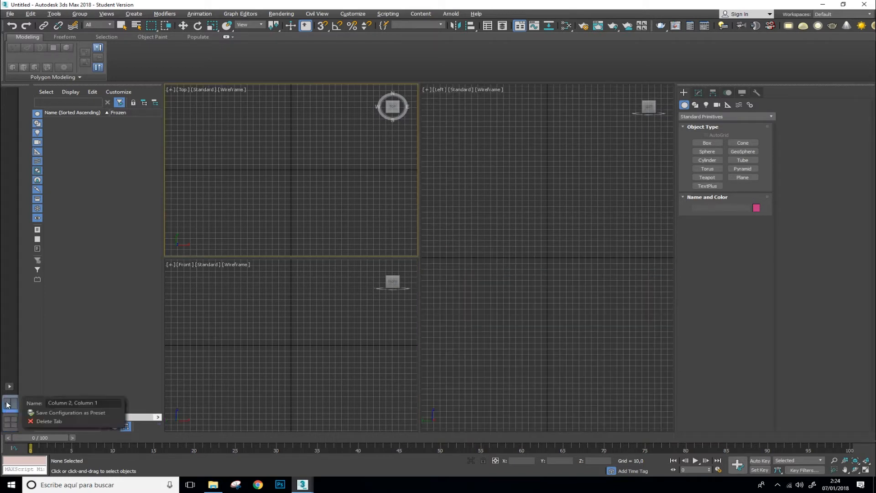
click(52, 422)
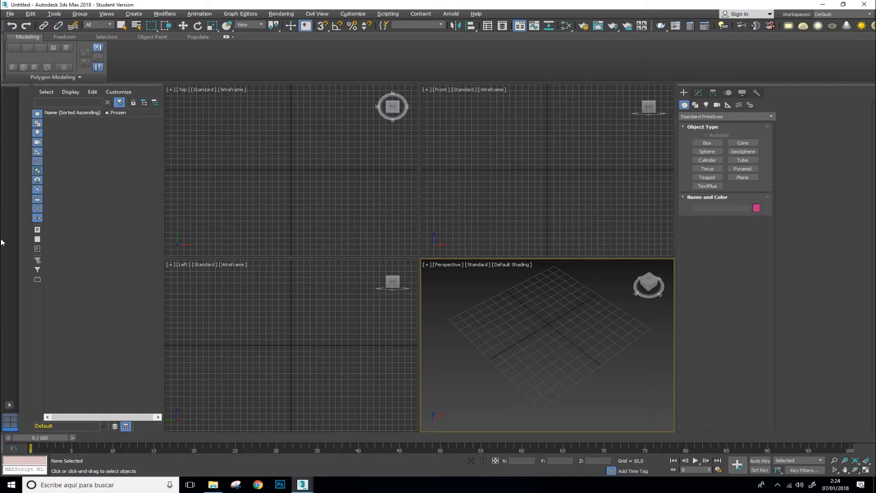
Add a Column 1, Column 1 viewport layout tab and move its divider so the Top viewport is wider than Front.
click(10, 406)
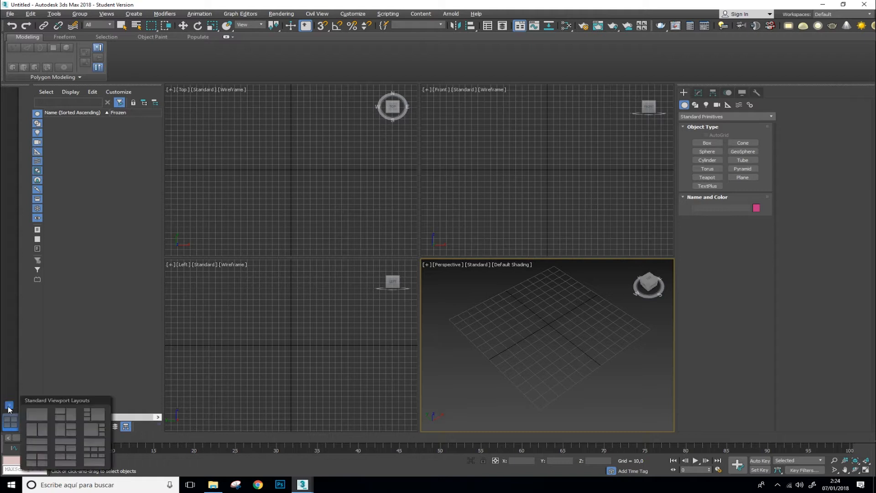
click(33, 431)
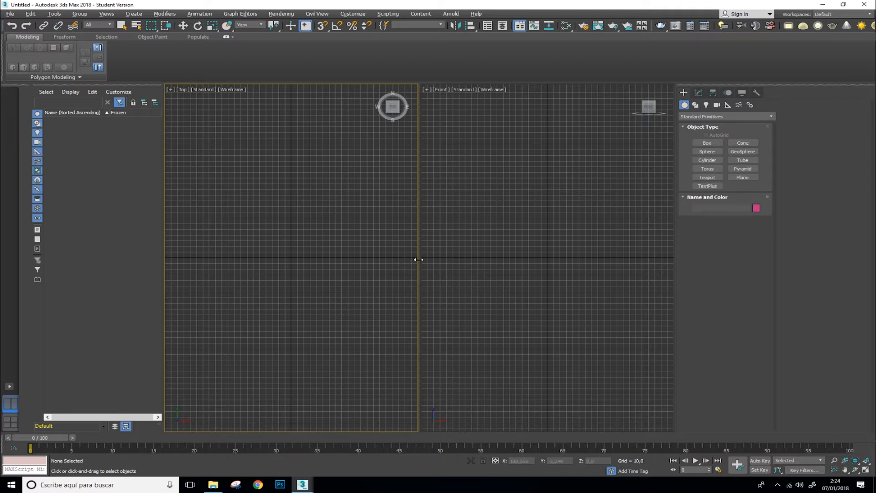
drag(418, 260, 316, 259)
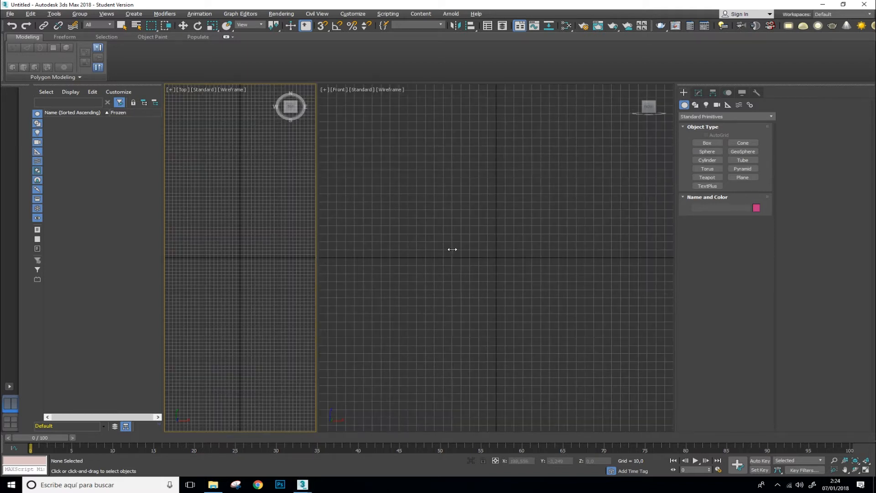
drag(452, 249, 454, 250)
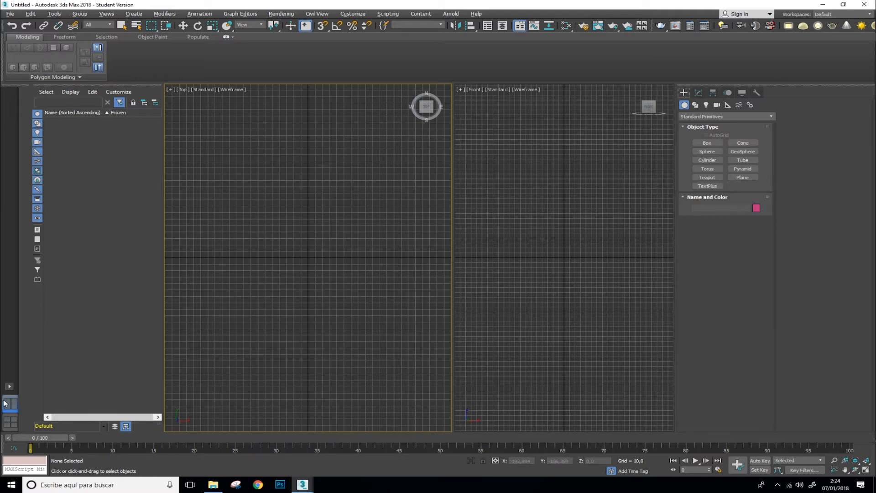
Switch between the Quad 4 and resized two-column layouts, and delete the Column 1, Column 1 layout tab.
click(10, 421)
click(10, 403)
click(12, 425)
click(12, 408)
right_click(12, 409)
right_click(9, 409)
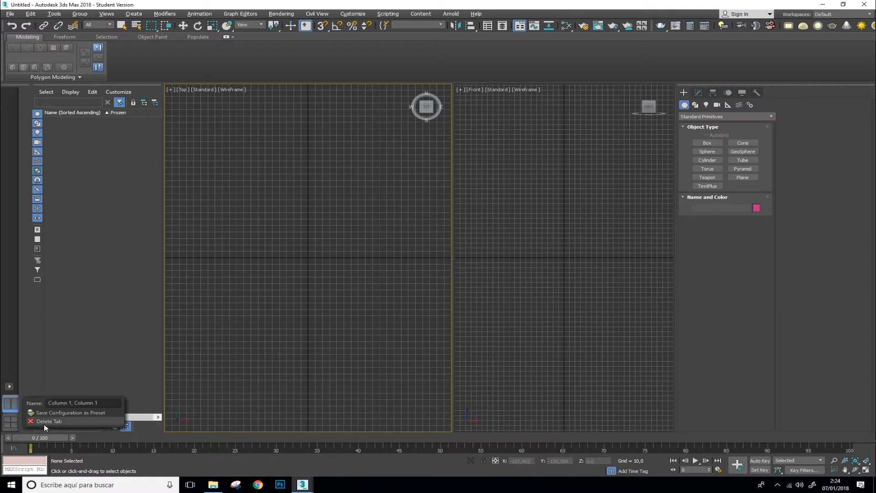
click(45, 422)
Add a fresh Column 1, Column 1 viewport layout tab, and rotate its Top view with the ViewCube and back to the top face.
click(9, 405)
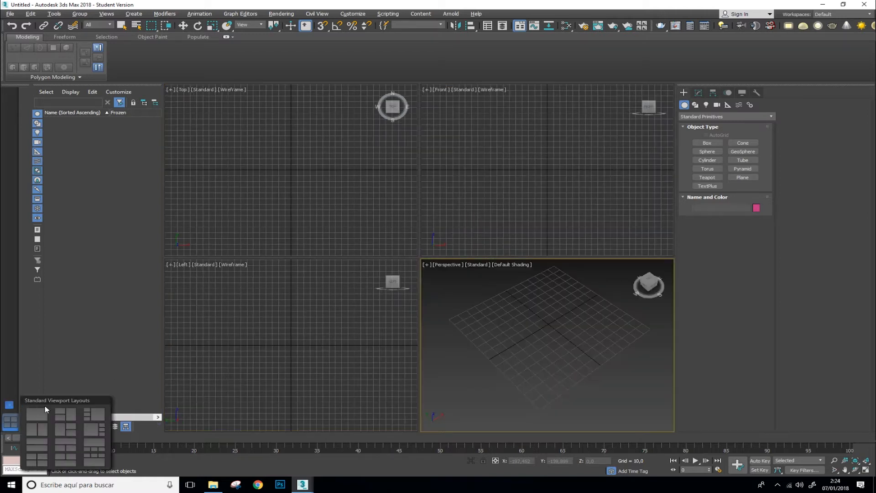
click(37, 429)
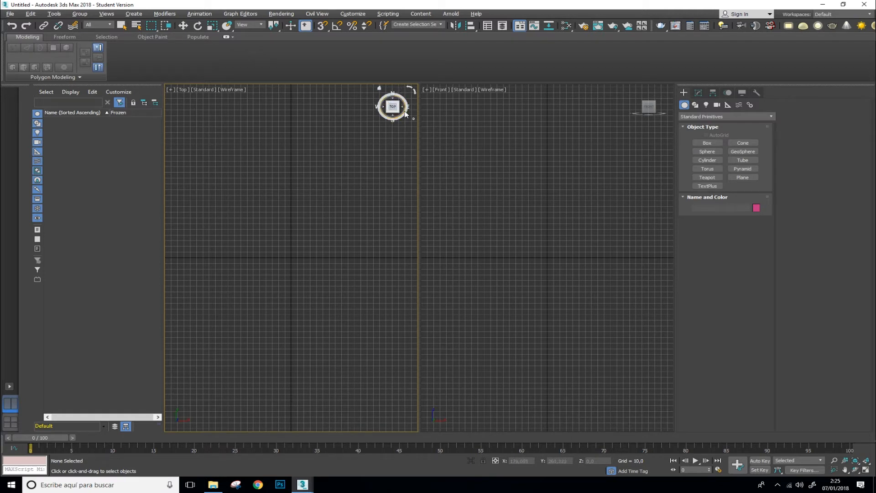
drag(404, 113, 387, 114)
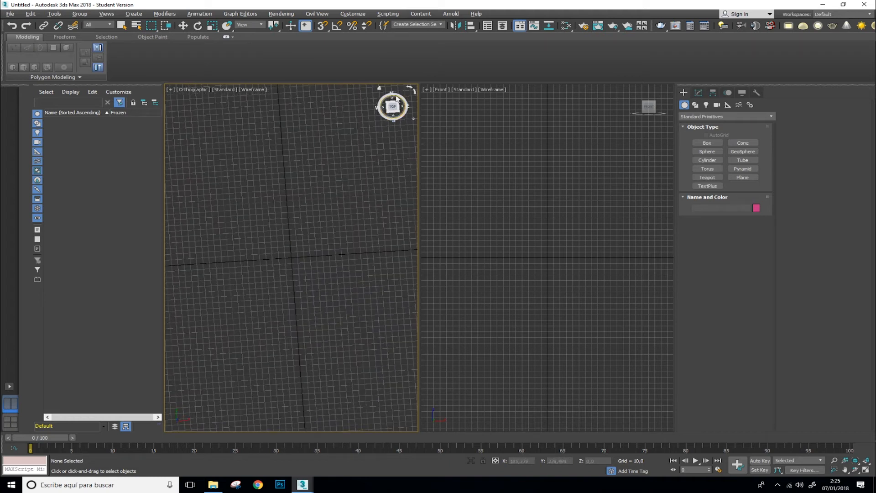
click(393, 102)
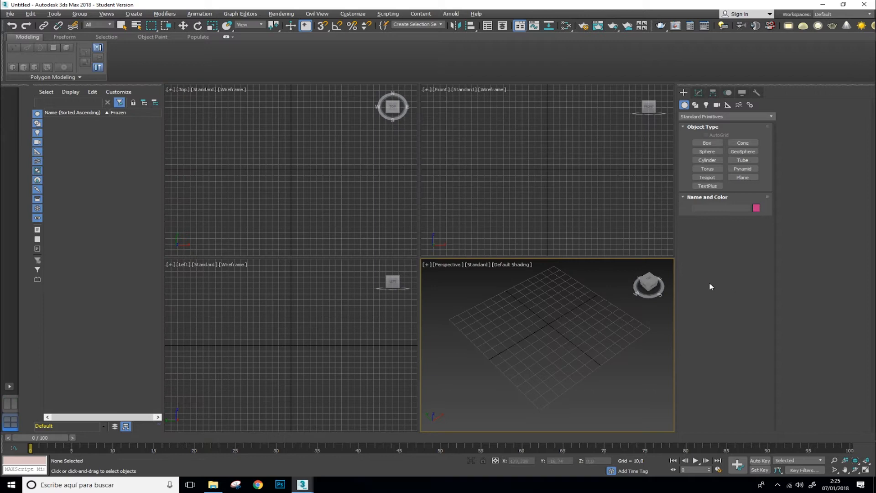
Orbit the Perspective view in the Quad 4 layout and snap it to a side face and the top face with the ViewCube.
drag(648, 286, 655, 282)
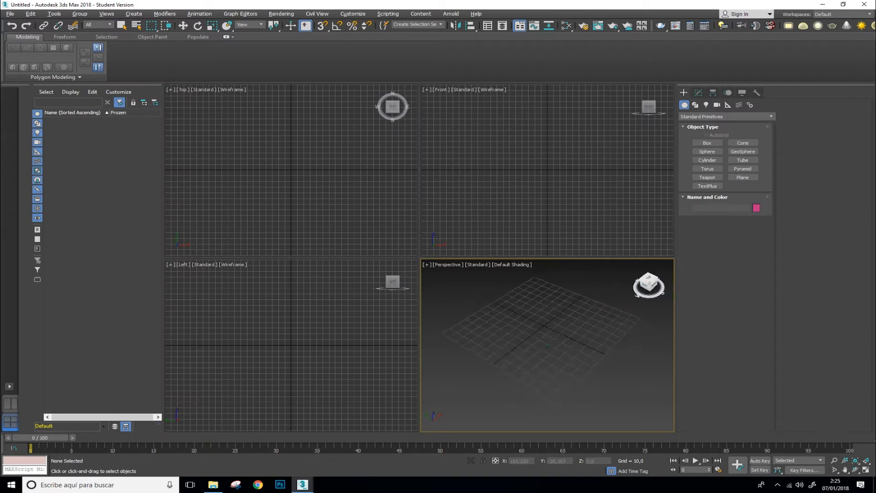
click(649, 282)
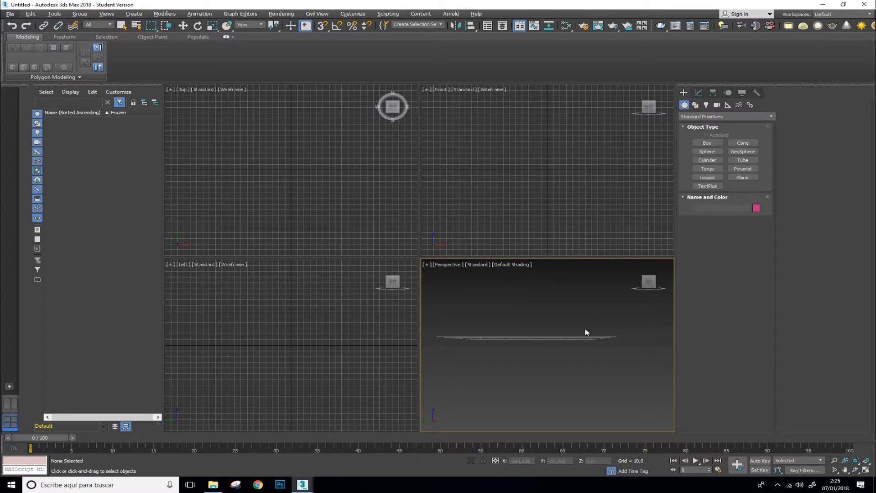
alt+middle_drag(596, 316, 565, 360)
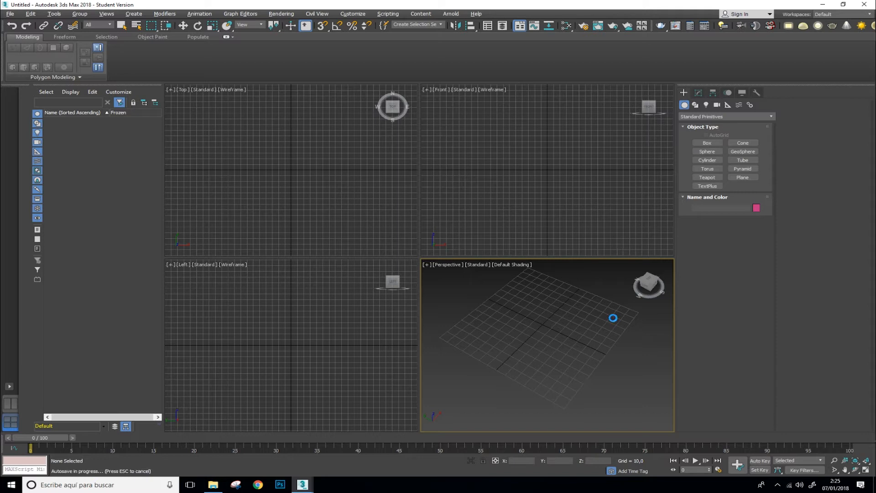
click(649, 278)
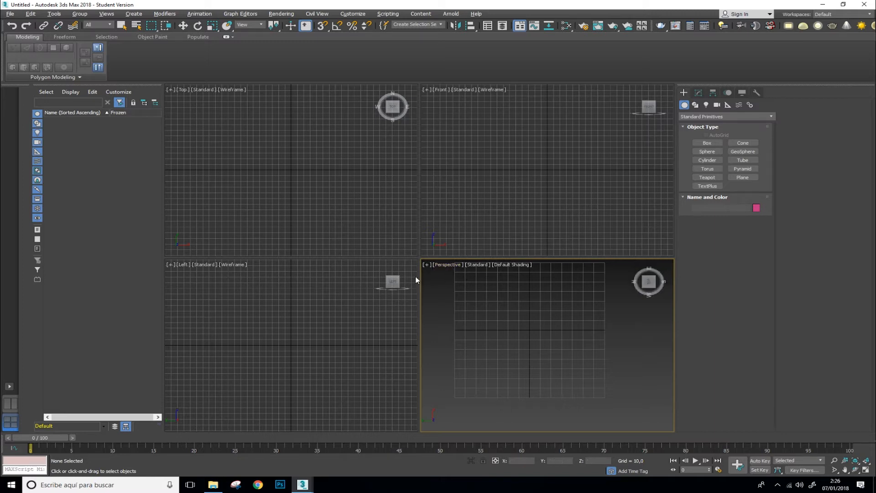
Turn off Show the ViewCube in the ViewCube settings of Viewport Configuration and apply the change.
right_click(650, 284)
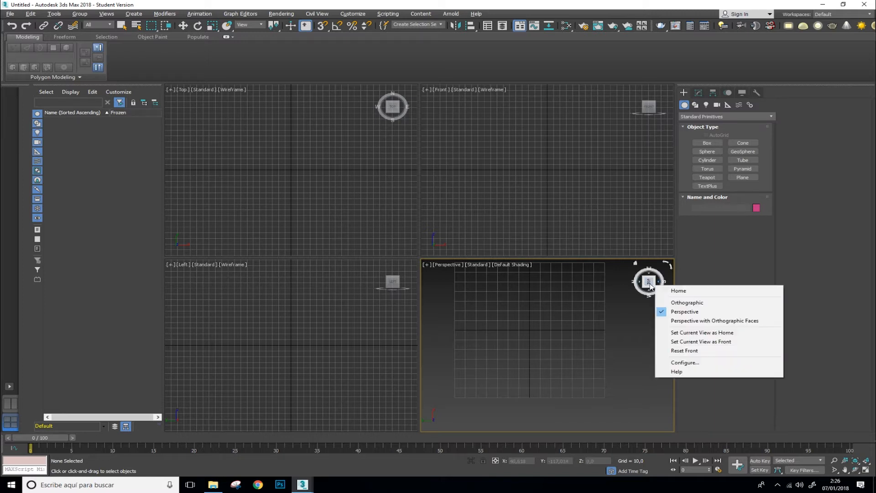
right_click(651, 286)
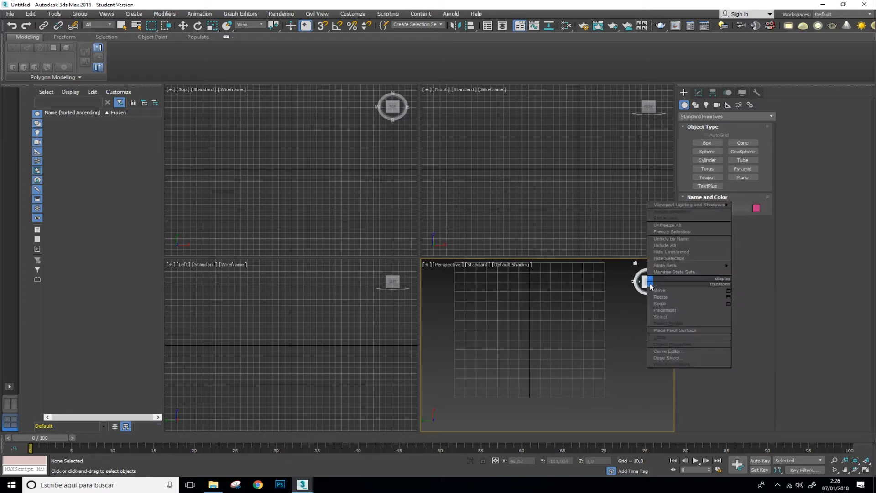
click(643, 288)
right_click(643, 288)
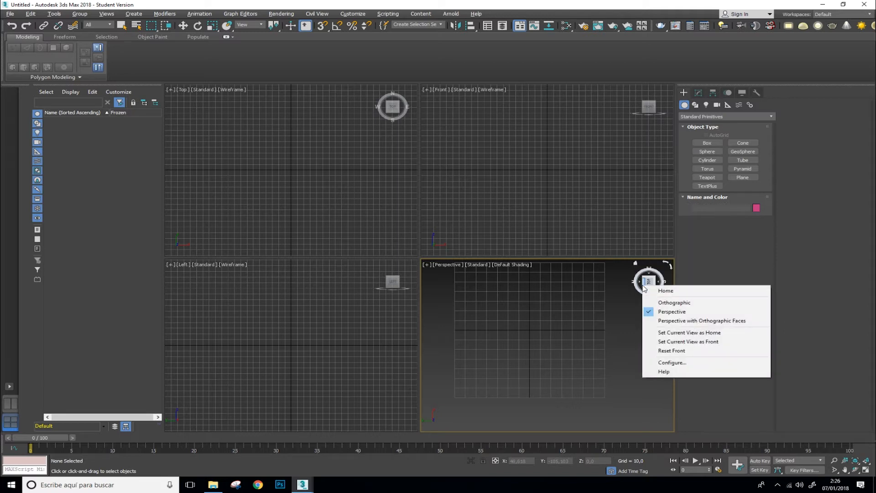
click(680, 363)
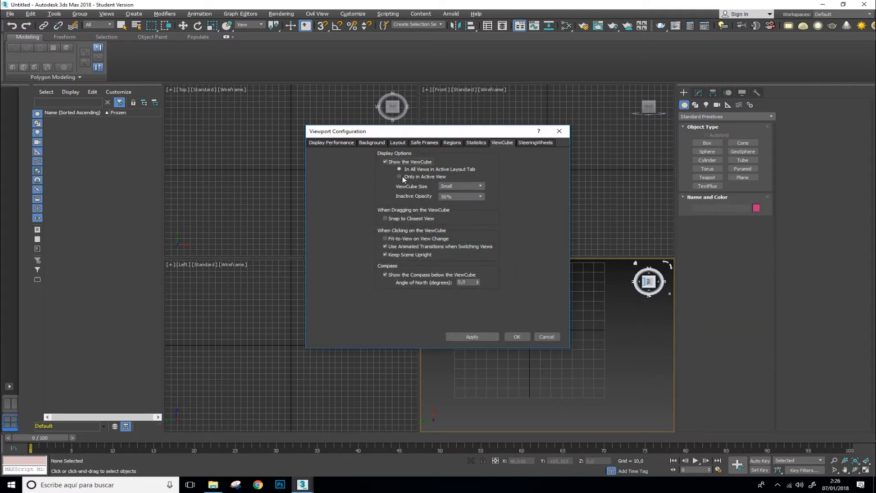
click(386, 162)
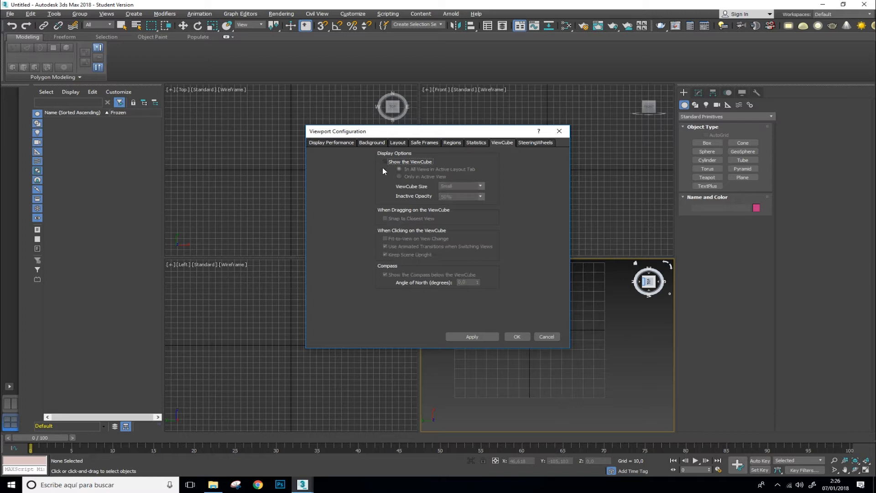
click(476, 337)
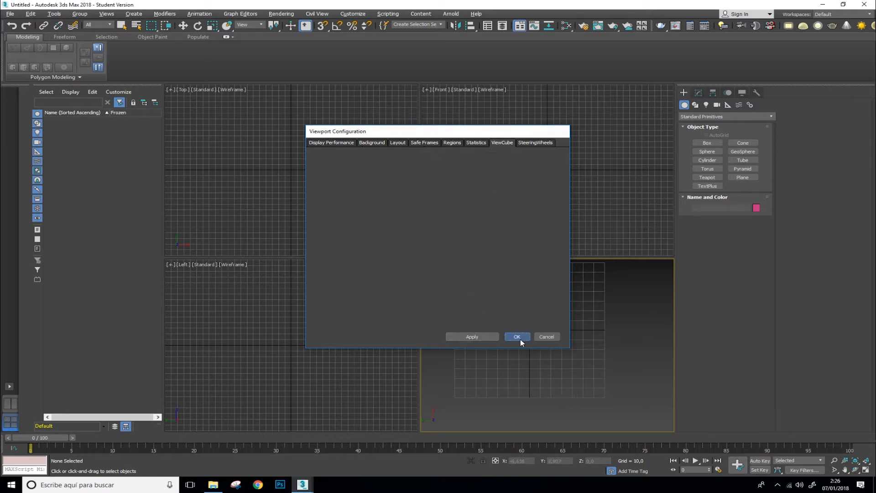
click(519, 338)
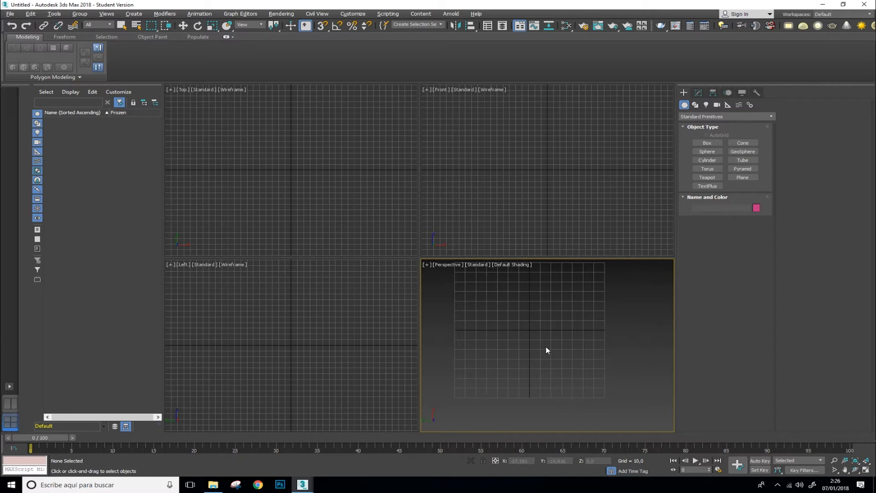
Maximize the Perspective viewport, create a box about 42 long, 51 wide and 46 high on the grid, and activate the Move tool.
key(alt+w)
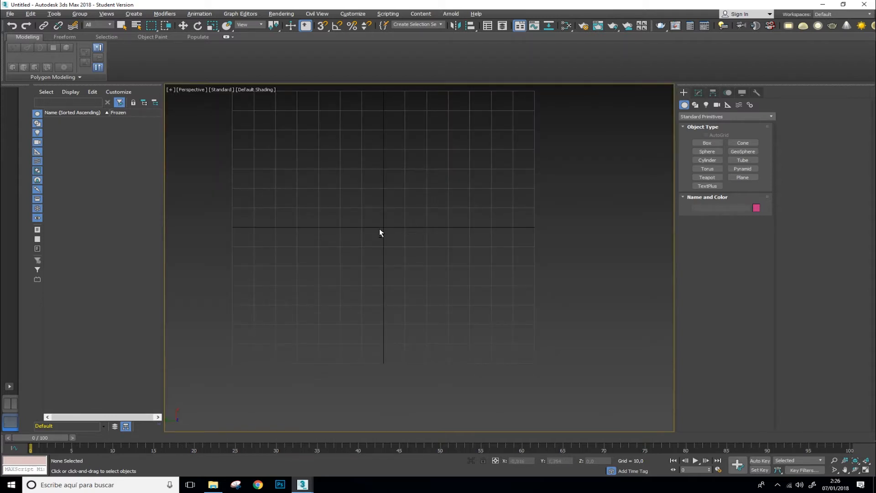
alt+middle_drag(380, 230, 394, 189)
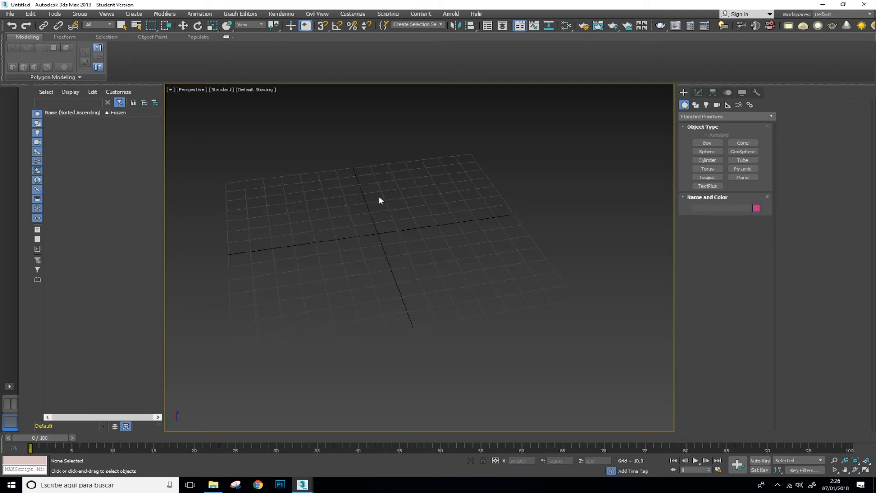
middle_drag(382, 190, 412, 188)
click(705, 145)
drag(350, 235, 465, 286)
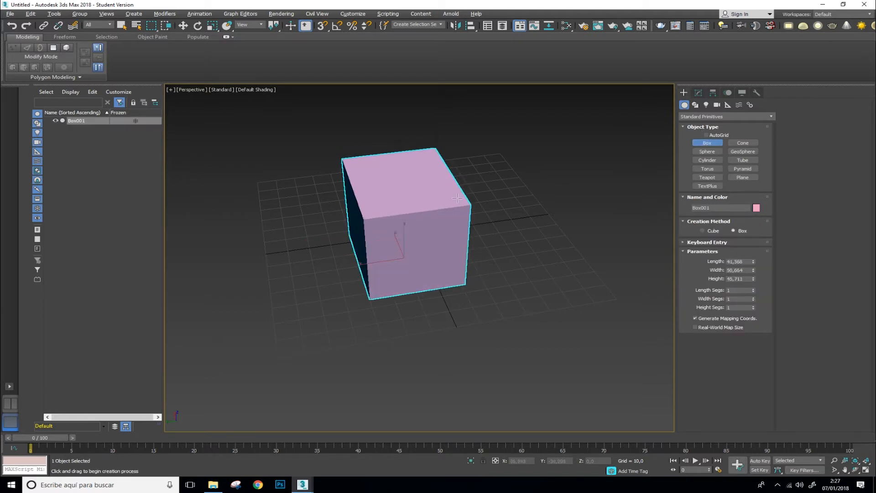
key(w)
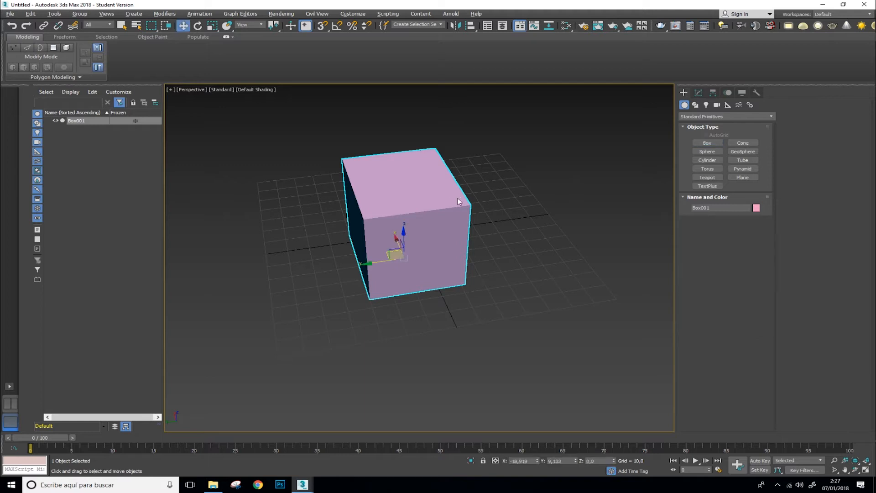
mouse_move(442, 232)
alt+middle_down()
mouse_move(477, 204)
mouse_move(423, 233)
mouse_move(437, 248)
alt+middle_up()
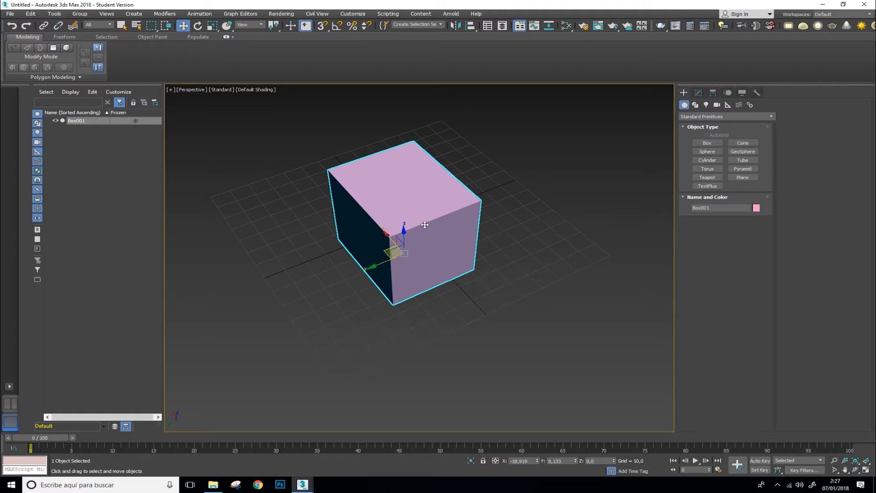
View the box from the Top and Front views, zooming in on it in each.
key(t)
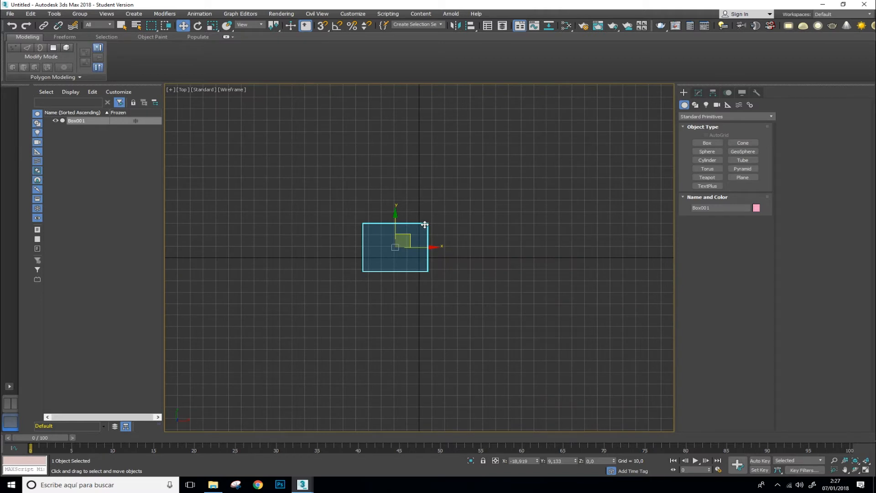
scroll(410, 256, up, 6)
scroll(410, 256, down, 2)
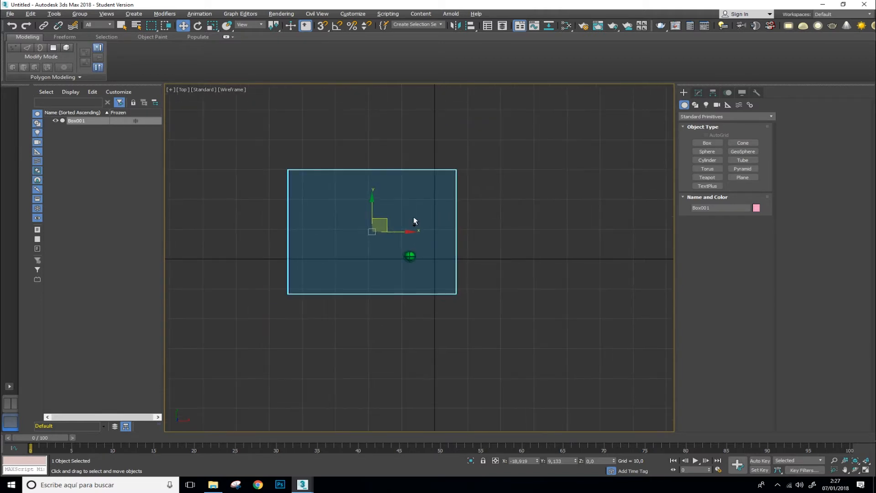
scroll(414, 222, down, 4)
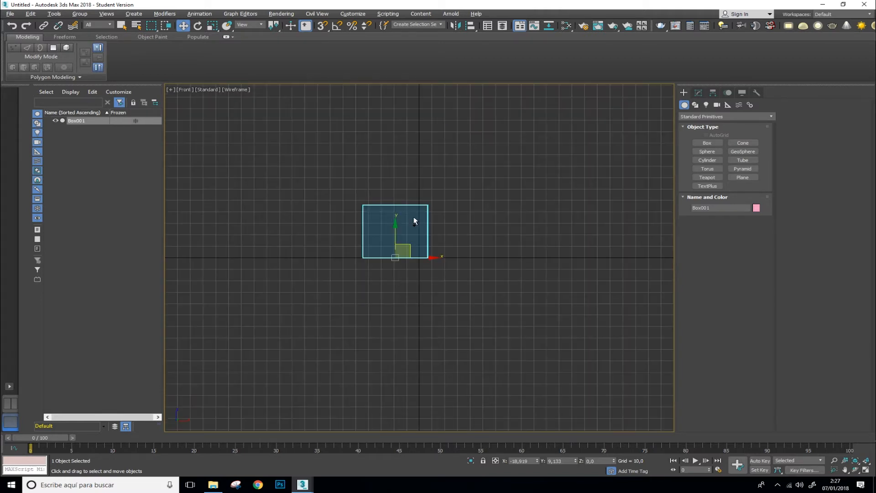
key(f)
scroll(412, 248, up, 3)
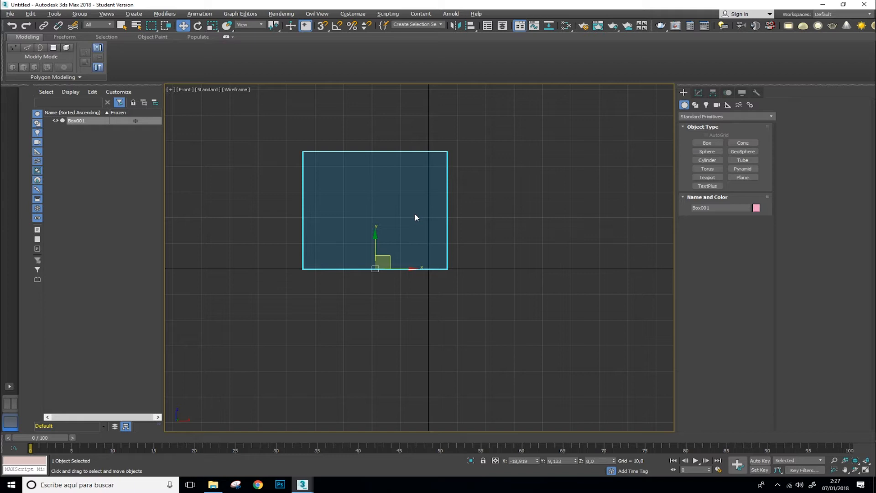
View the box from the Left view at closer zoom, and switch to the Bottom view.
key(l)
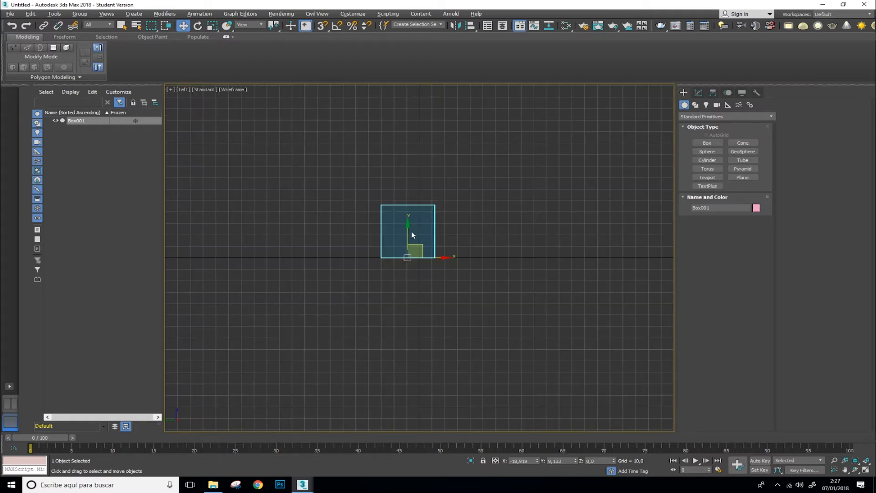
scroll(401, 252, up, 5)
scroll(402, 252, down, 2)
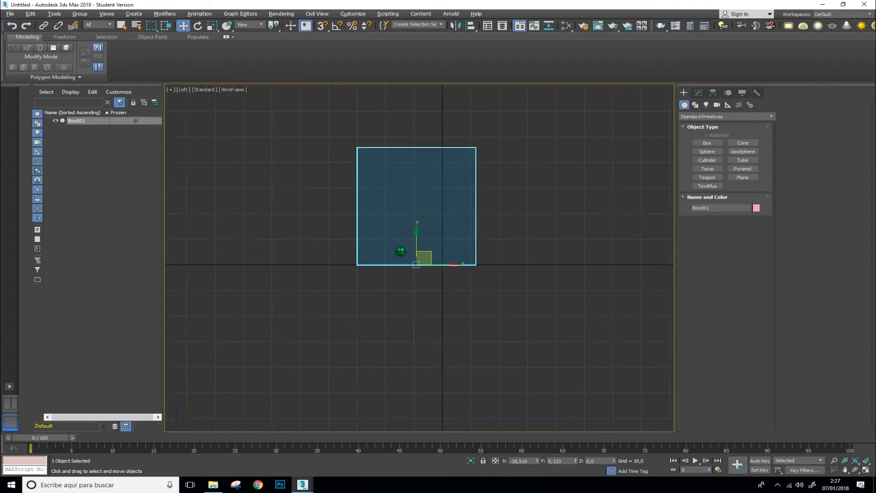
middle_drag(406, 208, 403, 247)
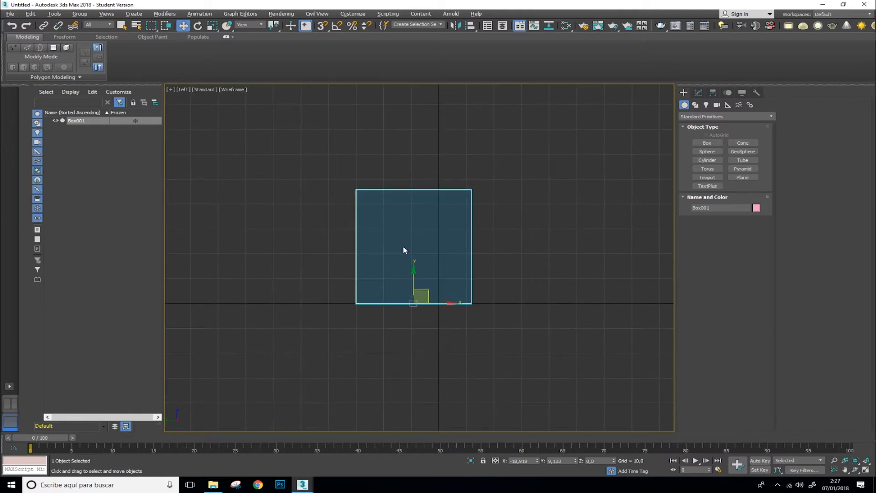
key(b)
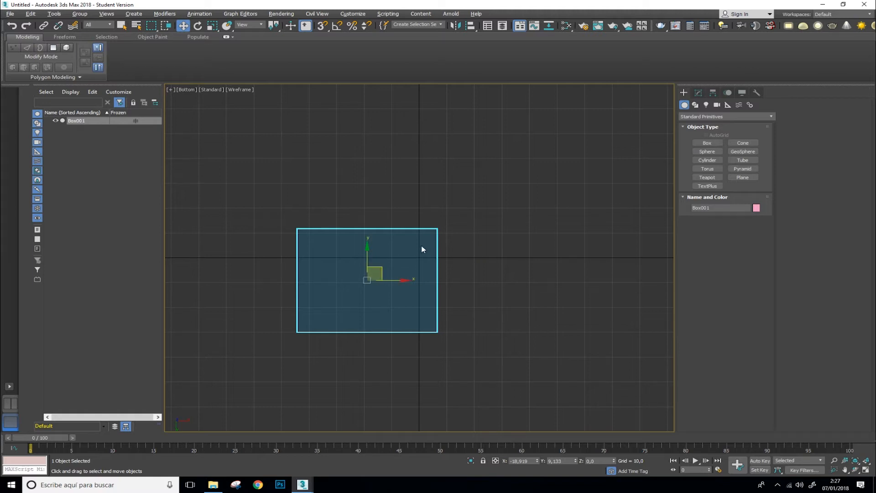
Switch to the Right view through the viewports view list, and bring up the list again to review its options.
key(v)
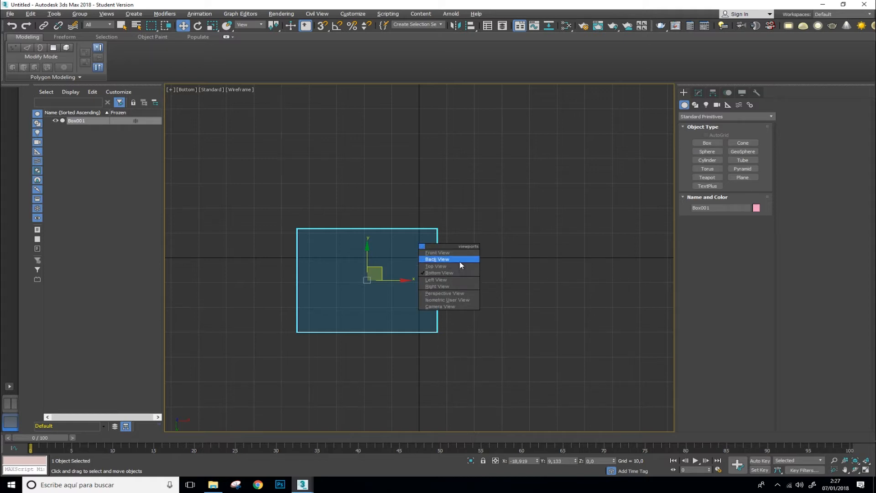
key(r)
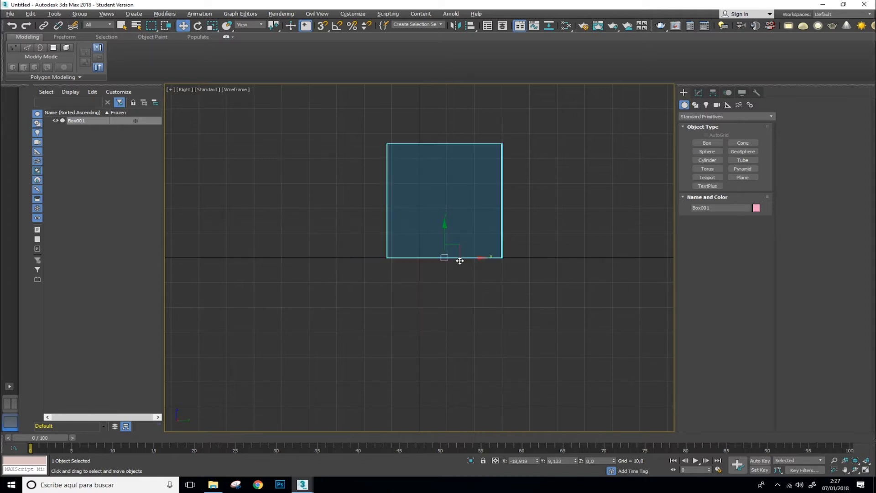
key(v)
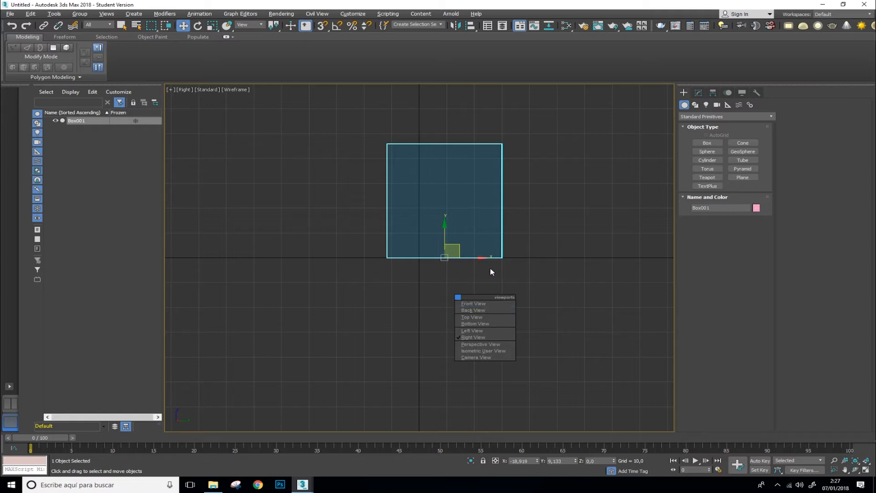
key(Escape)
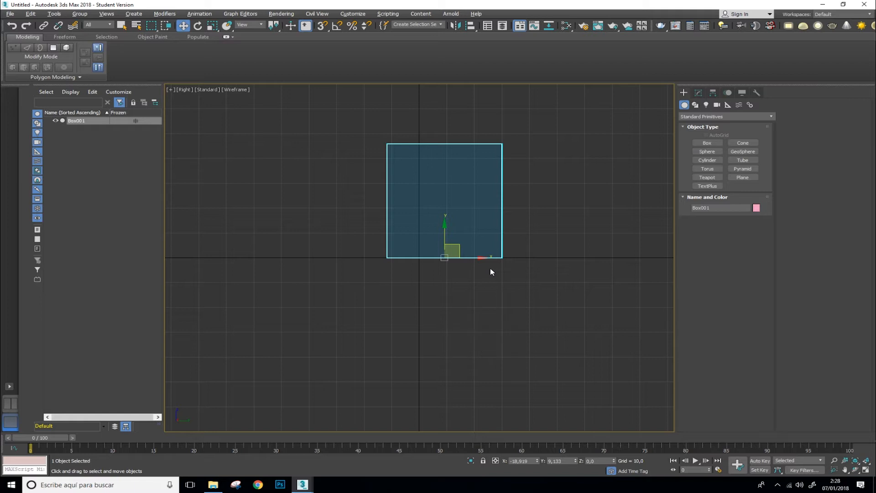
Activate the Scale tool, orbit the Right view into an angled orthographic view of the box, and return to the Move tool.
key(r)
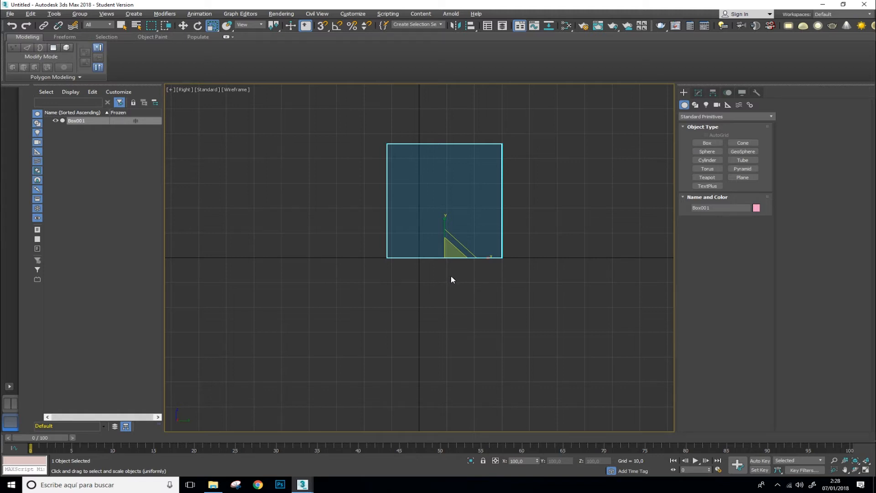
mouse_move(450, 229)
alt+middle_down()
mouse_move(420, 210)
mouse_move(404, 266)
mouse_move(413, 339)
mouse_move(428, 374)
mouse_move(461, 195)
mouse_move(470, 192)
mouse_move(458, 233)
alt+middle_up()
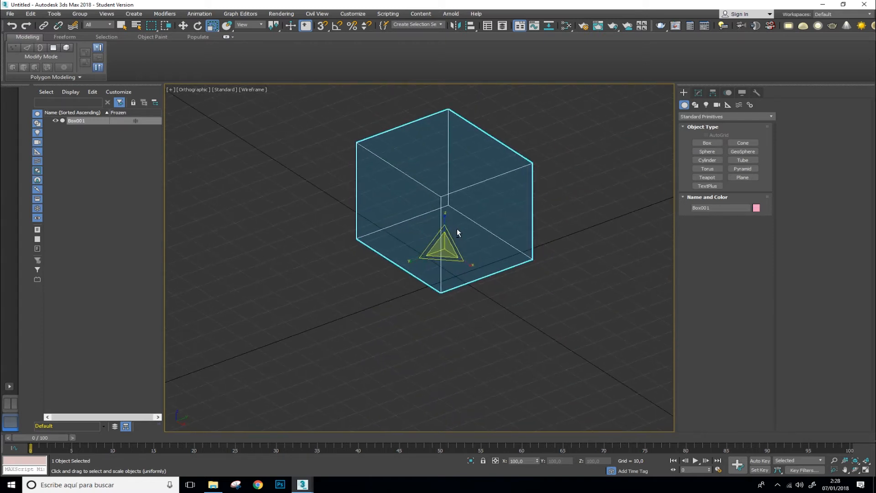
alt+middle_drag(397, 249, 473, 240)
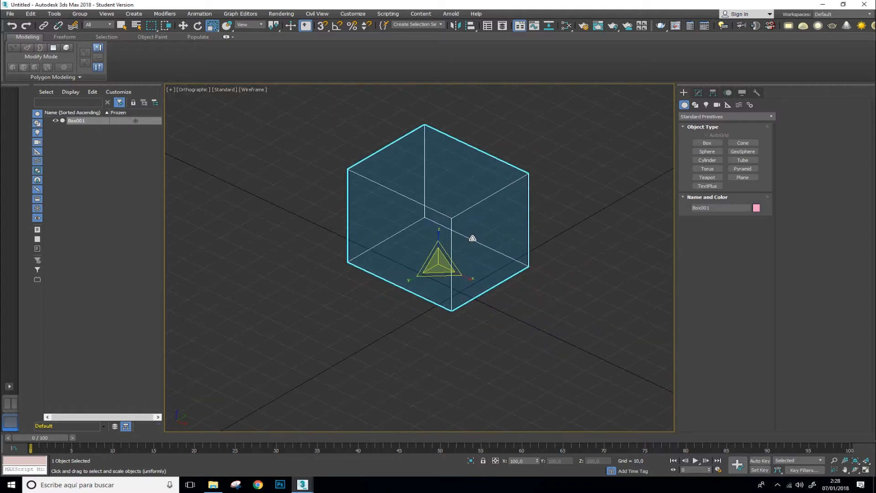
key(w)
mouse_move(431, 282)
alt+middle_down()
mouse_move(416, 282)
mouse_move(439, 269)
mouse_move(435, 289)
alt+middle_up()
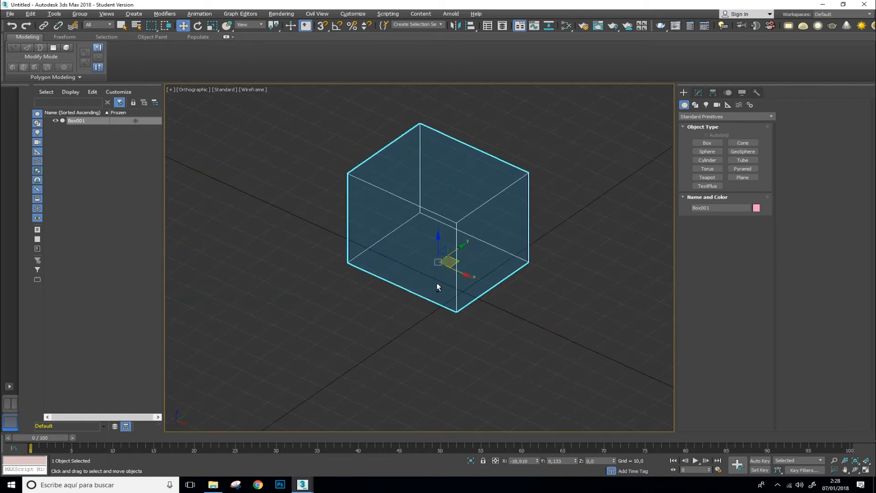
Examine how panning, zooming about the mouse point and orbiting behave around the wireframe box in the orthographic view.
mouse_move(493, 253)
middle_down()
mouse_move(417, 276)
mouse_move(490, 263)
mouse_move(401, 307)
mouse_move(344, 278)
mouse_move(476, 261)
mouse_move(487, 286)
middle_up()
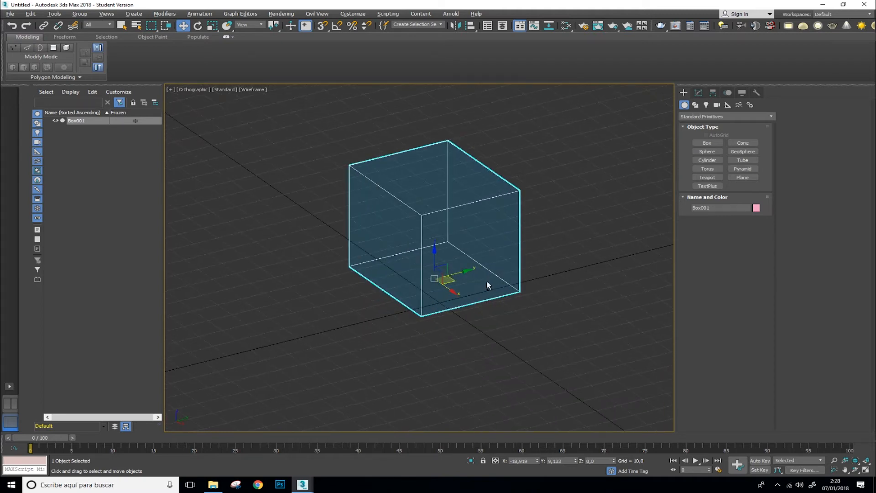
scroll(473, 284, up, 5)
scroll(472, 284, down, 5)
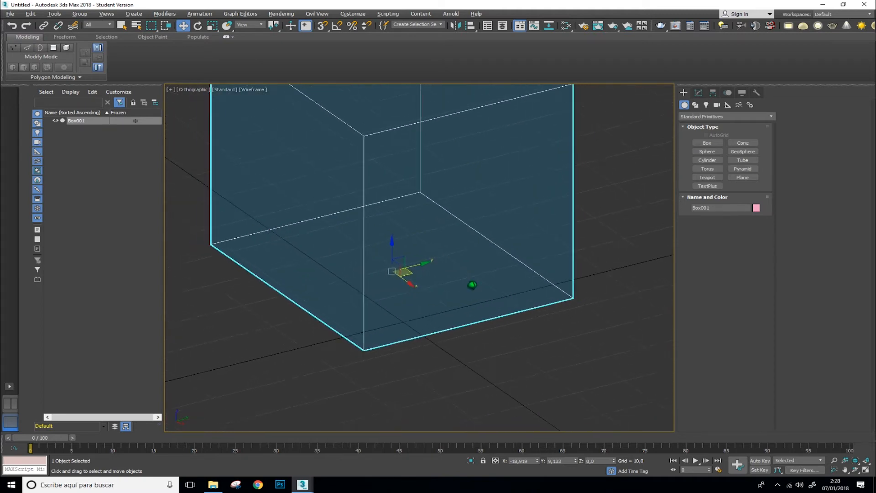
scroll(473, 285, up, 5)
scroll(472, 285, down, 5)
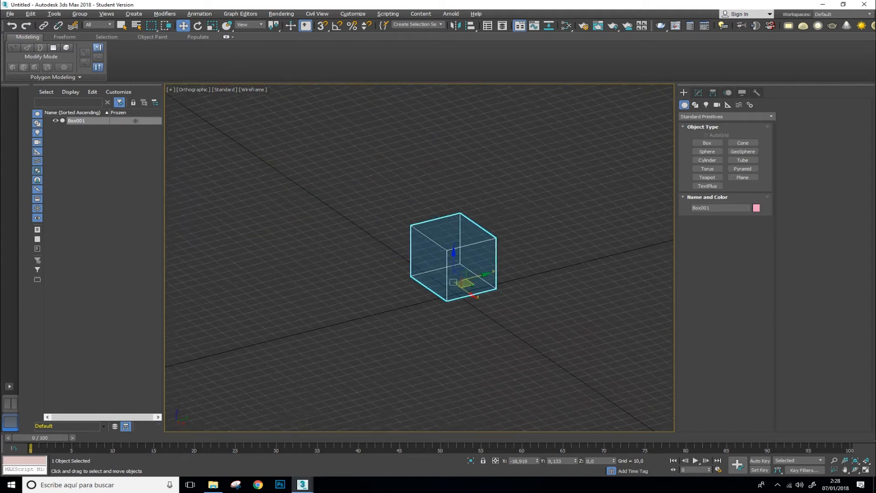
scroll(484, 233, up, 3)
middle_drag(478, 245, 446, 259)
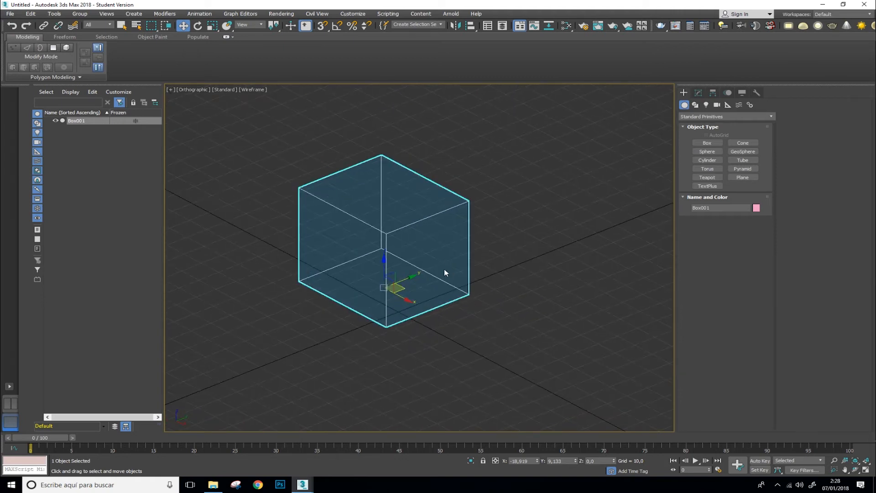
scroll(444, 270, up, 5)
scroll(444, 270, down, 5)
scroll(444, 270, up, 5)
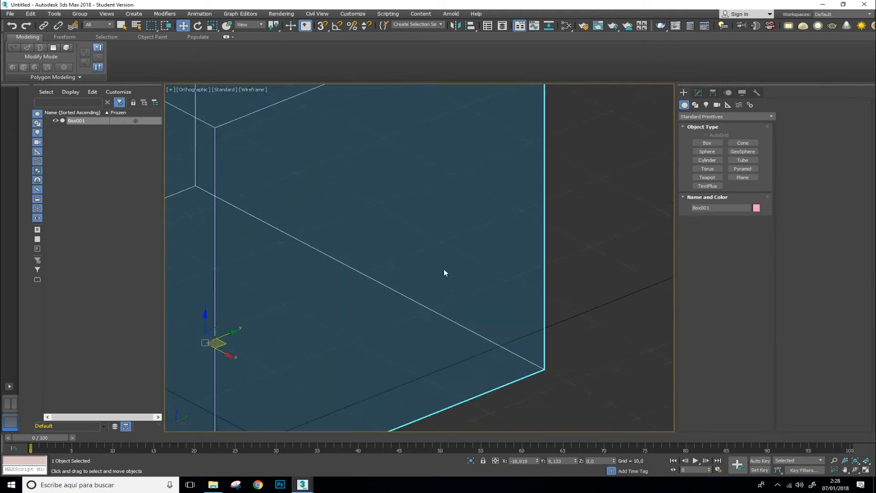
scroll(444, 272, down, 5)
scroll(445, 273, up, 5)
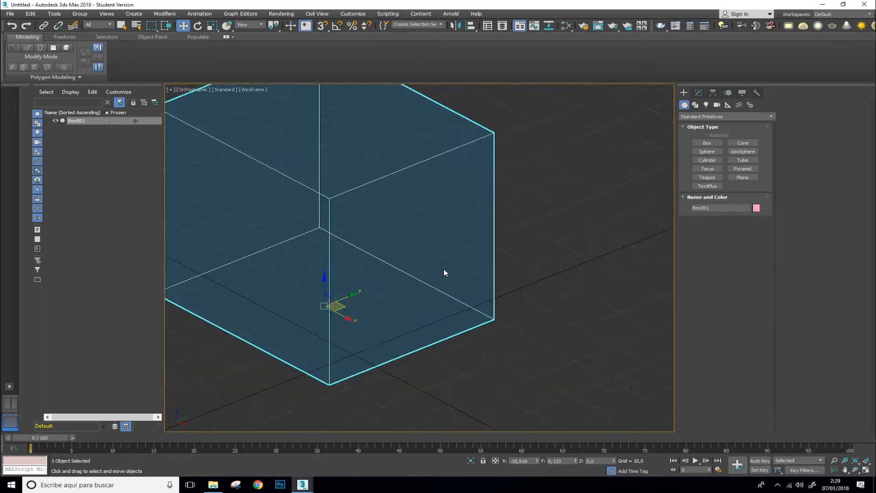
scroll(445, 273, down, 5)
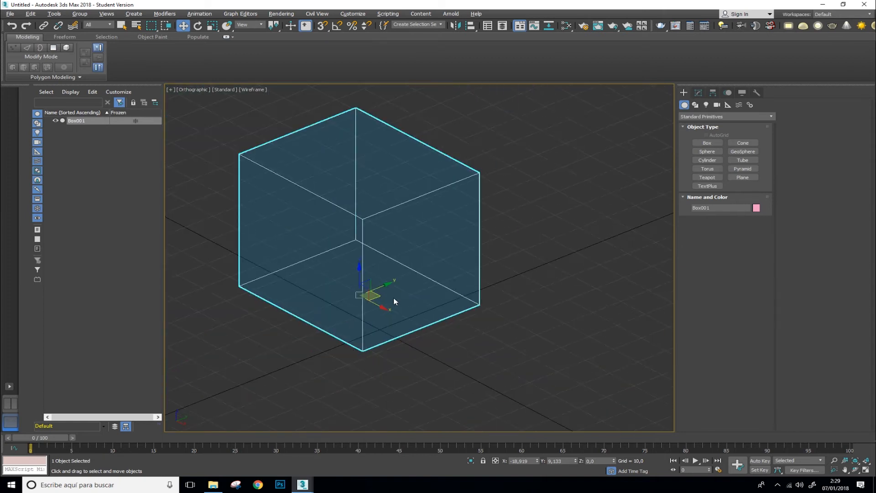
scroll(402, 283, up, 5)
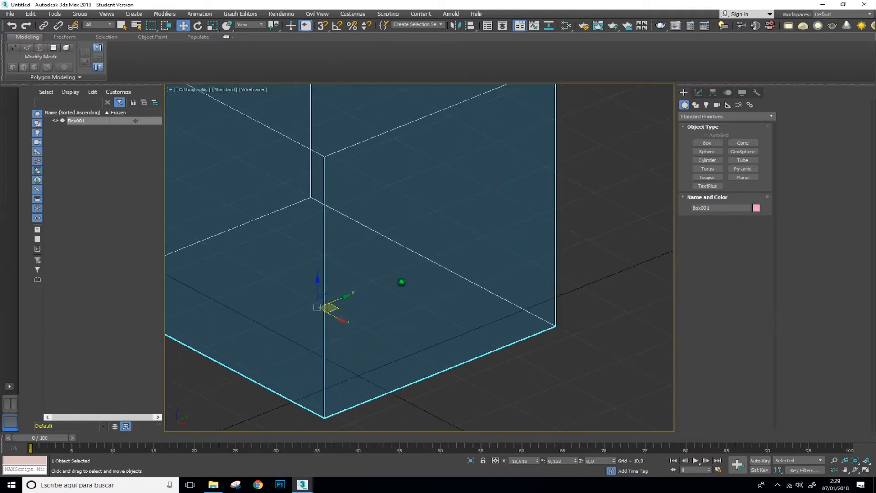
scroll(402, 283, down, 8)
scroll(402, 283, up, 4)
scroll(401, 282, up, 2)
scroll(402, 282, down, 4)
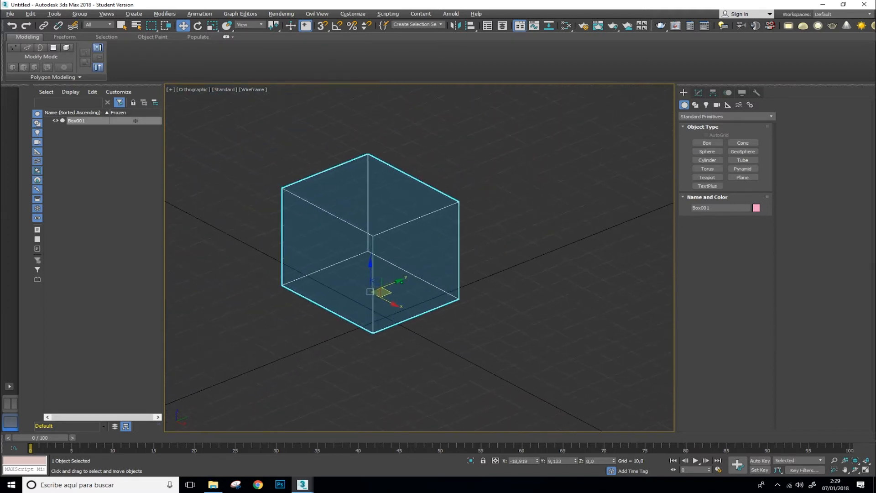
scroll(402, 282, up, 10)
scroll(402, 282, down, 10)
scroll(402, 281, up, 8)
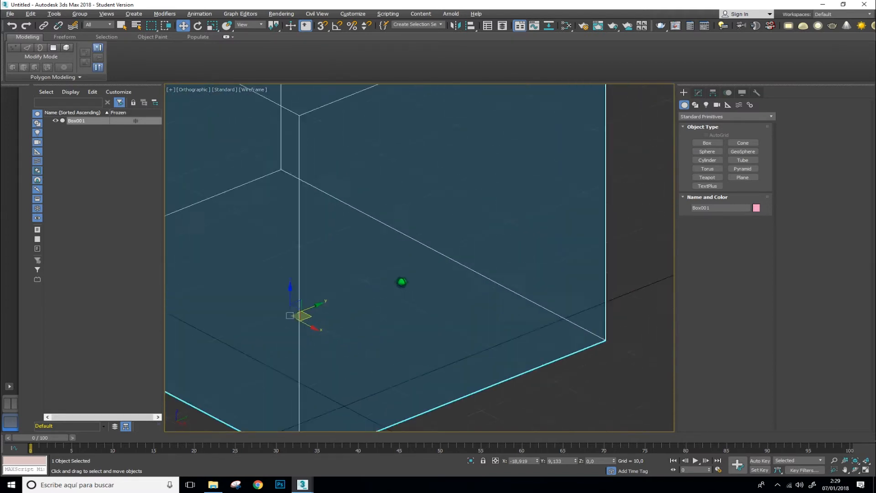
scroll(402, 282, down, 8)
scroll(402, 281, up, 5)
scroll(402, 282, down, 4)
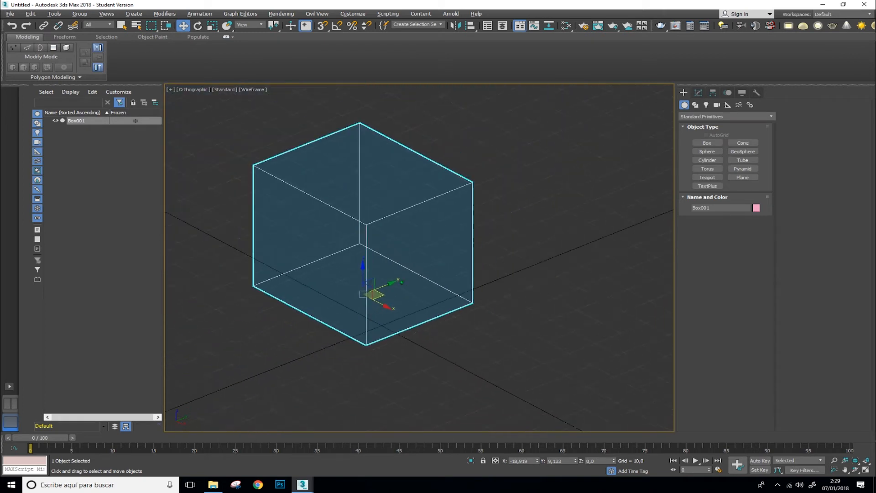
scroll(402, 282, up, 3)
scroll(401, 281, down, 3)
alt+middle_drag(478, 289, 545, 268)
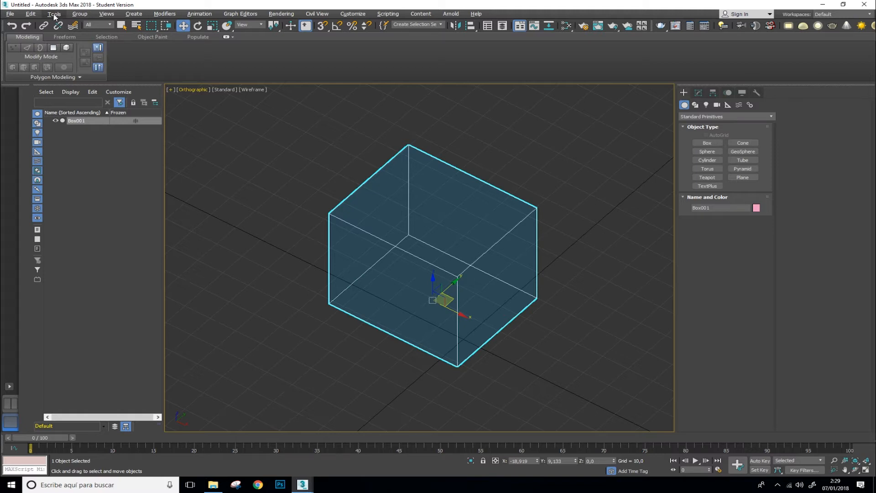
Review the keyboard shortcut and mouse control settings in the Customize User Interface dialog, and close it.
click(361, 15)
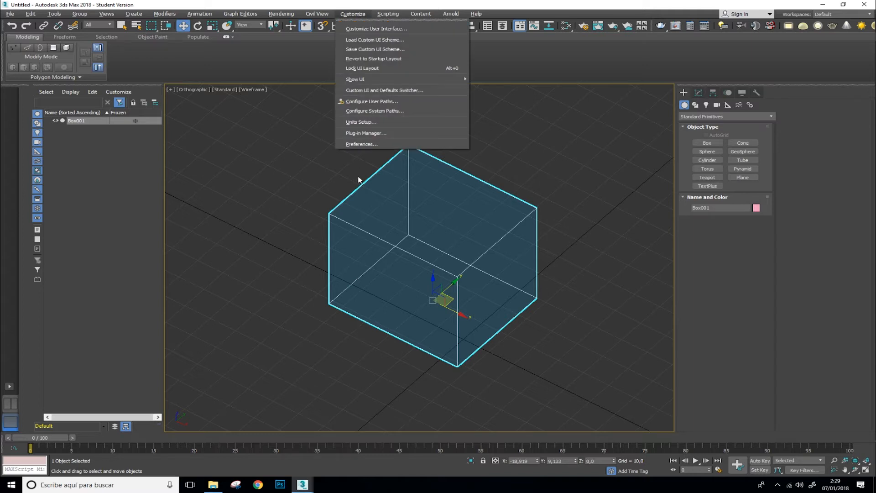
click(379, 144)
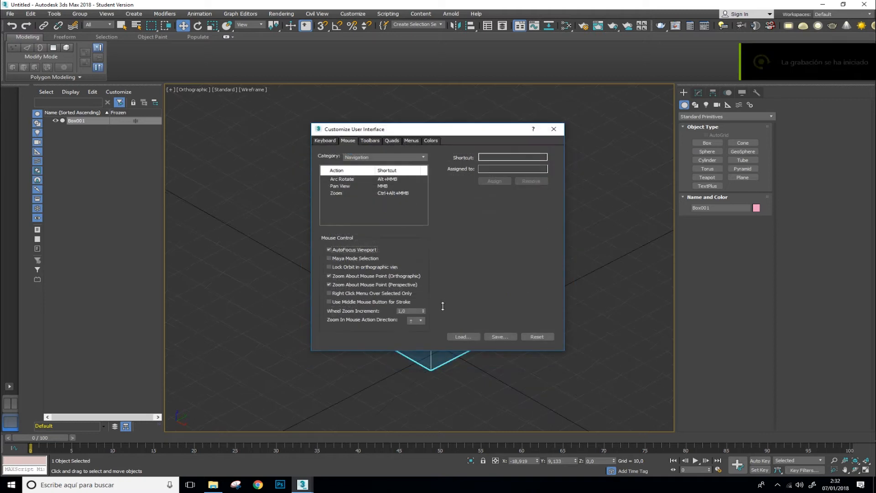
click(325, 141)
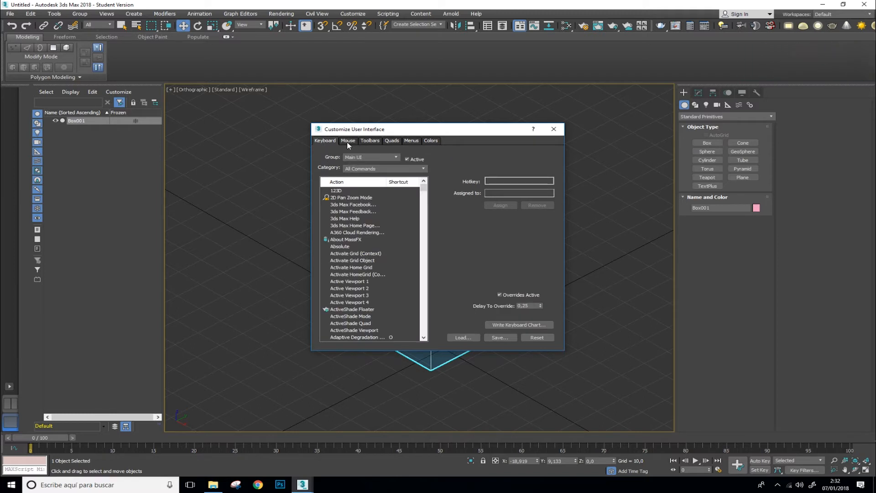
click(348, 142)
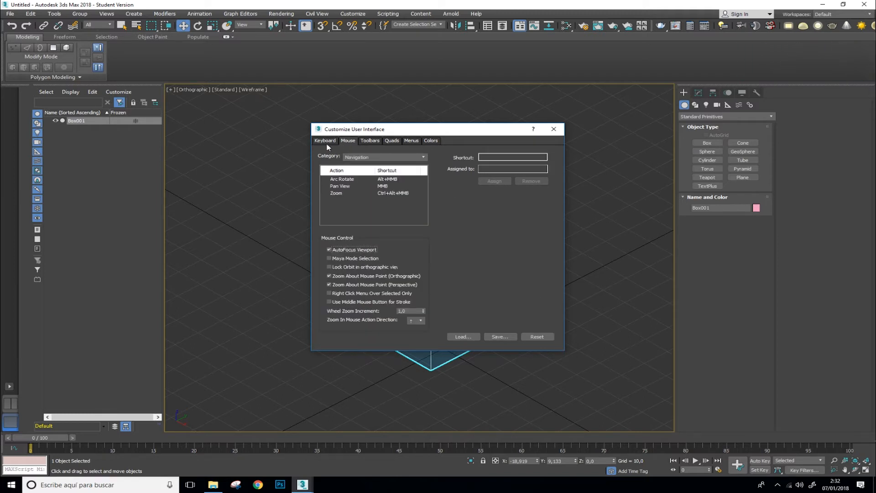
click(326, 141)
click(559, 133)
Bring the interface customization up again to view its mouse settings, and orbit the orthographic view around the wireframe box.
click(353, 14)
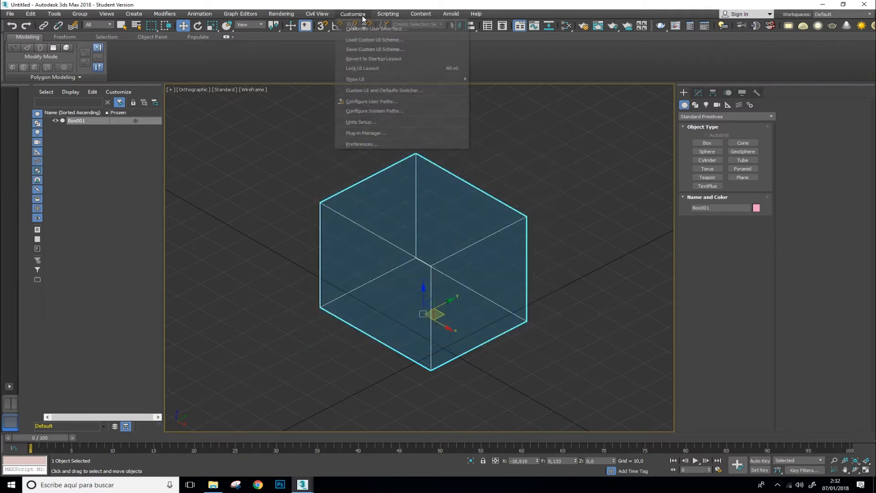
click(364, 32)
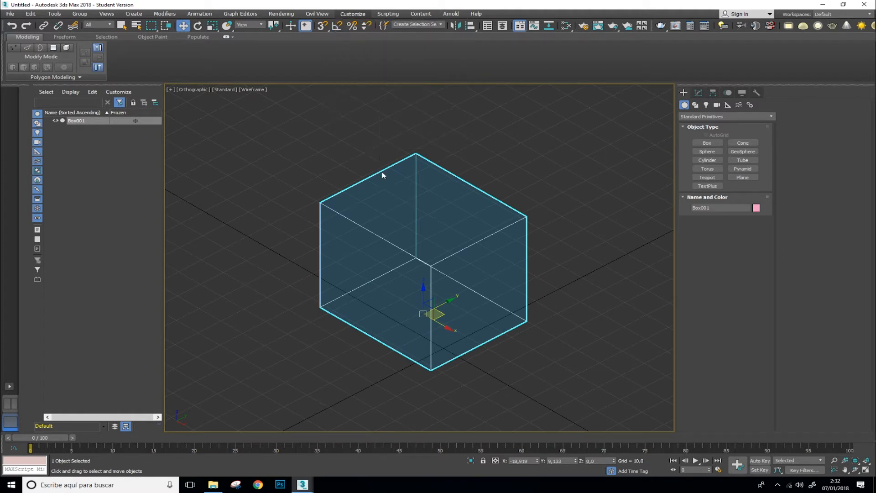
click(351, 141)
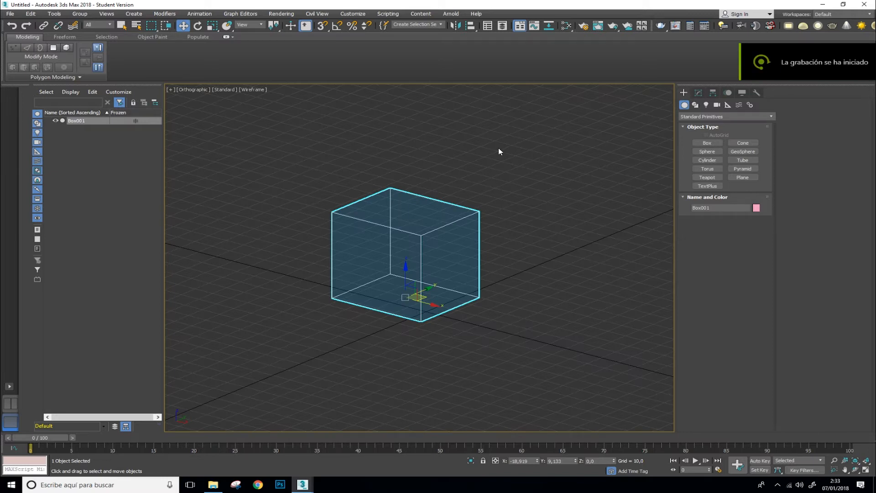
alt+middle_drag(458, 212, 458, 192)
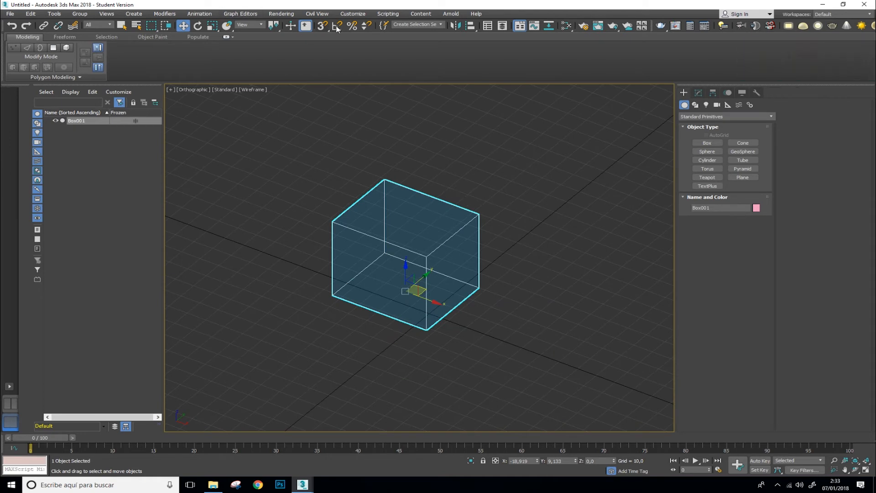
Examine the Main UI command list and its assigned keyboard shortcuts in the interface customization settings.
click(354, 13)
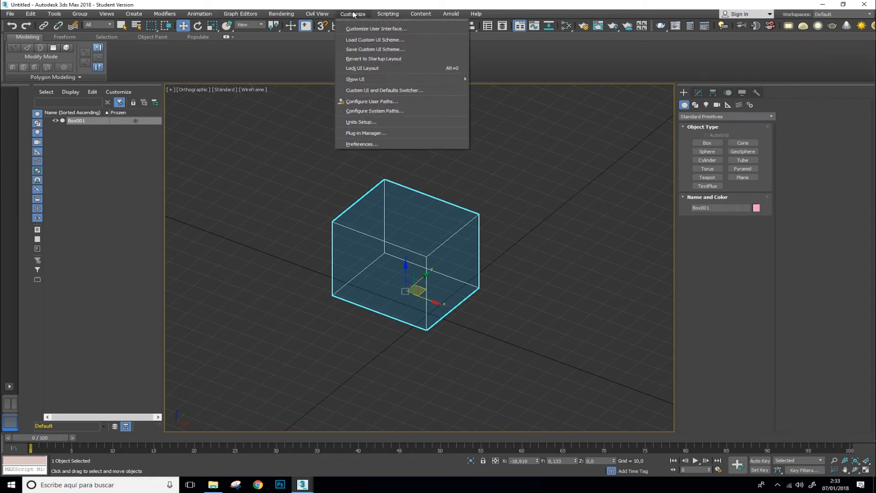
click(415, 29)
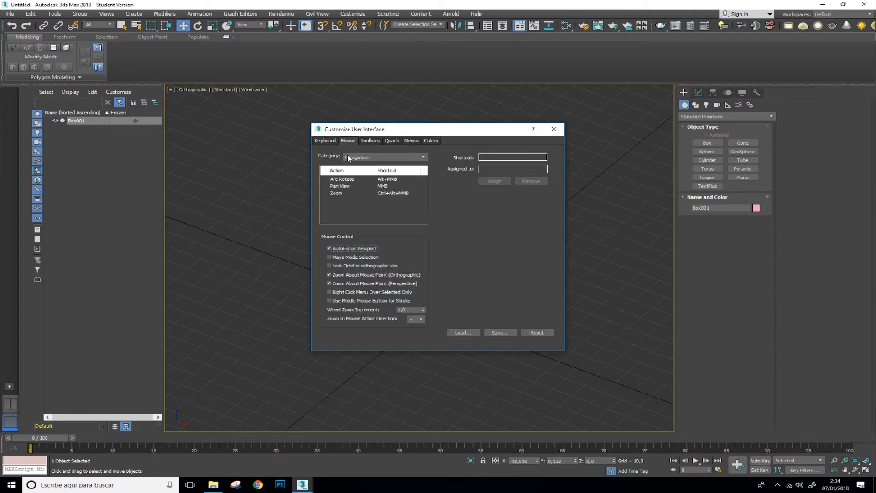
click(332, 142)
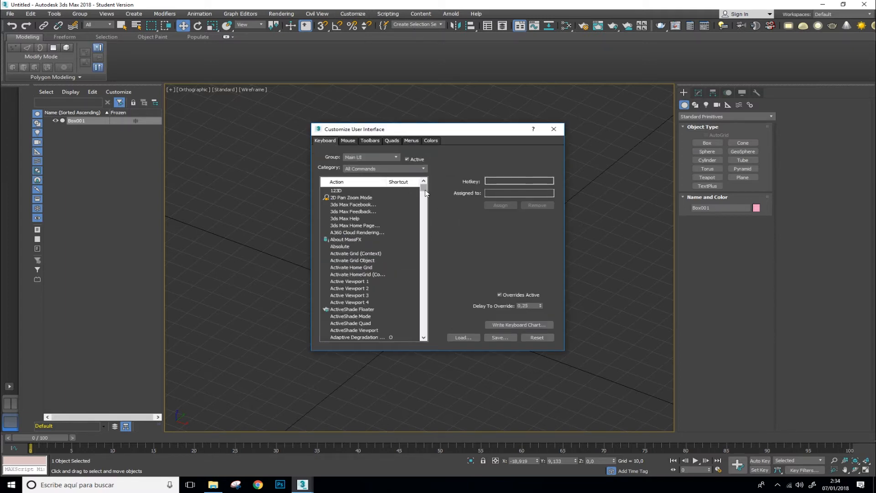
click(350, 198)
click(367, 205)
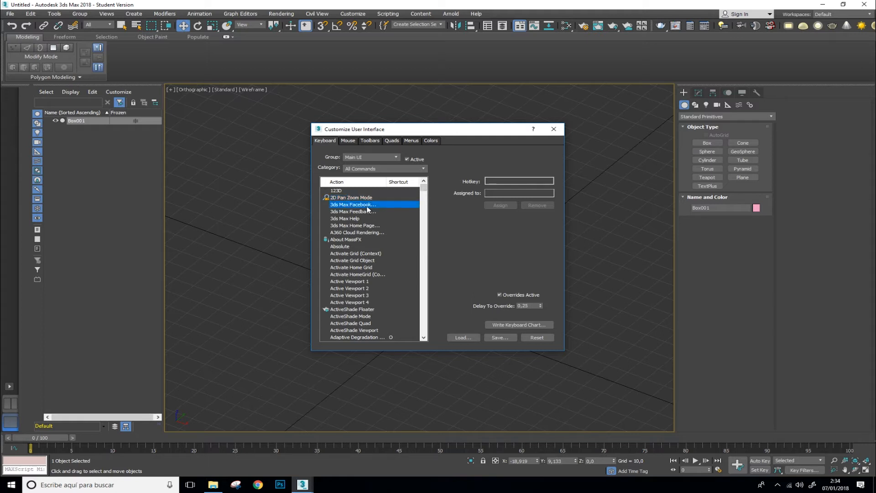
click(367, 232)
click(343, 240)
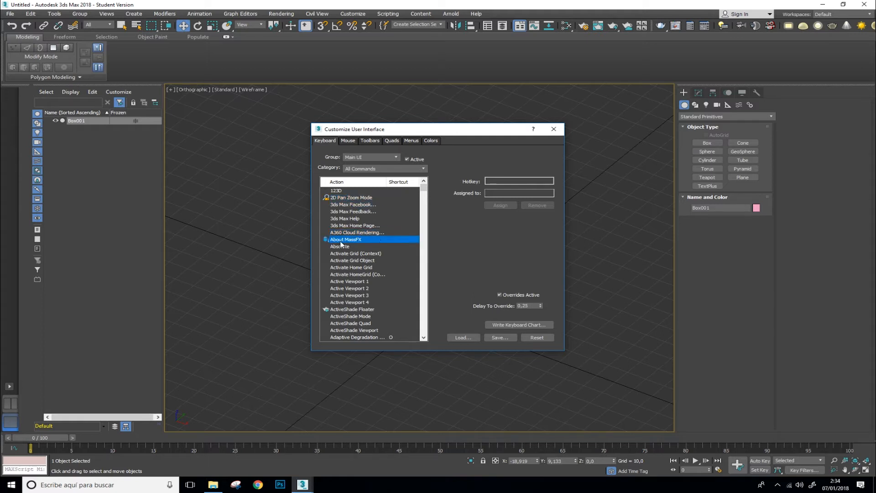
drag(424, 188, 424, 204)
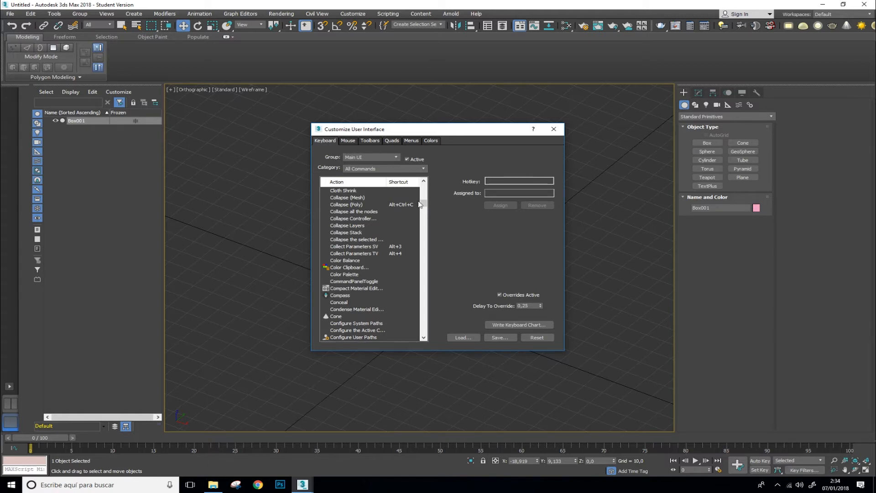
drag(424, 206, 424, 187)
Display the keyboard shortcuts of the NURBS group, followed by those of the Material Editor group.
click(388, 158)
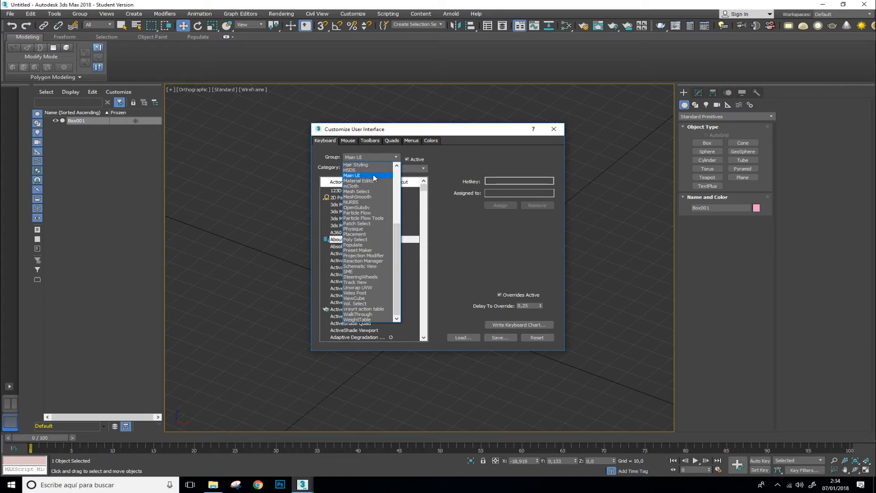
click(374, 175)
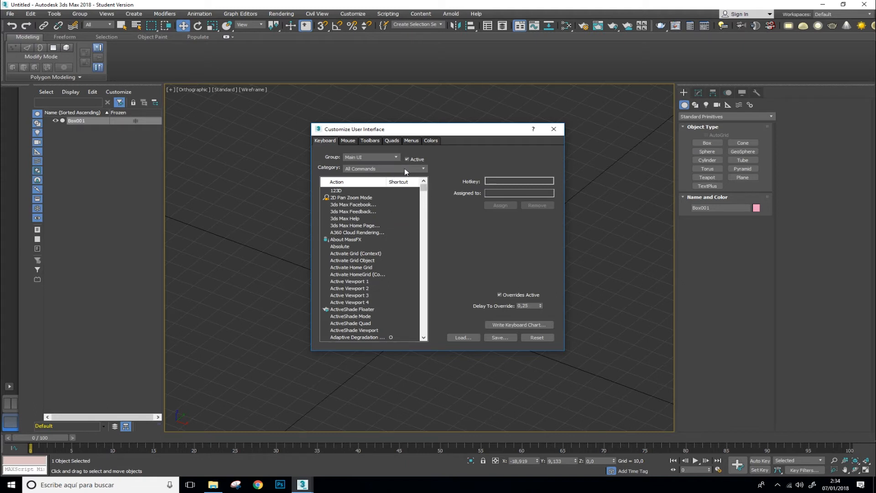
click(387, 156)
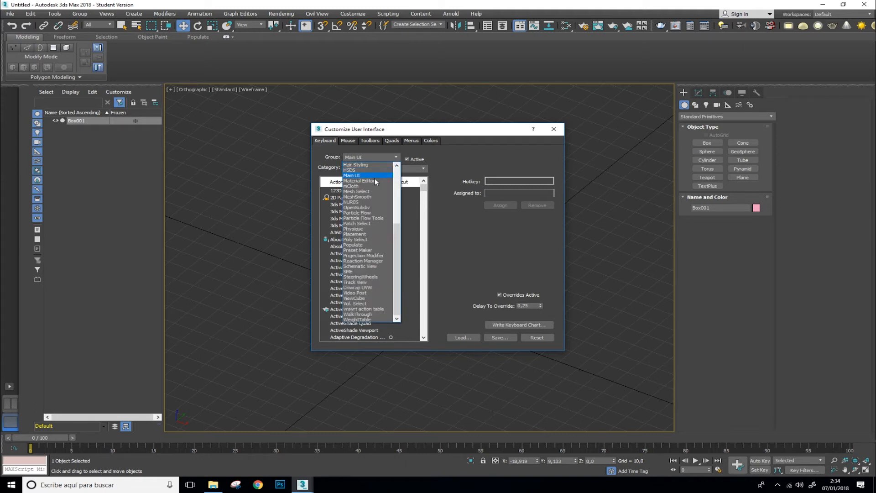
click(367, 202)
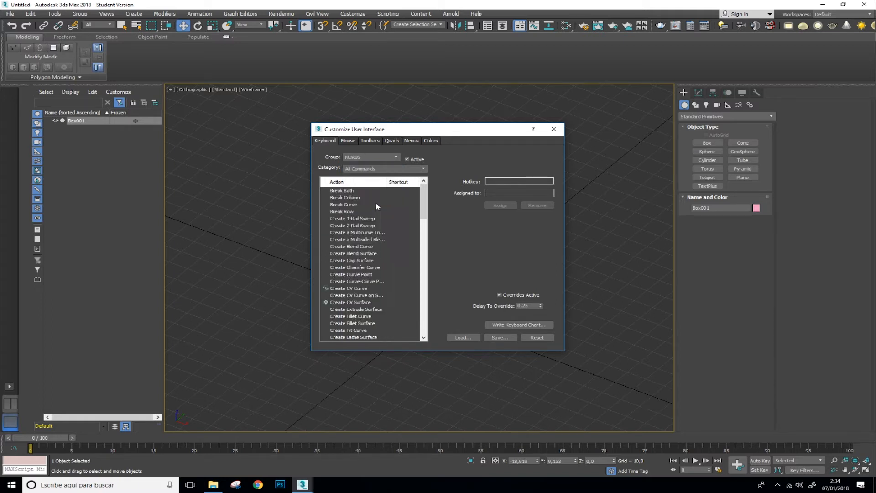
click(365, 157)
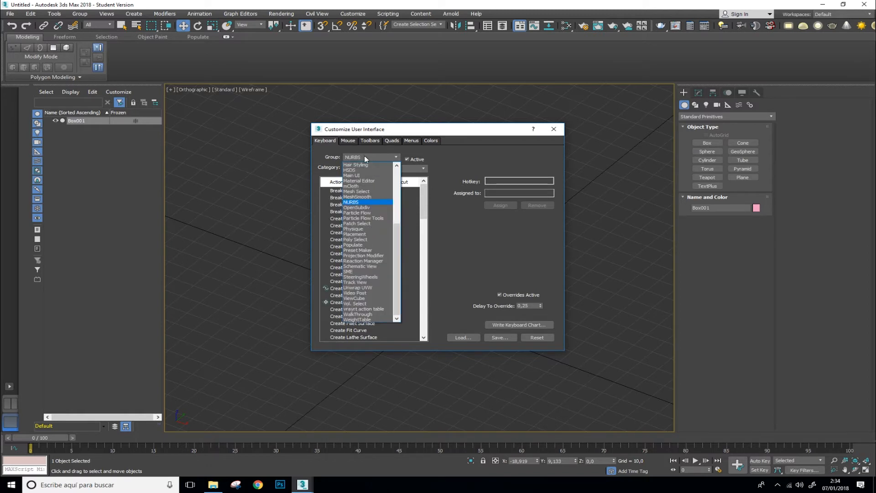
click(367, 181)
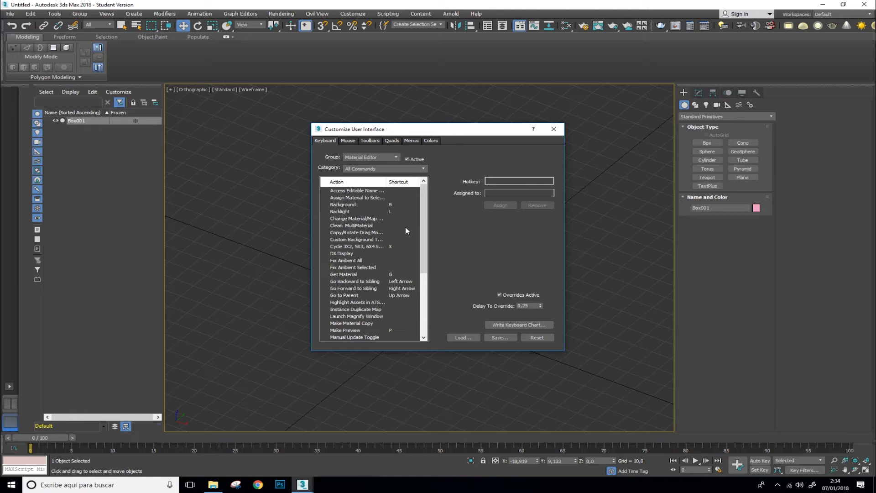
Review the Material Editor shortcuts, including Get Material, and look over the available shortcut groups.
click(353, 275)
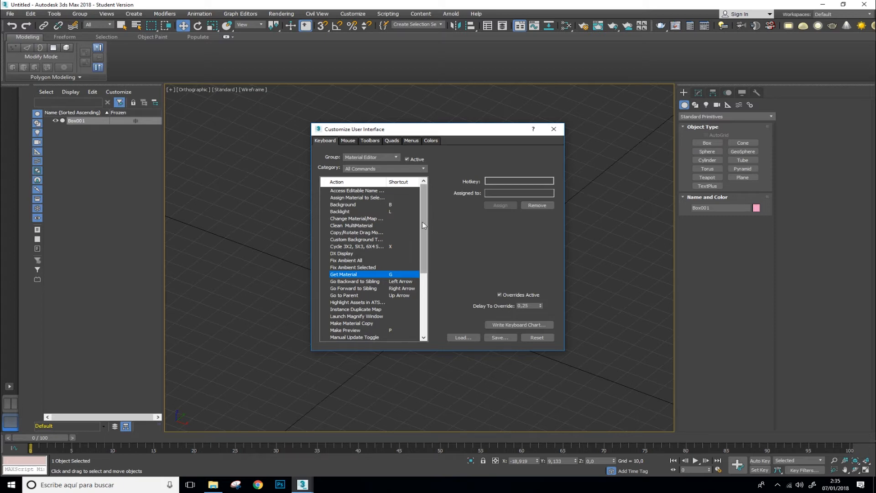
scroll(424, 225, down, 6)
scroll(428, 225, up, 5)
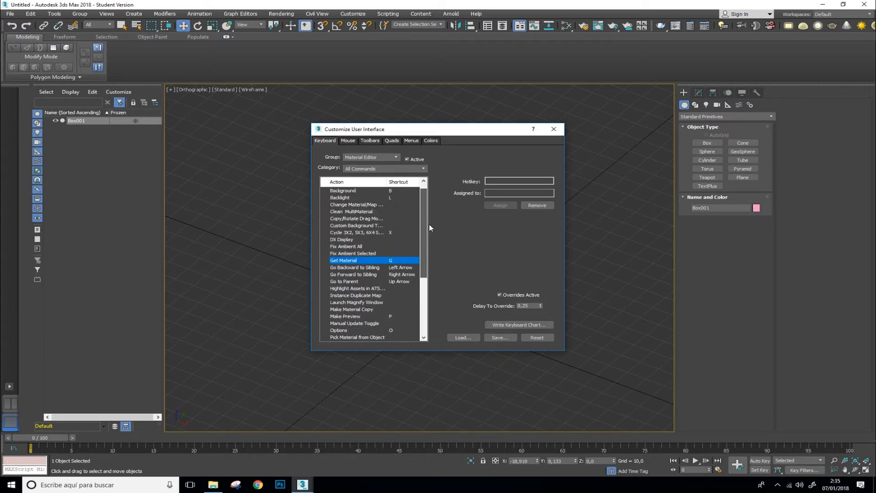
scroll(429, 228, down, 2)
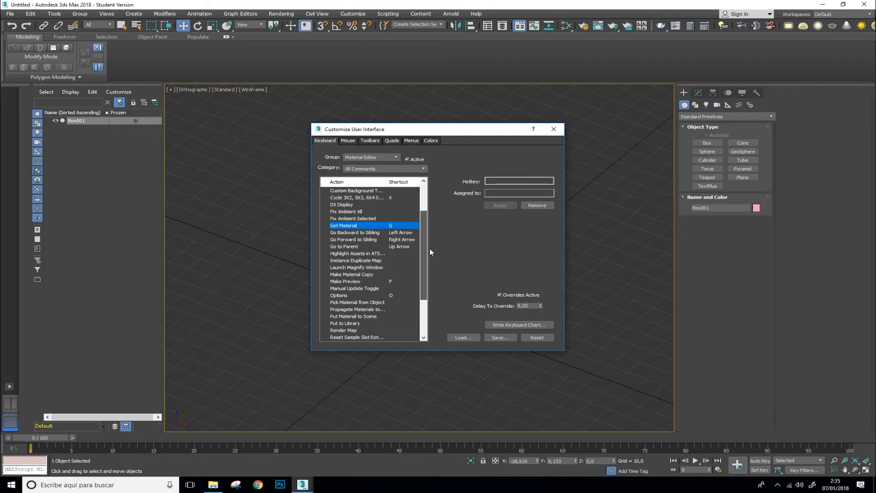
scroll(429, 248, down, 1)
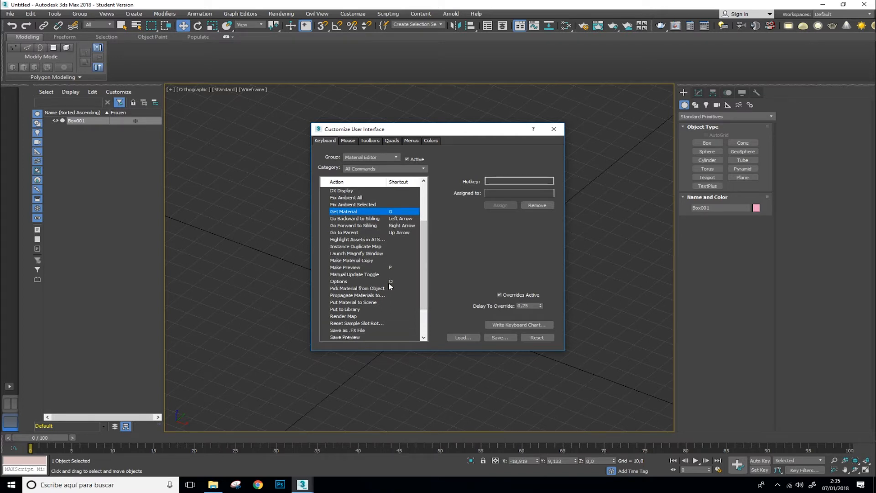
click(360, 157)
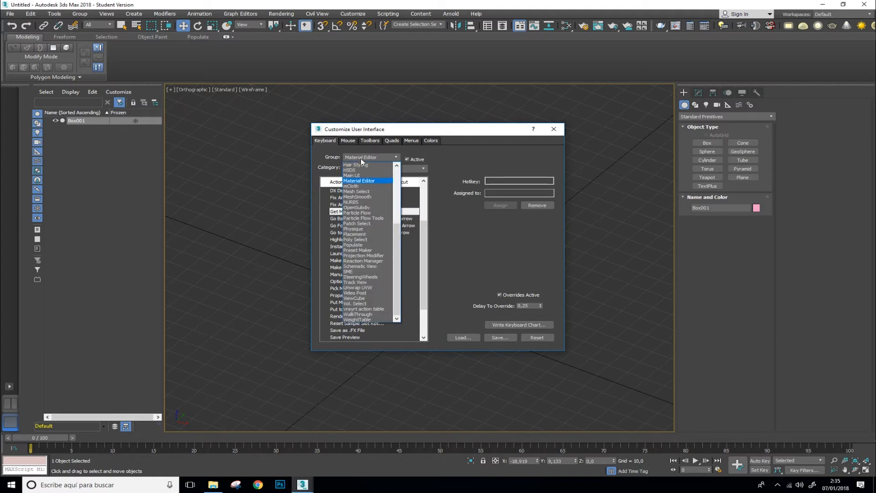
scroll(397, 190, up, 6)
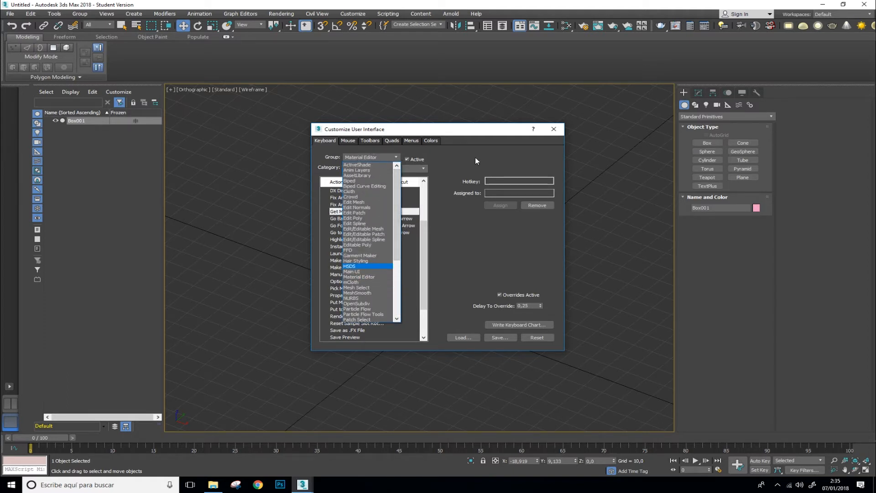
Look through the Mouse, Toolbars, Quads, Menus and Colors customization settings, and close the dialog.
click(350, 145)
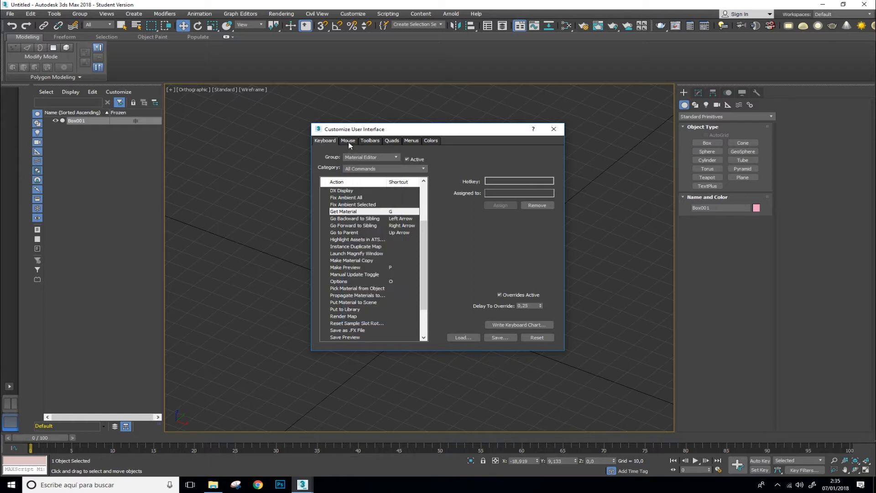
click(350, 141)
click(370, 141)
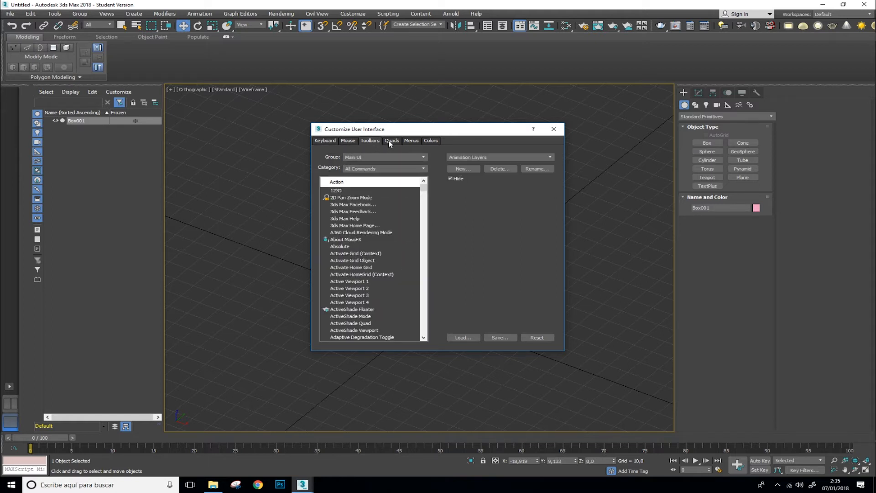
click(392, 140)
click(411, 141)
click(435, 141)
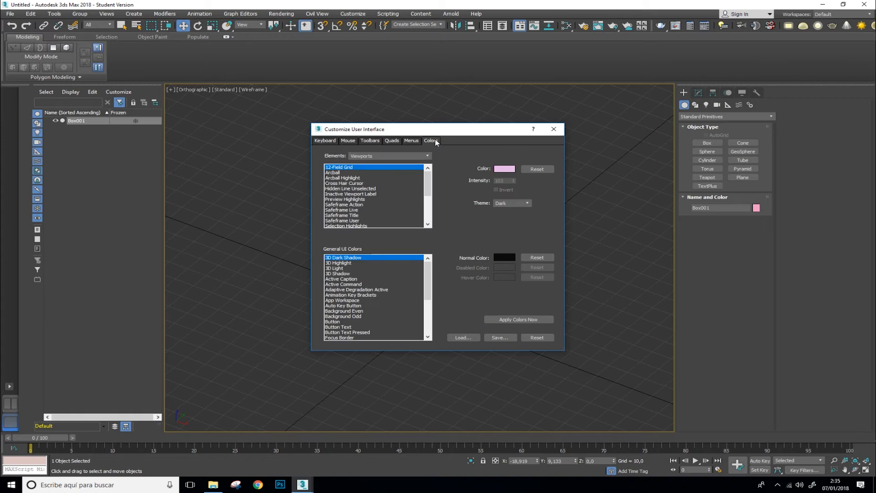
click(554, 129)
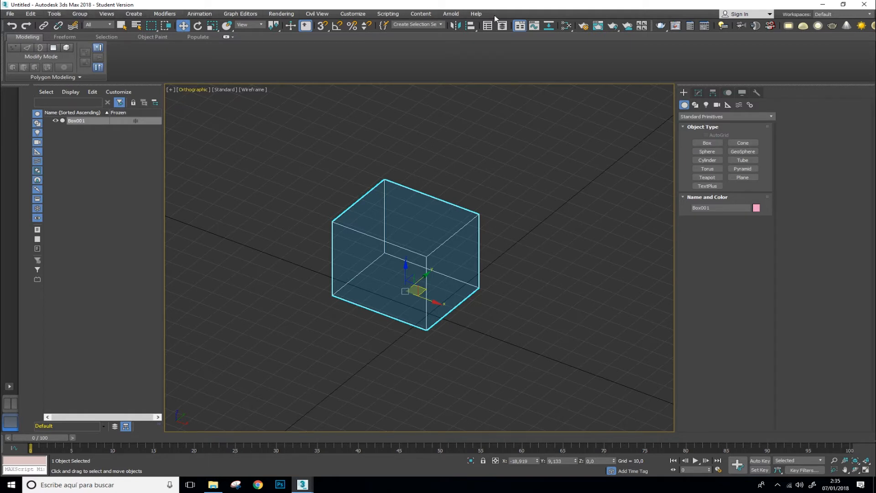
click(79, 14)
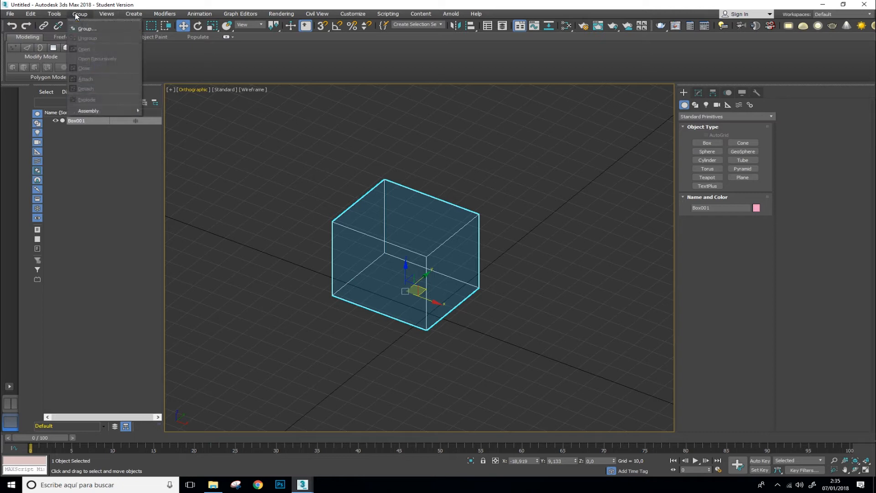
click(78, 14)
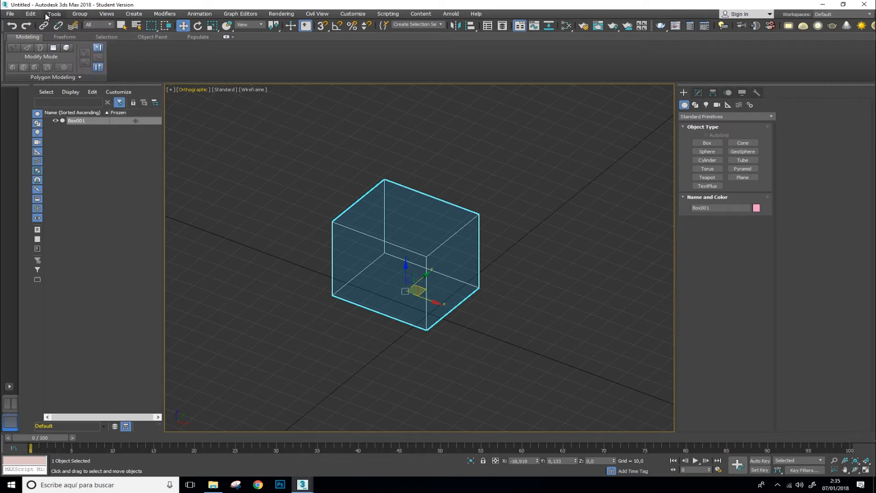
click(208, 16)
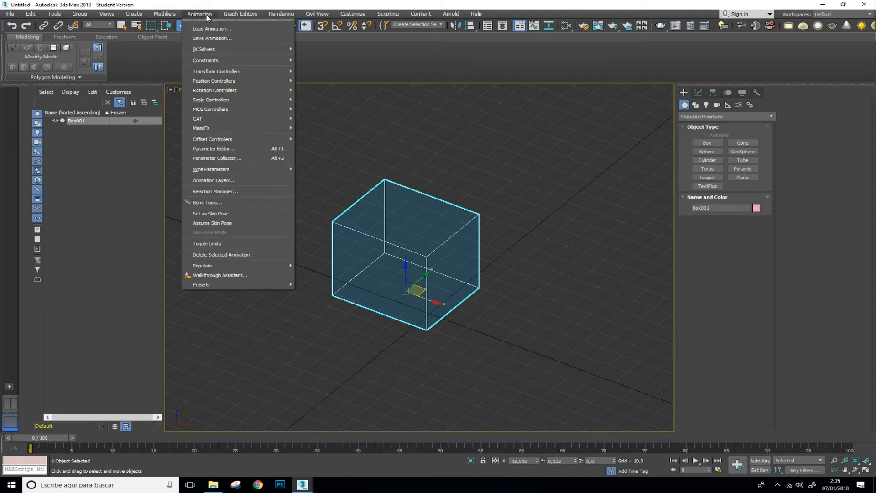
click(243, 3)
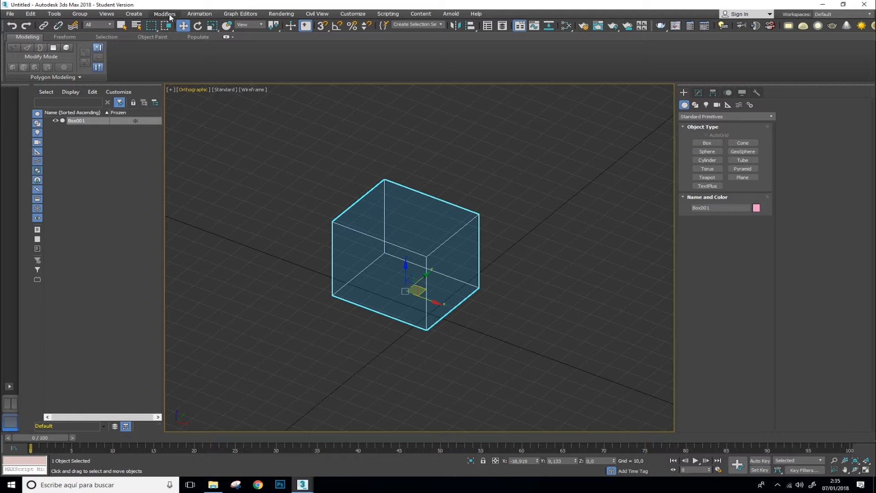
click(30, 14)
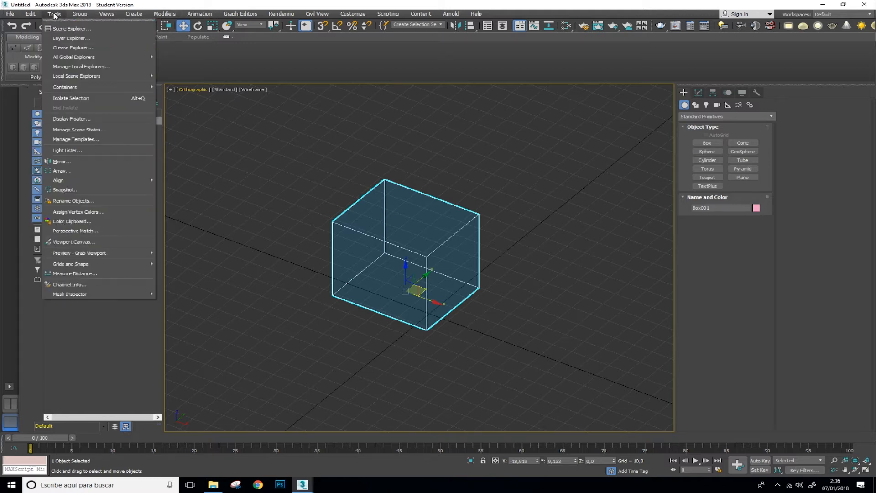
Close the open menu, switch the orthographic viewport from wireframe to default shading, and select the box in the scene list.
click(197, 2)
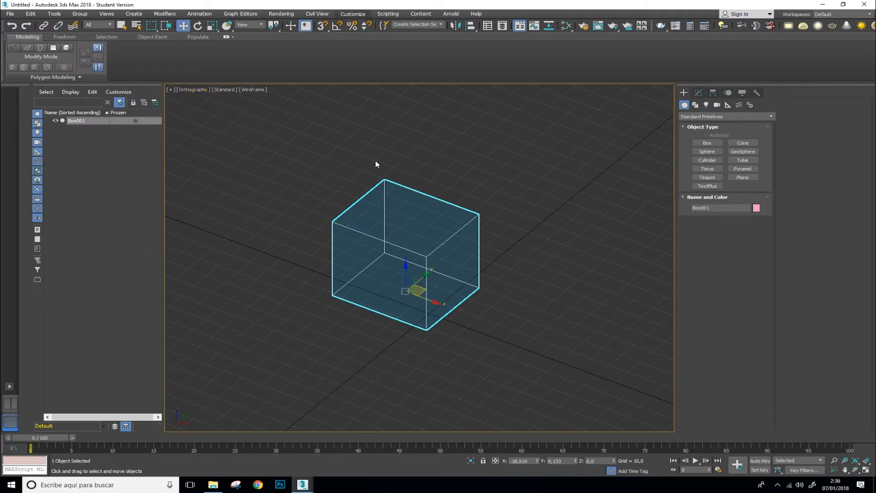
mouse_move(324, 237)
alt+middle_down()
mouse_move(317, 198)
mouse_move(346, 237)
mouse_move(333, 228)
alt+middle_up()
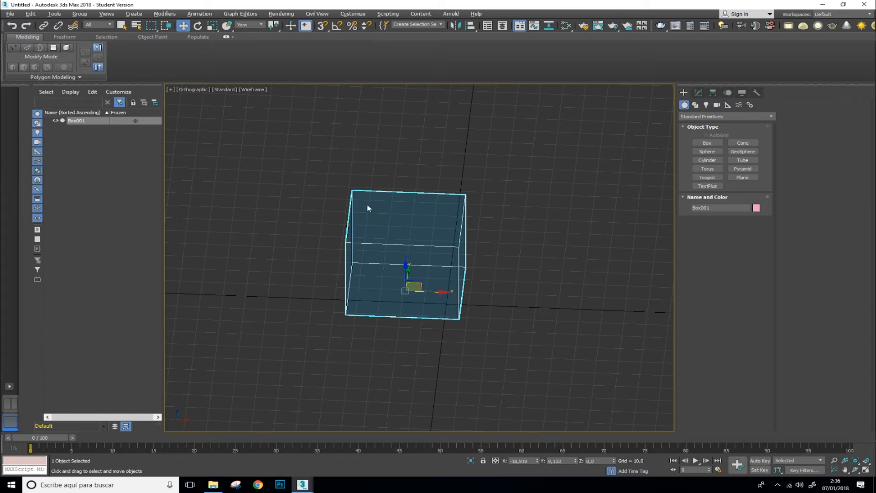
alt+middle_drag(347, 280, 315, 279)
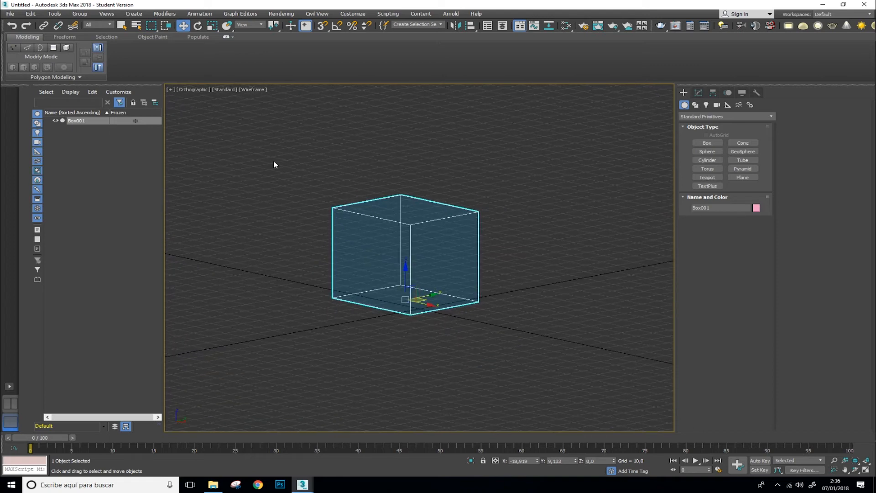
key(F3)
alt+middle_drag(262, 238, 287, 246)
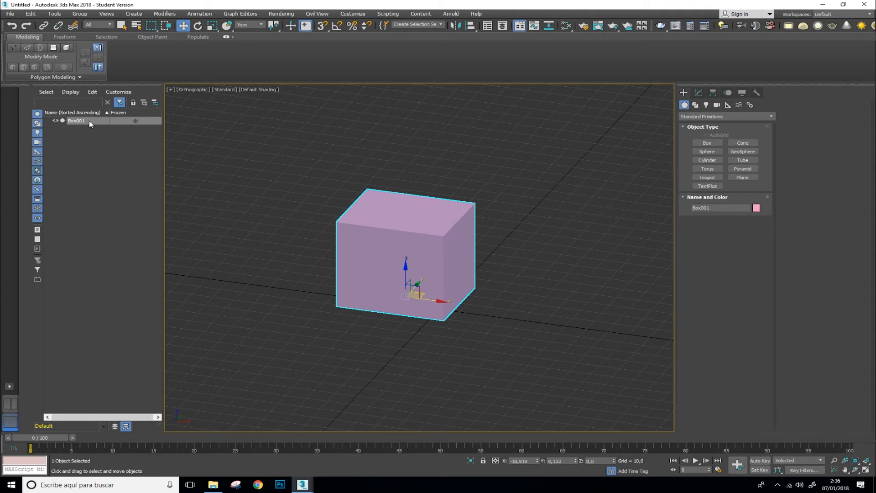
alt+middle_drag(361, 226, 402, 273)
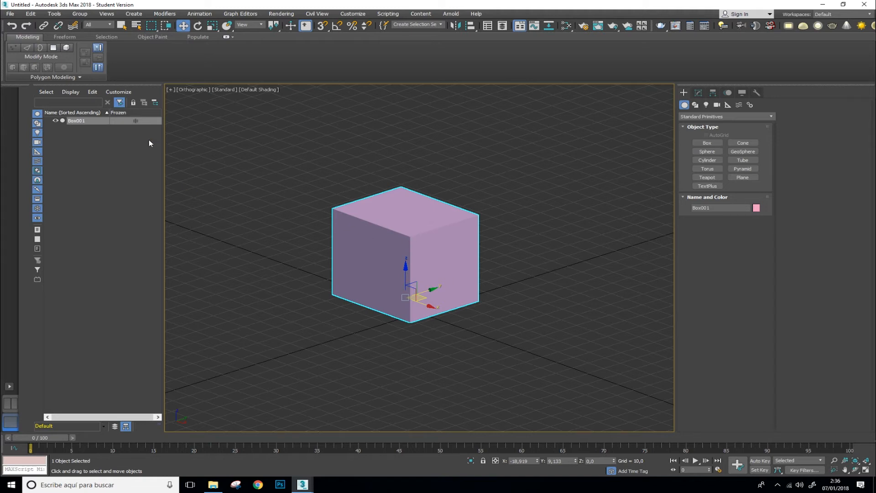
click(58, 121)
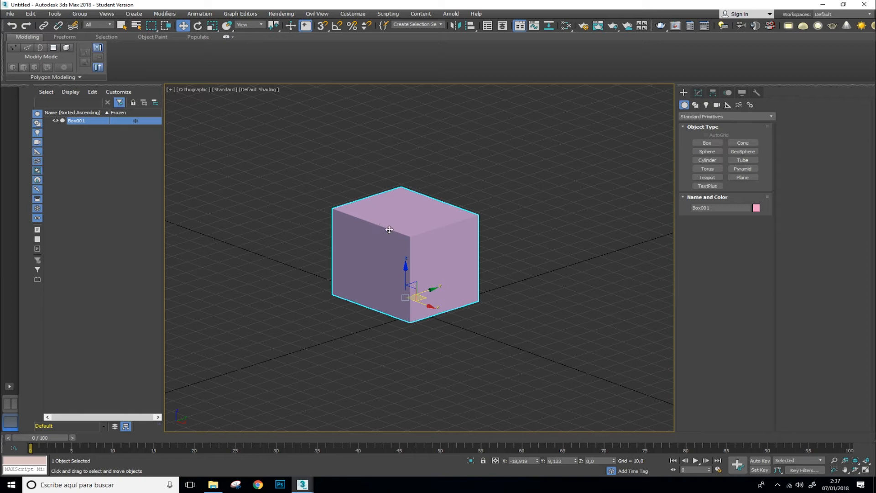
Create a VRayLight of type Plane beside the box, about 61.8 in half-length and 35.8 in half-width.
scroll(407, 258, down, 3)
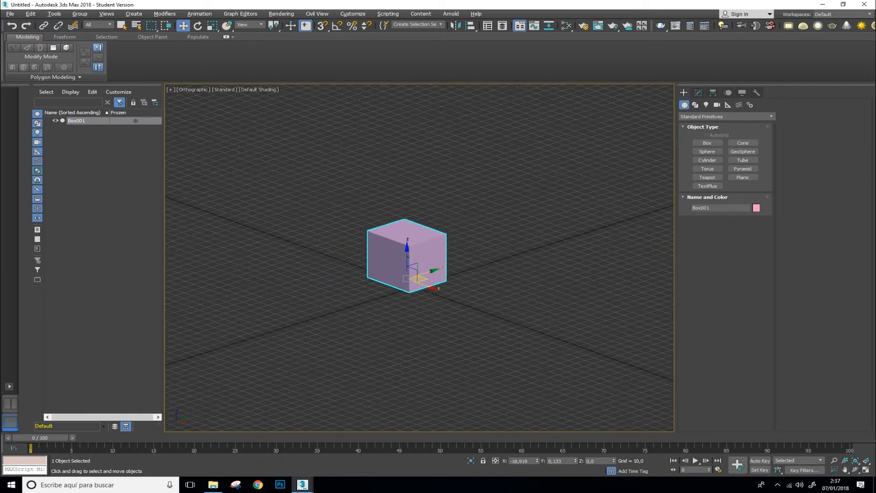
click(706, 105)
click(716, 116)
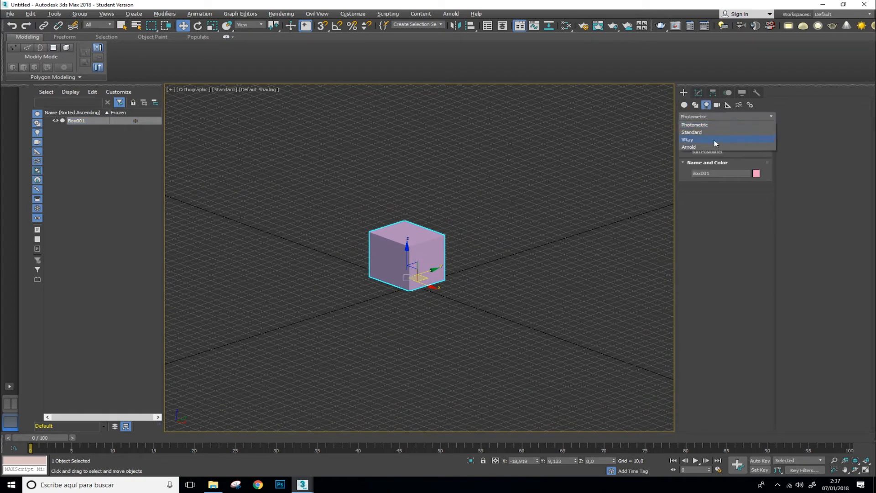
click(707, 140)
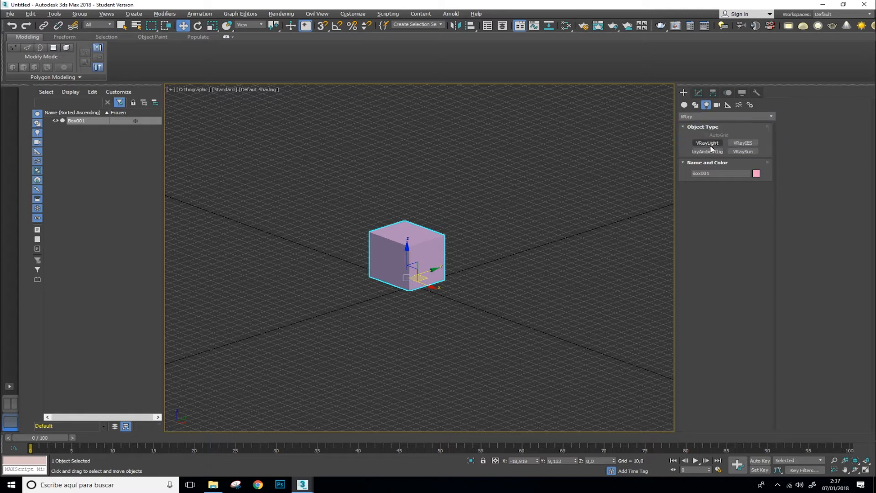
click(707, 143)
drag(264, 201, 301, 254)
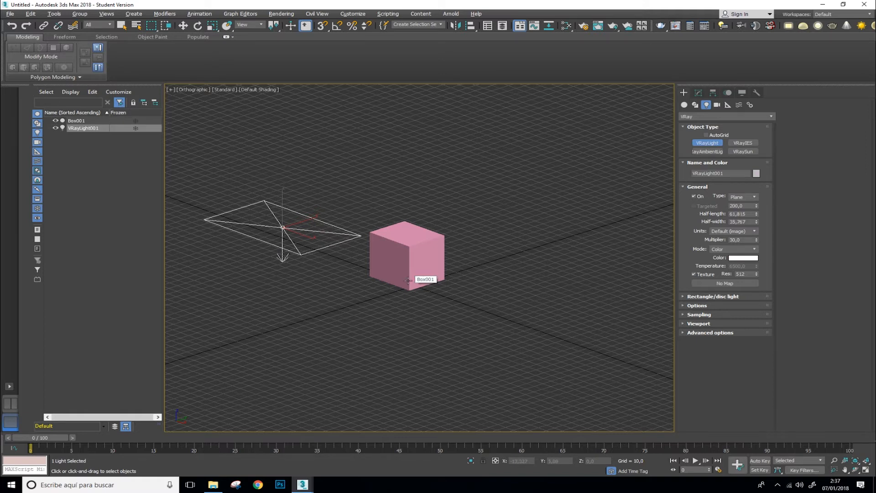
Switch to the perspective view, frame the box and the light together, and create a physical camera from that view.
key(p)
alt+middle_drag(402, 265, 395, 144)
middle_drag(349, 323, 464, 269)
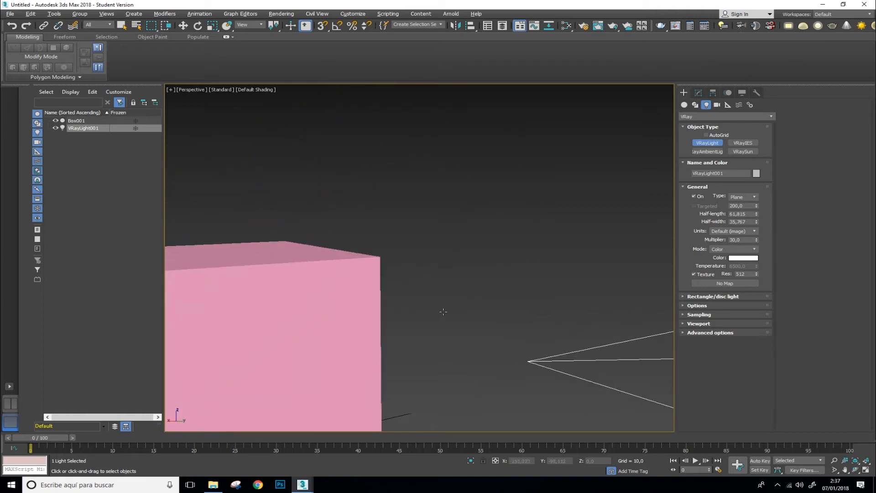
scroll(443, 312, up, 3)
scroll(443, 312, down, 6)
alt+middle_drag(443, 312, 377, 231)
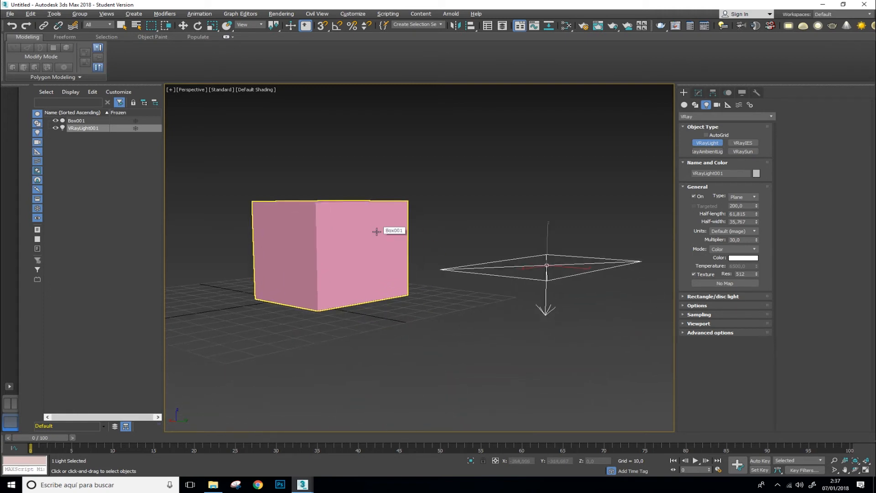
key(ctrl+c)
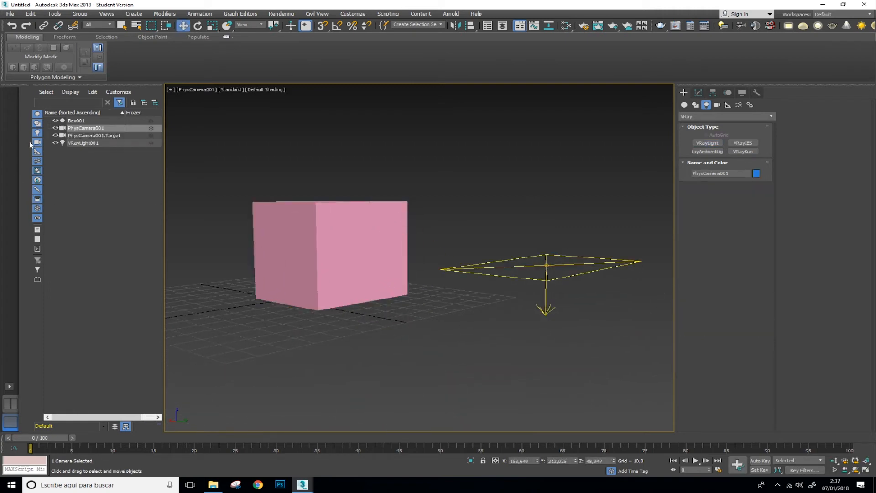
Select the camera target and then PhysCamera001 in the scene list, and return to the perspective view to inspect the camera cone.
click(94, 136)
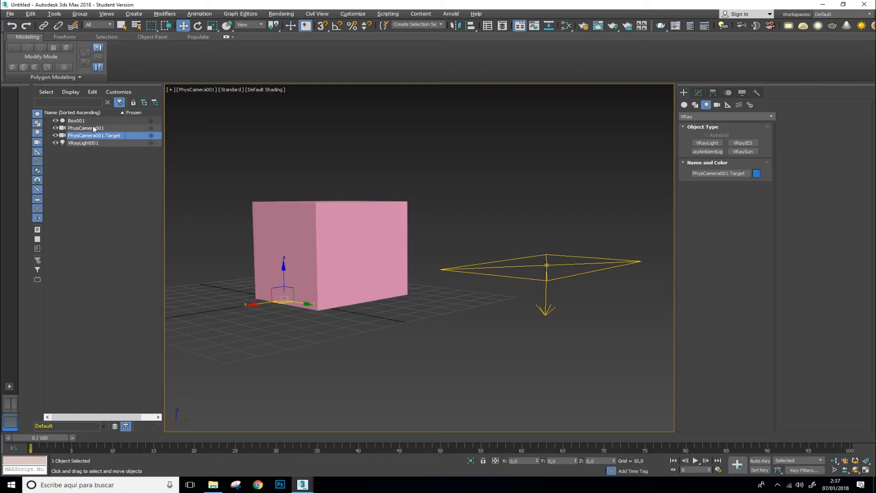
click(94, 128)
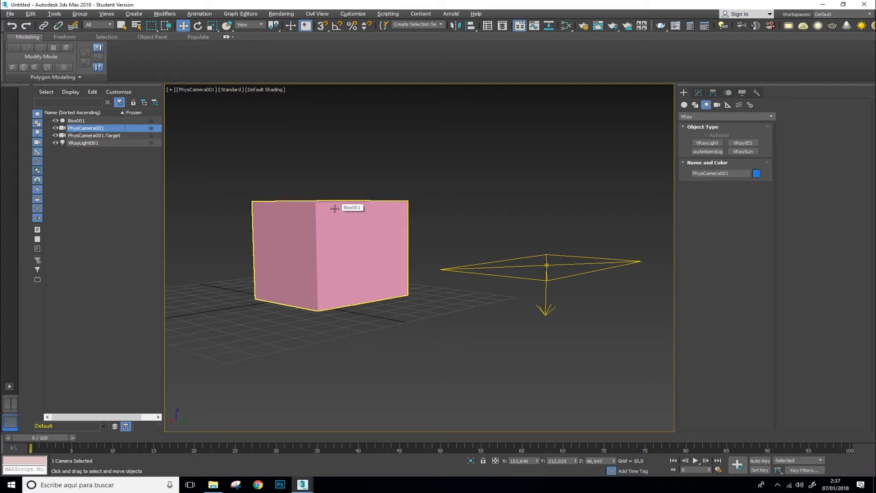
key(p)
alt+middle_drag(378, 190, 390, 233)
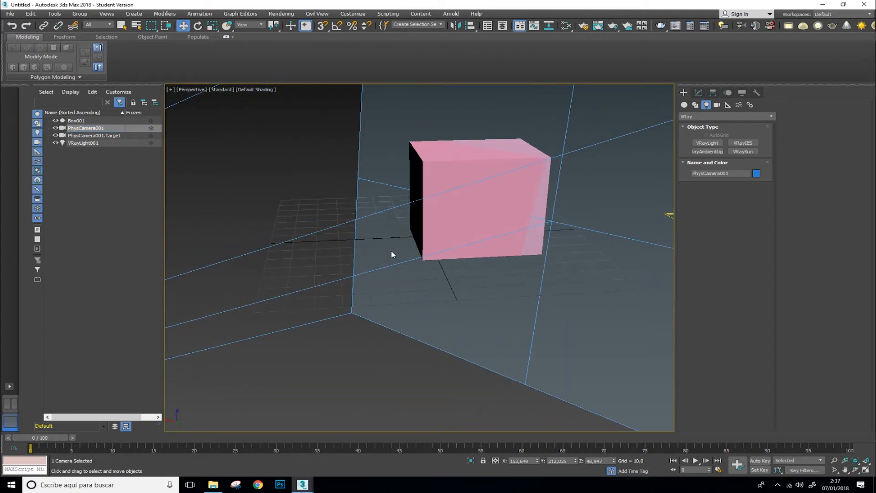
scroll(391, 253, down, 3)
scroll(427, 230, down, 3)
scroll(426, 231, up, 3)
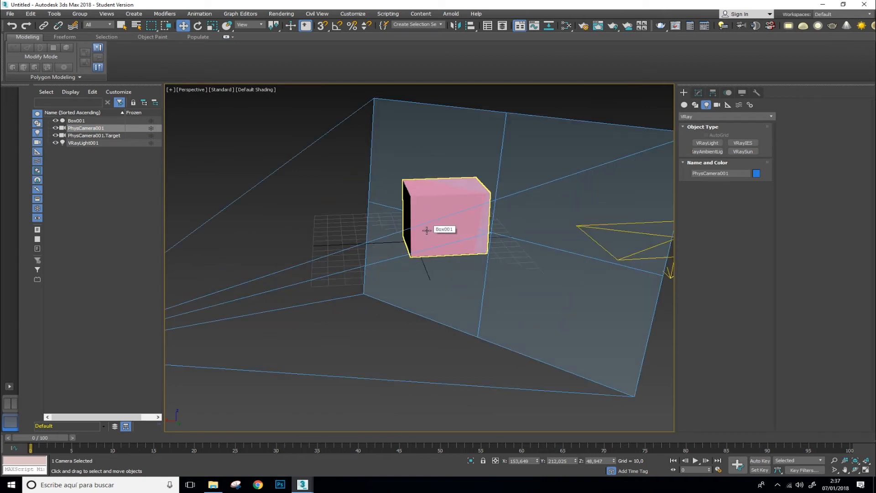
alt+middle_drag(427, 231, 405, 207)
Switch to the orthographic view and examine the box, light and camera from several angles and zoom distances.
key(u)
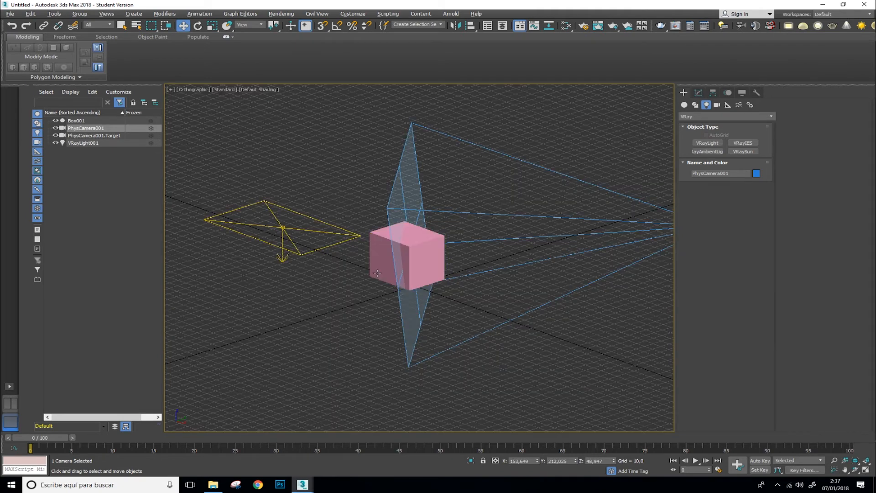
alt+middle_drag(387, 281, 273, 255)
scroll(370, 210, up, 5)
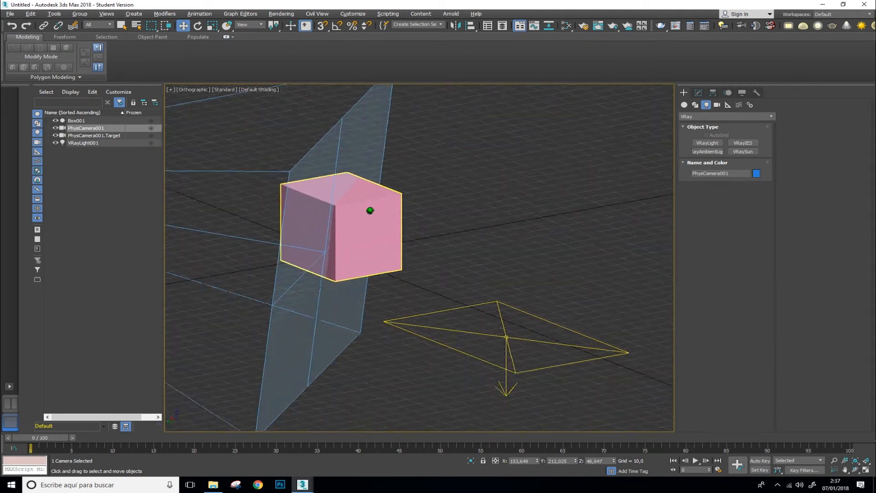
scroll(367, 210, down, 3)
scroll(367, 210, up, 1)
scroll(370, 210, up, 3)
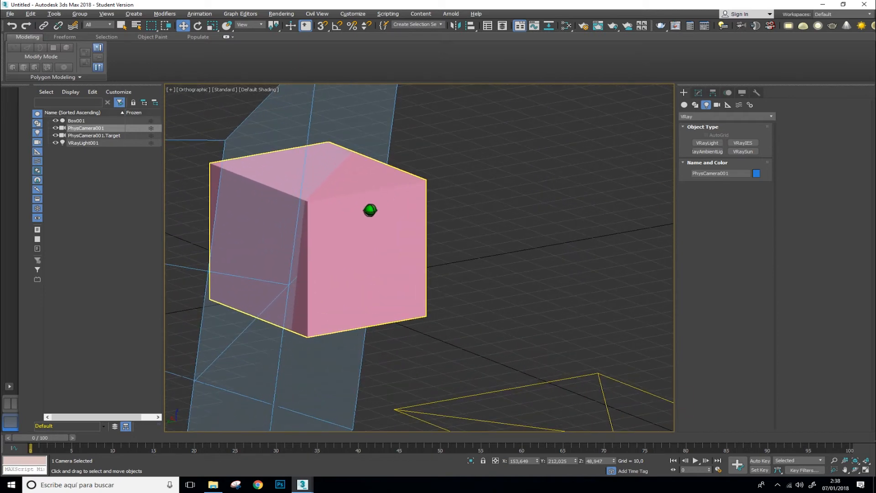
scroll(371, 210, down, 5)
mouse_move(371, 211)
alt+middle_down()
mouse_move(384, 220)
mouse_move(352, 263)
mouse_move(376, 182)
mouse_move(359, 186)
mouse_move(377, 203)
alt+middle_up()
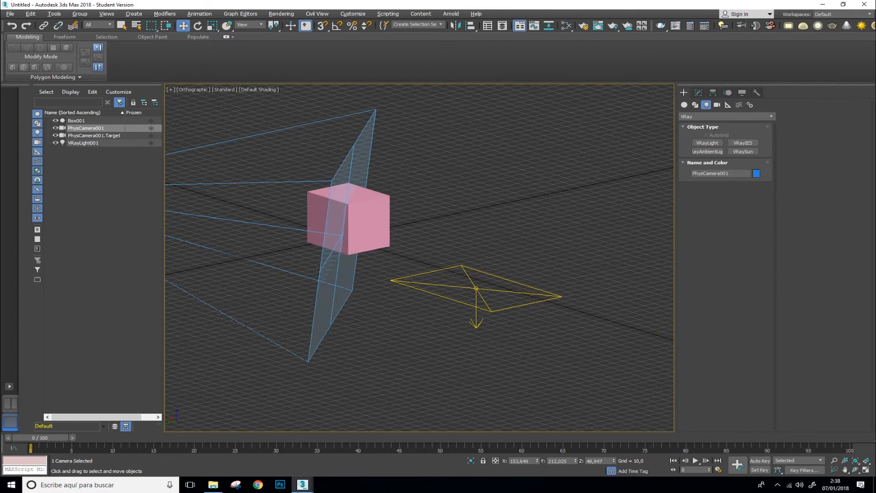
scroll(388, 207, up, 5)
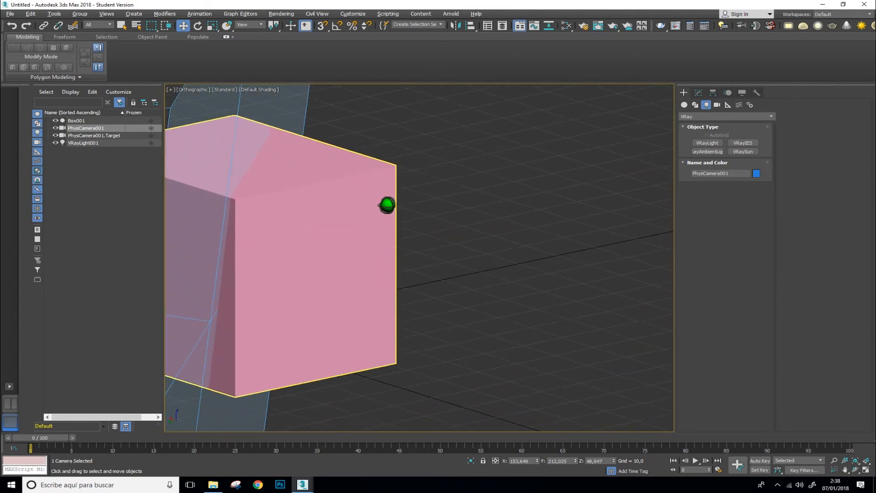
scroll(388, 206, down, 5)
scroll(388, 206, down, 4)
scroll(388, 205, up, 6)
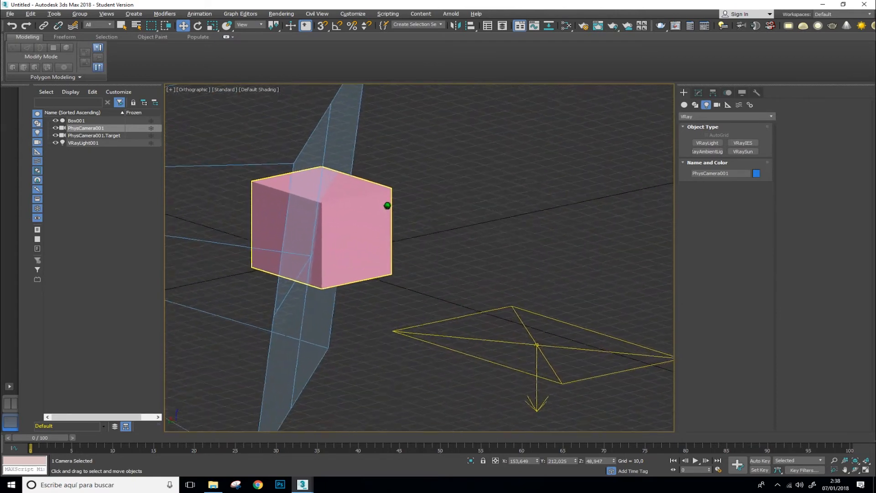
scroll(388, 206, down, 4)
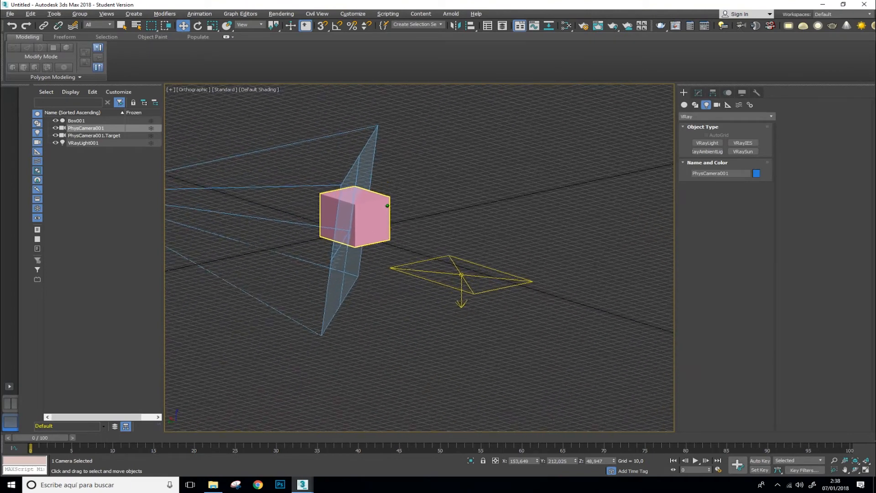
scroll(388, 205, up, 4)
scroll(388, 206, down, 3)
scroll(387, 206, down, 1)
mouse_move(388, 205)
alt+middle_down()
mouse_move(347, 222)
mouse_move(352, 235)
mouse_move(389, 205)
alt+middle_up()
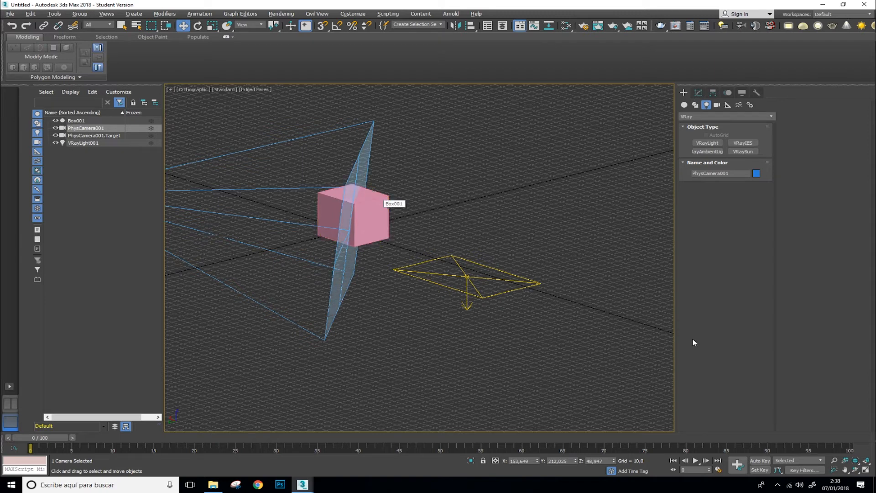
alt+middle_drag(405, 235, 443, 232)
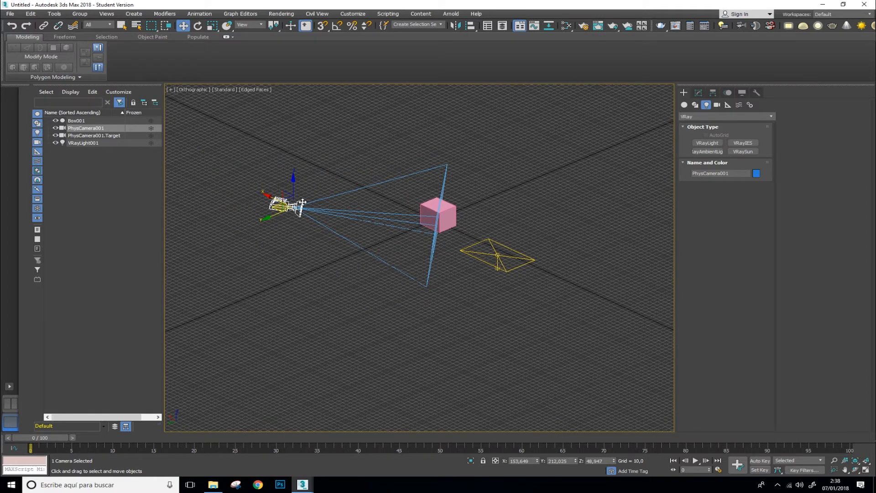
Switch back to the perspective view and frame the camera, its cone and the box.
key(p)
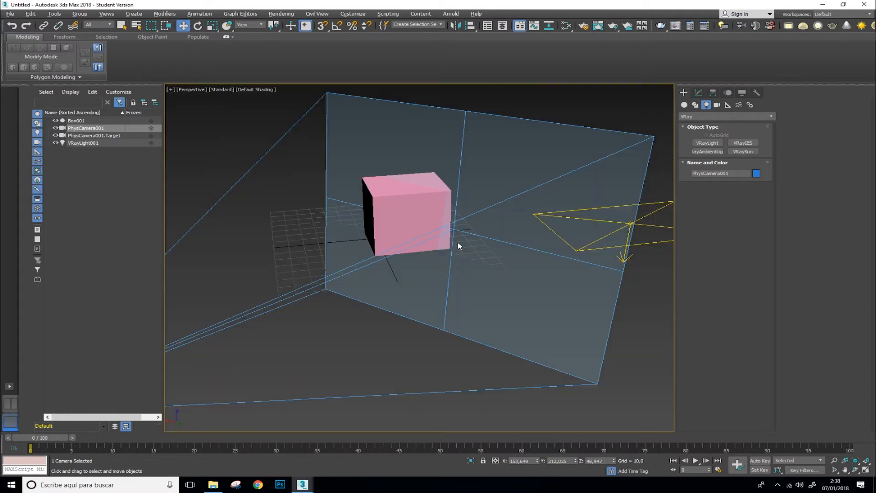
mouse_move(457, 242)
alt+middle_down()
mouse_move(273, 235)
mouse_move(437, 226)
mouse_move(437, 239)
alt+middle_up()
scroll(436, 239, down, 5)
scroll(437, 240, up, 3)
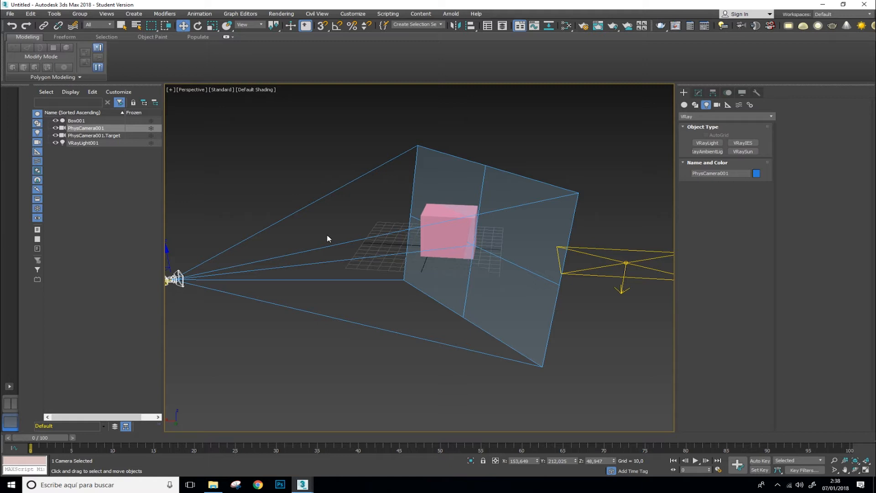
Look through PhysCamera001 and pan the camera so the box sits near the middle of the view.
key(c)
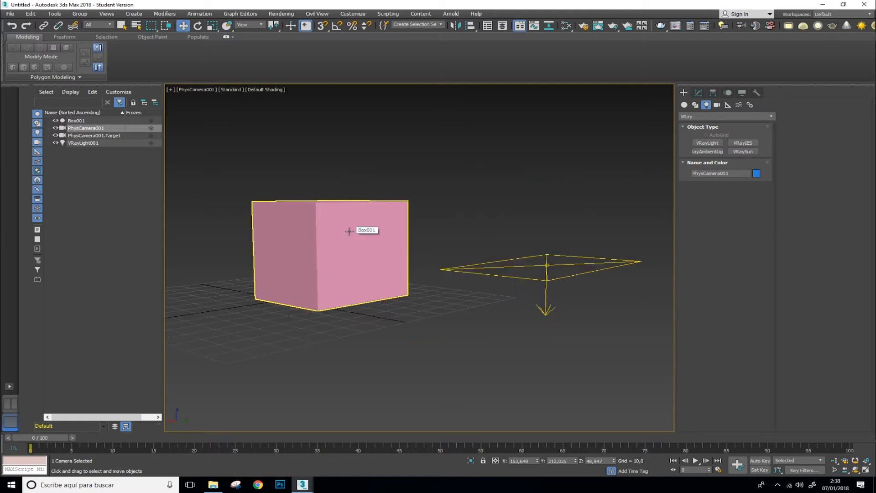
middle_drag(349, 231, 378, 245)
middle_drag(504, 224, 410, 245)
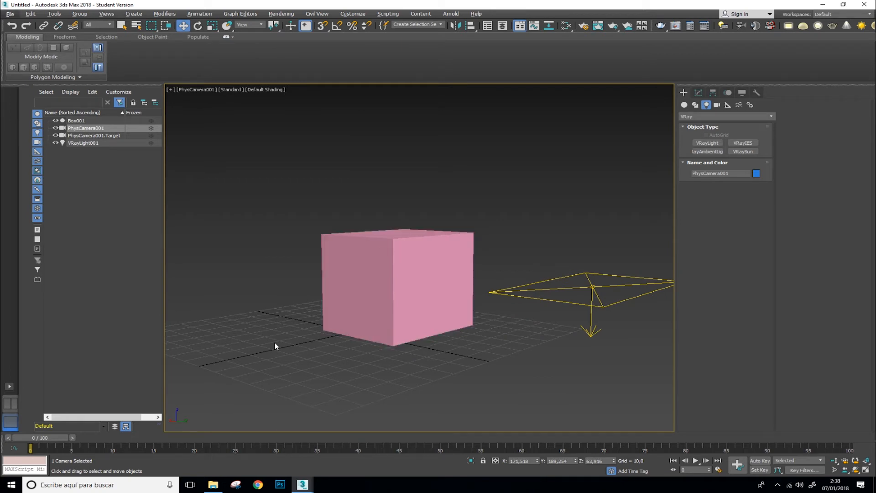
Show all four viewports and pan the camera in the PhysCamera001 viewport, keeping the box and light in frame.
key(alt+w)
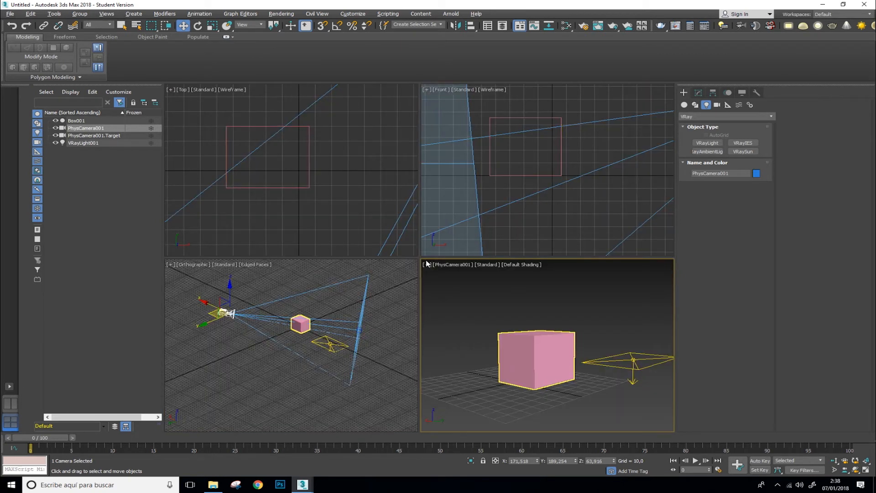
middle_drag(553, 347, 569, 364)
key(super)
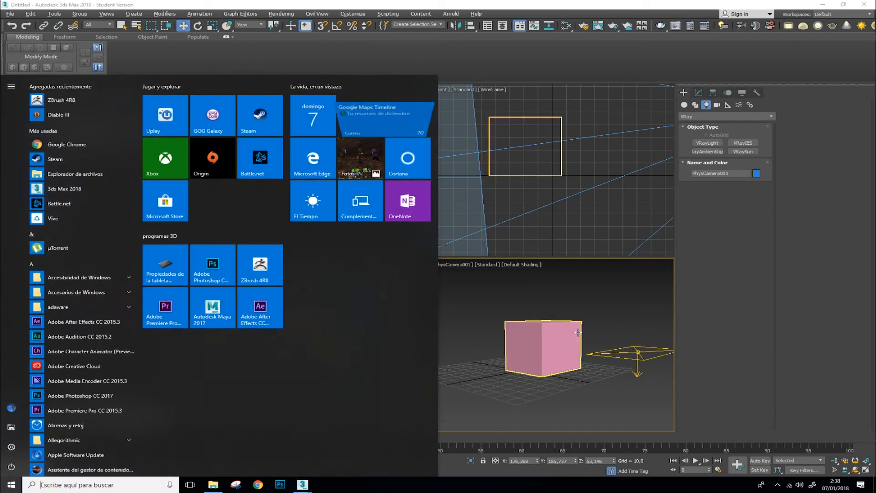
key(super)
middle_drag(574, 332, 536, 338)
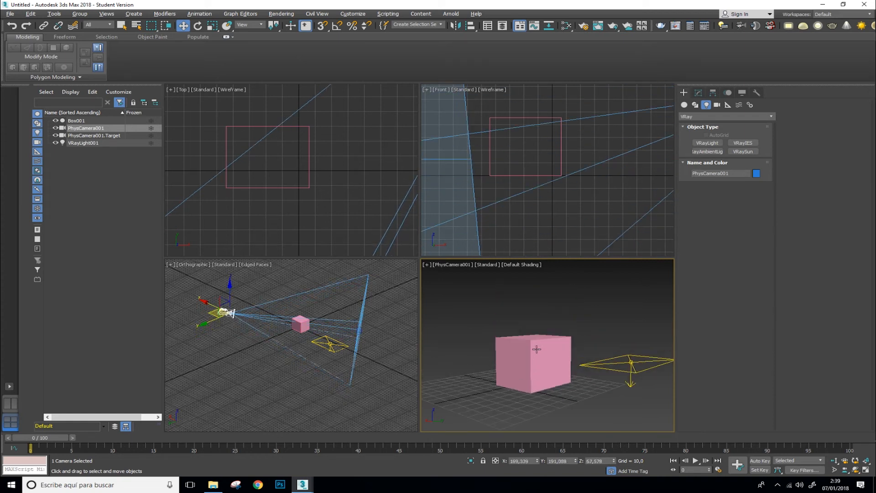
click(537, 338)
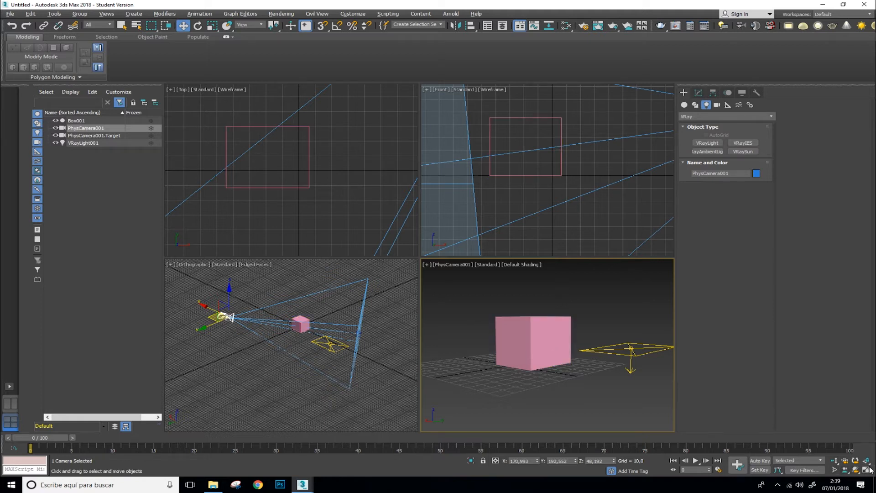
Dolly PhysCamera001 closer to the box in its camera viewport.
click(834, 462)
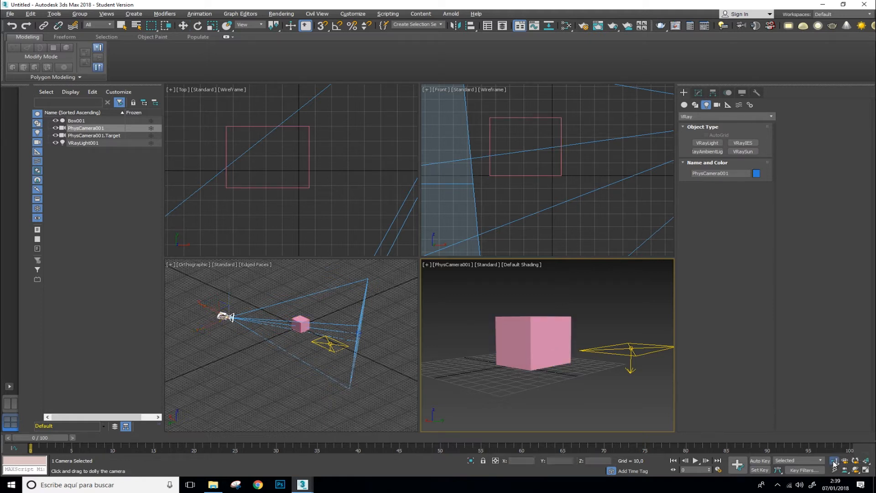
mouse_move(558, 354)
mouse_down()
mouse_move(552, 335)
mouse_move(549, 358)
mouse_move(554, 343)
mouse_move(560, 355)
mouse_move(568, 340)
mouse_up()
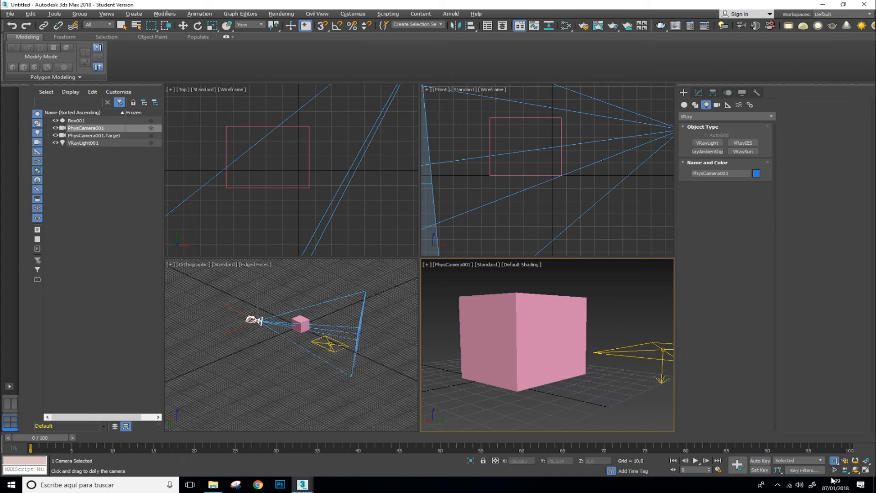
Roll PhysCamera001 to tilt the box in its view, and undo the roll.
click(856, 461)
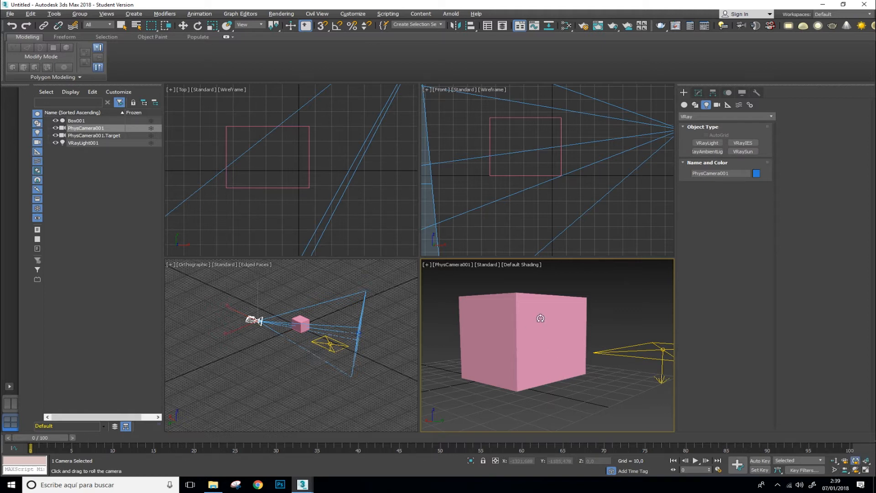
drag(539, 320, 559, 328)
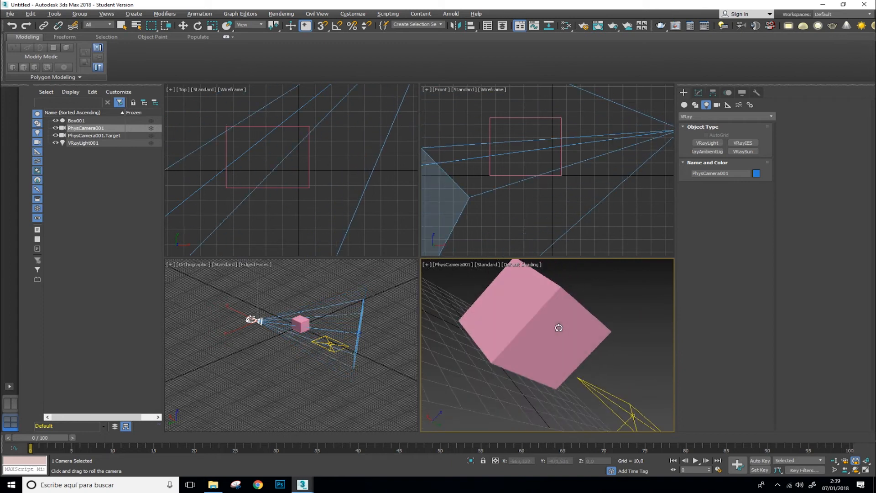
key(ctrl+z)
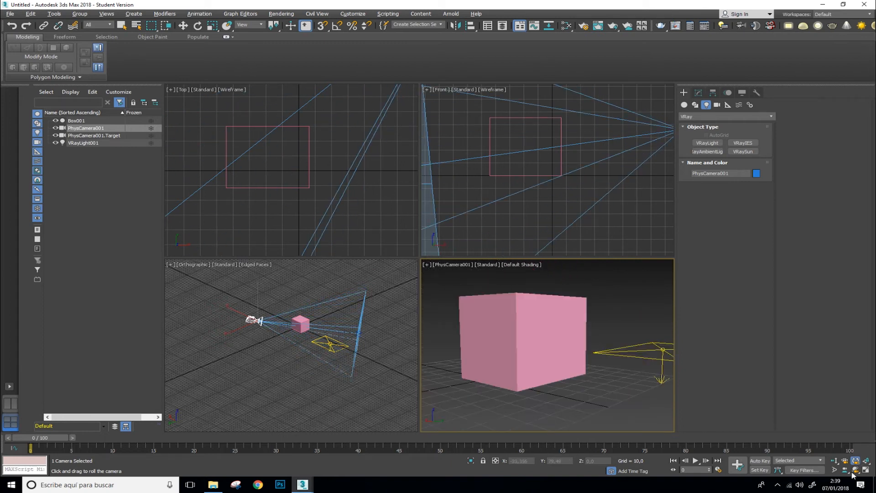
Orbit PhysCamera001 around its target until the box is seen from above at an angle.
click(856, 470)
drag(530, 340, 509, 358)
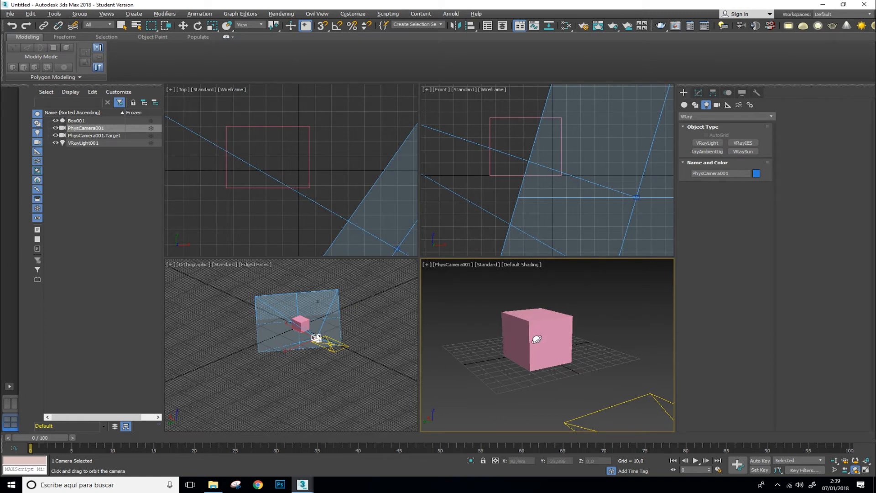
mouse_move(537, 340)
mouse_down()
mouse_move(524, 341)
mouse_move(593, 331)
mouse_move(543, 354)
mouse_up()
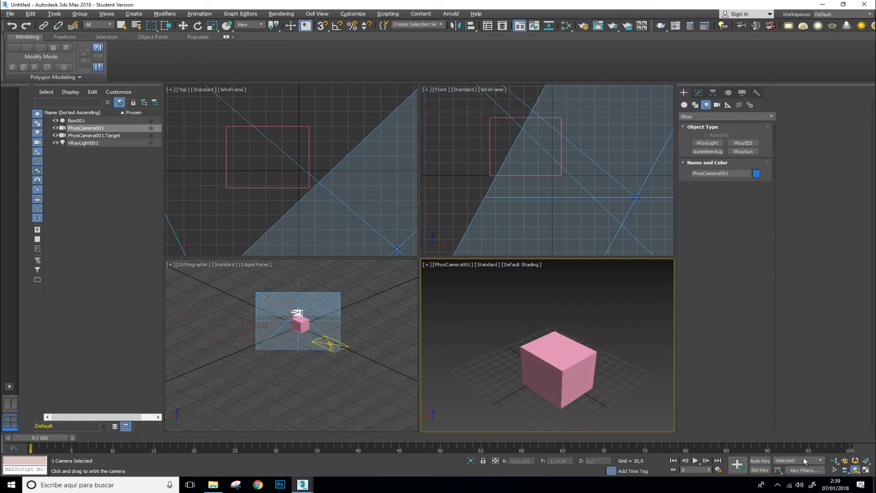
In the orthographic viewport, move PhysCamera001 farther from the box, to about Y 221,8 and Z 202,5.
key(w)
click(297, 312)
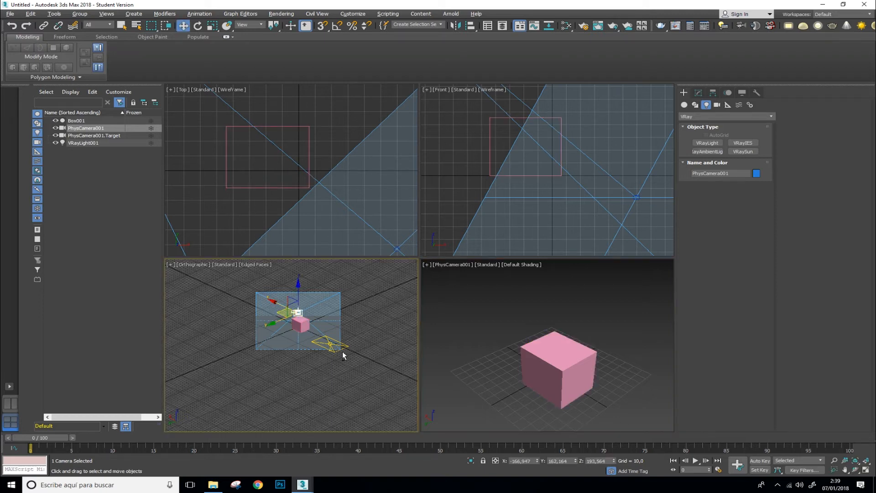
alt+middle_drag(344, 356, 237, 251)
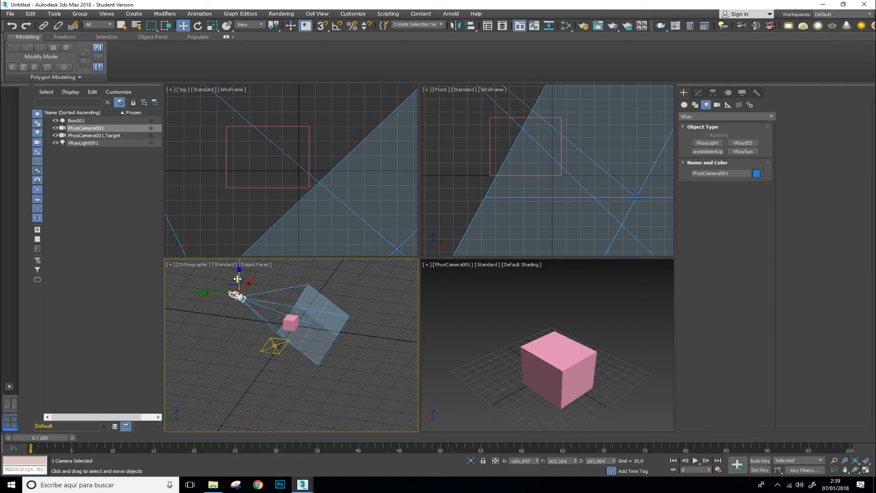
drag(238, 278, 197, 299)
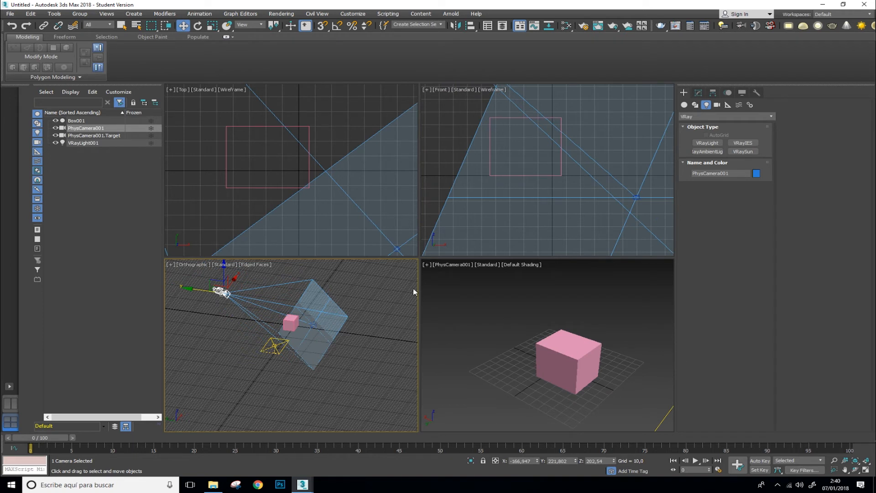
Maximize the camera viewport, switch it to perspective, and frame the camera, its cone, the box and the light from the side.
key(alt+w)
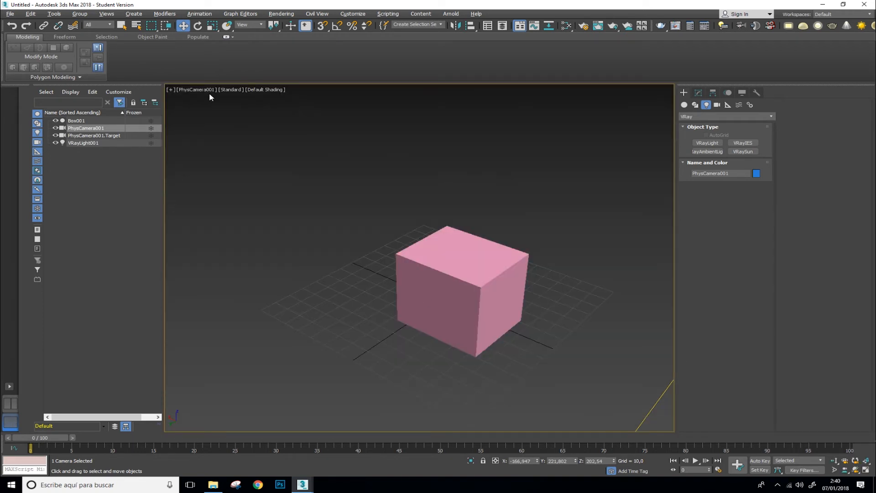
key(p)
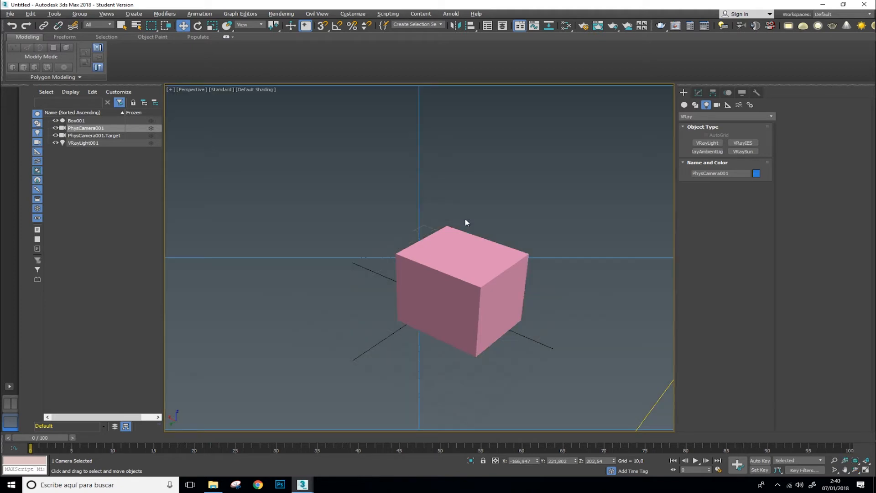
scroll(464, 301, up, 5)
scroll(465, 301, down, 10)
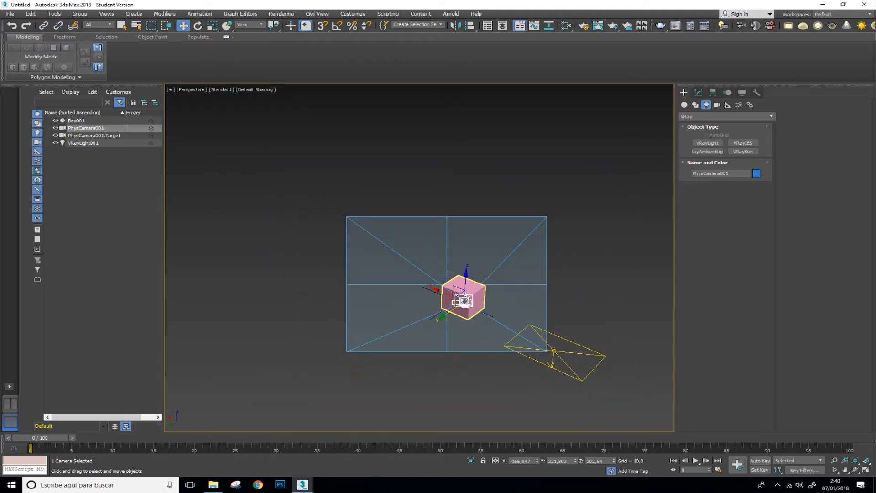
alt+middle_drag(464, 301, 379, 286)
alt+middle_drag(403, 368, 407, 369)
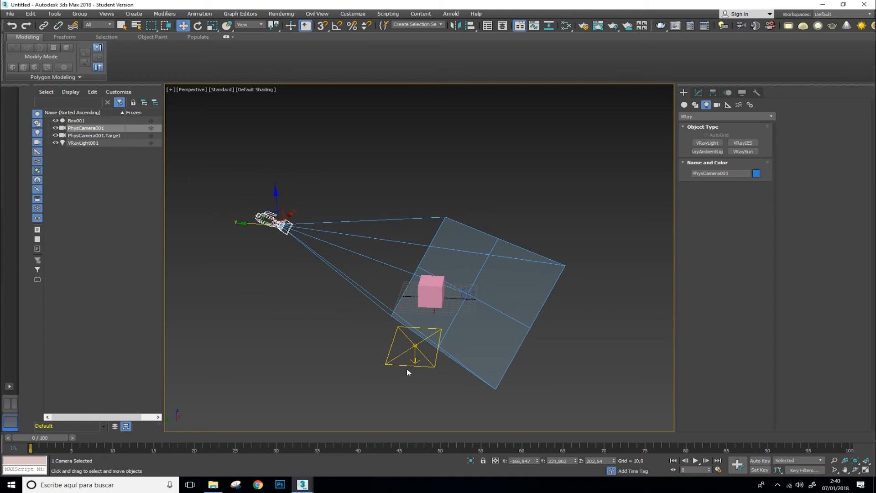
Select Box001, PhysCamera001, PhysCamera001.Target and VRayLight001 one after another from the scene list.
click(105, 121)
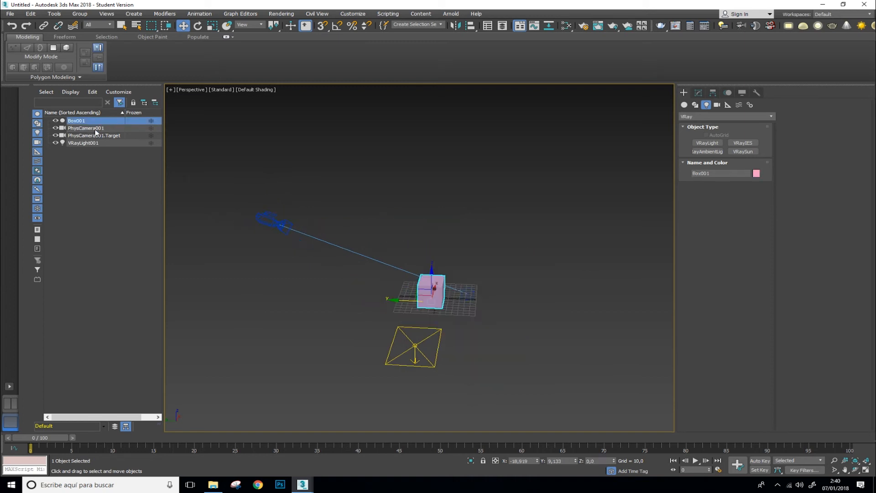
click(99, 128)
click(99, 136)
click(98, 143)
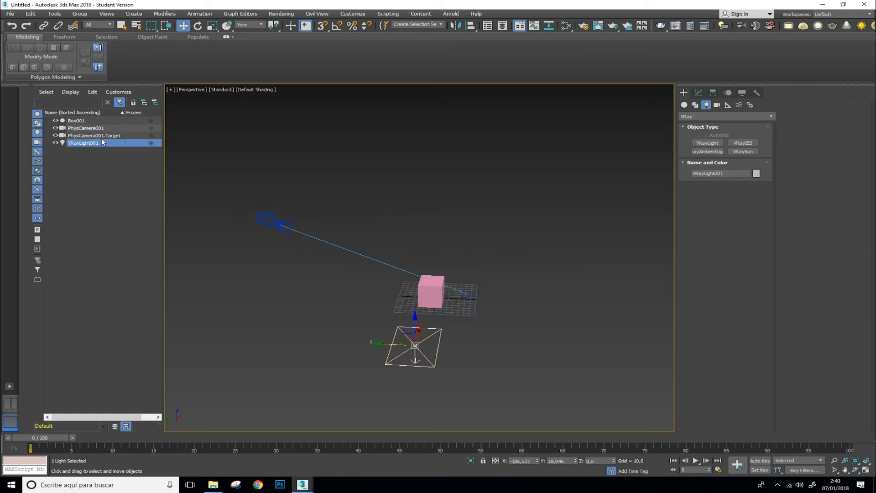
Hide Box001, PhysCamera001, PhysCamera001.Target and VRayLight001 from the scene list.
click(55, 121)
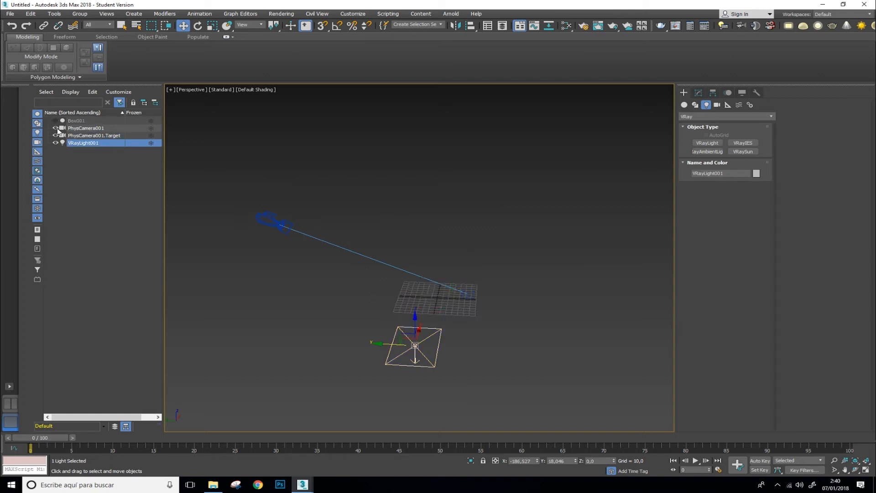
click(55, 128)
click(56, 137)
click(57, 144)
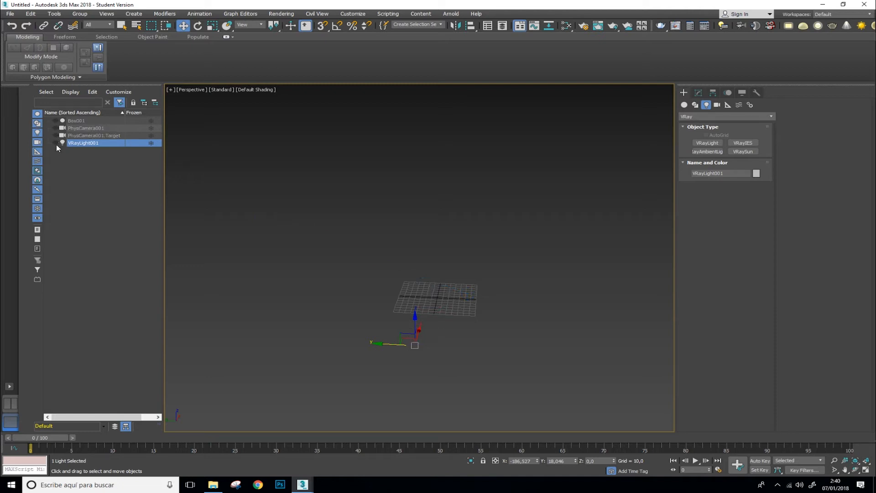
Unhide the light, the camera target, the camera and the box.
click(57, 142)
click(55, 136)
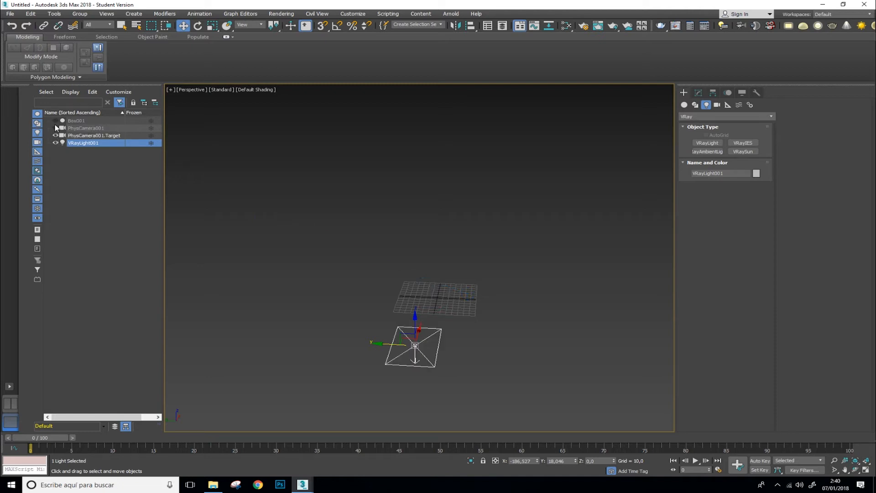
click(56, 129)
click(56, 119)
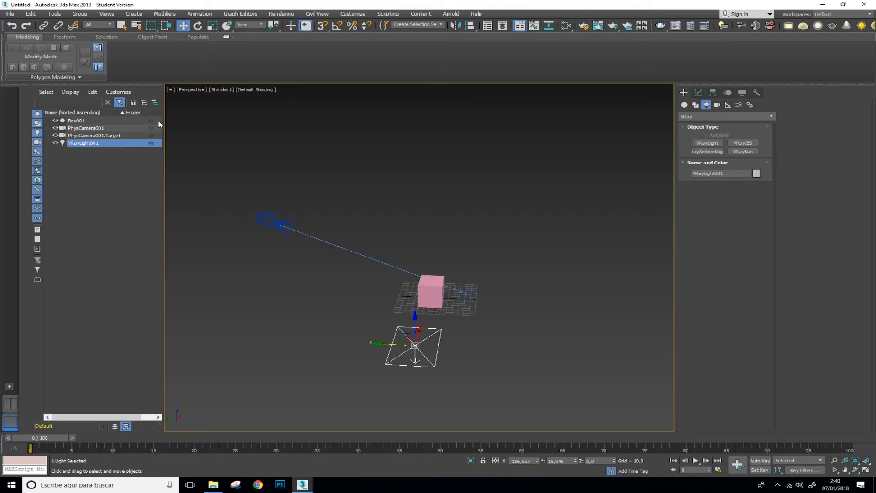
Freeze PhysCamera001 and try to select it with a selection window in the perspective view.
click(113, 129)
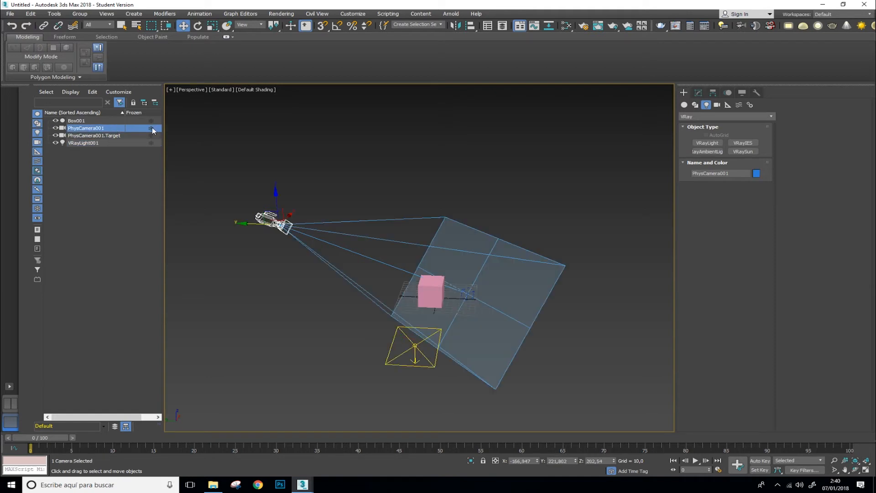
click(152, 129)
click(342, 194)
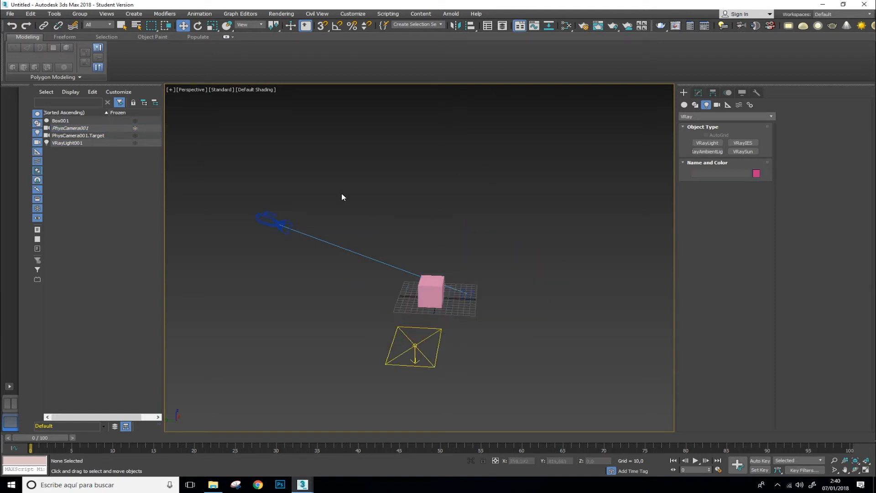
drag(260, 206, 314, 255)
Freeze Box001, and unfreeze both the box and PhysCamera001.
click(136, 121)
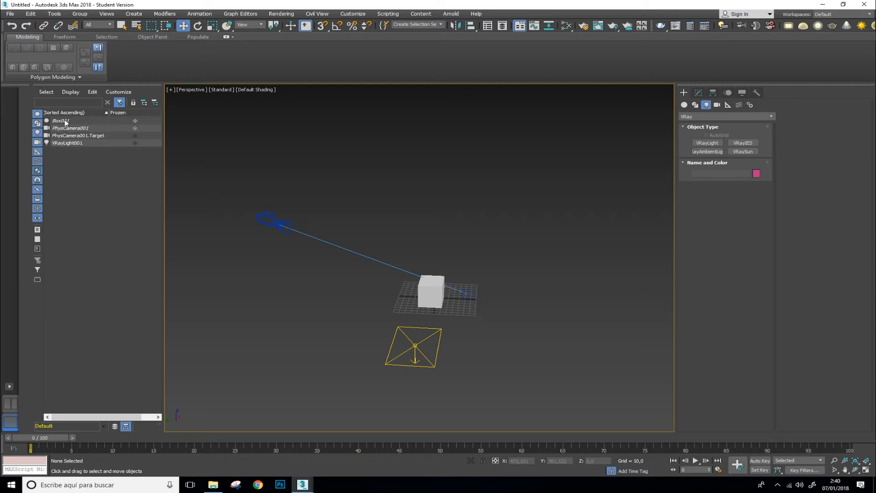
click(135, 120)
click(134, 130)
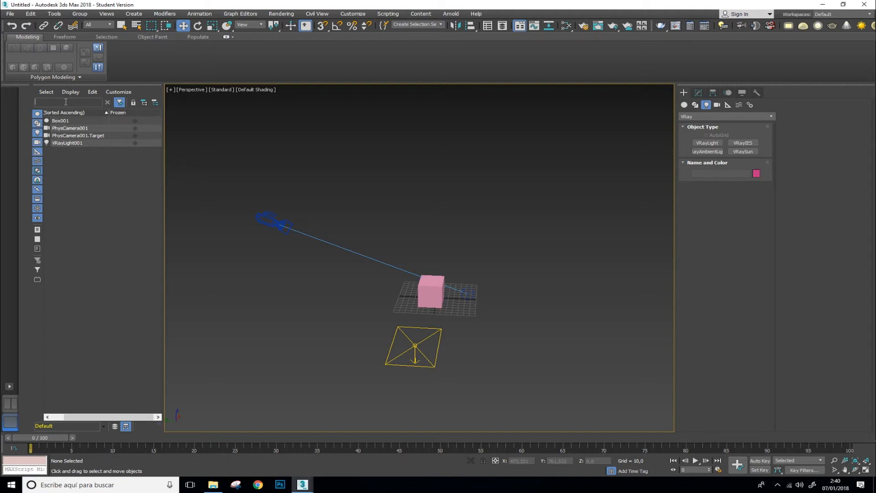
Search the scene list for "box" and clear the search.
text(box)
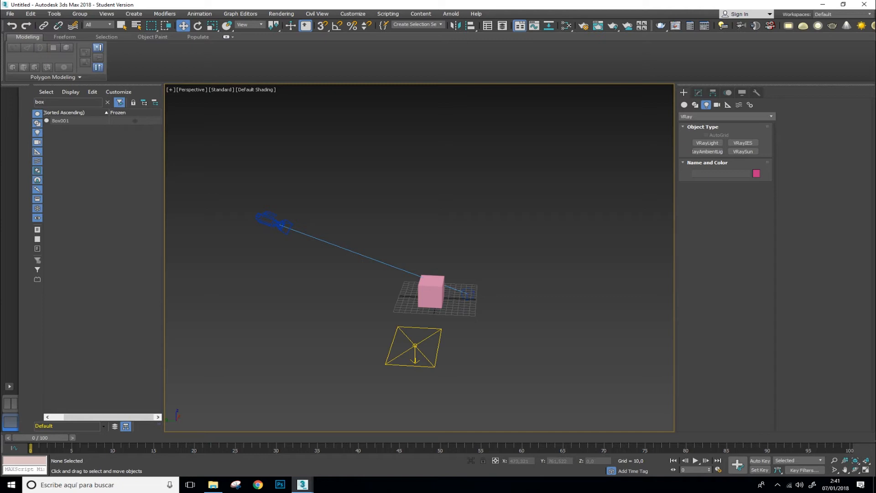
key(BackSpace)
key(BackSpace)
key(BackSpace)
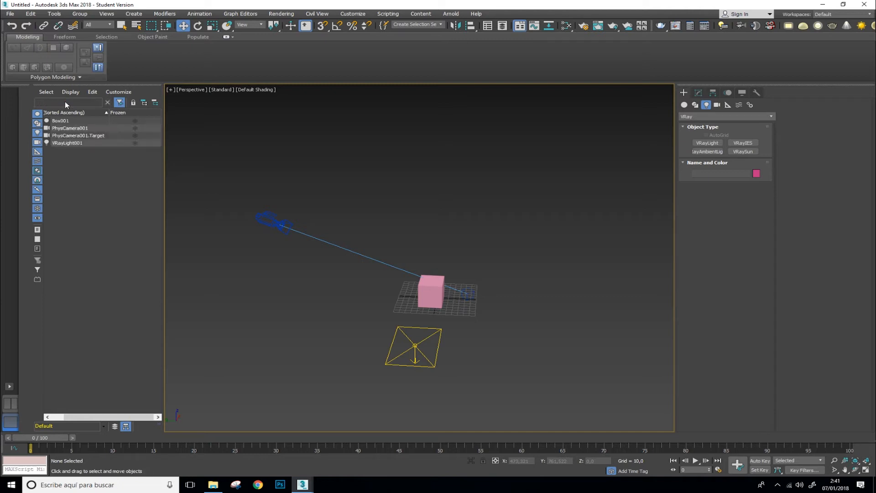
Turn off Display Geometry in the scene list's object type options, and turn it back on.
click(50, 93)
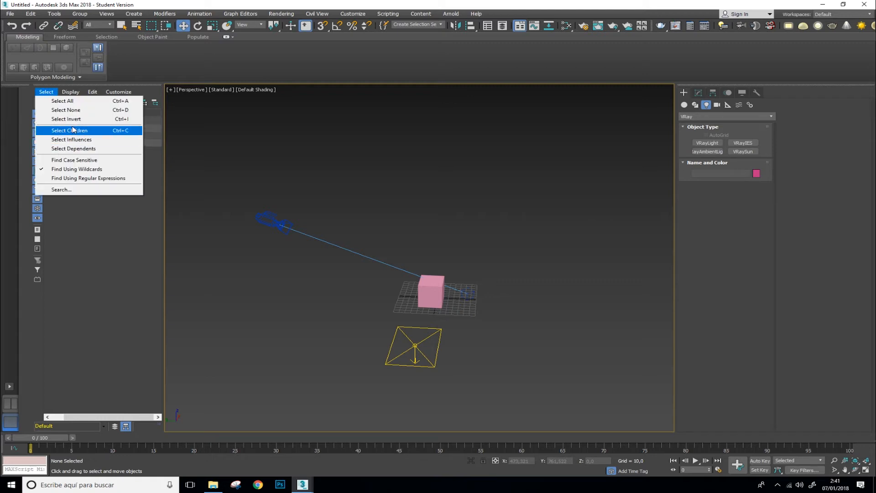
mouse_move(73, 98)
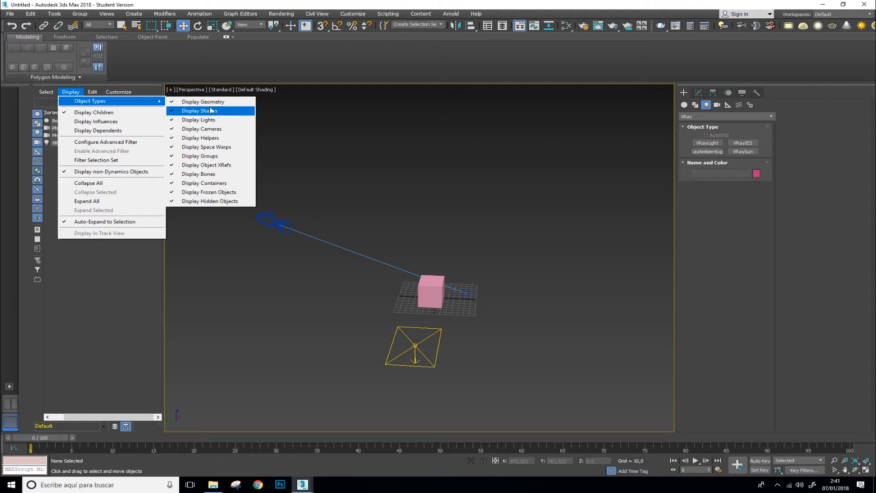
click(220, 102)
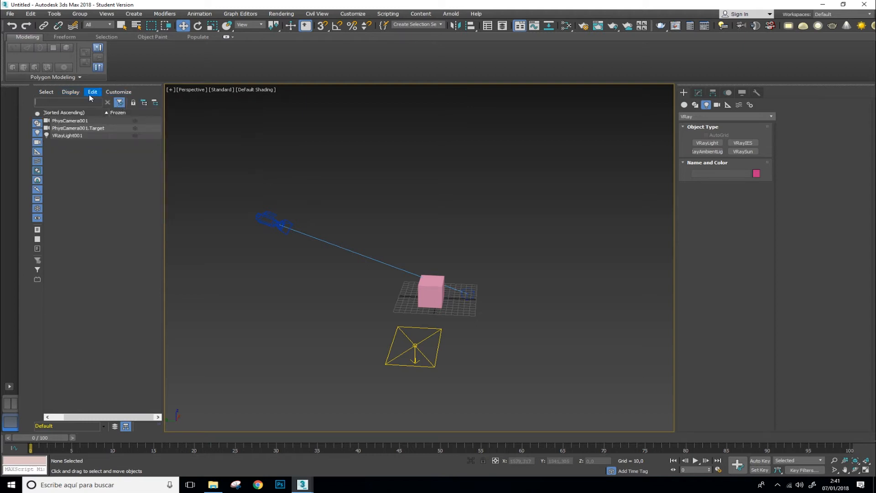
click(77, 92)
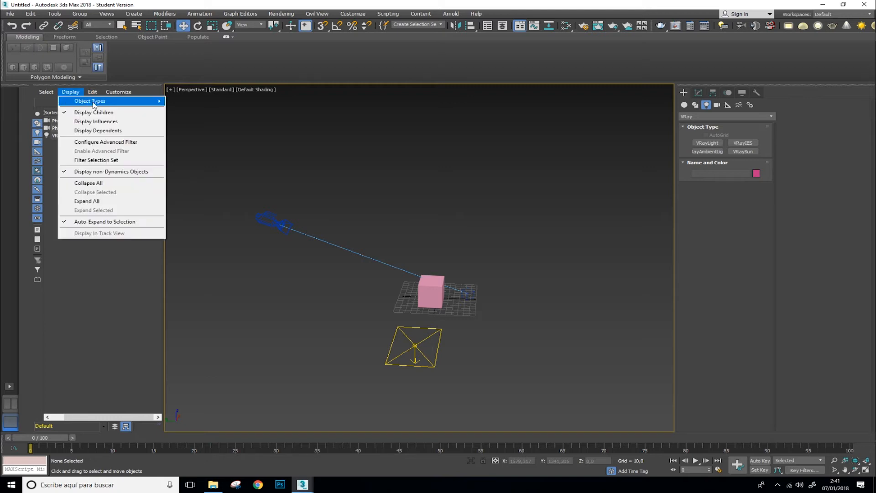
mouse_move(155, 103)
click(183, 101)
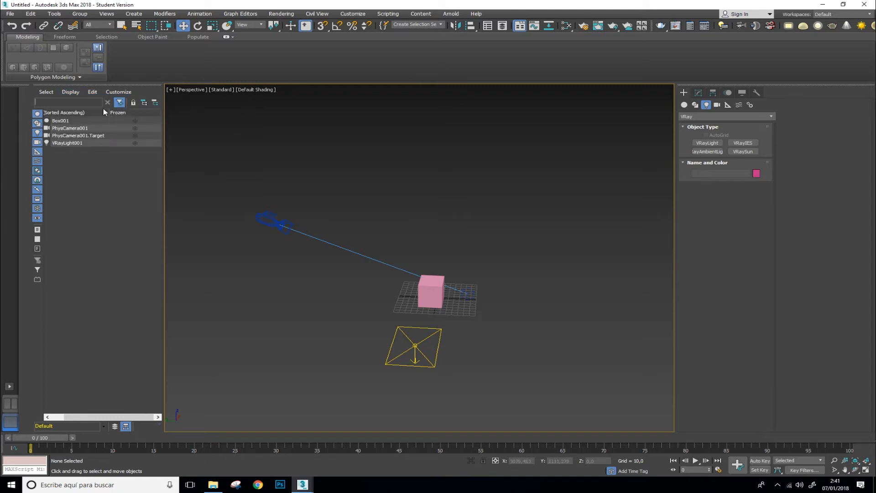
Toggle the scene list's quick filters for geometry and lights off and back on, one after the other.
click(37, 113)
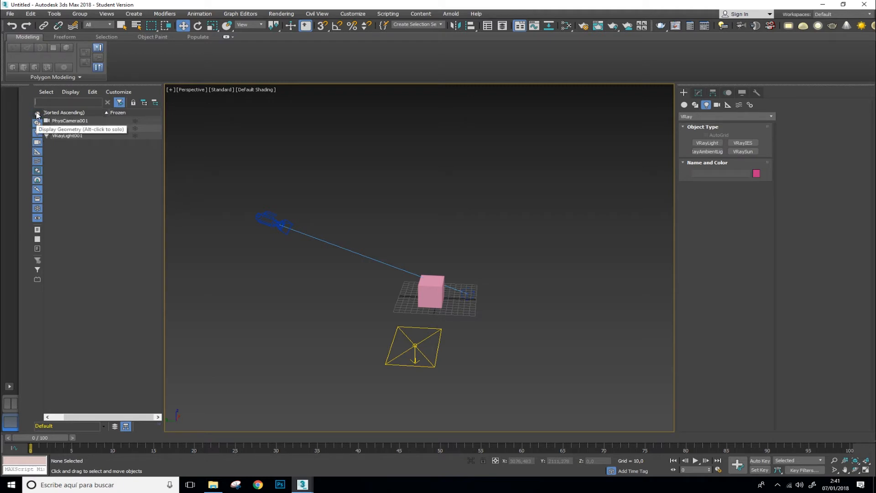
click(37, 113)
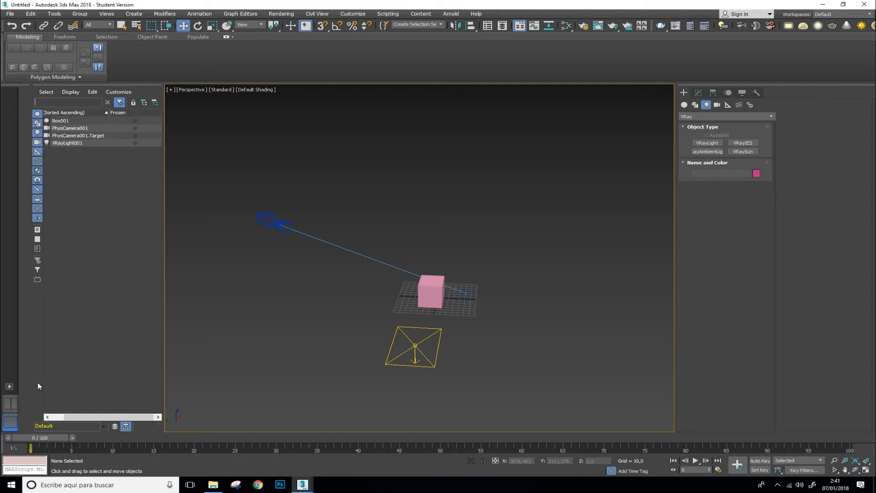
click(39, 133)
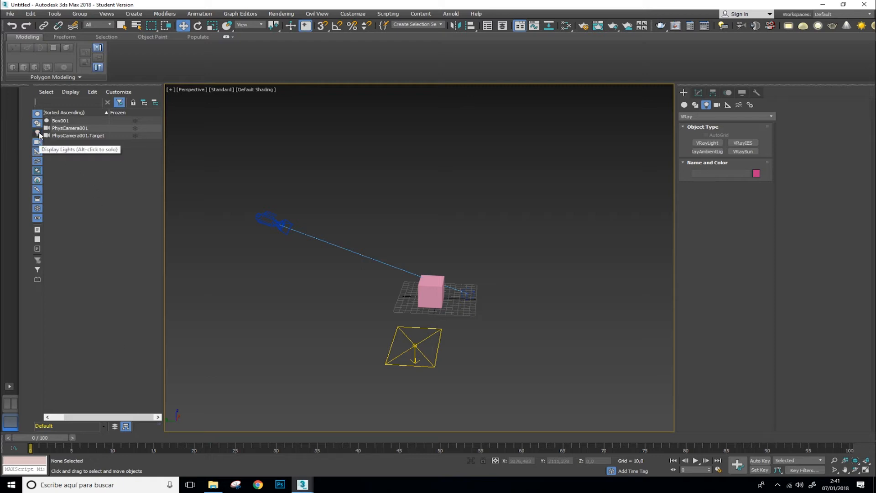
click(38, 133)
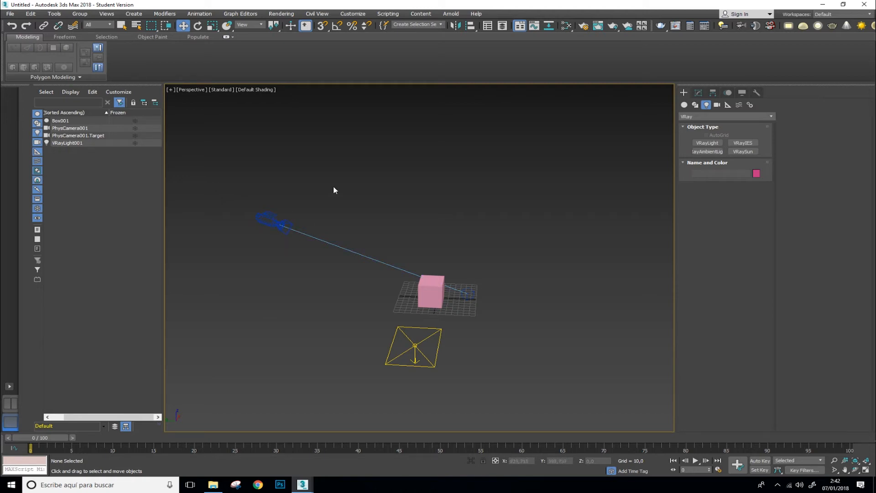
Select the physical camera, its target, the box and the V-Ray light one at a time, using the viewport and scene list.
click(281, 221)
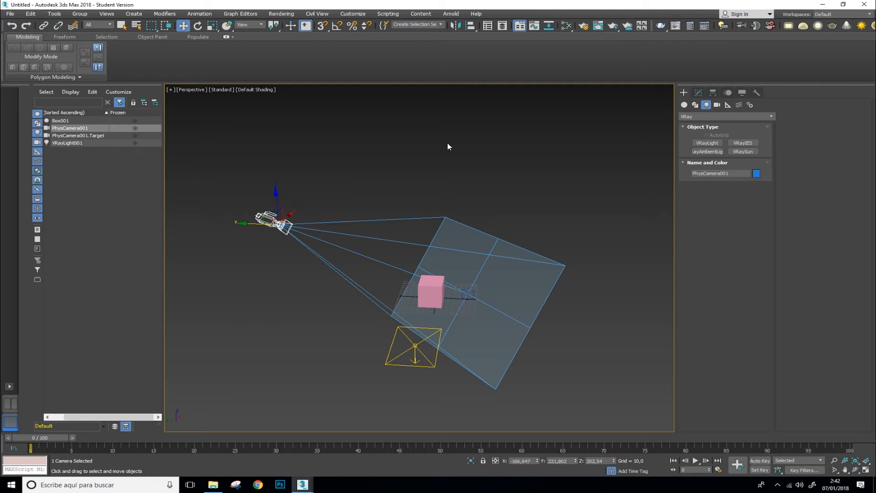
click(78, 129)
click(77, 135)
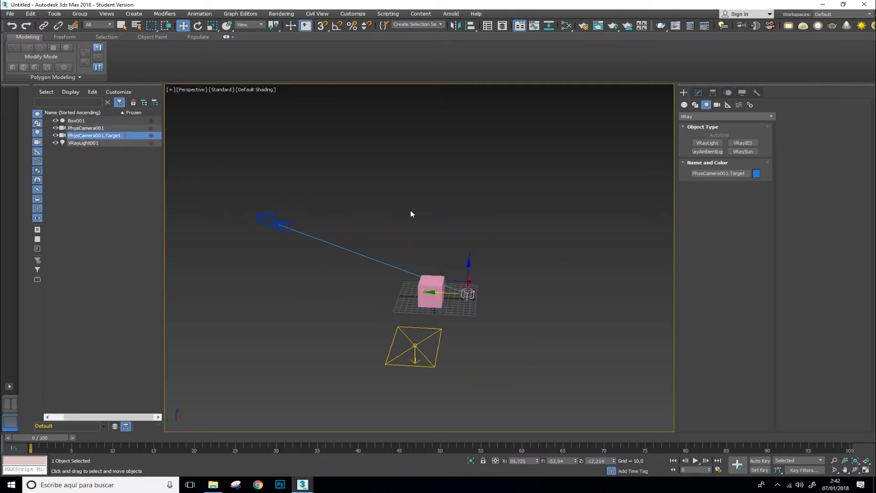
click(267, 223)
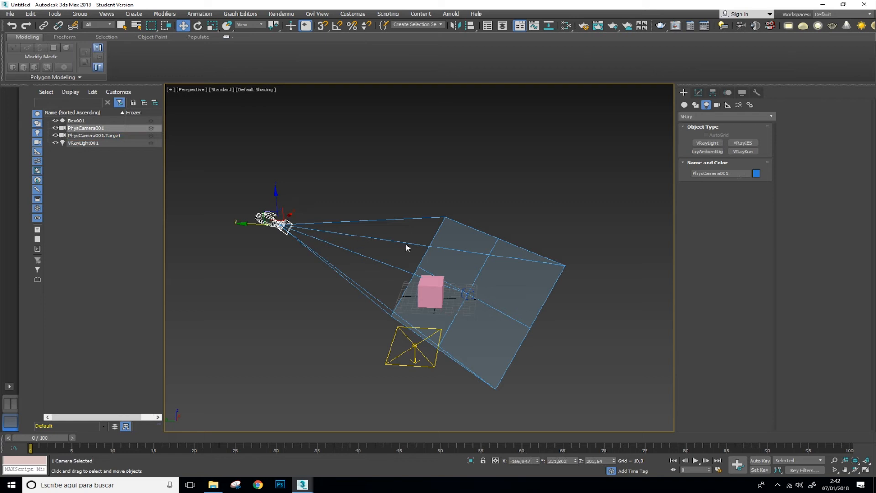
click(437, 293)
click(429, 328)
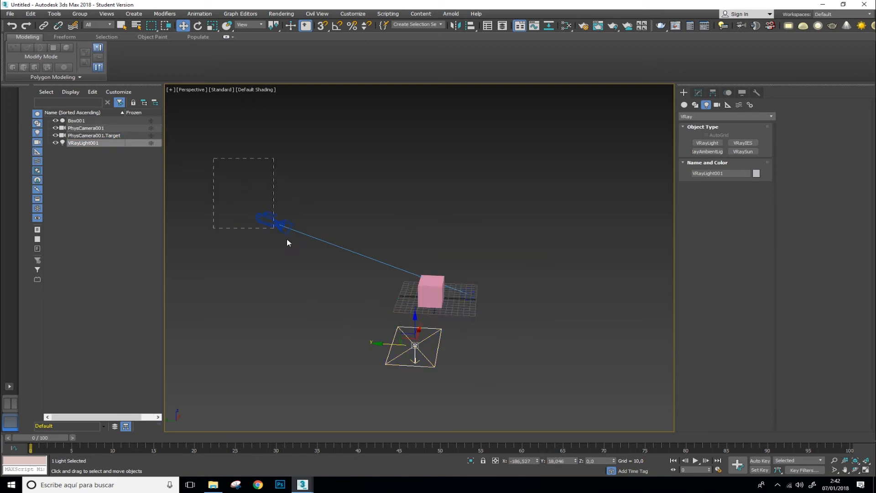
Draw a selection region across the viewport to select the camera, its target, the box and the light together.
drag(562, 306, 561, 306)
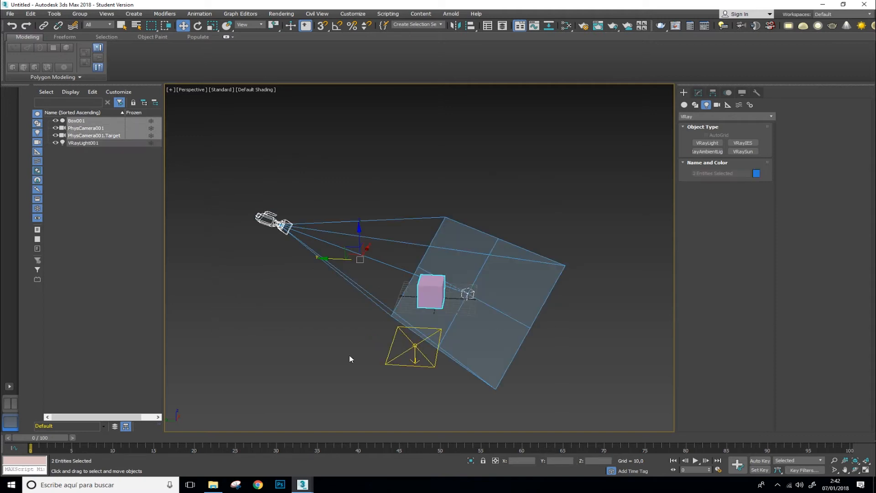
drag(216, 154, 553, 398)
alt+middle_drag(561, 355, 322, 227)
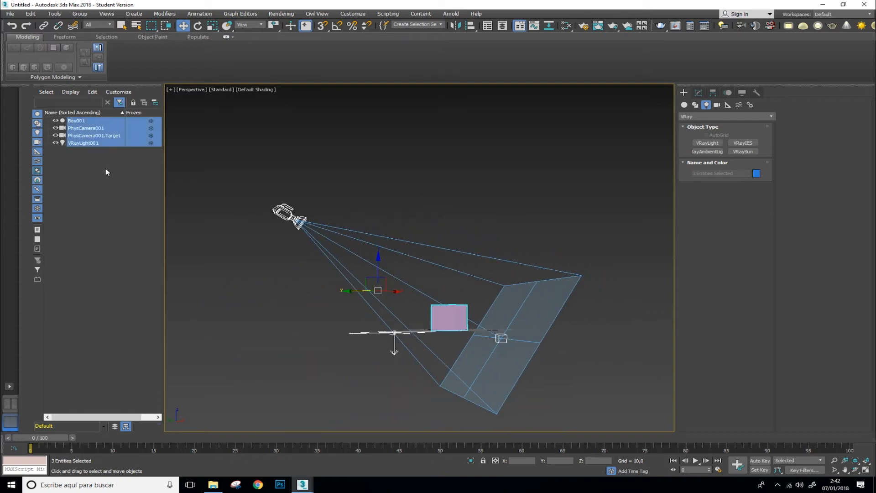
Sort the scene list by name in descending order, select the range from VRayLight001 to Box001, and clear the selection.
click(80, 113)
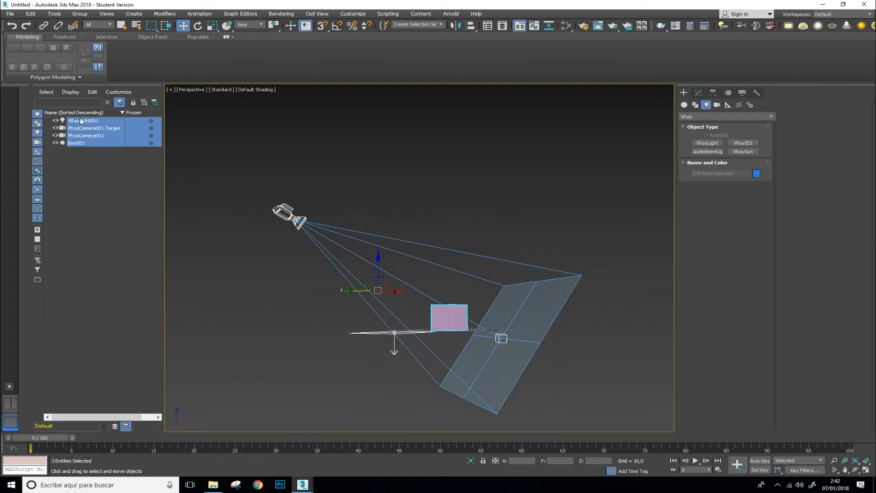
click(69, 180)
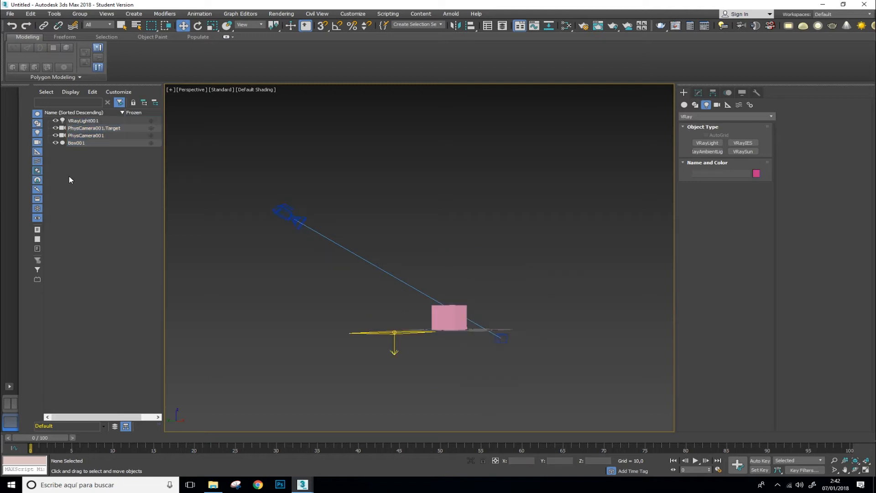
mouse_move(85, 121)
mouse_down()
mouse_move(90, 147)
mouse_move(101, 113)
mouse_move(101, 120)
mouse_up()
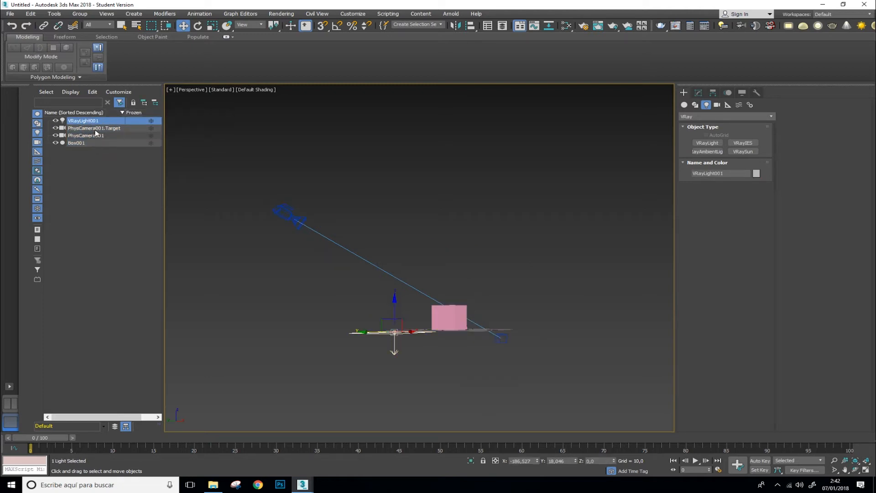
shift+click(94, 144)
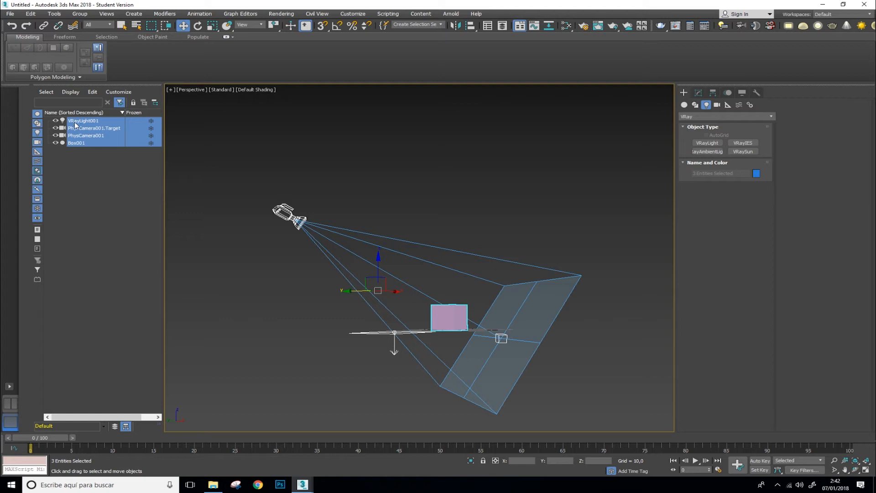
click(180, 162)
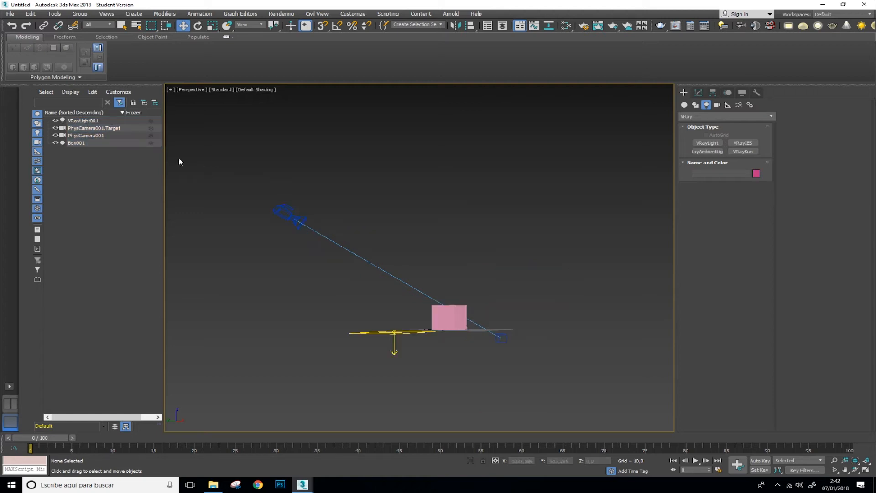
Move VRayLight001 over the box to about X 6.4, Y 18, and raise it to about Z 18.2.
drag(92, 121, 152, 183)
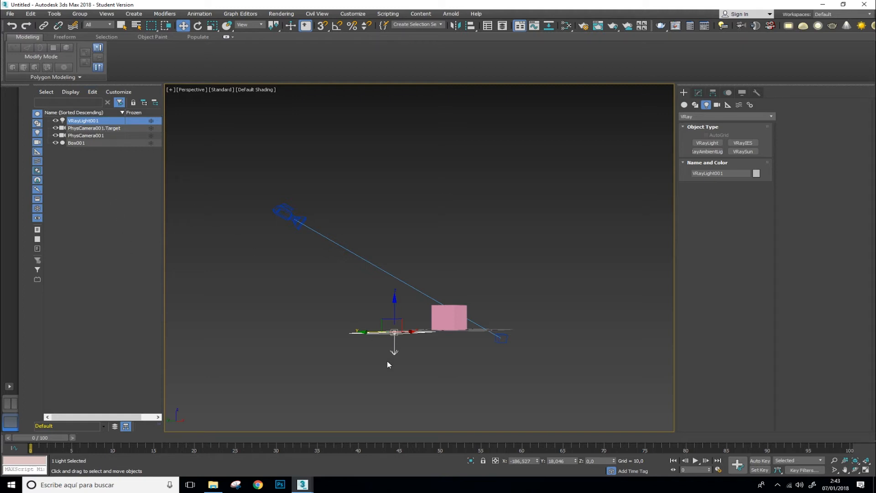
alt+middle_drag(423, 362, 438, 378)
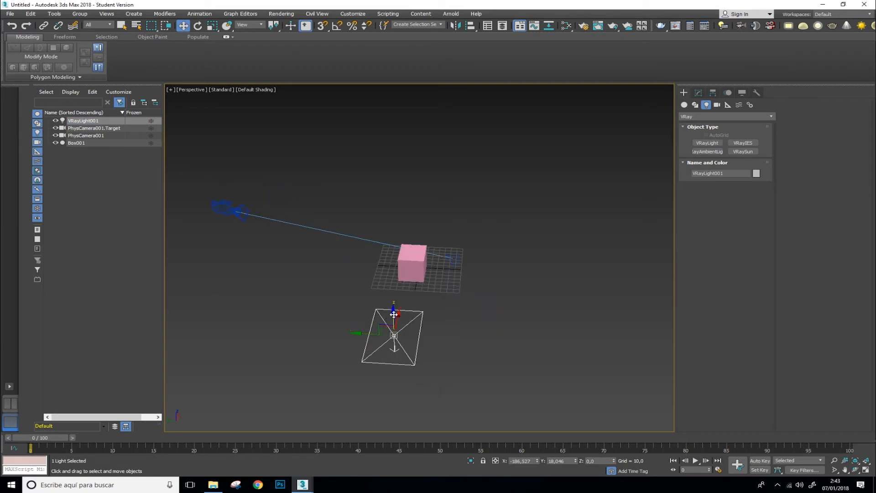
drag(399, 315, 411, 260)
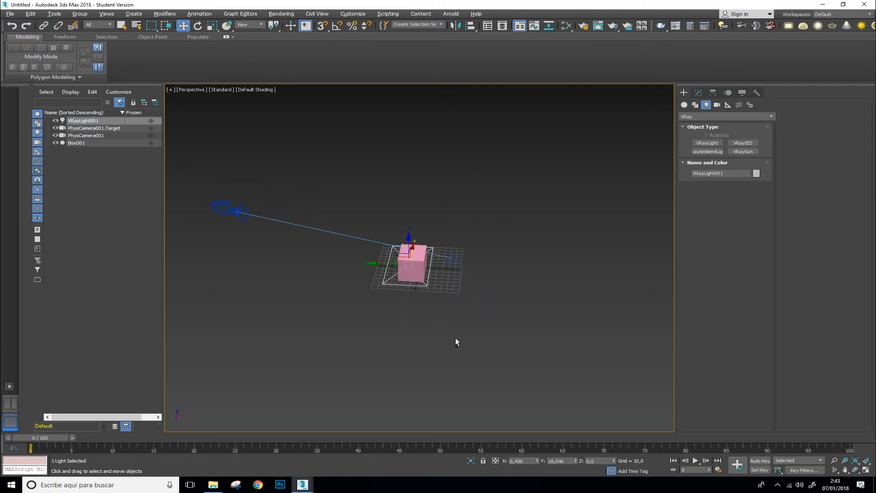
alt+middle_drag(456, 343, 417, 313)
drag(409, 237, 409, 228)
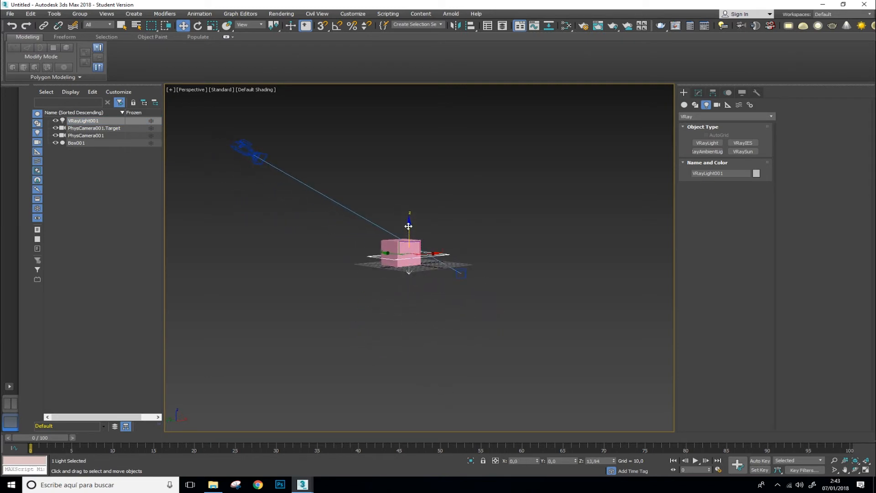
alt+middle_drag(320, 291, 322, 314)
Select the V-Ray light and Box001 directly in the viewport, one after the other.
click(338, 258)
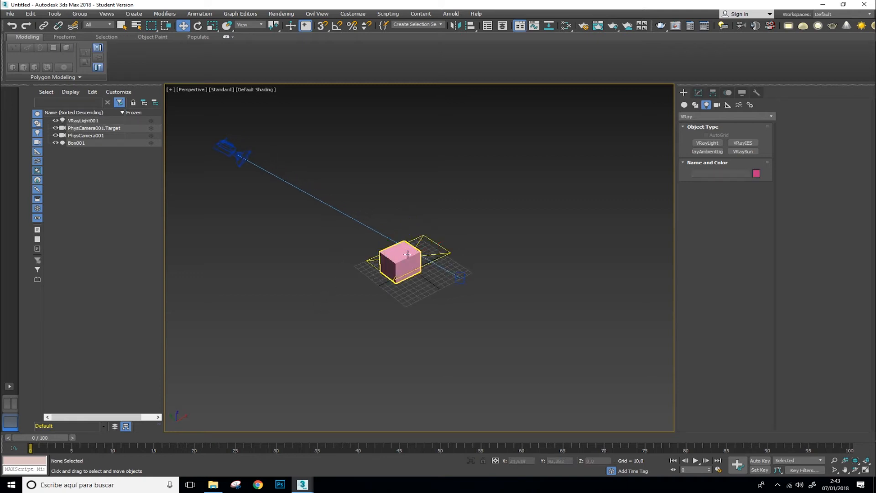
click(369, 259)
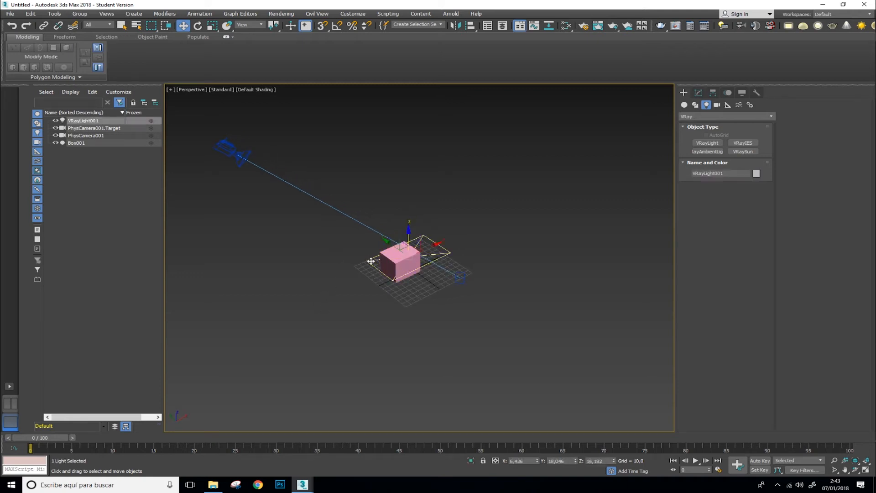
click(471, 258)
click(452, 253)
click(388, 265)
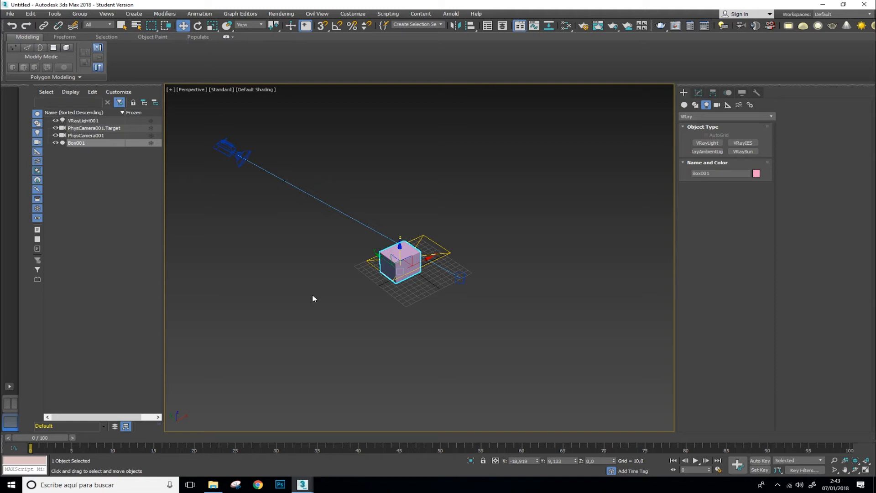
scroll(312, 299, down, 4)
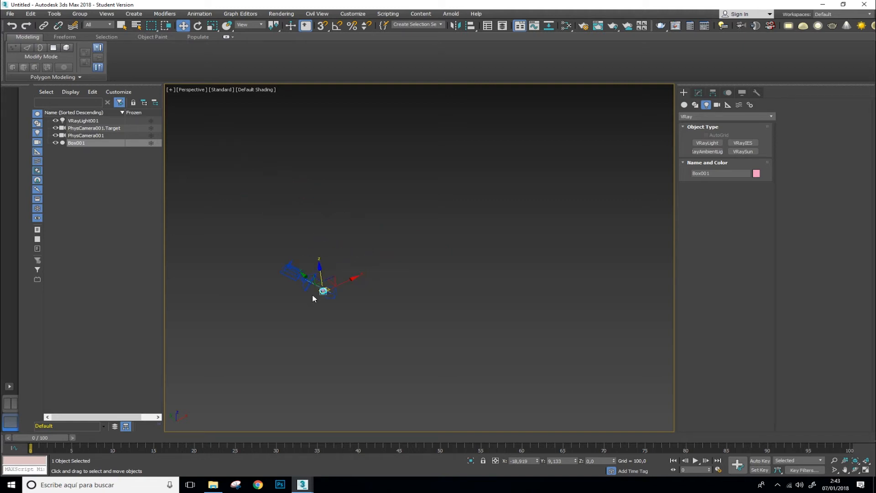
scroll(312, 299, up, 8)
scroll(313, 296, down, 2)
alt+middle_drag(333, 229, 352, 251)
scroll(353, 252, down, 2)
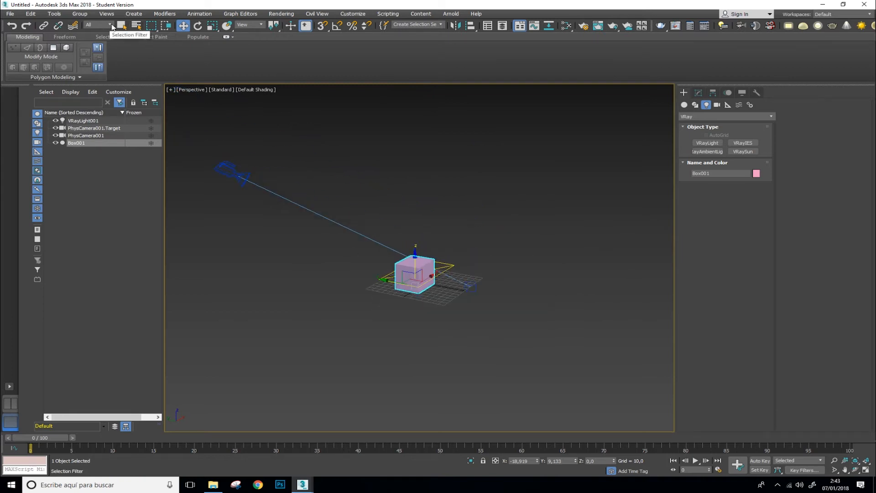
Restrict the selection filter to Lights, and try picking the box, the light and the camera in the viewport.
click(110, 24)
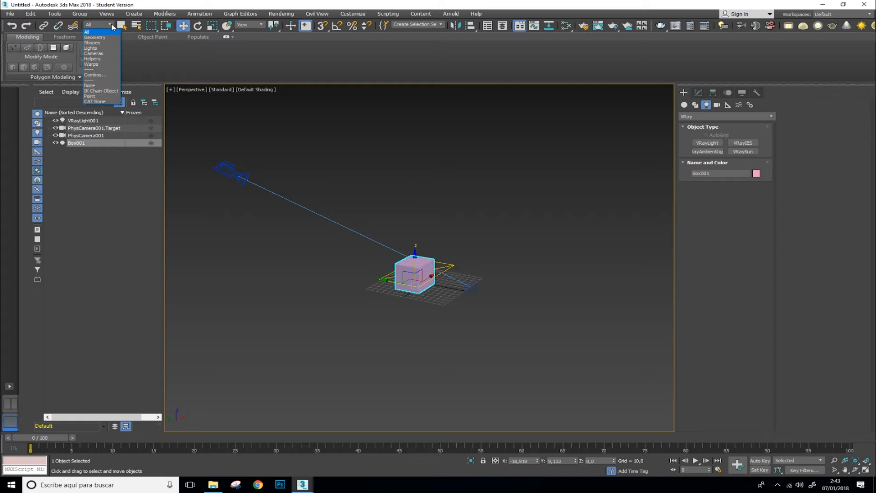
click(99, 48)
click(412, 284)
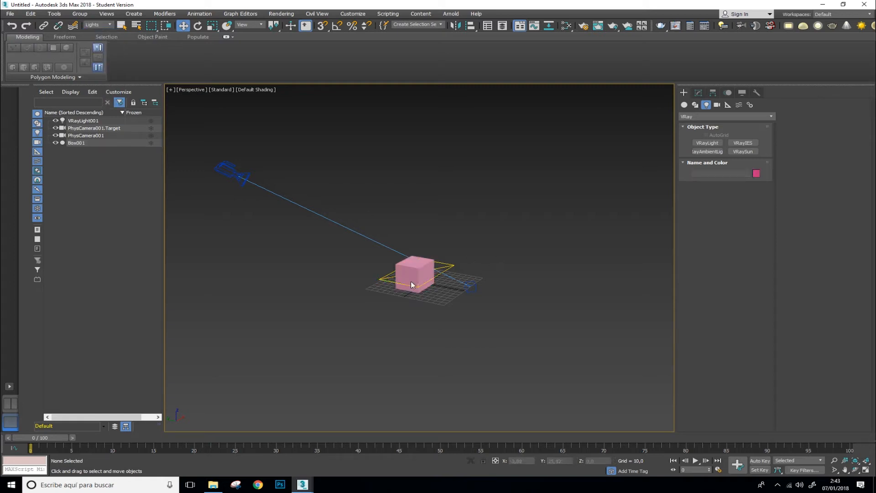
click(409, 274)
click(479, 269)
click(454, 266)
click(249, 182)
Restrict the selection filter to Geometry, and select and deselect Box001 in the viewport.
click(100, 23)
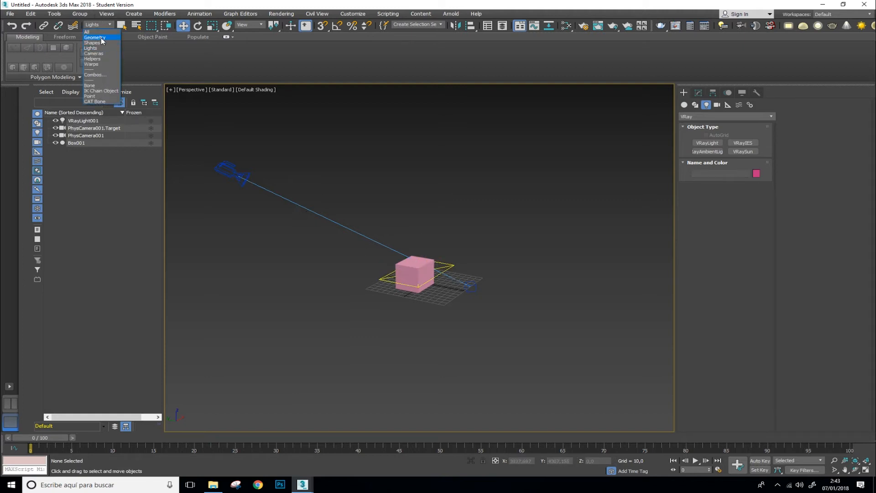
click(101, 38)
click(415, 272)
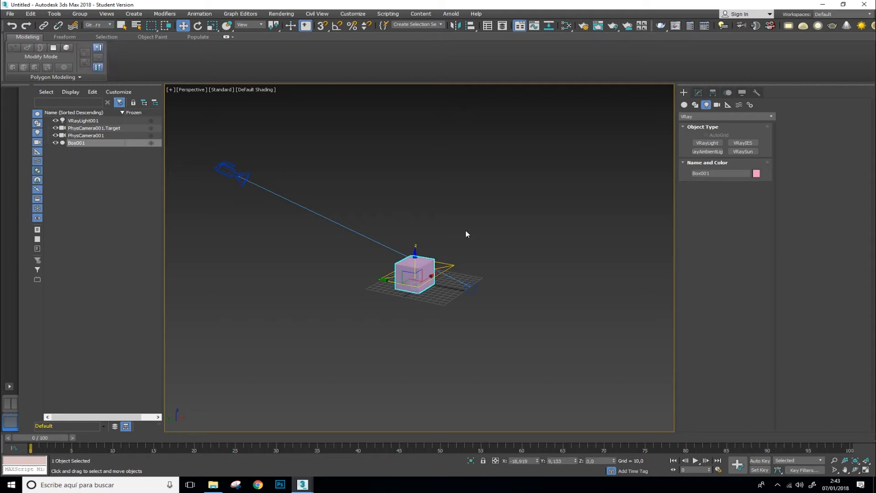
click(466, 230)
click(415, 274)
click(503, 230)
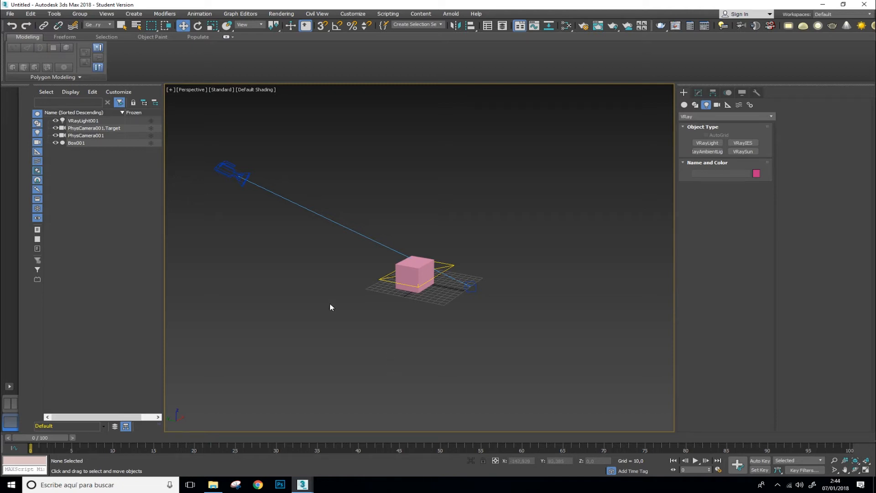
Test the Geometry filter by drawing selection regions around all scene objects, and clear the selection.
scroll(330, 304, down, 3)
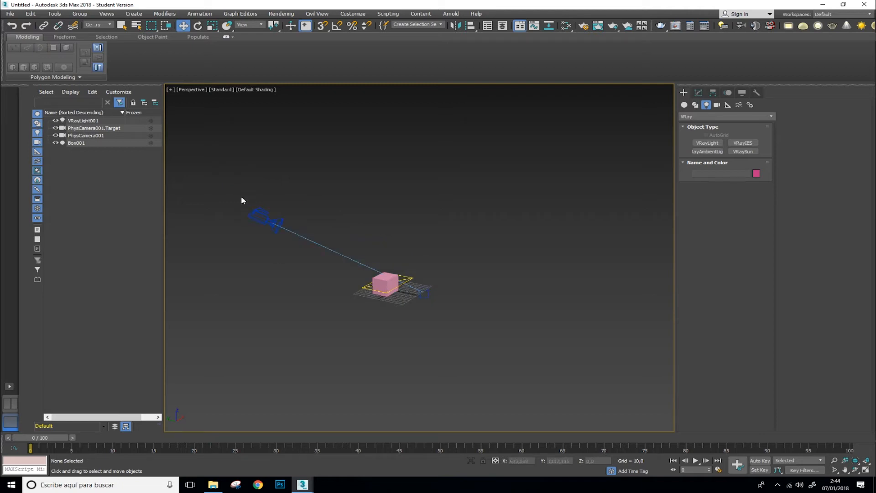
drag(191, 149, 507, 352)
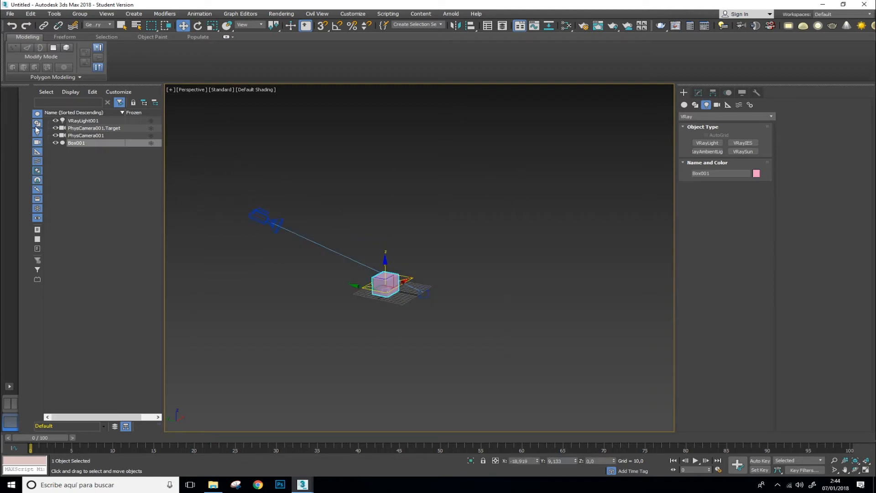
drag(199, 139, 606, 350)
drag(207, 160, 534, 340)
drag(190, 144, 546, 388)
click(545, 386)
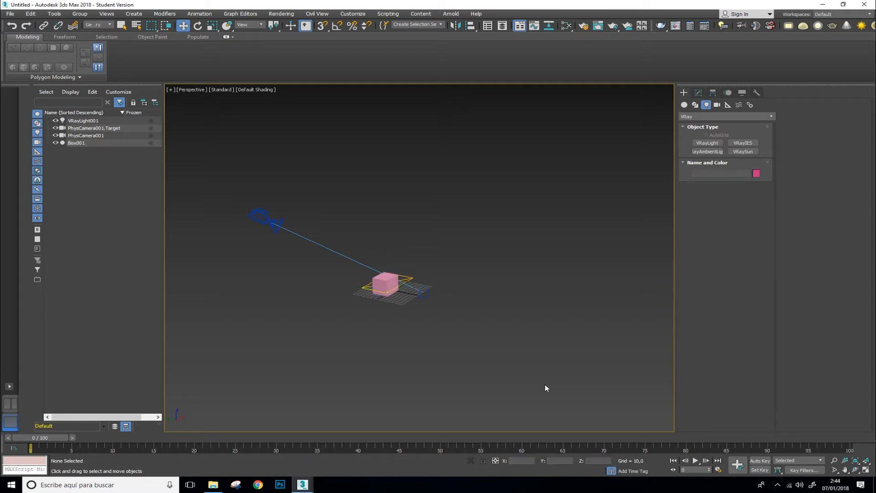
Choose Geometry as the selection filter again, repeat the region selection around all objects, and pick the box on its own.
click(99, 25)
click(97, 37)
drag(241, 186, 517, 387)
click(492, 341)
click(108, 25)
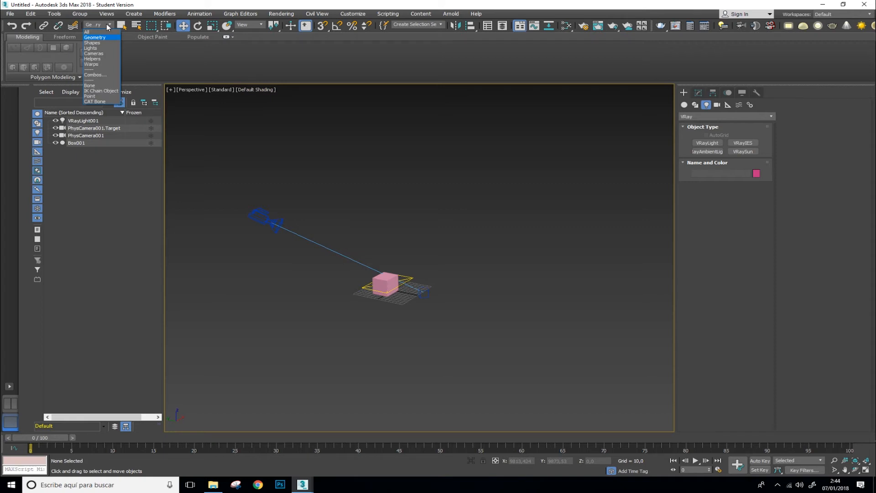
click(389, 329)
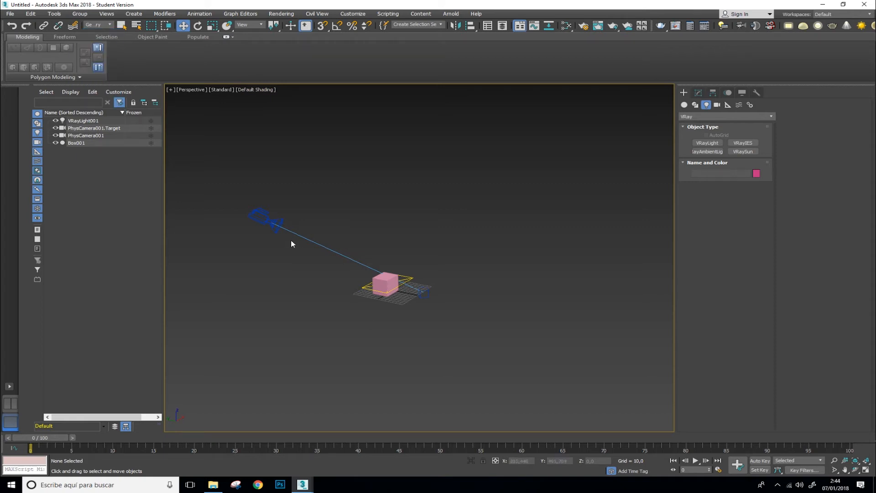
drag(238, 186, 525, 349)
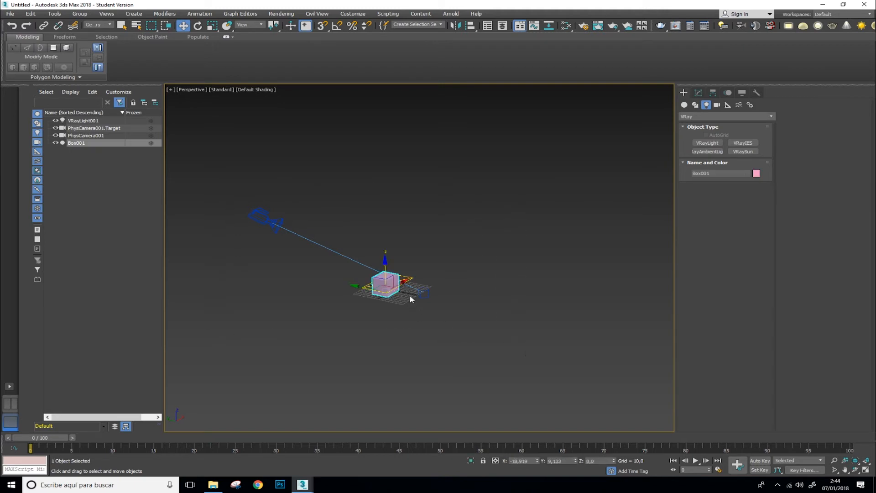
click(421, 257)
click(386, 284)
click(283, 208)
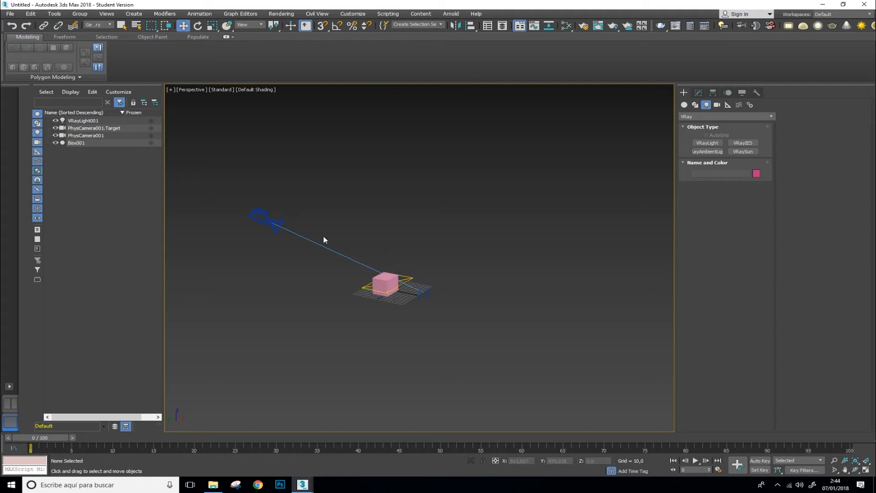
Reset the selection filter to All and open the Layer Explorer.
click(104, 24)
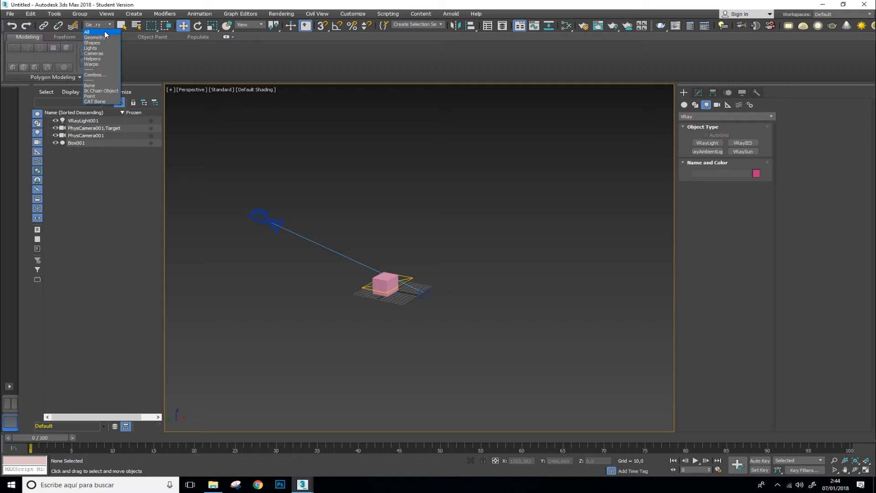
click(105, 32)
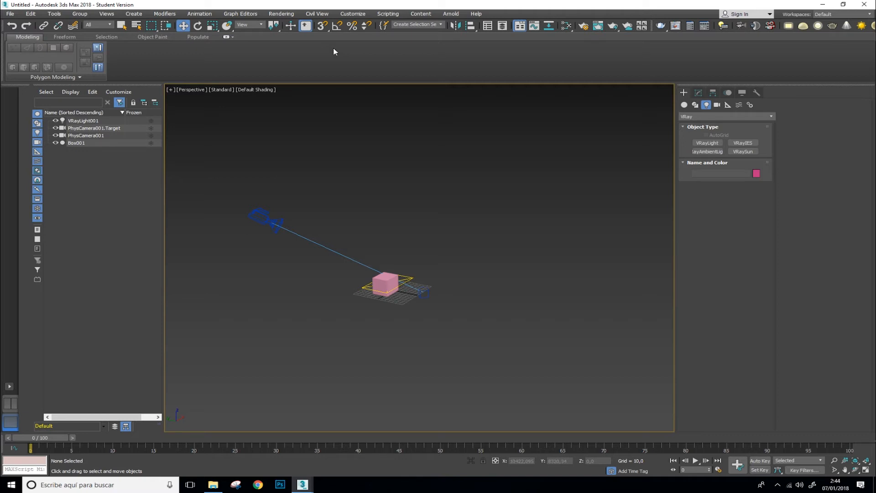
click(506, 31)
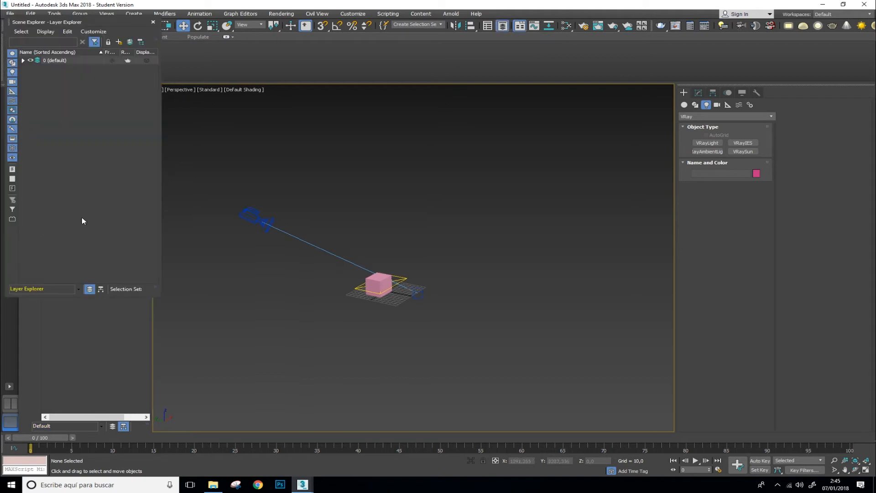
Move the Layer Explorer window over the viewport, create a second physical camera from a closer perspective view, and return to Perspective.
drag(113, 25, 554, 109)
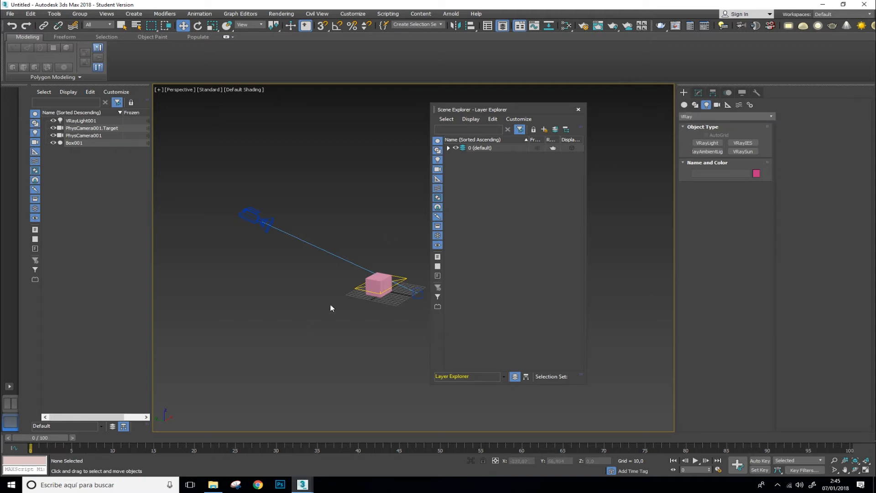
alt+middle_drag(331, 308, 391, 324)
scroll(391, 324, up, 6)
middle_drag(377, 280, 378, 318)
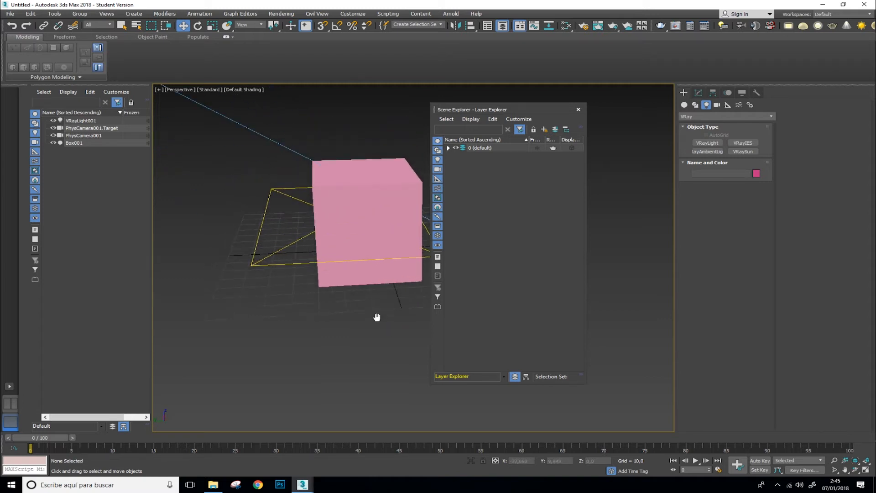
key(ctrl+c)
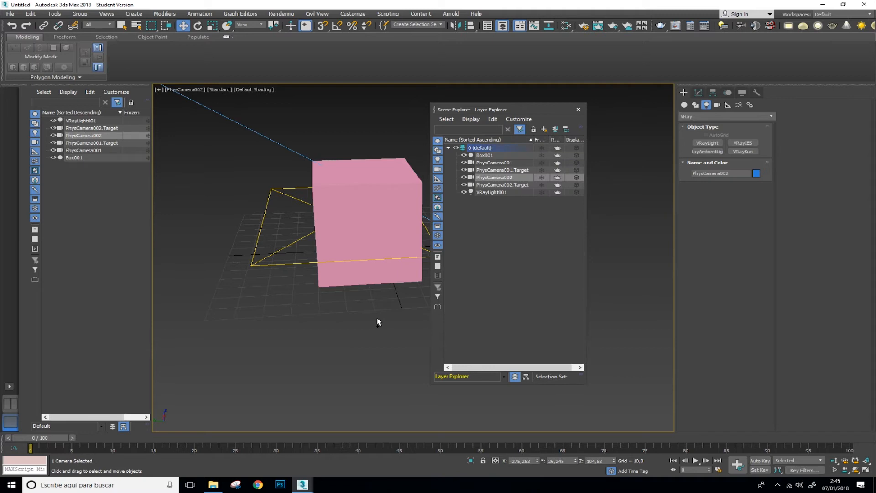
key(p)
scroll(379, 322, down, 6)
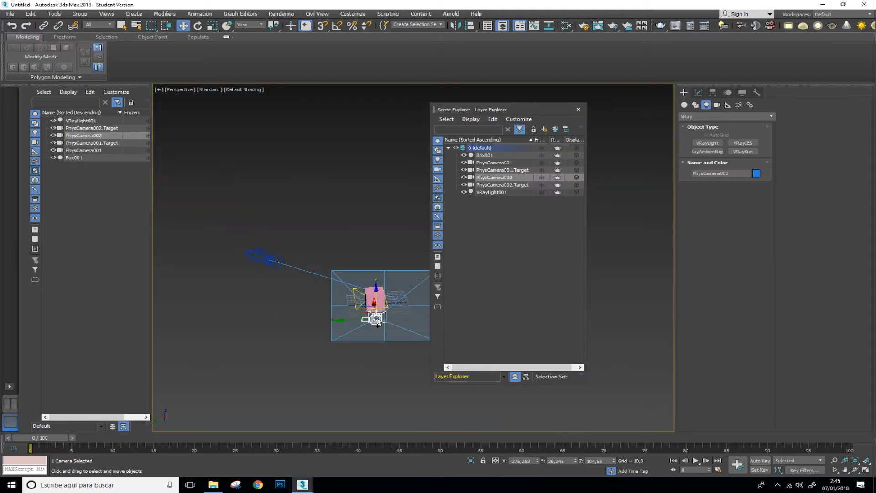
alt+middle_drag(378, 356, 323, 371)
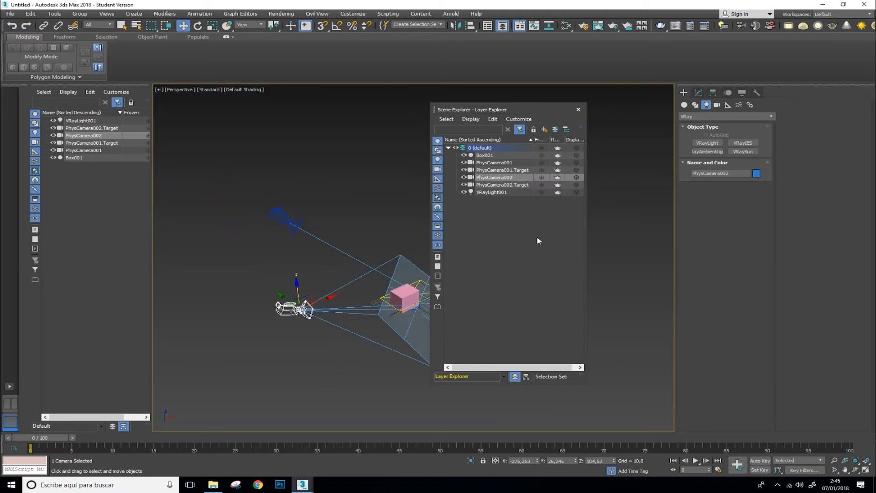
Select PhysCamera001 and PhysCamera002 together and put them in a new layer, keeping its default name.
click(280, 243)
click(284, 218)
ctrl+click(490, 177)
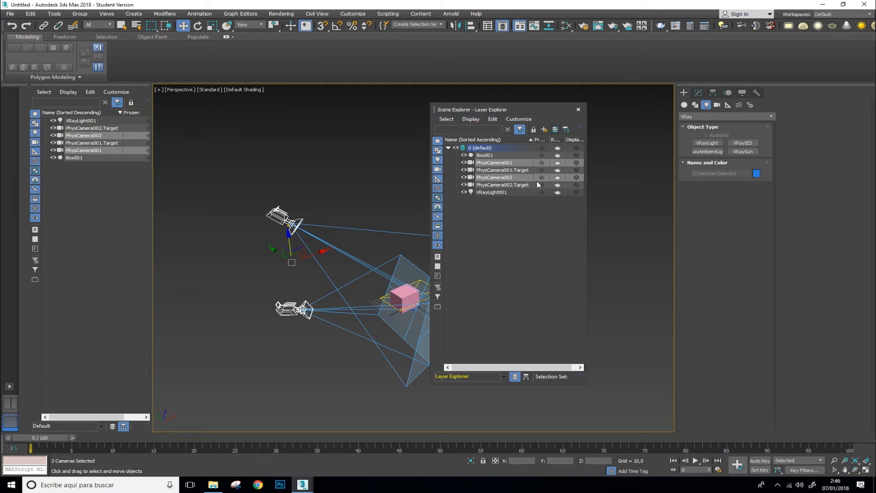
click(544, 130)
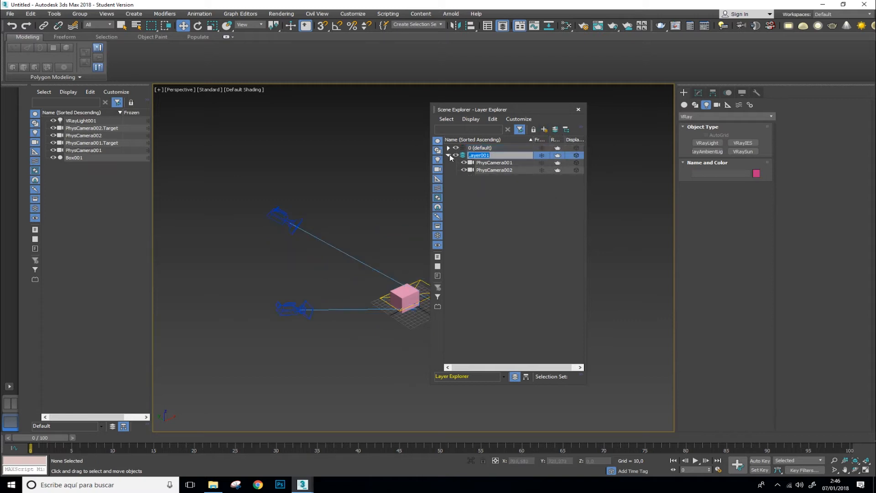
click(473, 206)
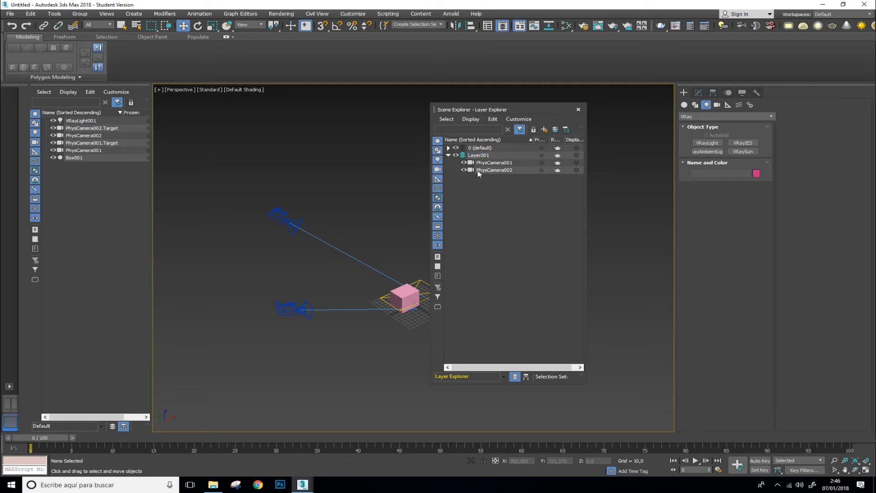
Hide and show the 0 (default) layer twice to test layer visibility.
click(456, 147)
click(456, 148)
click(456, 148)
click(456, 148)
click(486, 159)
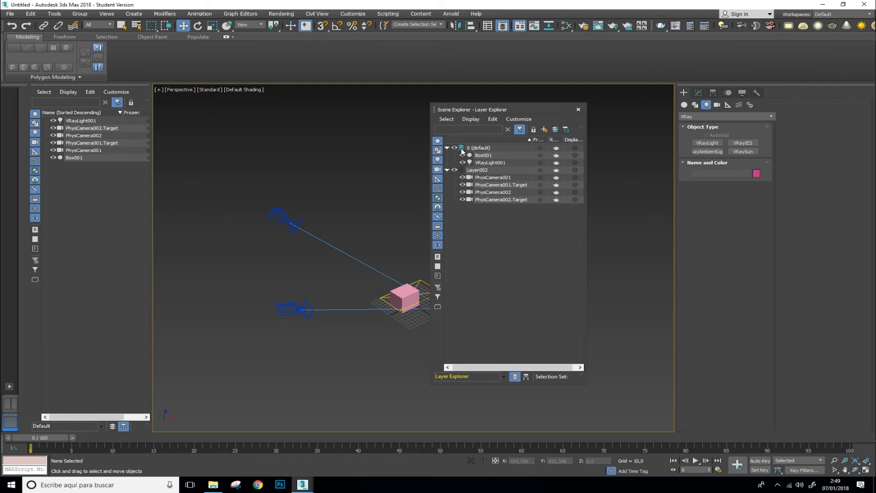
Freeze Layer002, which holds the cameras and their targets, and close the Layer Explorer.
click(540, 170)
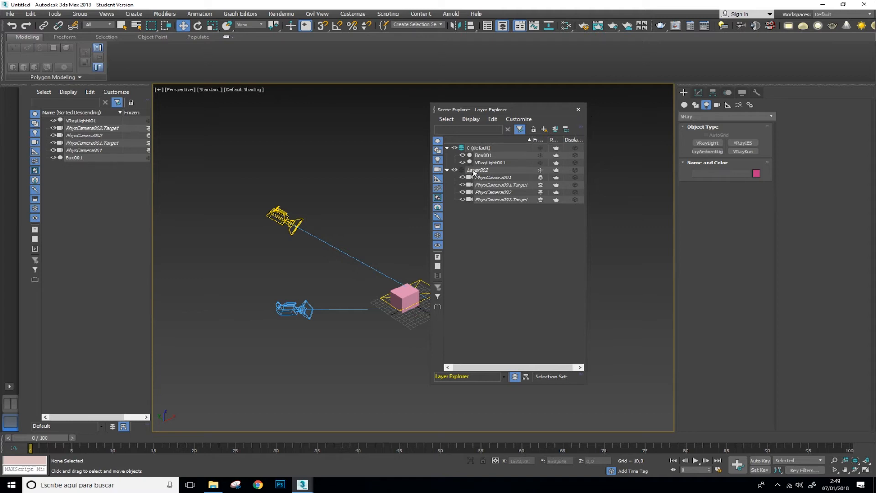
click(579, 110)
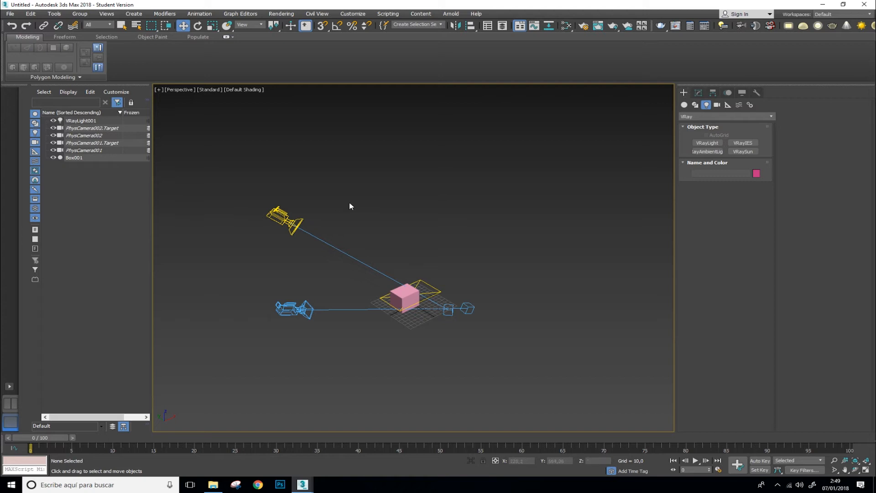
Test viewport selection by picking the box and the VRay light in turn, finishing with the box selected.
click(403, 302)
click(444, 282)
click(429, 287)
click(456, 264)
click(404, 298)
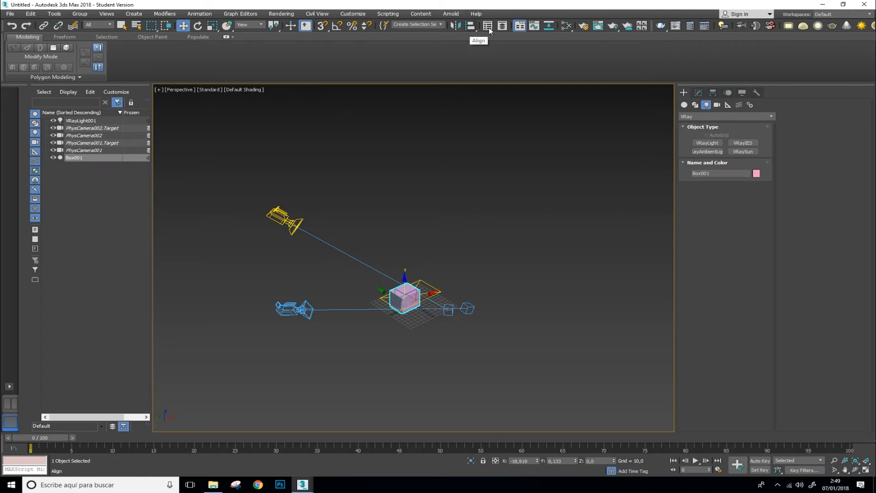
Reopen the Layer Explorer, alternate the active layer between Layer002 and 0 (default), ending on 0 (default), and draw a selection region around the frozen cameras.
click(504, 26)
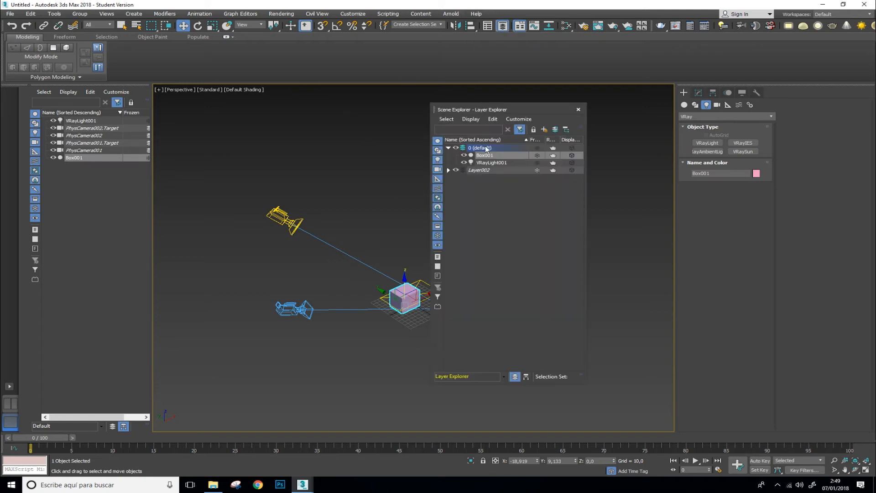
click(464, 172)
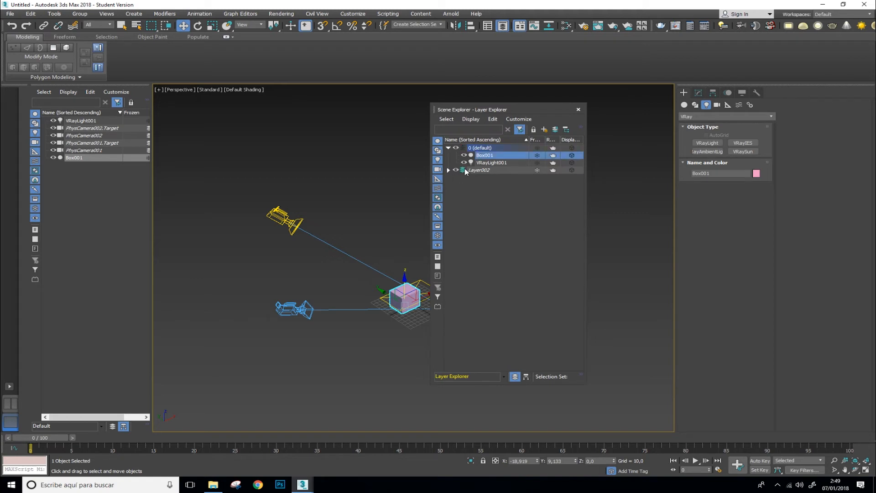
click(465, 148)
click(463, 170)
click(464, 148)
click(462, 170)
click(463, 148)
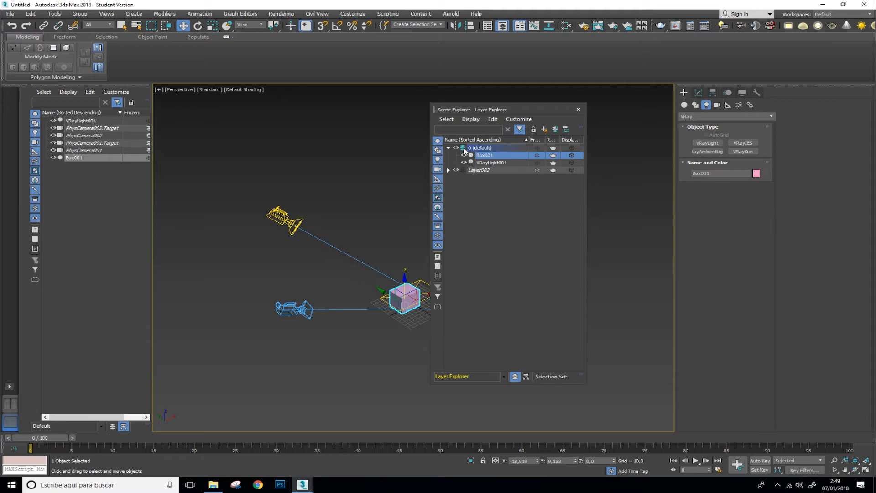
click(464, 171)
click(463, 148)
drag(228, 189, 337, 294)
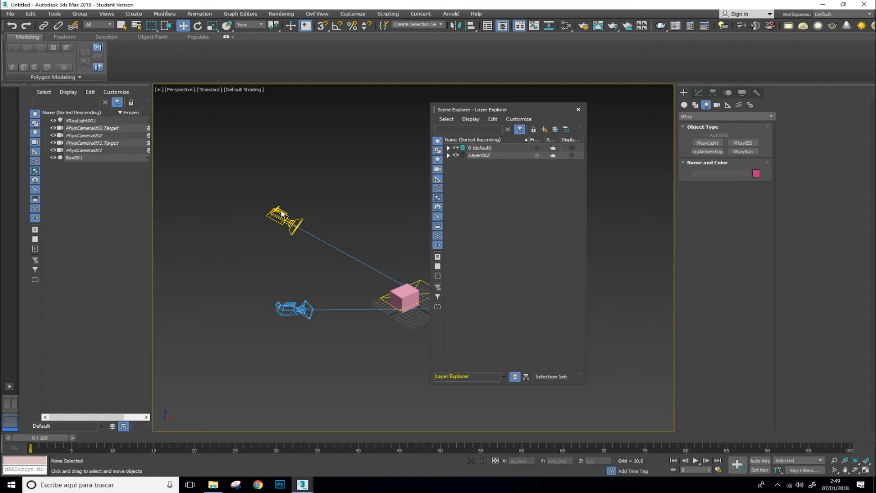
Expand Layer002 and repeatedly hide and show its cameras, leaving the layer visible.
click(449, 155)
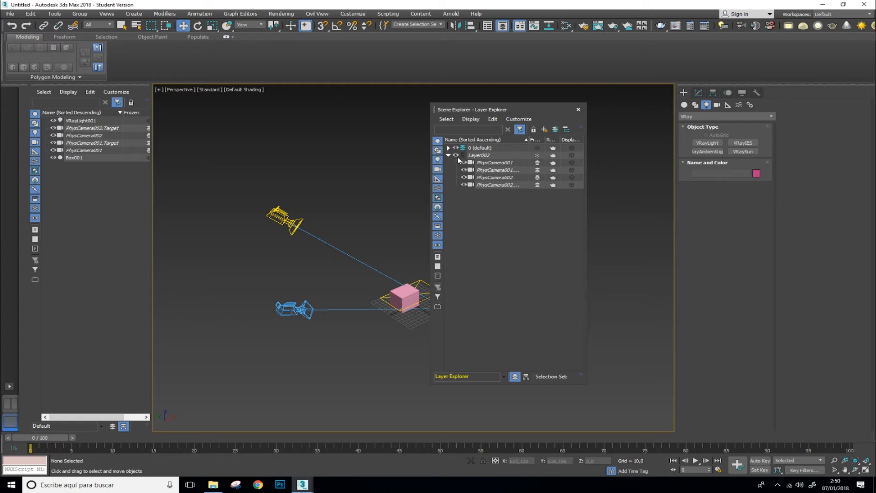
click(457, 155)
click(457, 157)
click(458, 157)
click(458, 157)
click(458, 157)
click(457, 158)
click(457, 157)
click(457, 157)
click(457, 157)
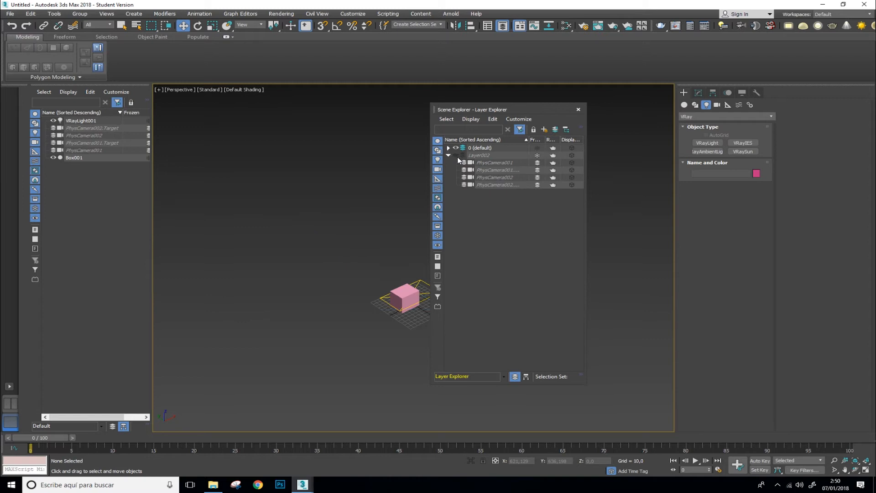
click(458, 157)
click(457, 157)
click(458, 157)
click(457, 157)
click(457, 157)
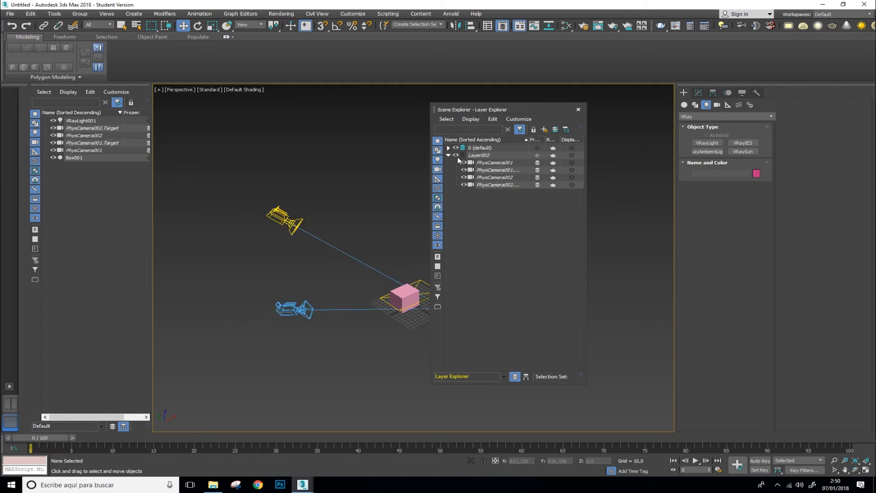
click(457, 157)
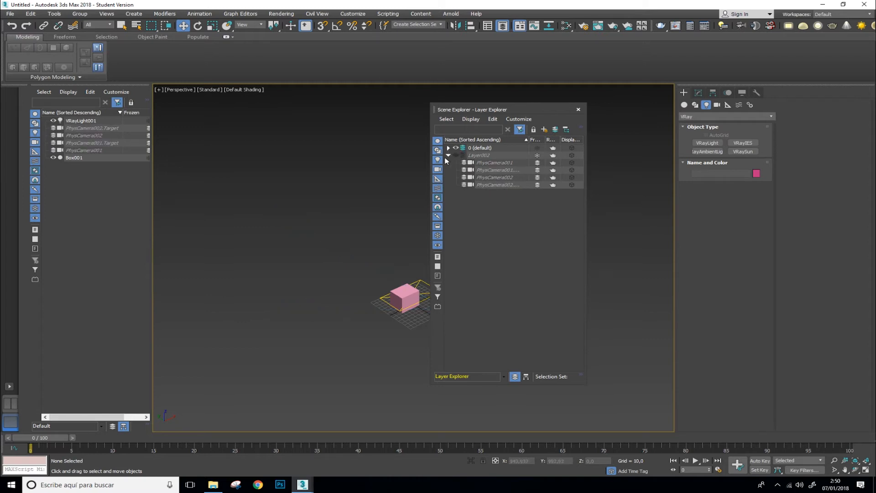
click(456, 156)
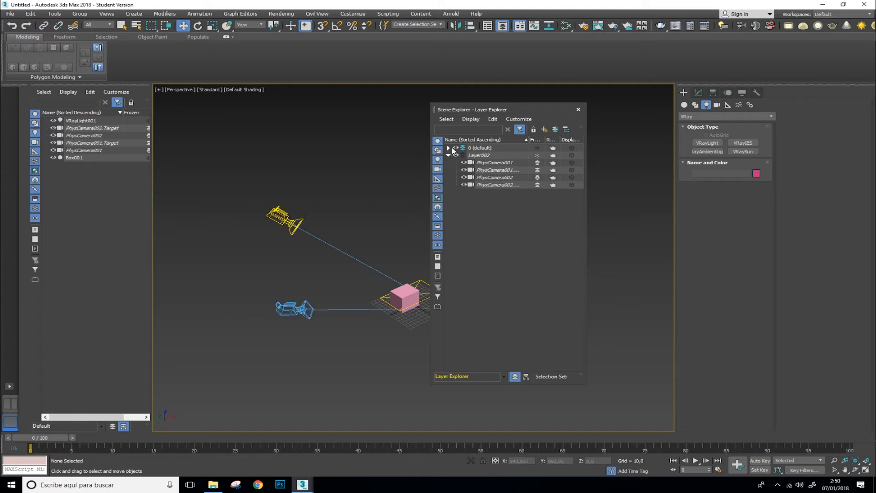
Toggle the visibility of the 0 (default) layer off and on, leaving the box and light visible.
click(456, 148)
click(458, 149)
click(458, 149)
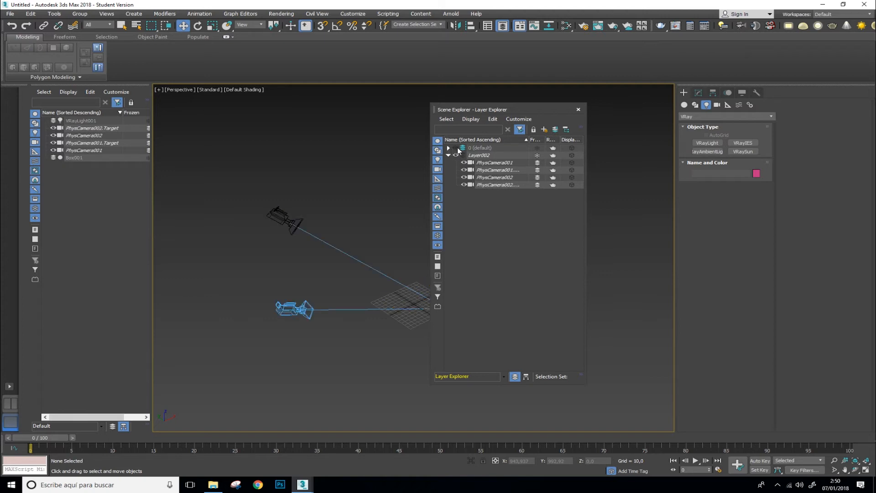
click(458, 148)
Select everything on the 0 (default) layer through its layer entry, clear the selection, and close the Layer Explorer.
double_click(475, 148)
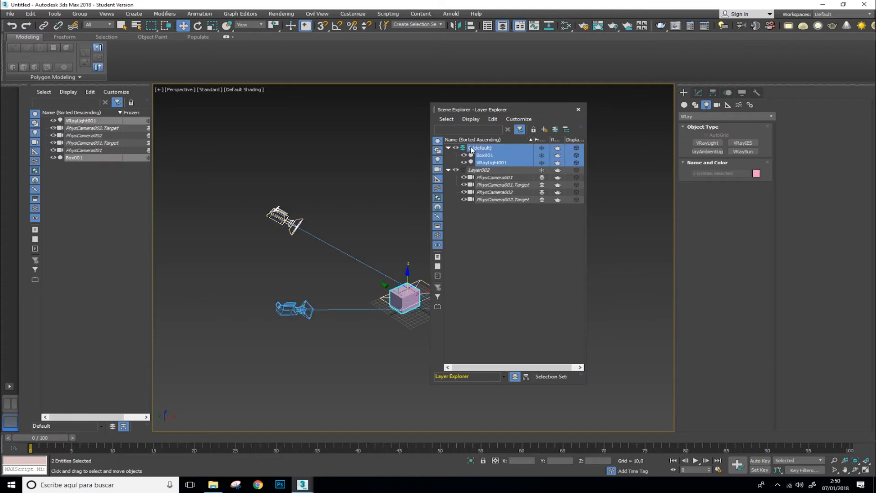
click(348, 171)
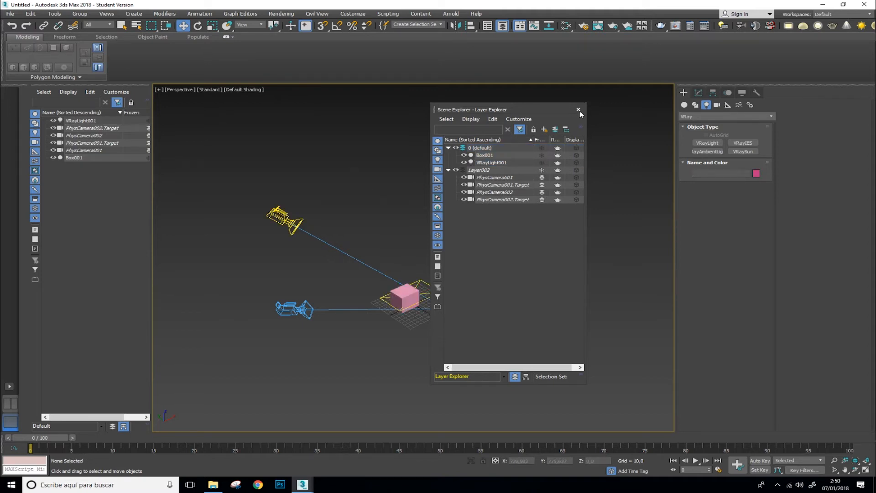
click(578, 110)
Select Box001 and VRayLight001 together, activate the named selection set entry, and clear the selection without naming a set.
mouse_move(378, 269)
alt+middle_down()
mouse_move(397, 260)
mouse_move(372, 278)
mouse_move(382, 252)
alt+middle_up()
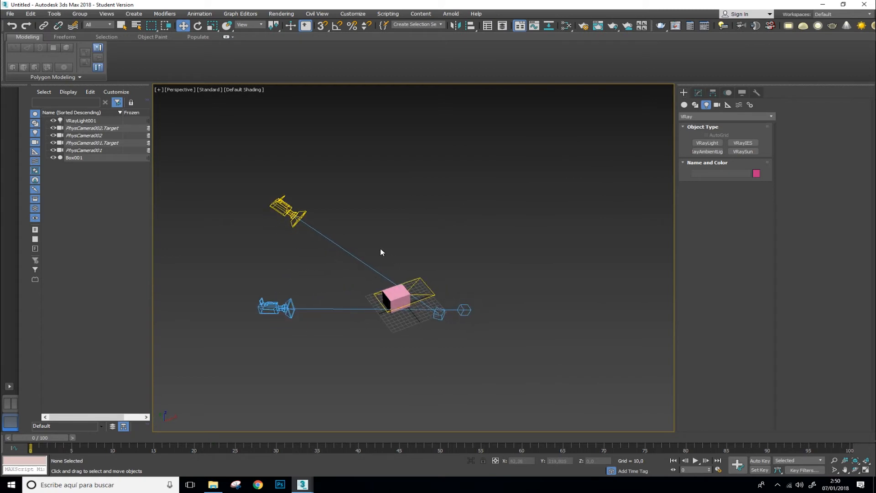
scroll(406, 377, up, 3)
scroll(411, 206, down, 2)
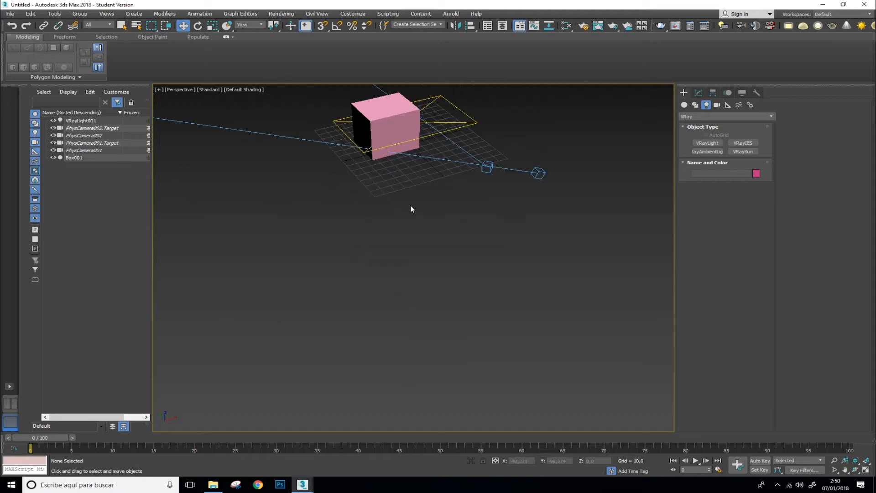
alt+middle_drag(352, 162, 333, 269)
middle_drag(309, 204, 428, 236)
scroll(449, 255, down, 2)
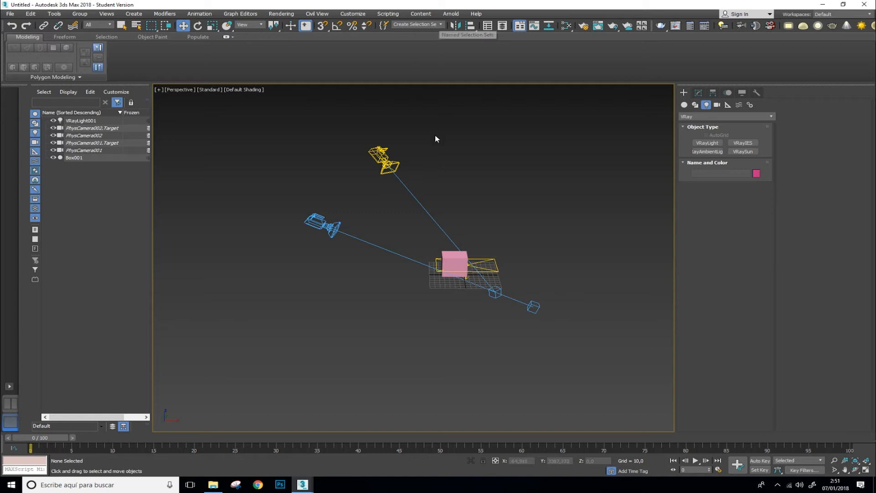
click(450, 262)
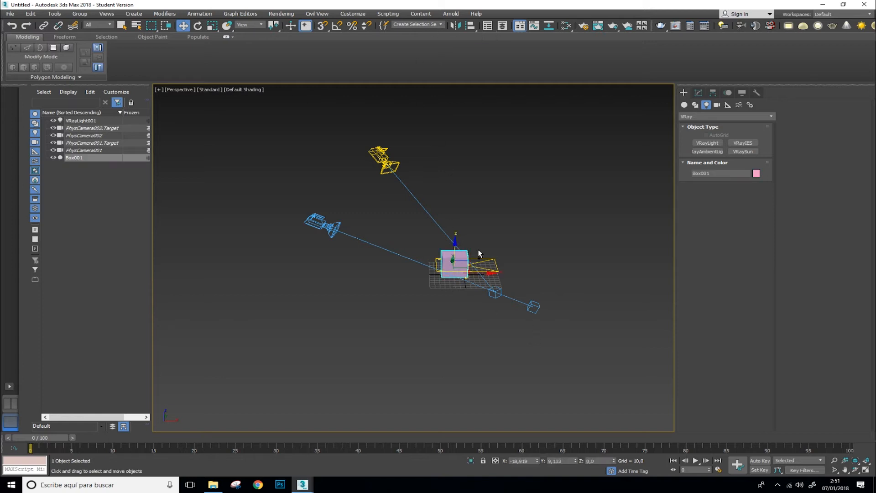
ctrl+click(491, 261)
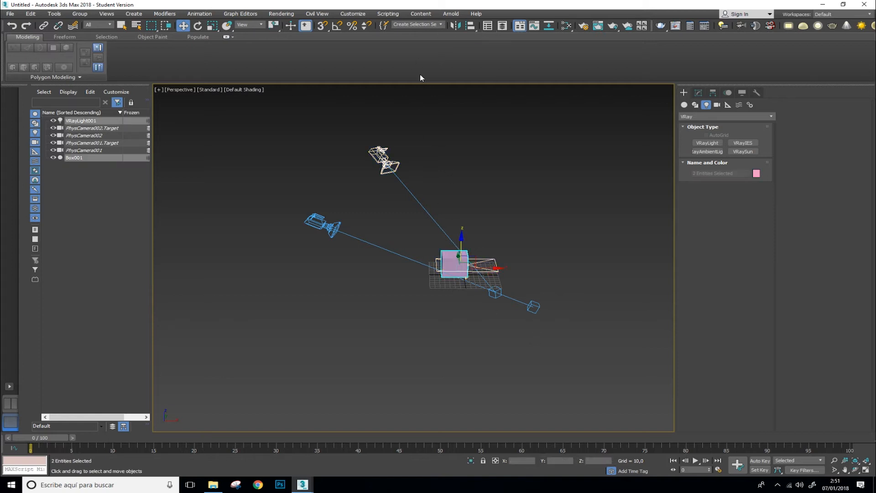
click(426, 25)
click(464, 178)
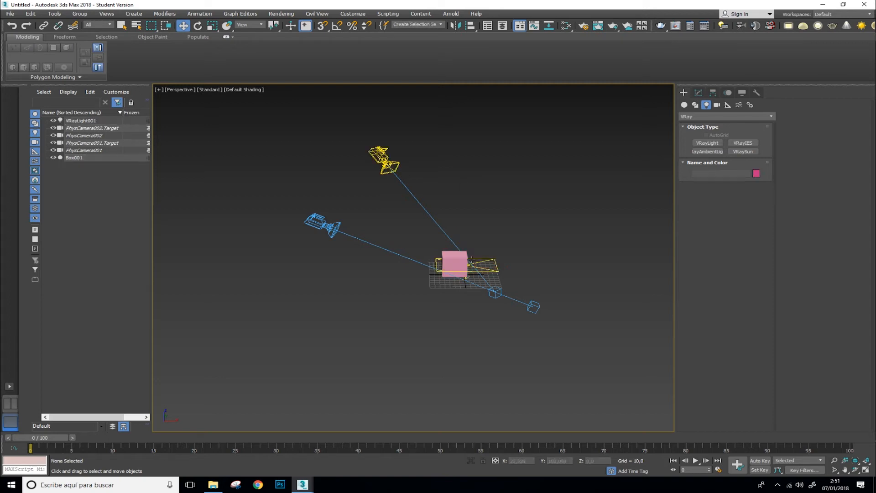
Select the box and light together again, pick each one individually, and clear the selection.
click(453, 261)
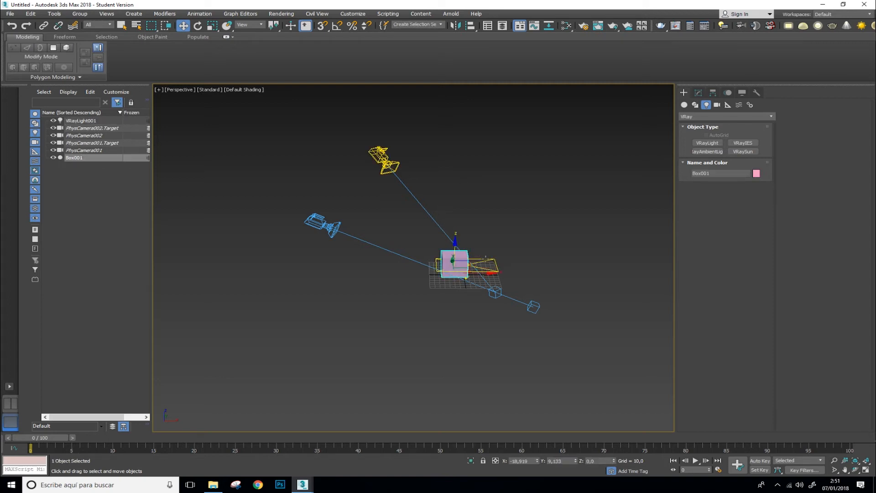
ctrl+click(487, 258)
click(505, 213)
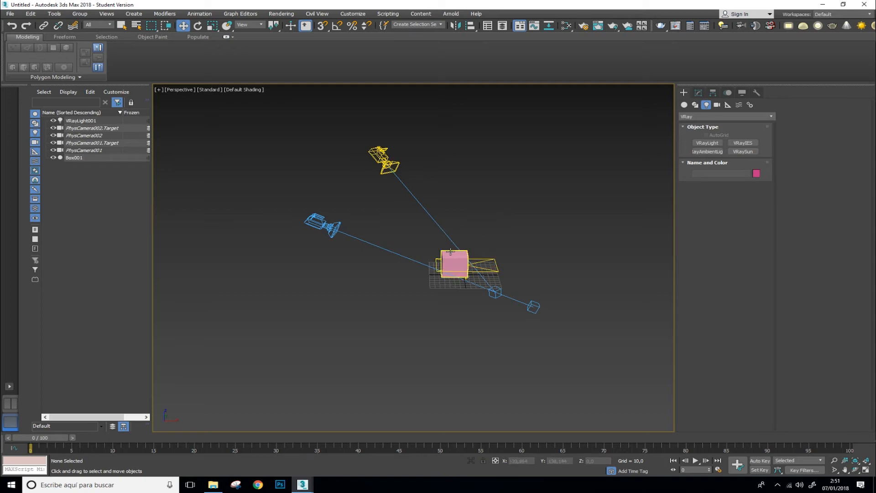
click(451, 252)
click(492, 259)
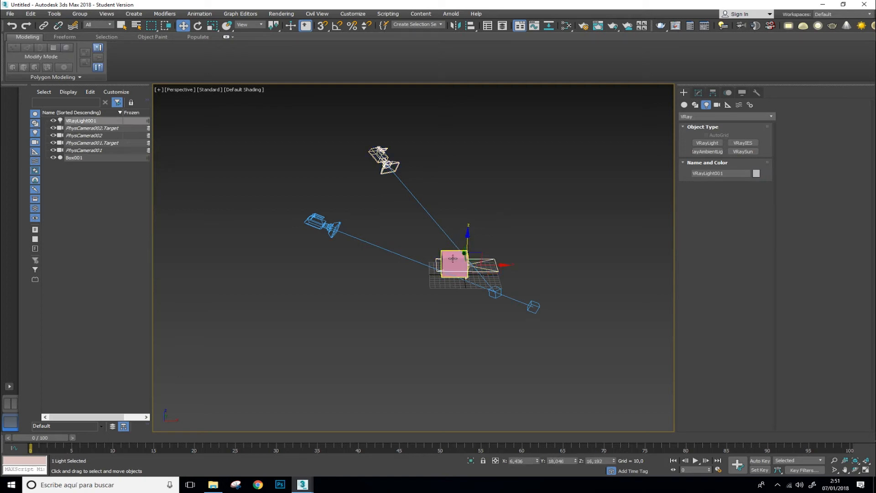
click(448, 272)
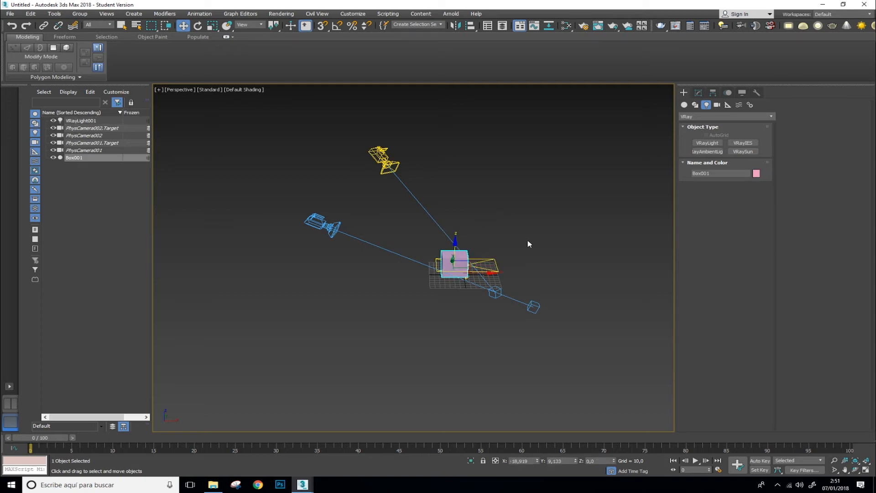
click(487, 250)
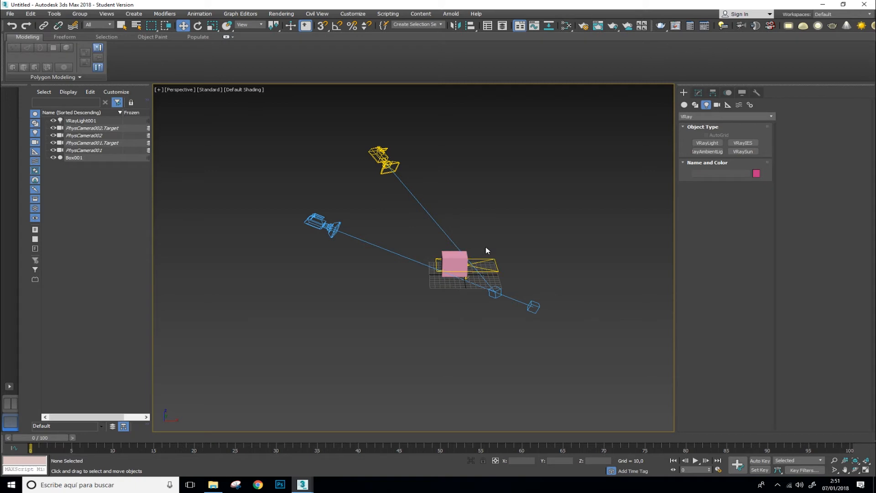
Recall the named selection set grupo1, try moving its objects upward along Z, and clear the selection.
click(444, 26)
click(445, 37)
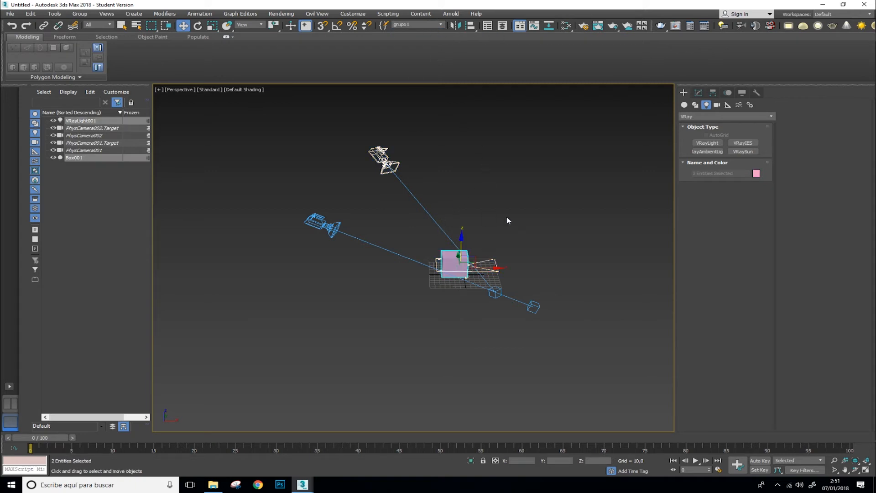
alt+middle_drag(489, 236, 494, 253)
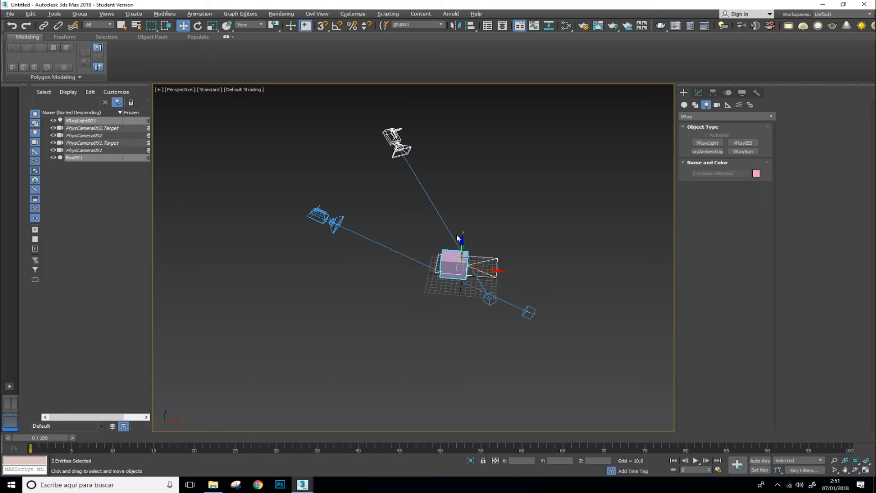
drag(462, 238, 462, 205)
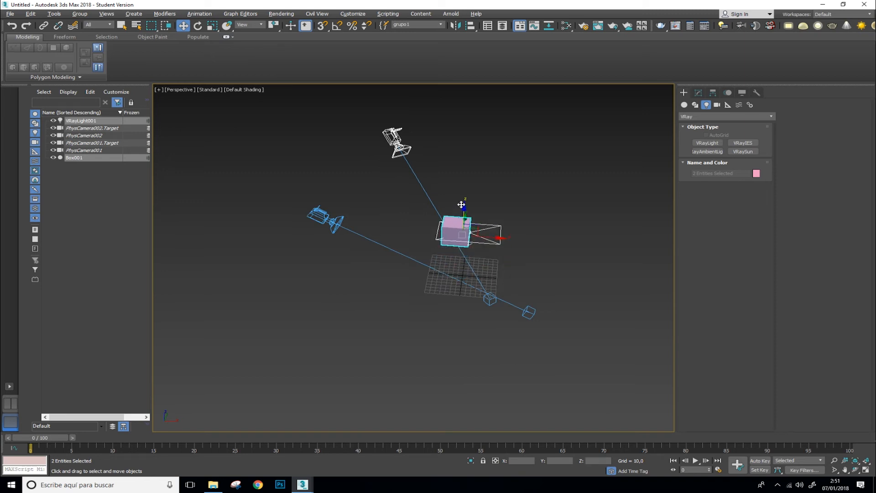
right_click(461, 204)
click(483, 198)
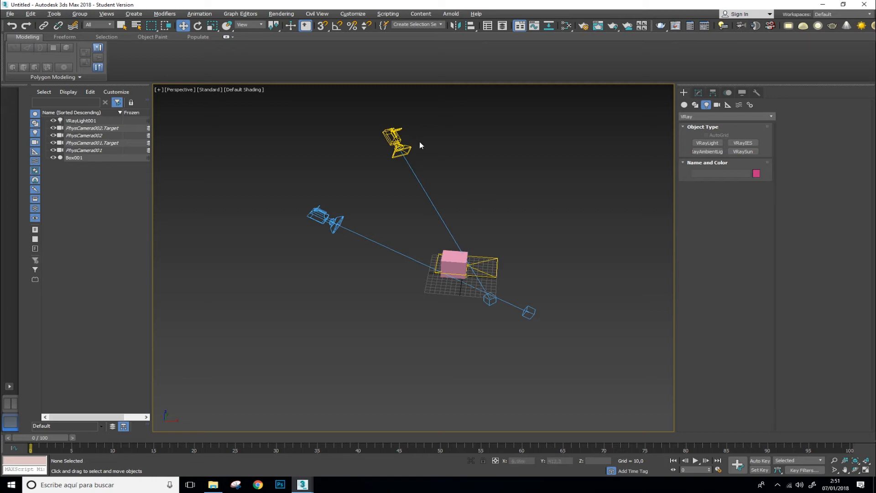
Select Box001 and move it along the Y axis to about Y -35.4.
alt+middle_drag(273, 222, 250, 253)
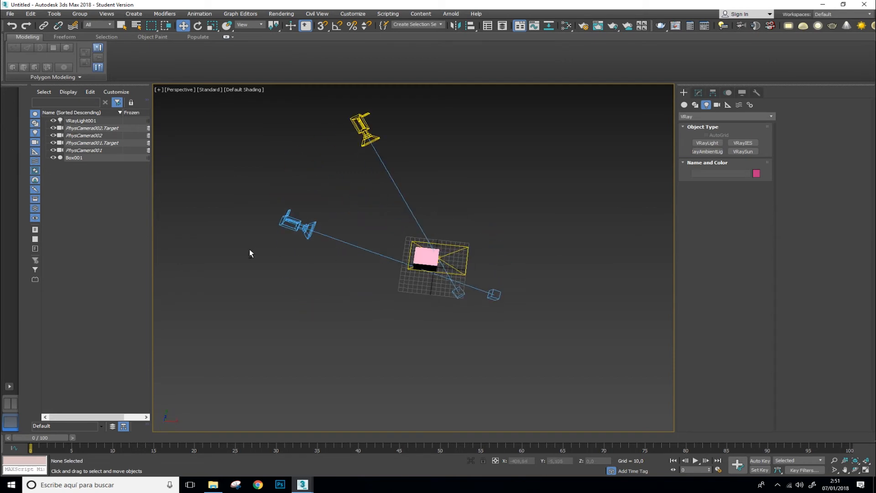
alt+middle_drag(401, 303, 425, 264)
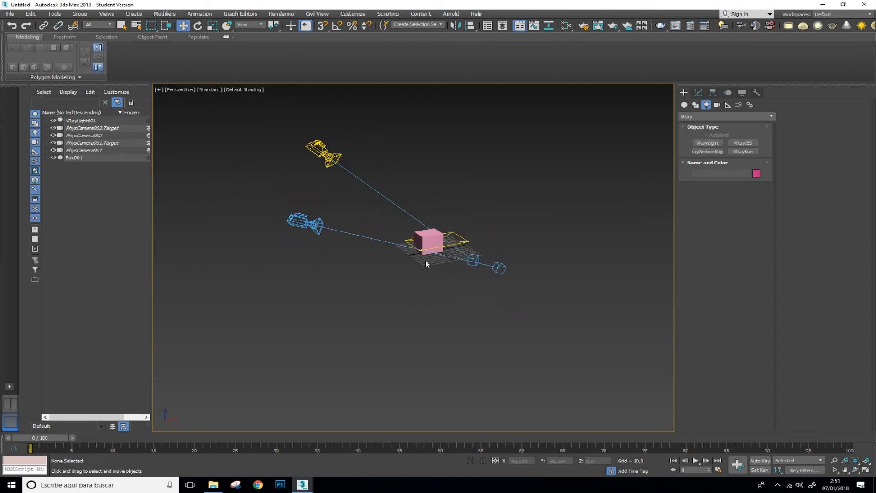
scroll(426, 264, up, 5)
scroll(425, 264, down, 5)
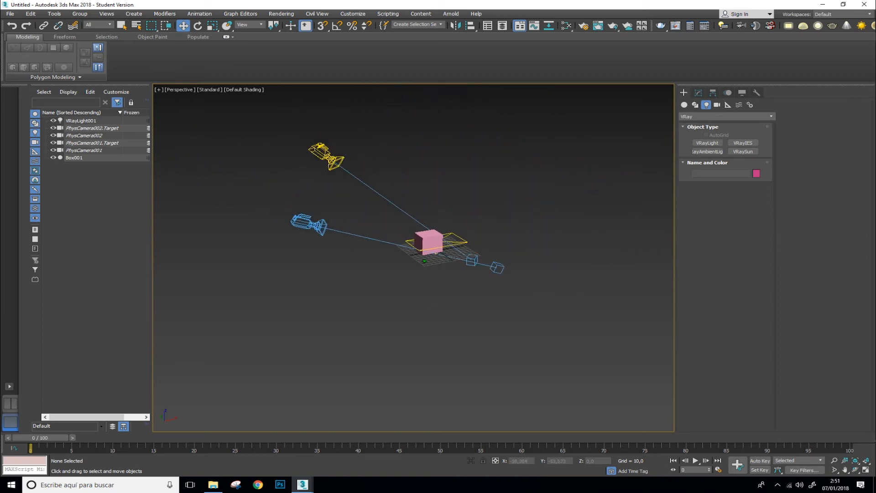
scroll(425, 262, up, 3)
middle_drag(427, 250, 405, 358)
click(423, 309)
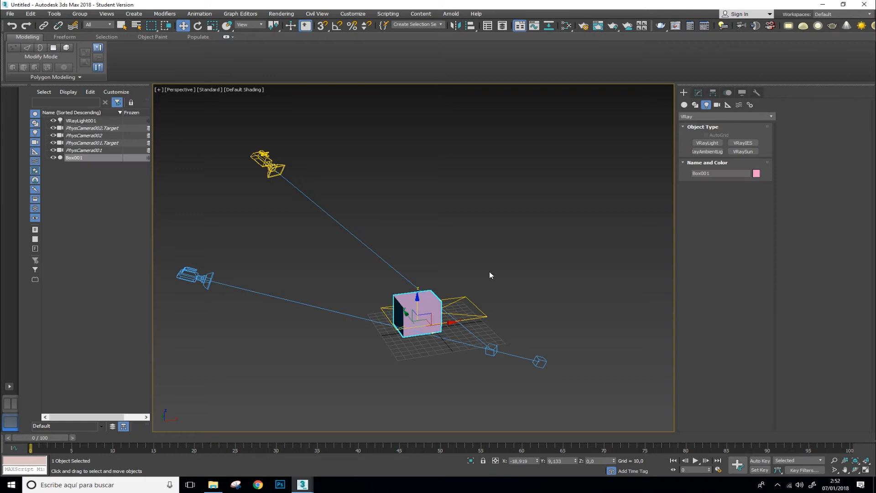
mouse_move(407, 323)
mouse_down()
mouse_move(377, 283)
mouse_move(414, 331)
mouse_move(396, 310)
mouse_move(408, 323)
mouse_up()
Try rotating Box001 and scaling it uniformly, cancelling each transform.
key(e)
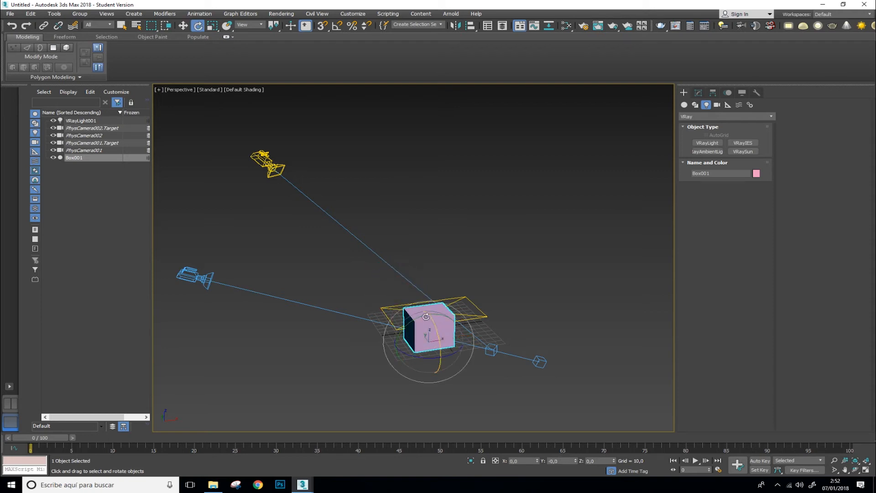
drag(416, 316, 435, 306)
right_click(435, 306)
key(r)
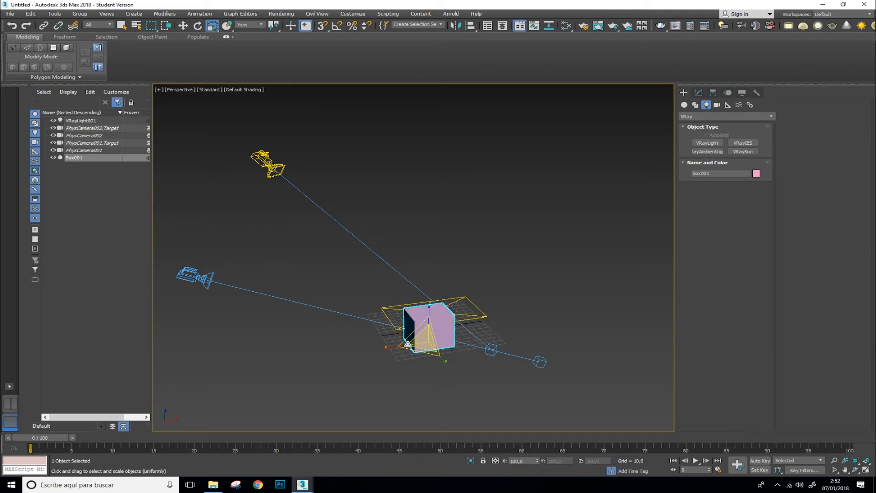
drag(426, 340, 506, 245)
right_click(506, 245)
Activate the Move, Rotate and Scale tools one after another with Box001 selected.
mouse_move(378, 319)
alt+middle_down()
mouse_move(498, 241)
mouse_move(377, 324)
mouse_move(391, 335)
mouse_move(479, 310)
mouse_move(378, 327)
mouse_move(393, 330)
mouse_move(407, 297)
mouse_move(380, 308)
mouse_move(371, 323)
alt+middle_up()
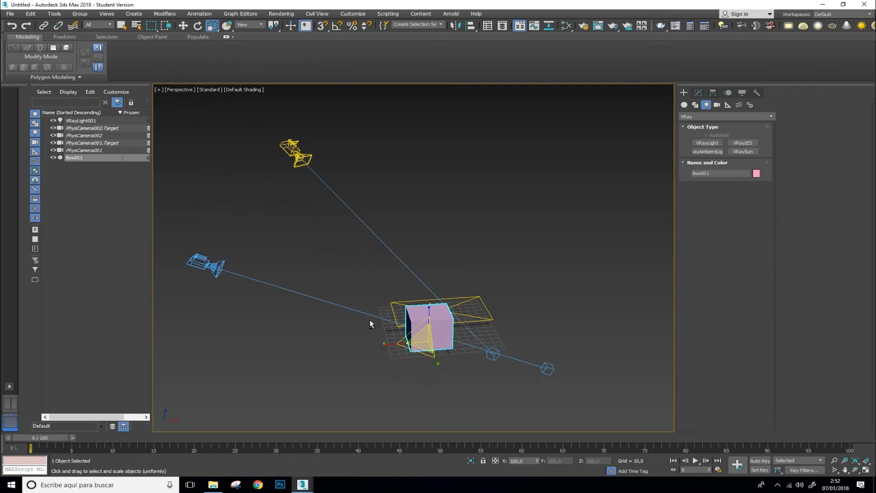
click(184, 26)
click(197, 26)
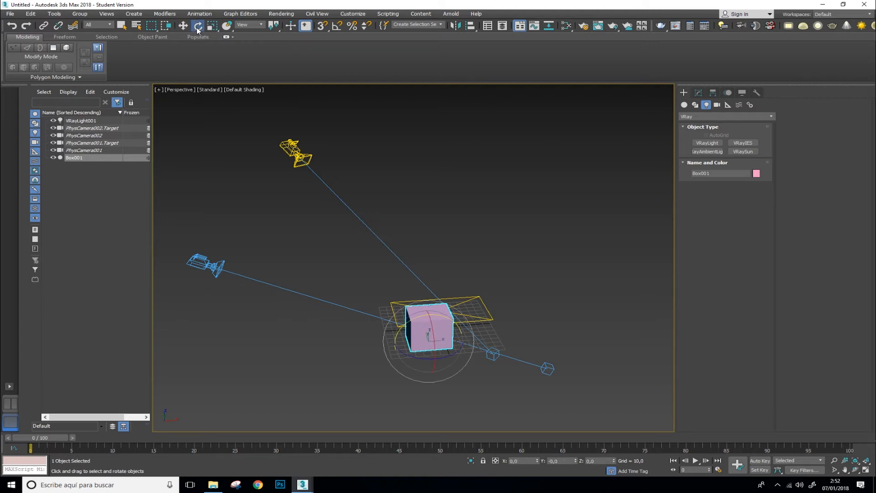
click(213, 25)
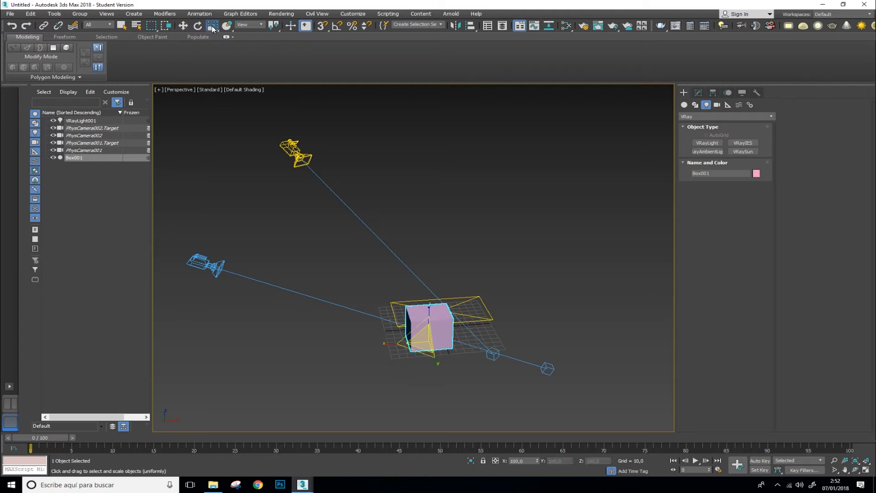
Return to the Move tool and select the box and light with a rectangular selection region.
click(183, 27)
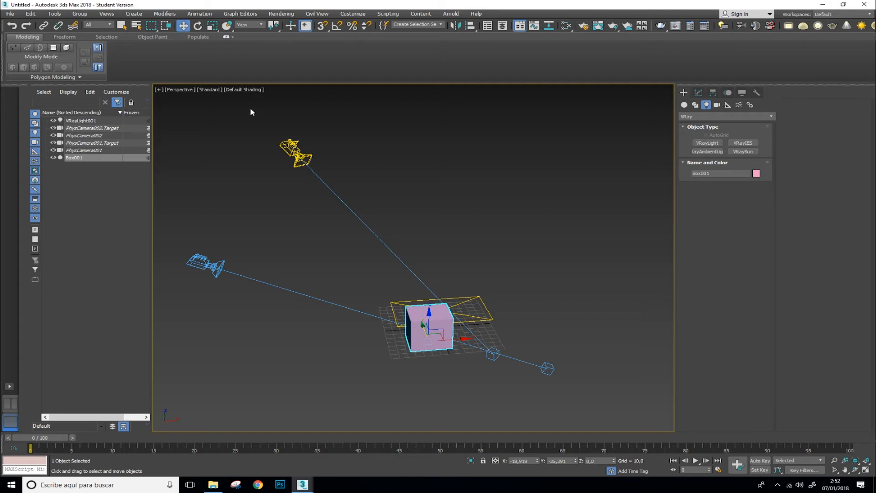
drag(249, 108, 556, 402)
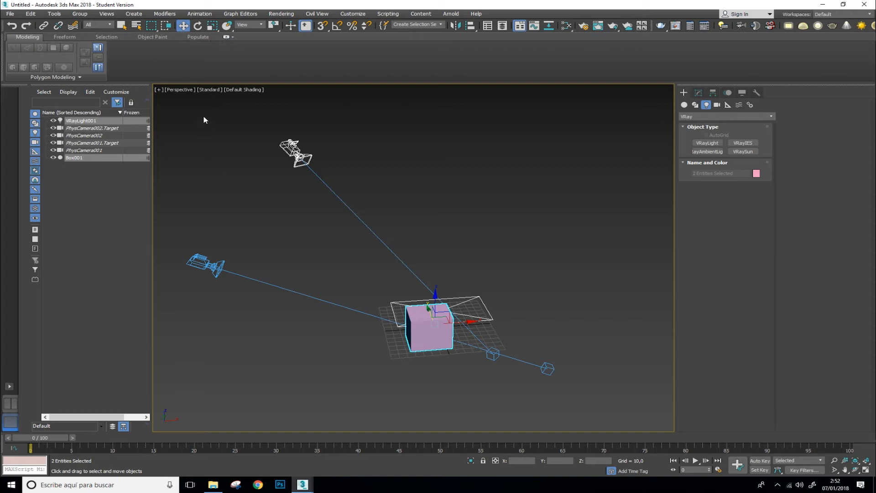
drag(599, 369, 588, 408)
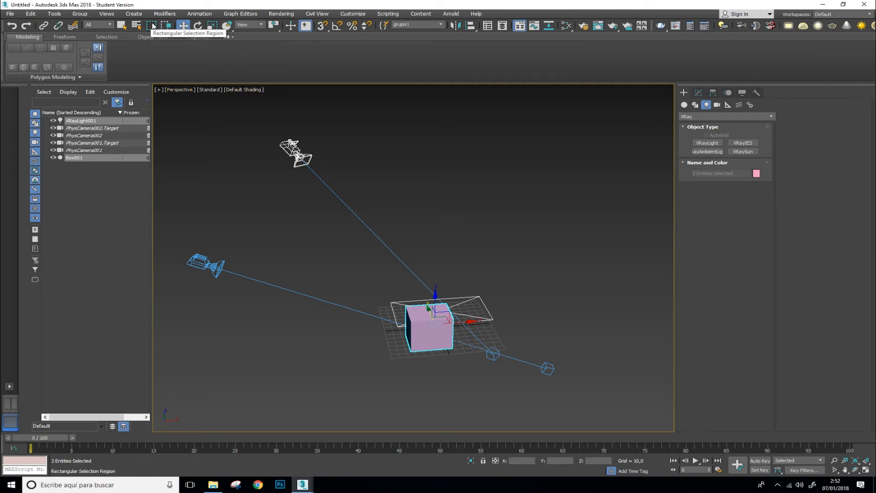
Try other selection region shapes around the box and light, and restore the rectangular selection region.
drag(156, 27, 153, 54)
drag(338, 217, 536, 412)
drag(152, 26, 154, 74)
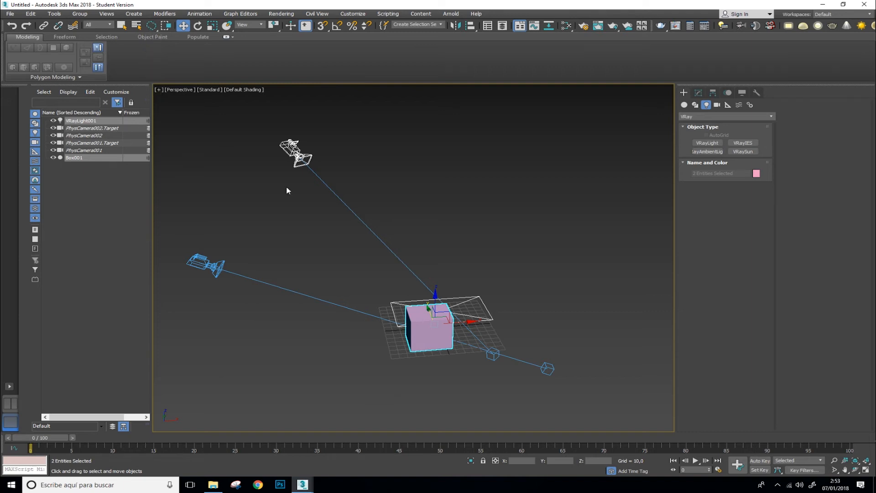
mouse_move(288, 188)
mouse_down()
mouse_move(336, 245)
mouse_move(450, 274)
mouse_move(542, 135)
mouse_move(306, 105)
mouse_move(218, 174)
mouse_move(168, 289)
mouse_move(425, 392)
mouse_move(502, 292)
mouse_move(496, 284)
mouse_up()
click(434, 217)
mouse_move(395, 273)
mouse_down()
mouse_move(378, 331)
mouse_move(538, 348)
mouse_move(439, 272)
mouse_move(369, 257)
mouse_up()
drag(150, 29, 151, 42)
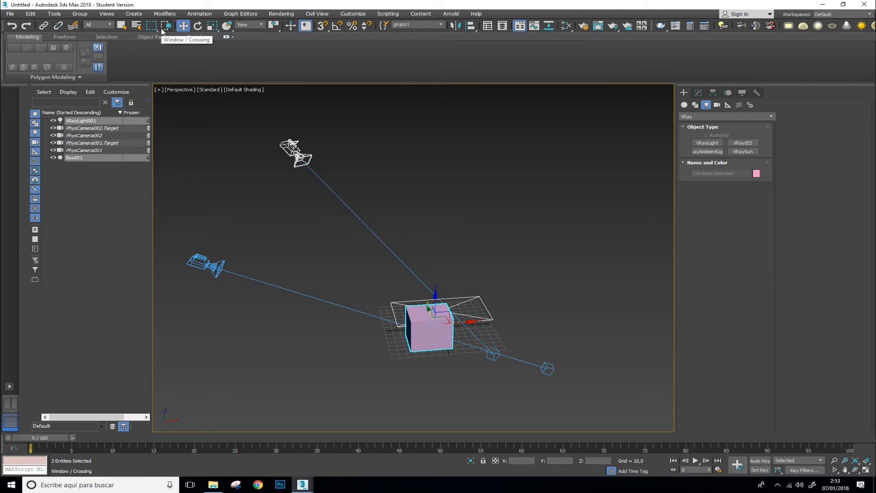
Try region selections in Crossing mode across the cameras, box and light, and clear the selection.
click(162, 29)
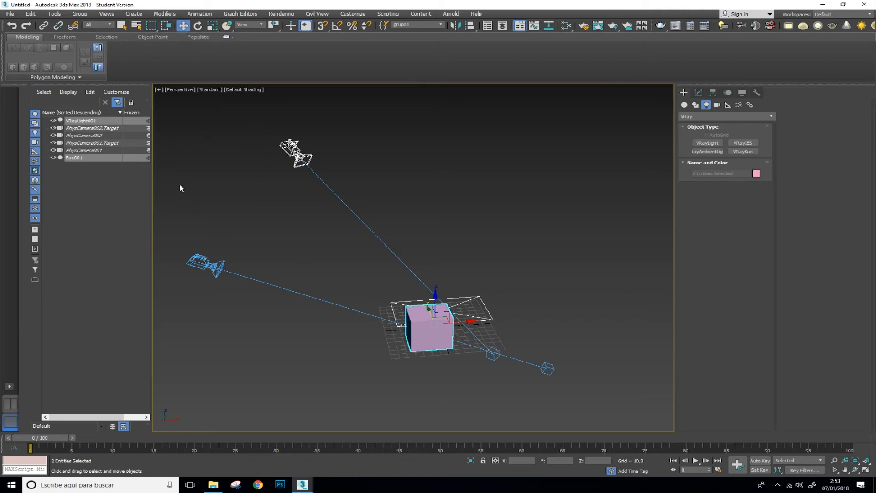
drag(233, 313, 548, 378)
click(176, 212)
drag(579, 405, 577, 404)
click(522, 215)
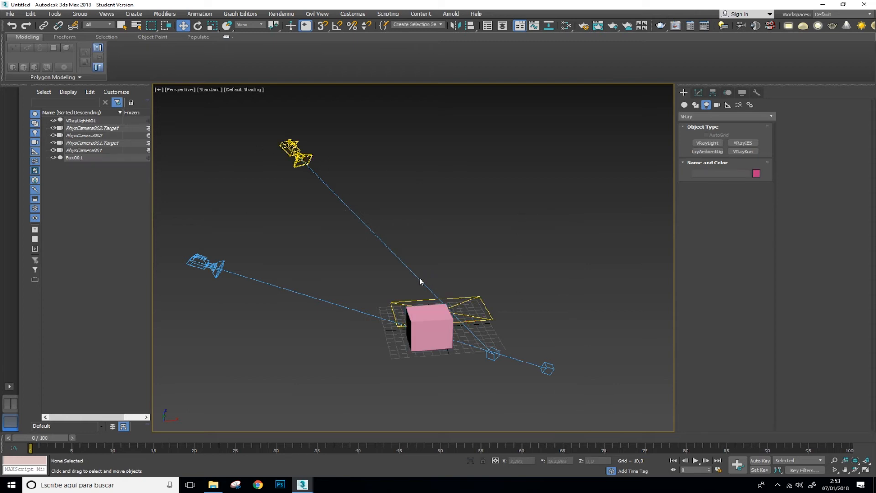
Switch region selection to Window mode and try selection regions around the scene objects.
alt+middle_drag(262, 256, 257, 244)
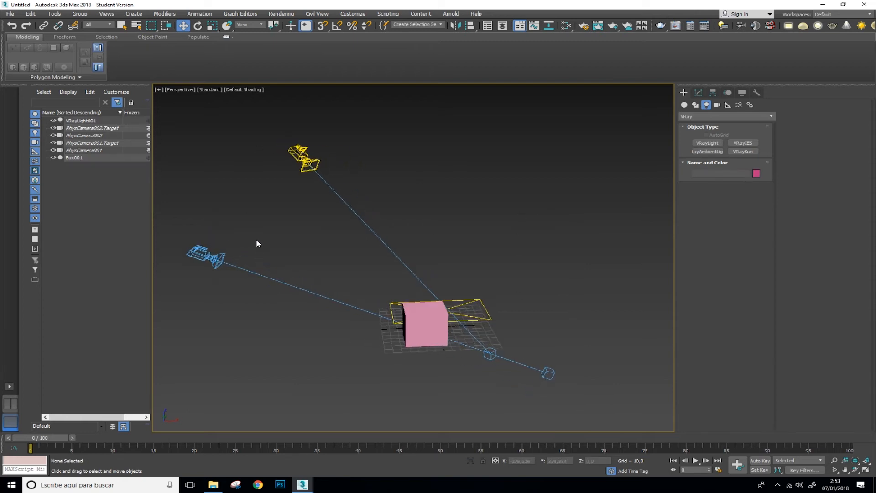
click(166, 25)
drag(166, 198, 187, 199)
drag(195, 289, 246, 284)
alt+middle_drag(457, 338, 544, 278)
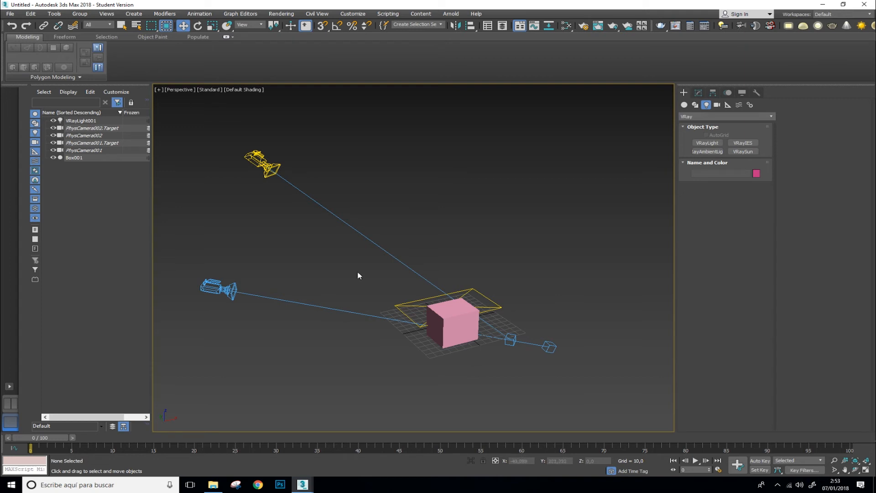
drag(531, 371, 498, 371)
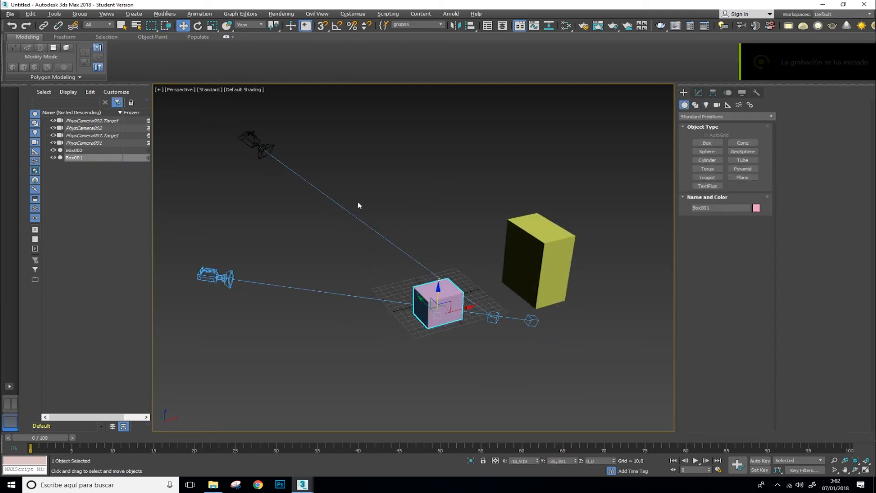
Select Box002 and Box001 together and group them, accepting the default group name.
click(79, 14)
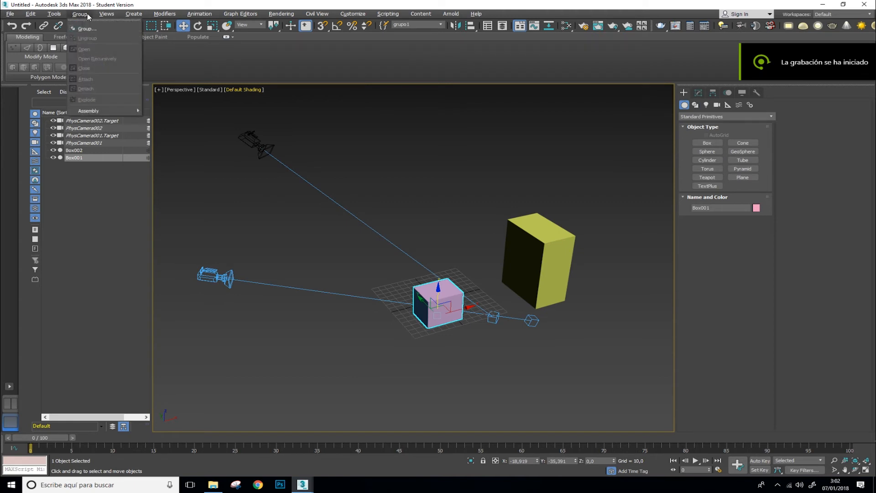
click(82, 154)
click(81, 151)
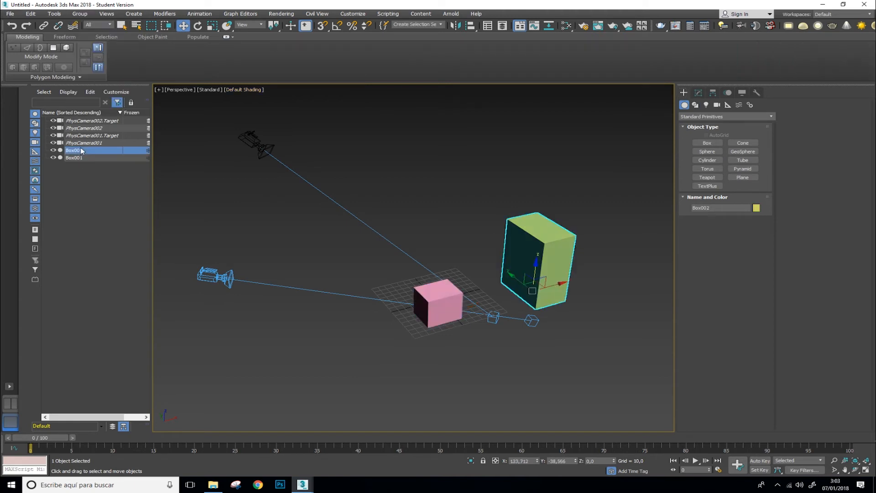
ctrl+click(82, 157)
click(86, 16)
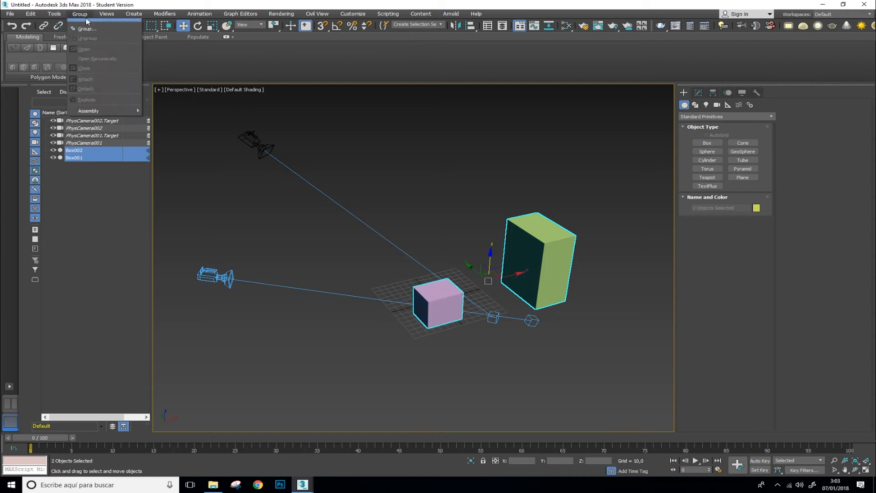
click(87, 28)
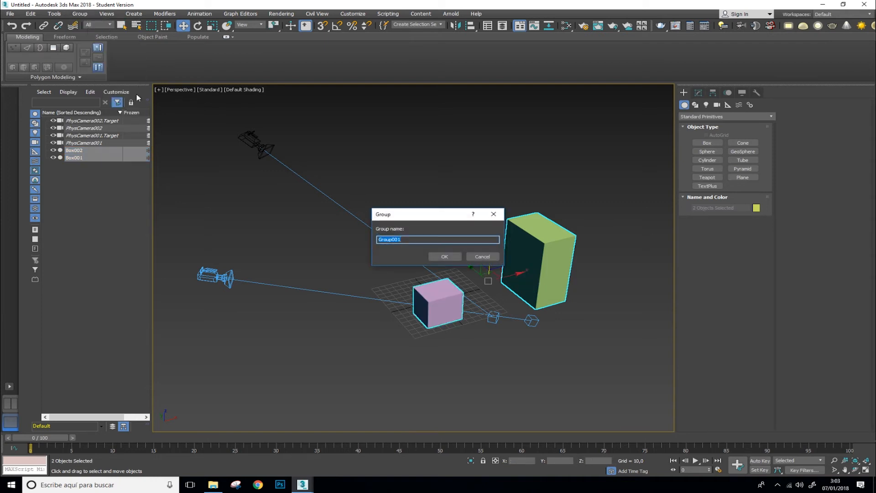
click(449, 256)
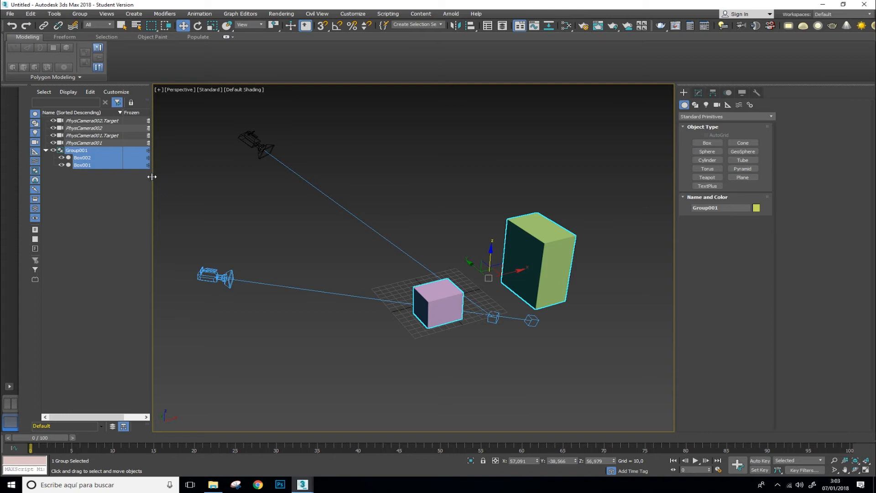
Widen the Scene Explorer slightly, undo the grouping of the two boxes, and clear the selection.
drag(152, 177, 168, 188)
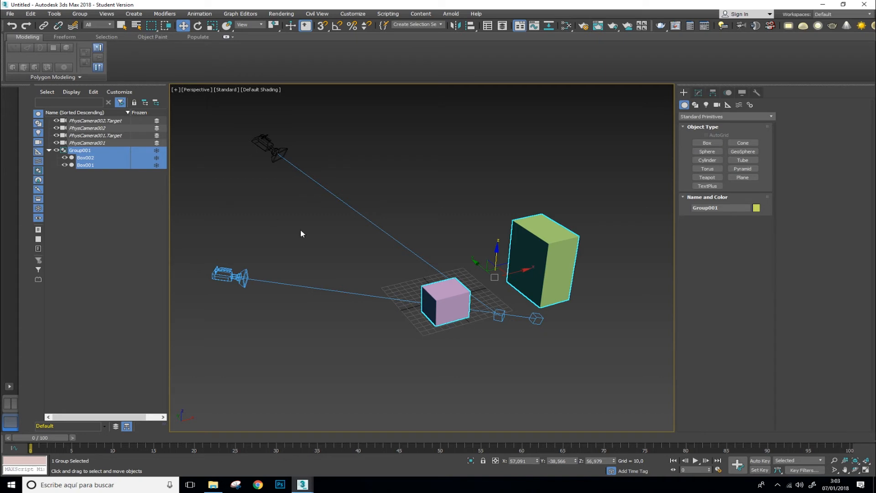
mouse_move(301, 233)
alt+middle_down()
mouse_move(372, 206)
mouse_move(300, 233)
alt+middle_up()
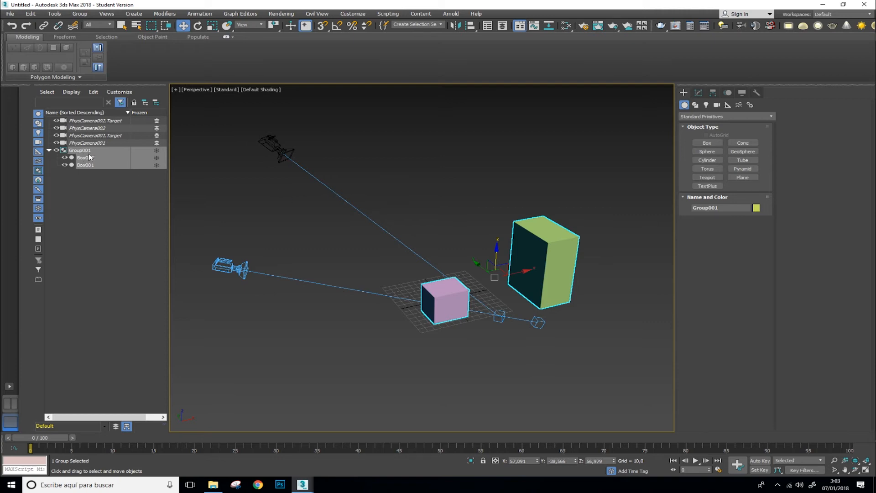
key(ctrl+z)
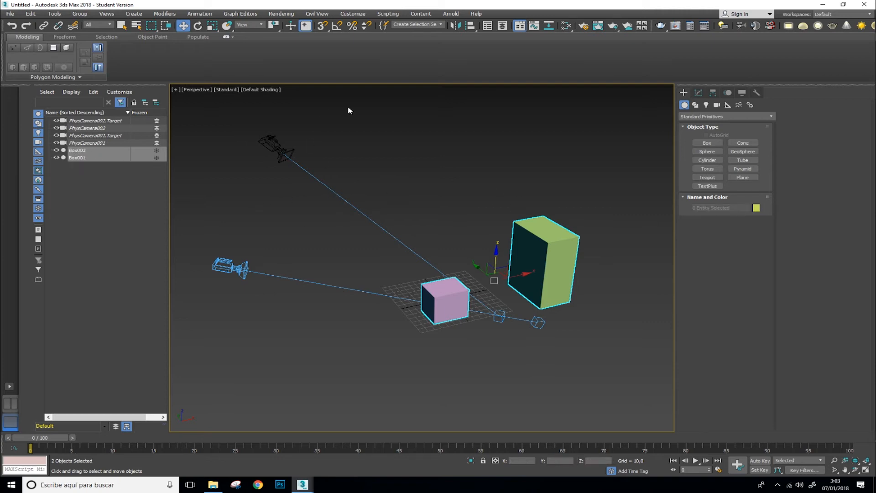
click(102, 215)
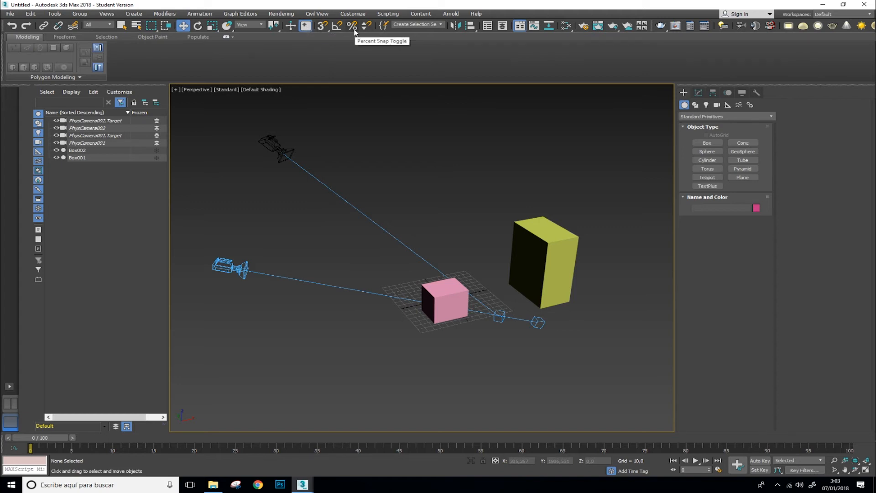
Enable Vertex snapping in the Grid and Snap Settings, close the settings, and select Box002.
right_click(321, 27)
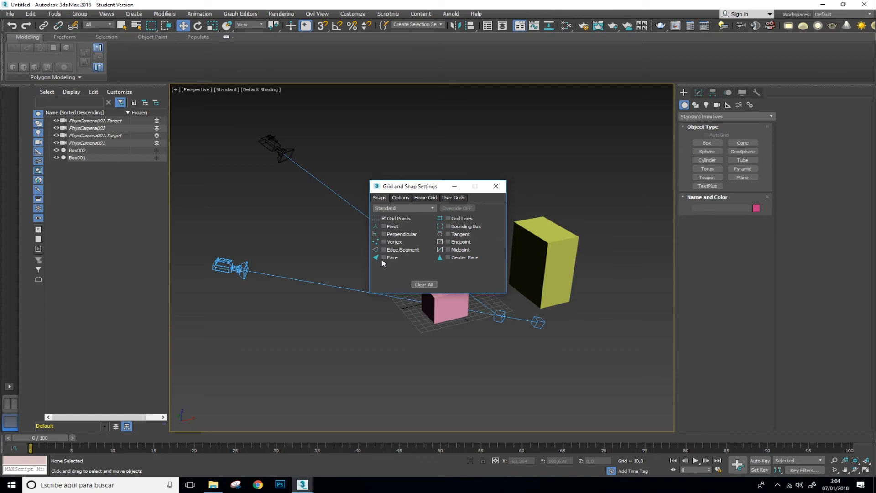
click(383, 242)
click(496, 186)
click(545, 263)
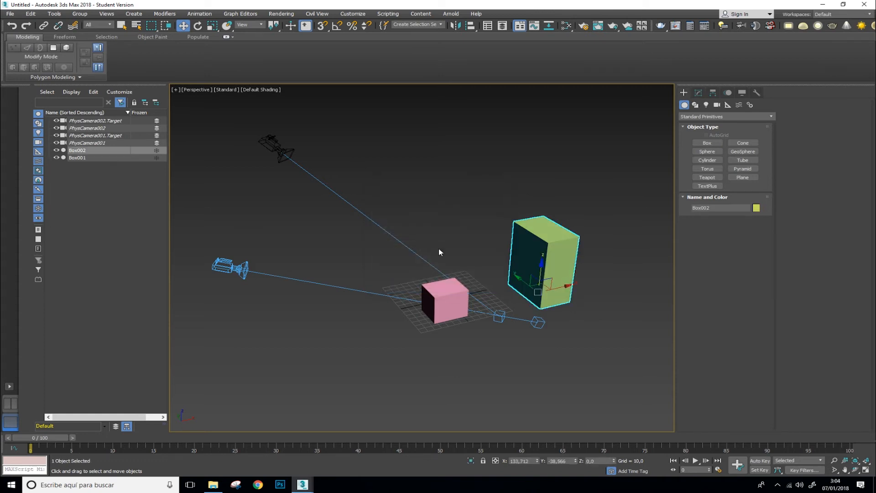
Turn on 3D snapping and move the green box so its bottom front corner snaps onto the pink box's top front corner.
click(327, 30)
alt+middle_drag(455, 190, 442, 259)
scroll(443, 253, up, 2)
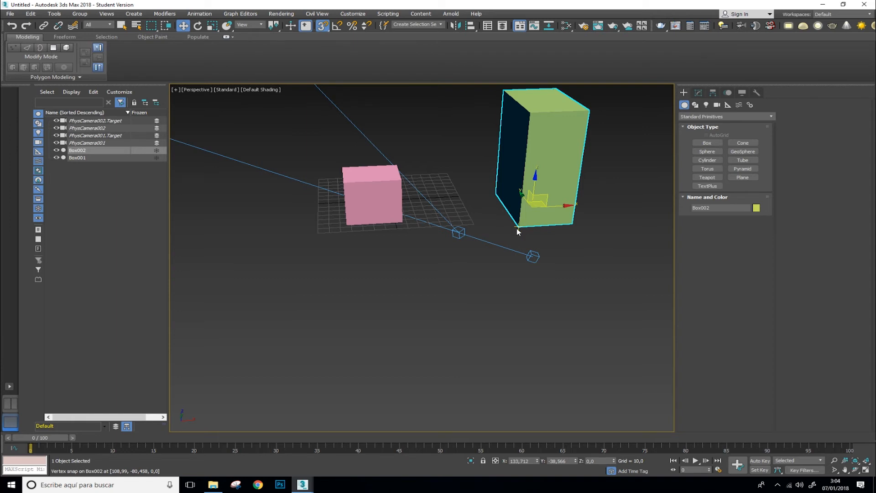
drag(517, 228, 345, 184)
scroll(361, 187, up, 6)
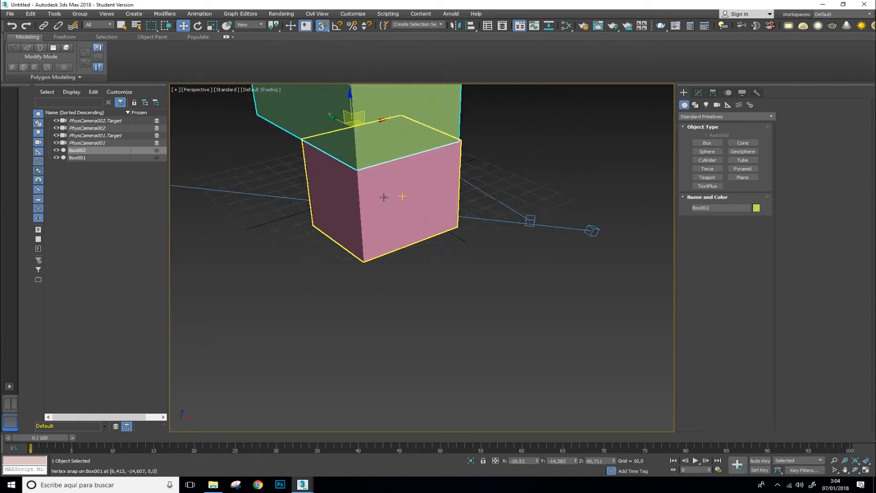
alt+middle_drag(370, 188, 373, 210)
scroll(349, 177, down, 3)
scroll(373, 210, up, 3)
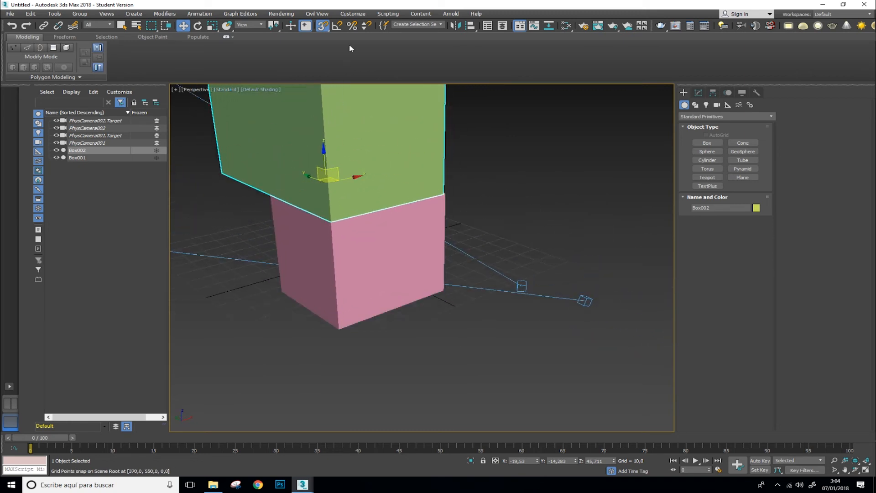
Examine the snap types, snapping options and home grid dimensions in the Grid and Snap Settings.
right_click(327, 26)
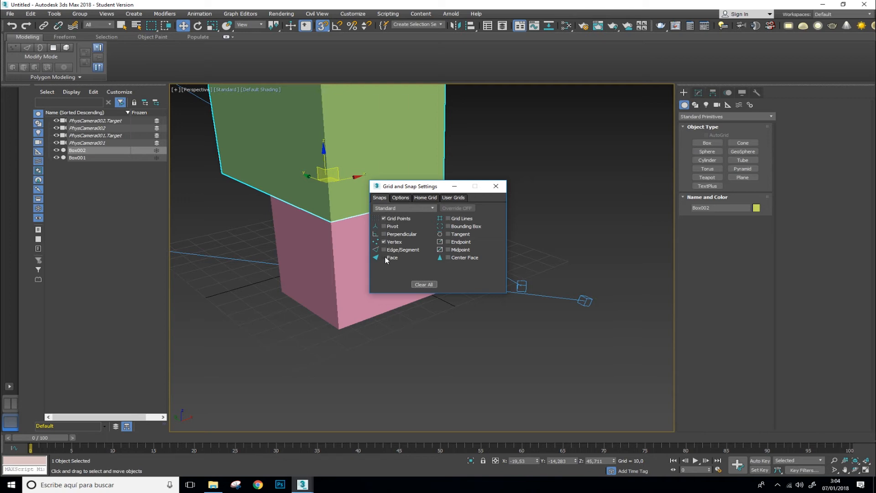
click(425, 209)
click(426, 210)
click(401, 198)
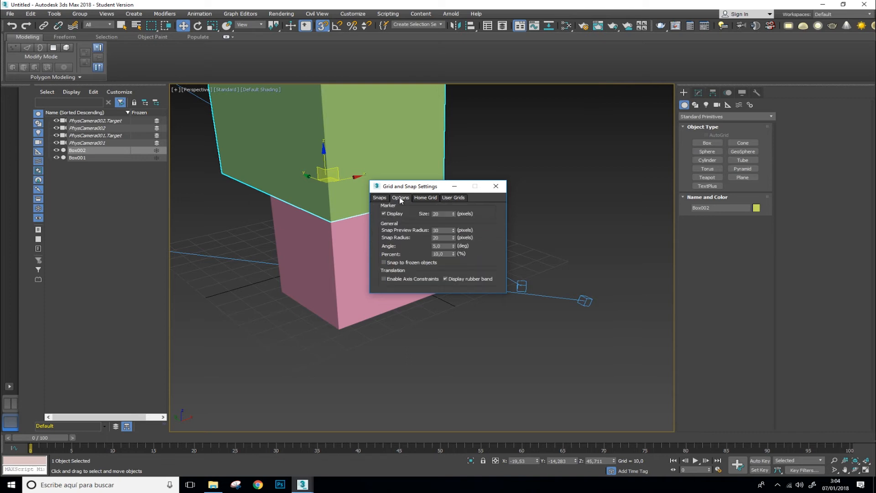
click(427, 198)
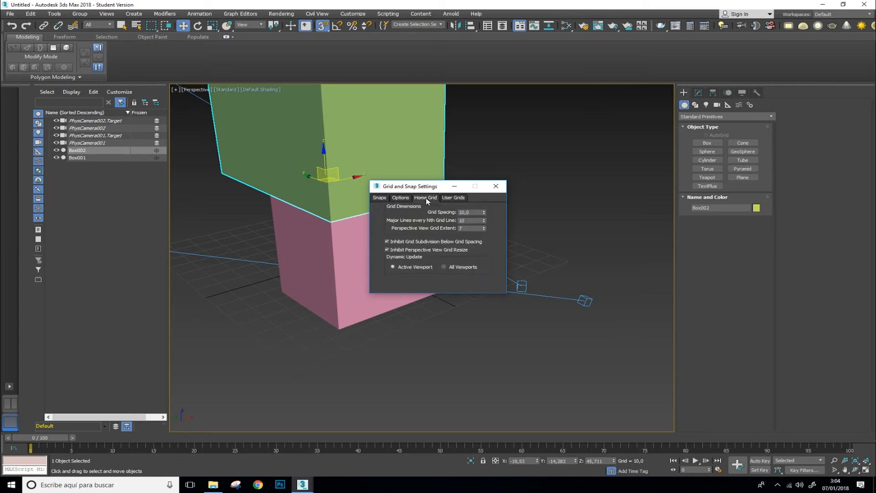
click(383, 199)
click(394, 199)
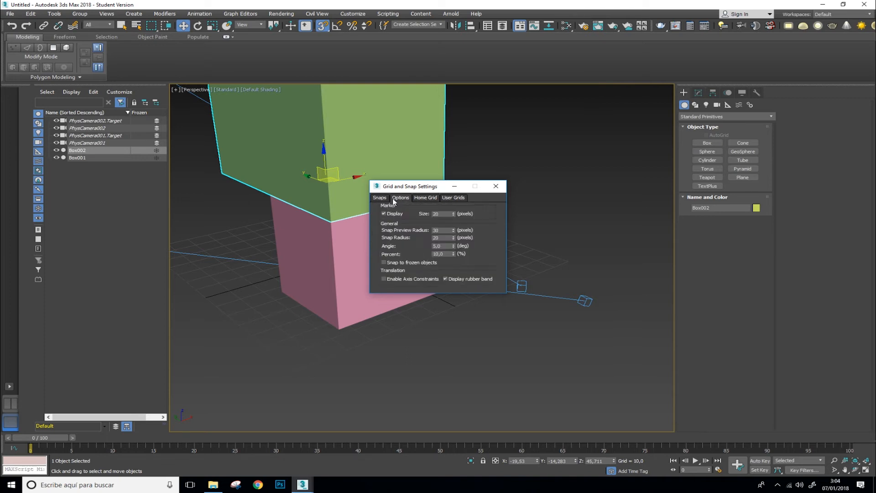
click(421, 200)
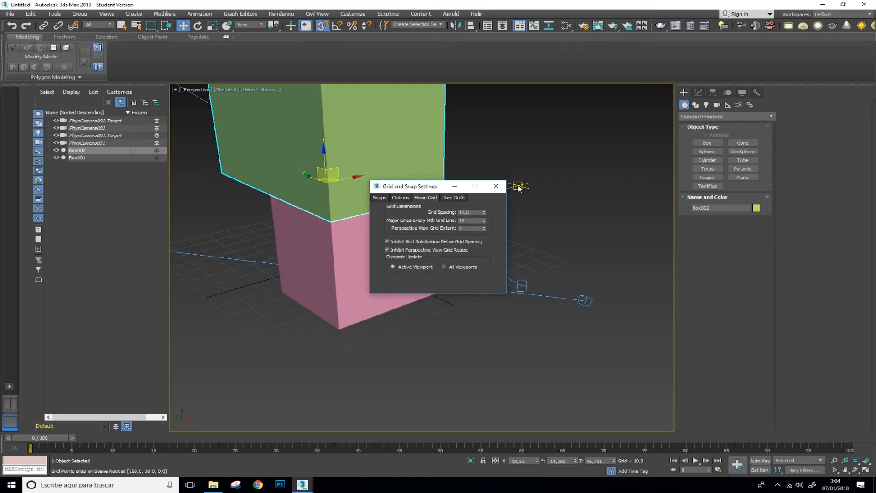
click(496, 186)
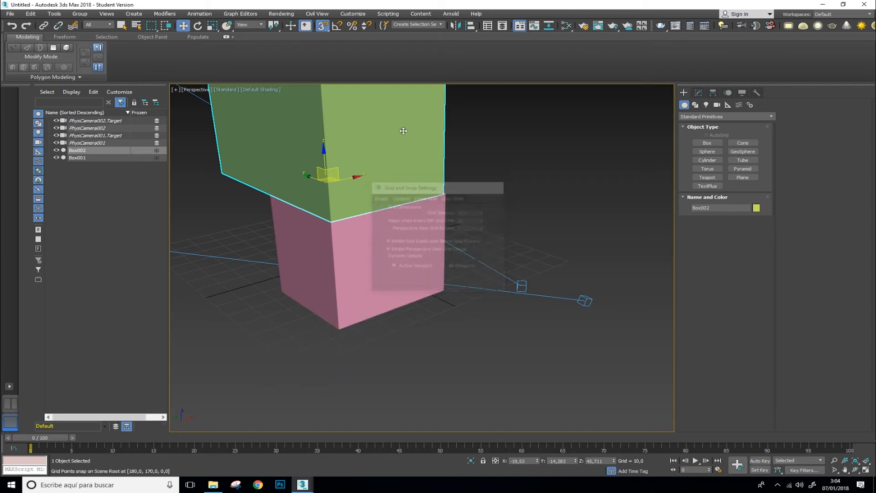
Turn off 3D snapping.
click(322, 26)
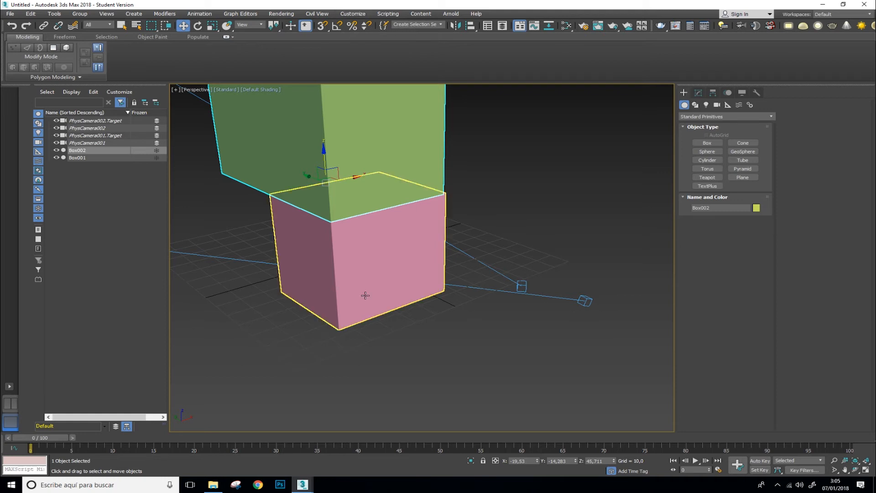
scroll(365, 296, down, 6)
scroll(367, 296, up, 5)
alt+middle_drag(367, 296, 346, 289)
scroll(361, 314, down, 5)
scroll(361, 315, up, 5)
scroll(361, 316, down, 2)
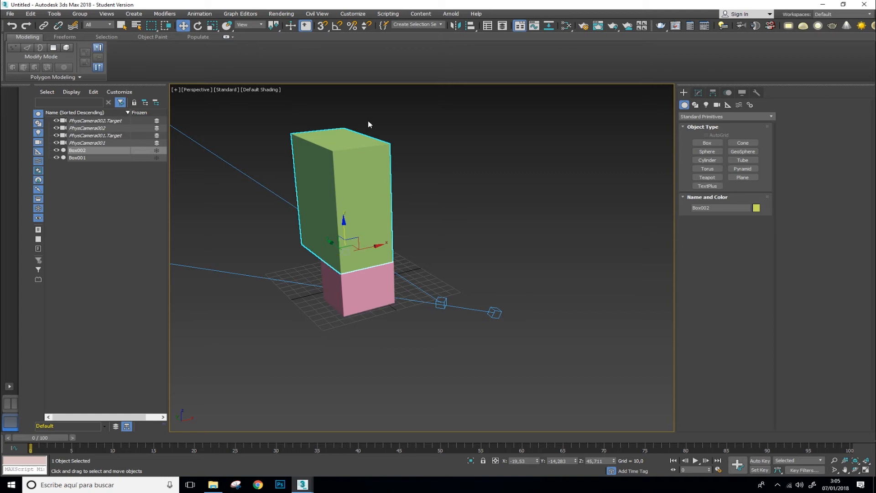
Set the display unit scale to Metric with Centimeters in the Units Setup.
click(353, 14)
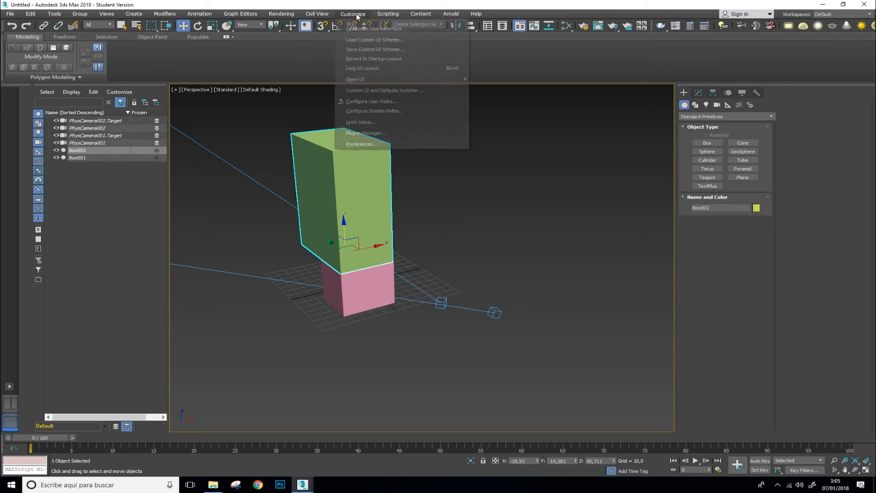
click(361, 123)
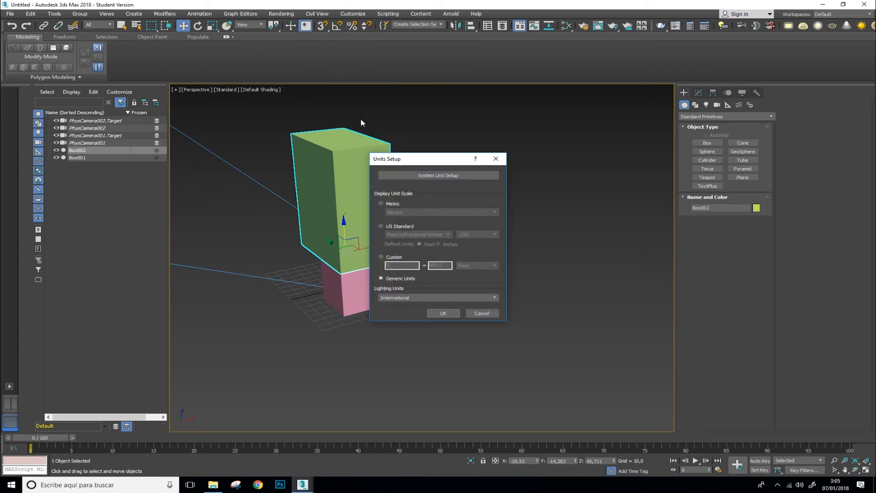
click(379, 204)
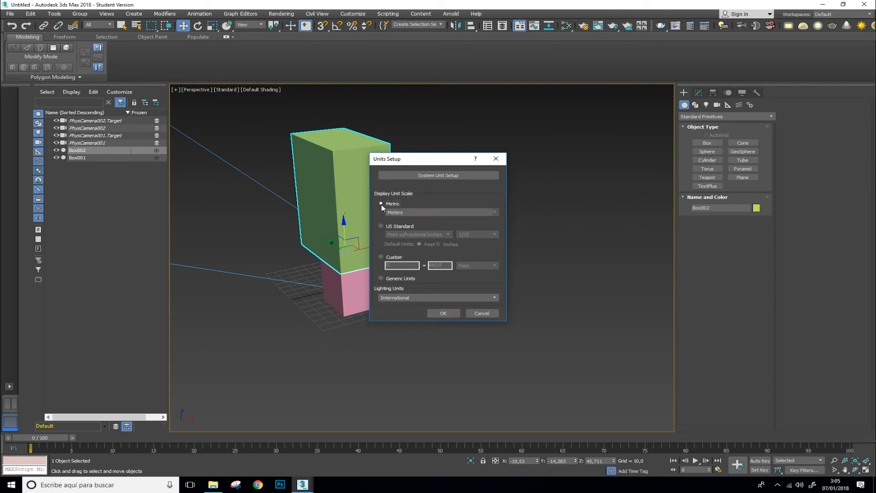
click(443, 212)
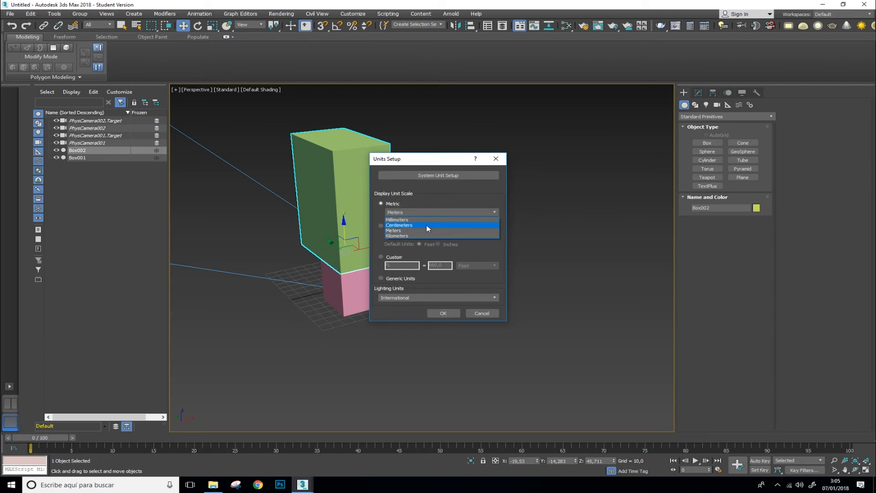
click(429, 226)
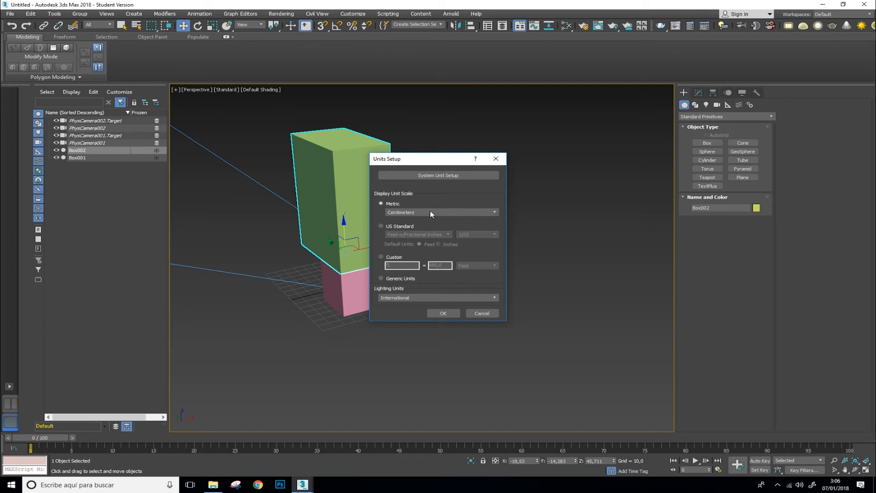
Check the system unit scale in the System Unit Setup, accept it, and apply the units setup.
click(456, 214)
click(455, 214)
click(455, 214)
click(456, 214)
click(435, 178)
click(456, 175)
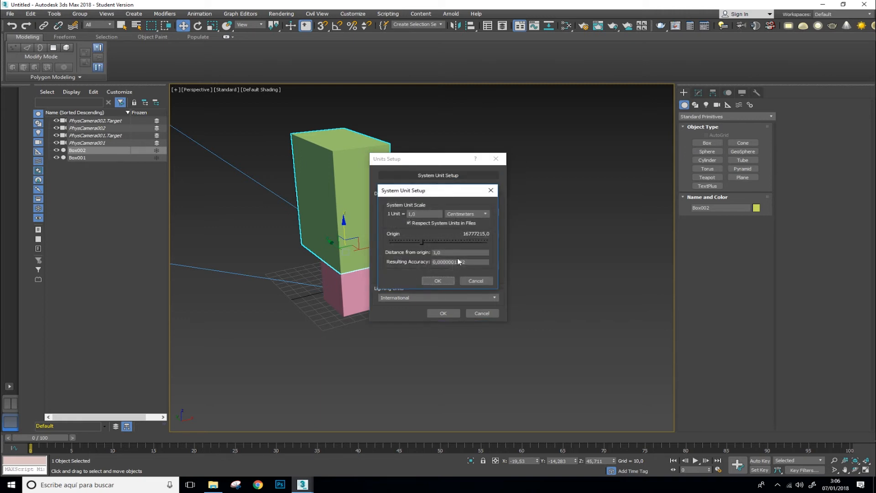
click(438, 280)
click(444, 313)
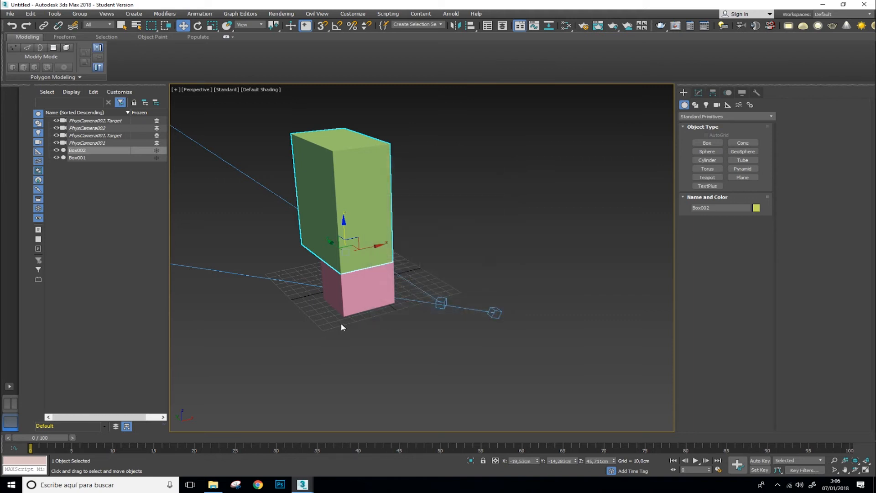
Select the pink box, turn on angle snapping, and activate the Rotate tool.
scroll(328, 322, up, 5)
scroll(329, 322, down, 3)
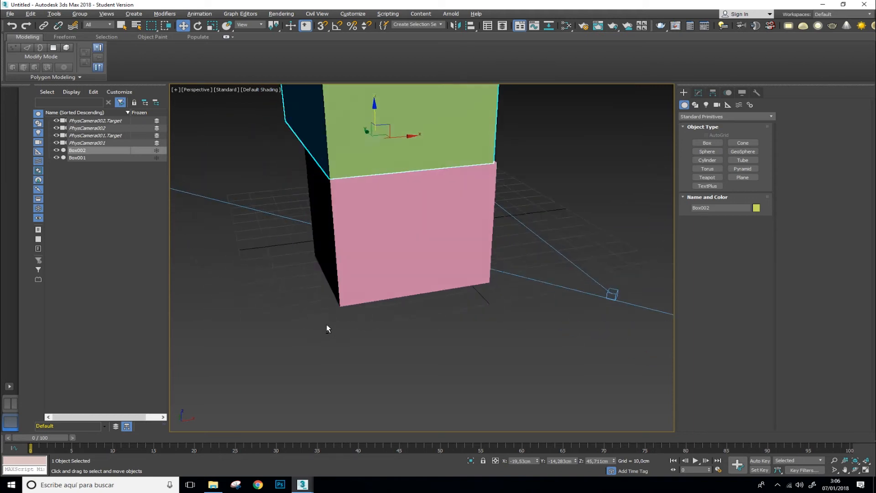
alt+middle_drag(327, 326, 331, 349)
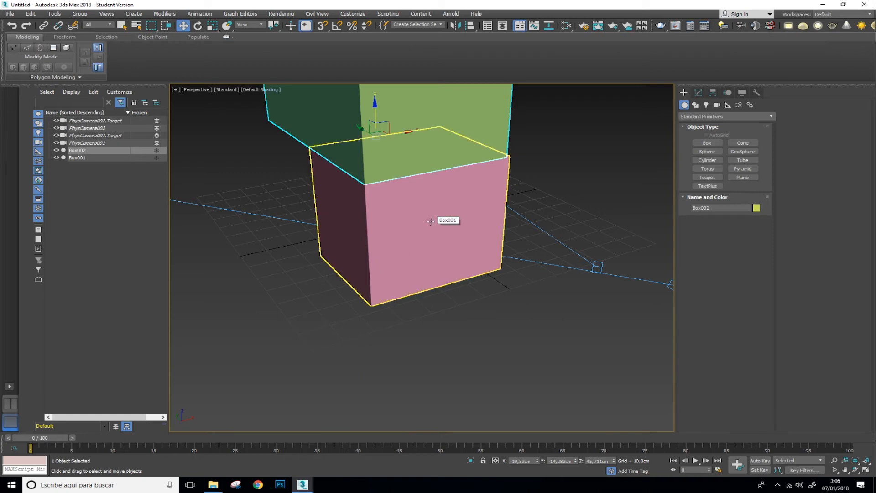
click(457, 206)
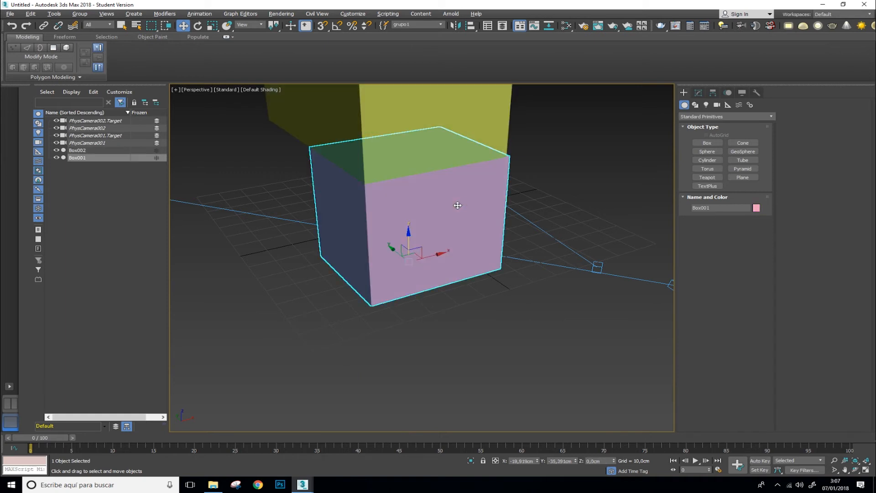
scroll(458, 206, down, 3)
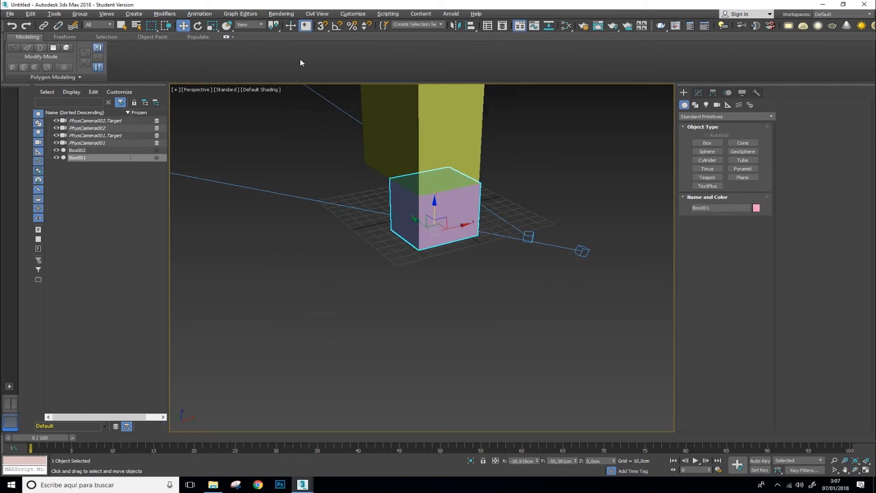
middle_drag(274, 127, 271, 211)
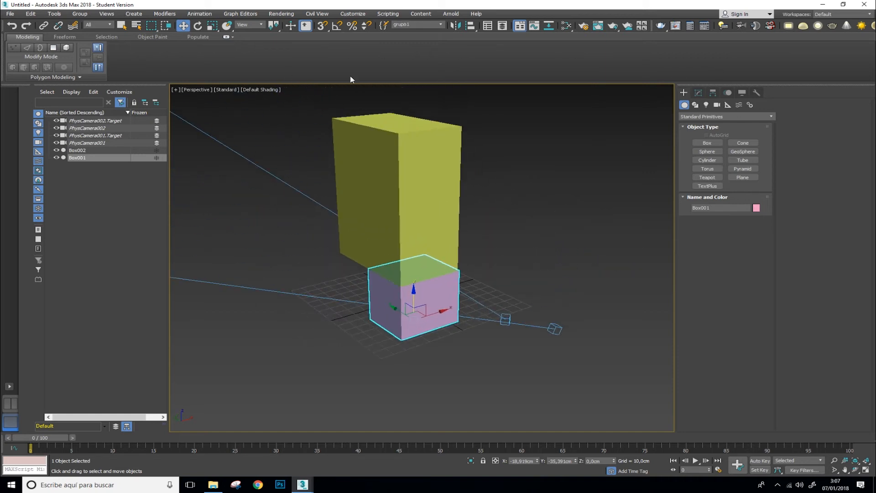
click(338, 25)
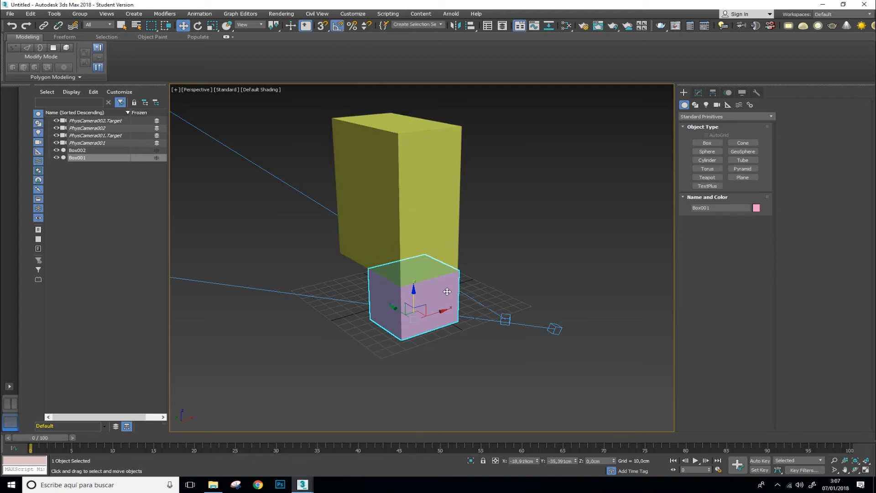
key(e)
Try rotating the pink box 5 degrees about its X axis with angle snapping, and rotate it back.
scroll(470, 347, up, 5)
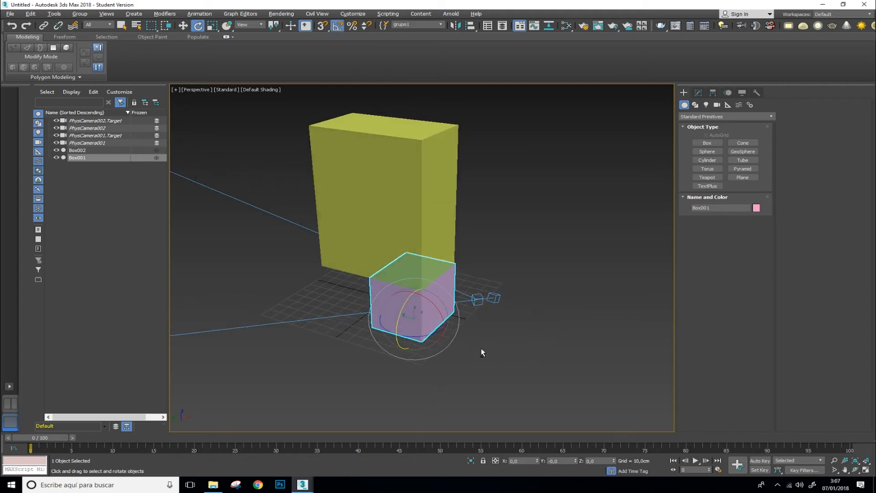
alt+middle_drag(421, 327, 420, 325)
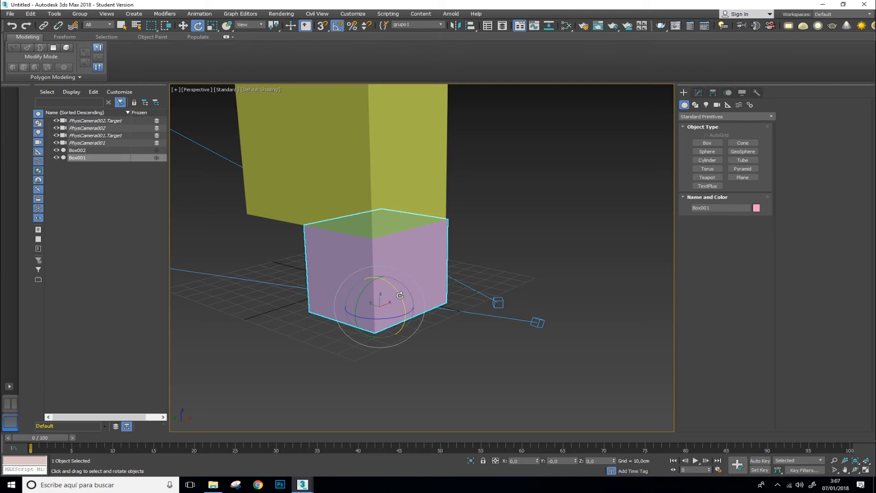
mouse_move(400, 295)
mouse_down()
mouse_move(408, 303)
mouse_move(398, 298)
mouse_up()
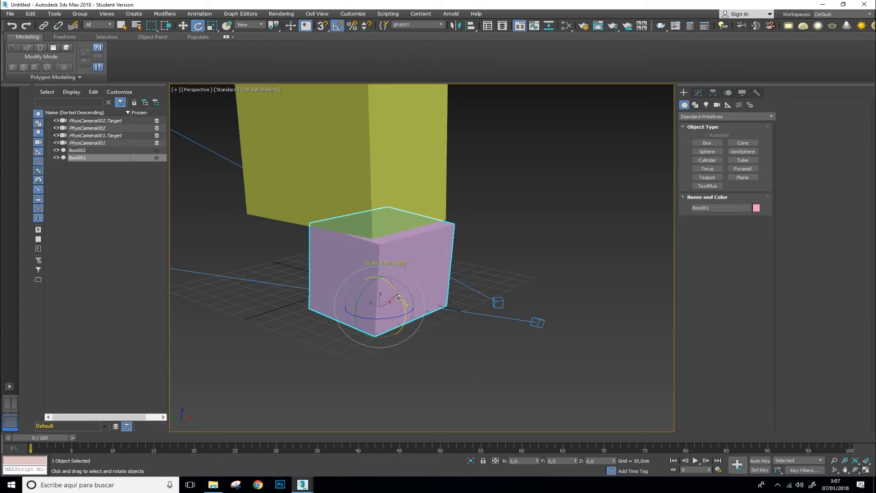
mouse_move(399, 298)
mouse_down()
mouse_move(402, 321)
mouse_move(379, 297)
mouse_move(398, 307)
mouse_move(392, 298)
mouse_up()
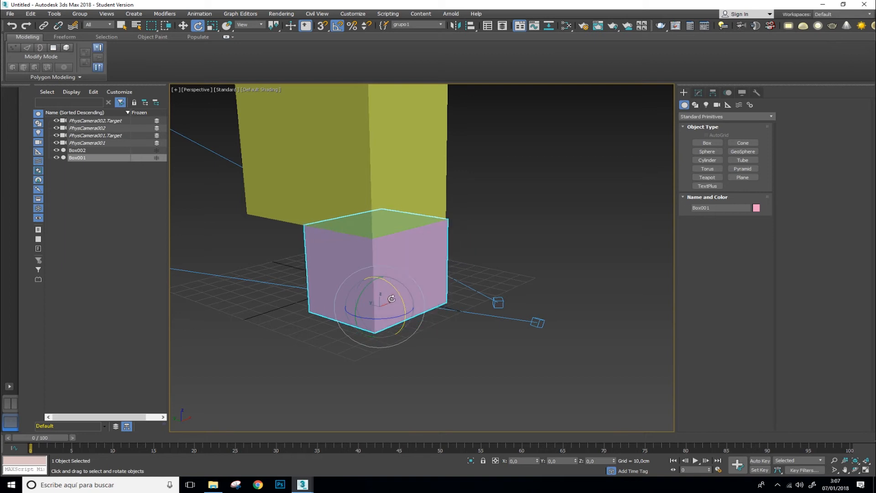
Set the angle snap increment to 20 degrees and try rotating the pink box about its X axis.
click(338, 30)
right_click(337, 30)
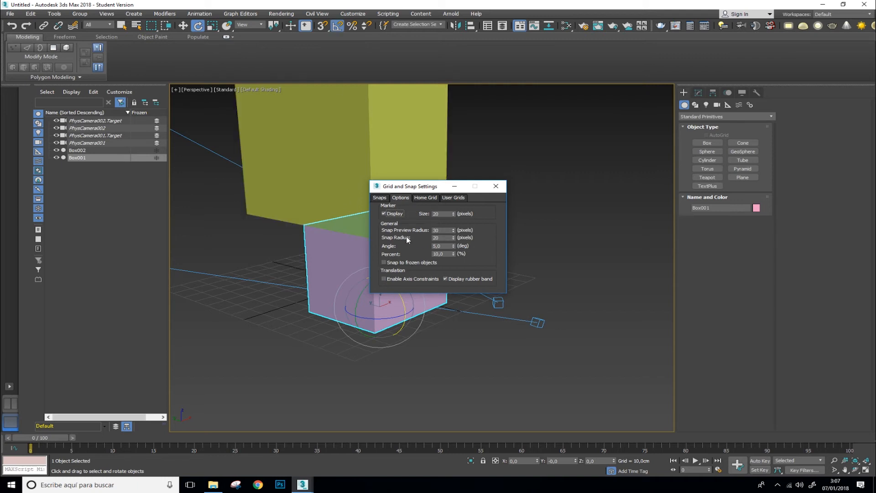
click(445, 246)
text(20)
click(503, 192)
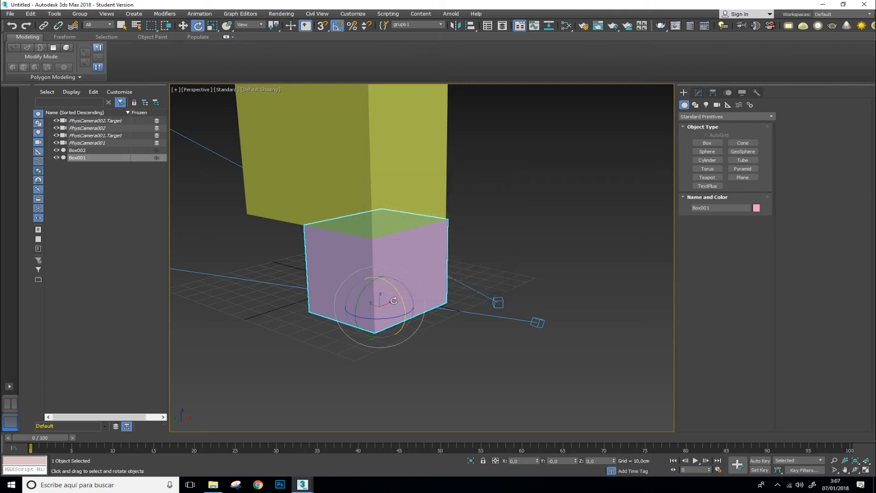
mouse_move(396, 292)
mouse_down()
mouse_move(403, 294)
mouse_move(395, 292)
mouse_up()
Set the angle snap increment to 5 degrees and close the Grid and Snap Settings.
right_click(353, 26)
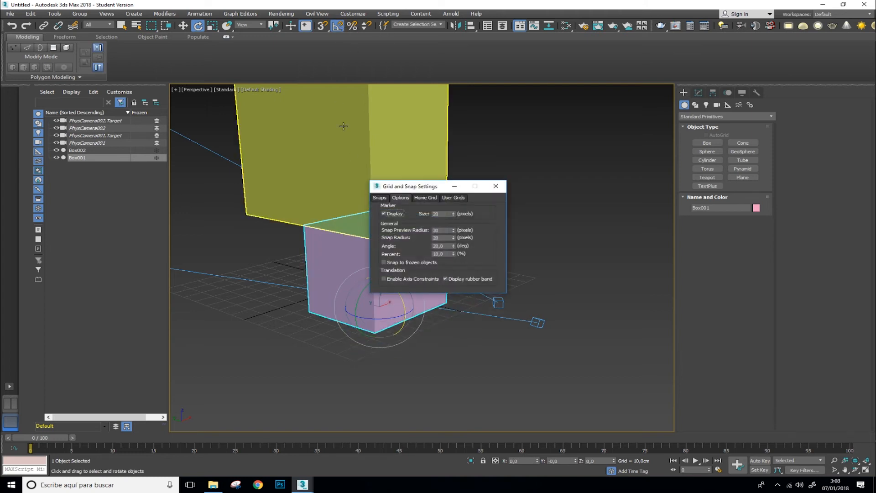
click(440, 246)
text(5)
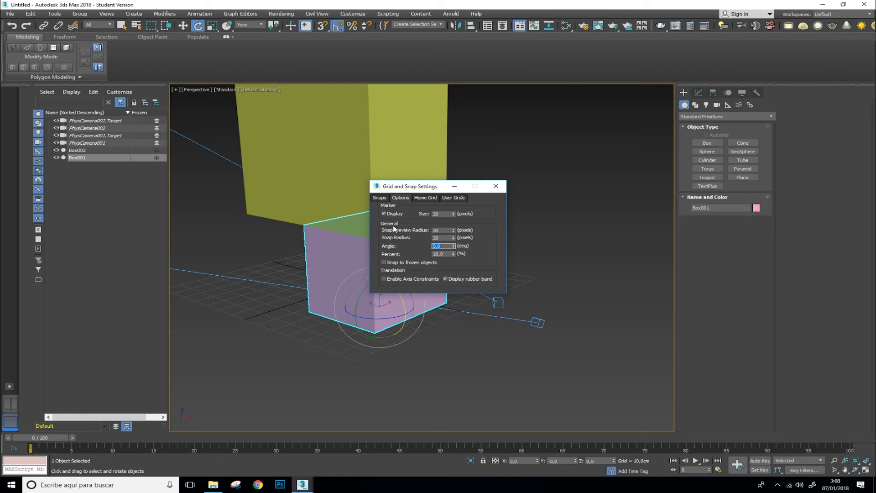
click(455, 198)
click(401, 198)
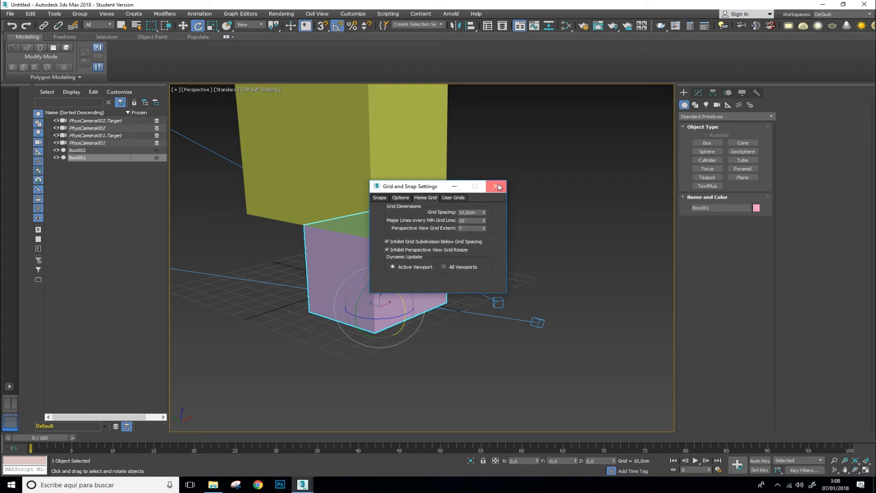
click(496, 186)
Show the Systems category of object types available for creation.
scroll(427, 201, down, 4)
alt+middle_drag(426, 202, 399, 217)
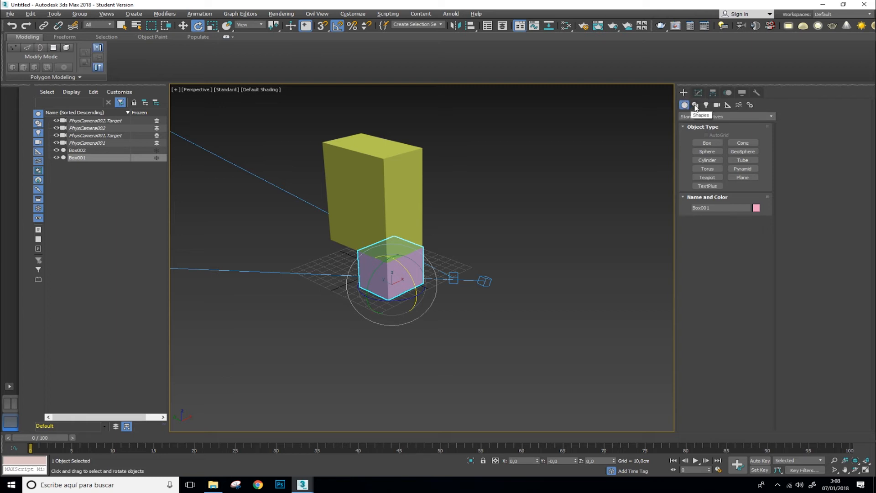
click(751, 106)
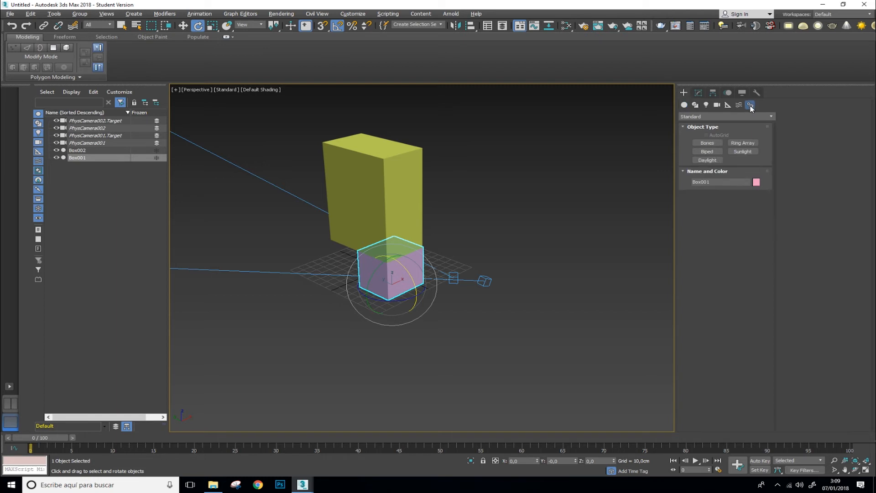
Browse the geometry object types for Standard Primitives, Extended Primitives and Compound Objects, and the list of remaining geometry subcategories.
click(684, 105)
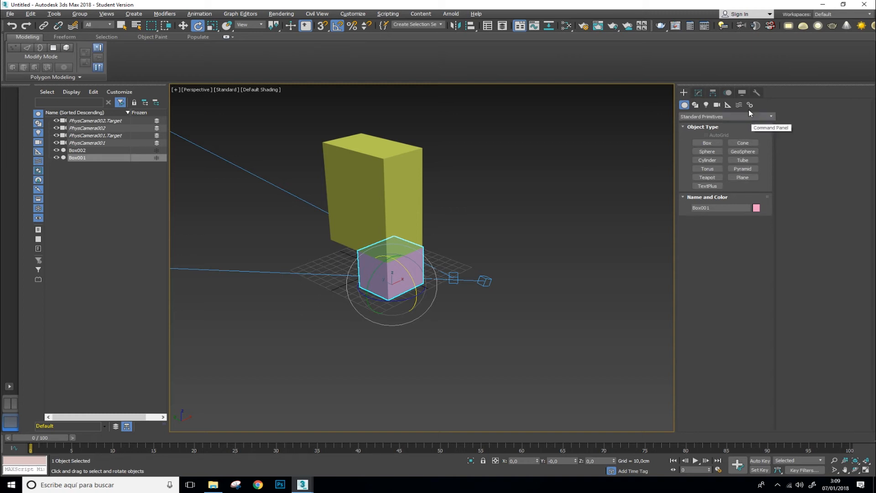
click(771, 118)
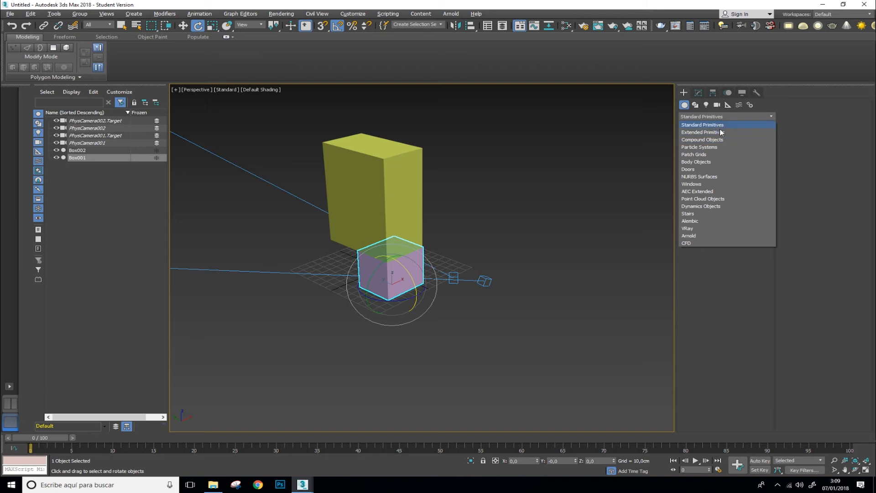
click(744, 133)
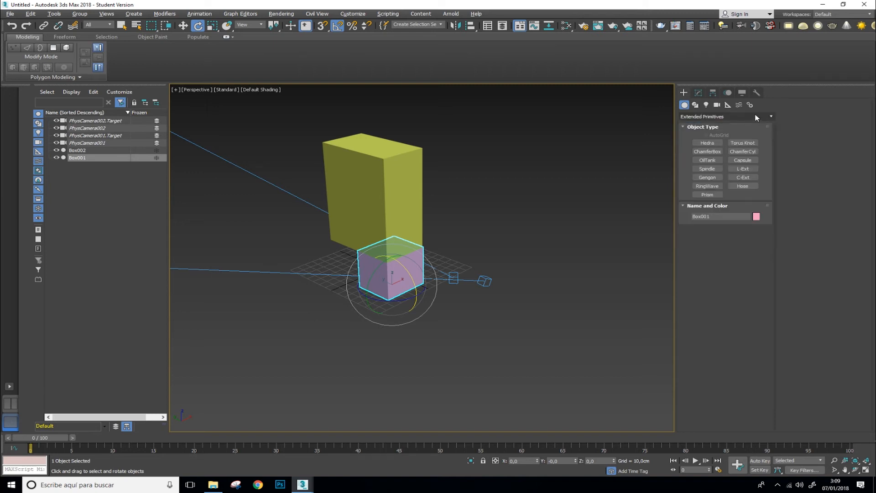
click(757, 118)
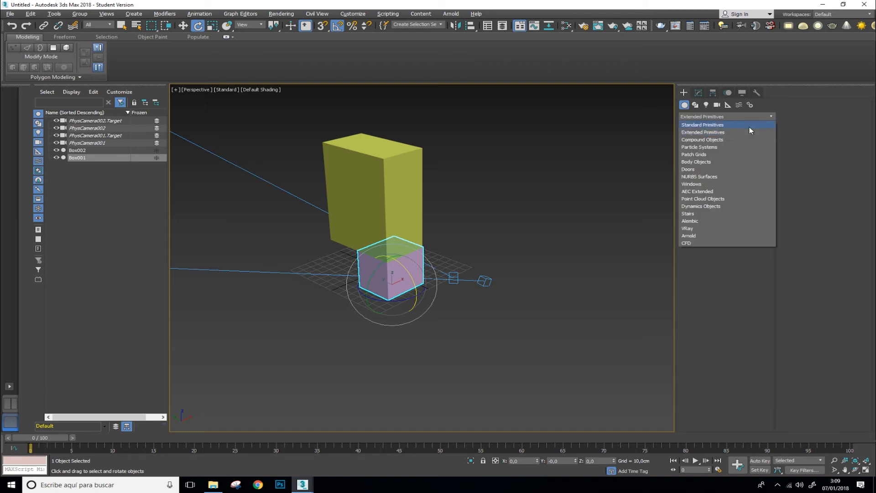
click(736, 141)
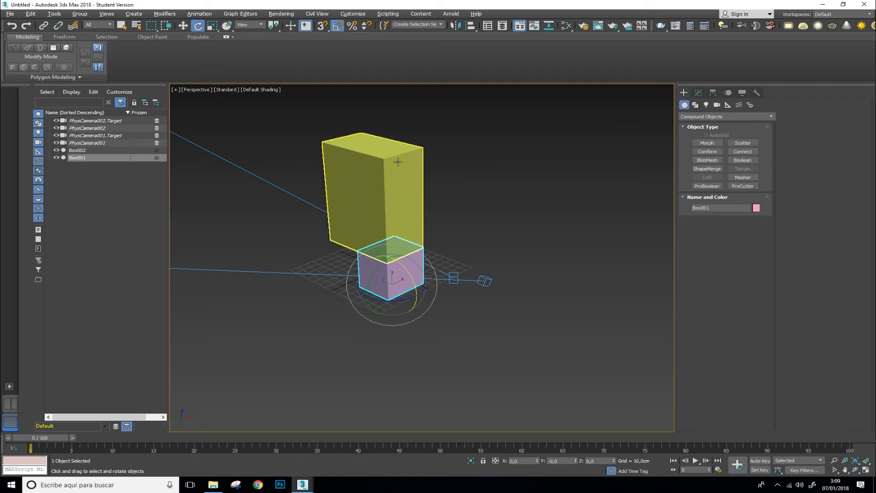
click(719, 117)
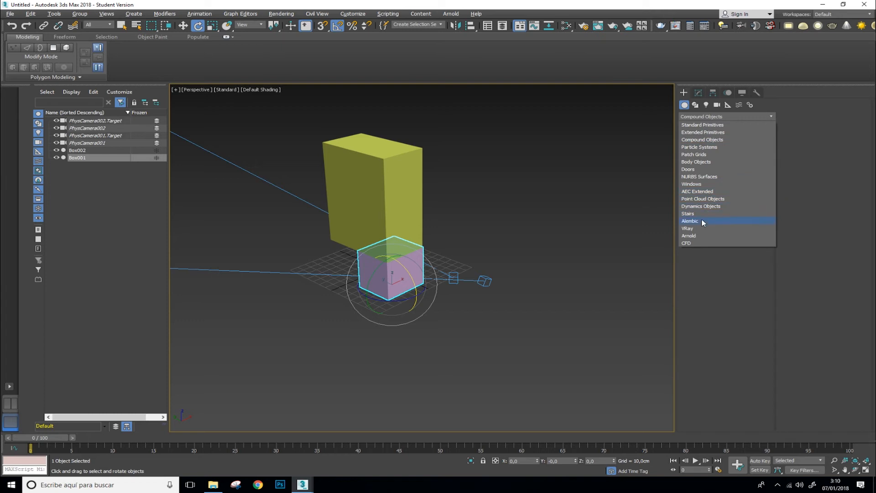
Browse the object types in the Shapes, Lights and Cameras creation categories, including the list of shape subcategories.
click(696, 106)
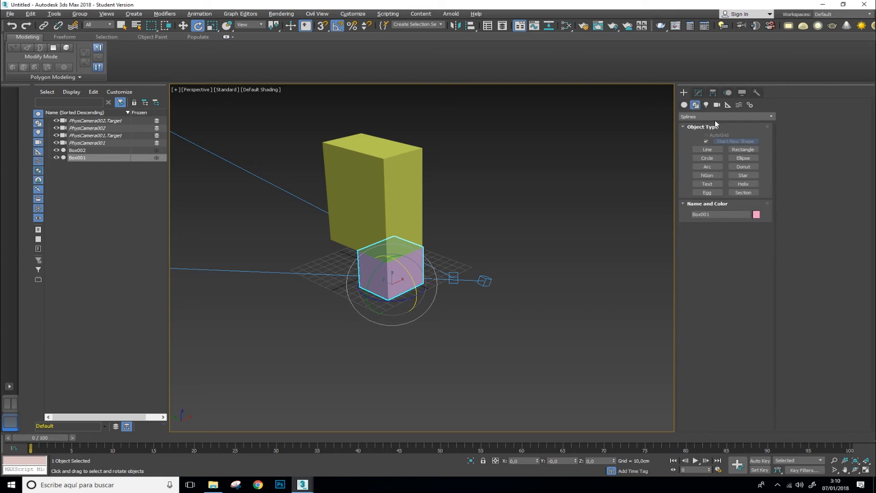
click(716, 117)
click(715, 118)
click(715, 118)
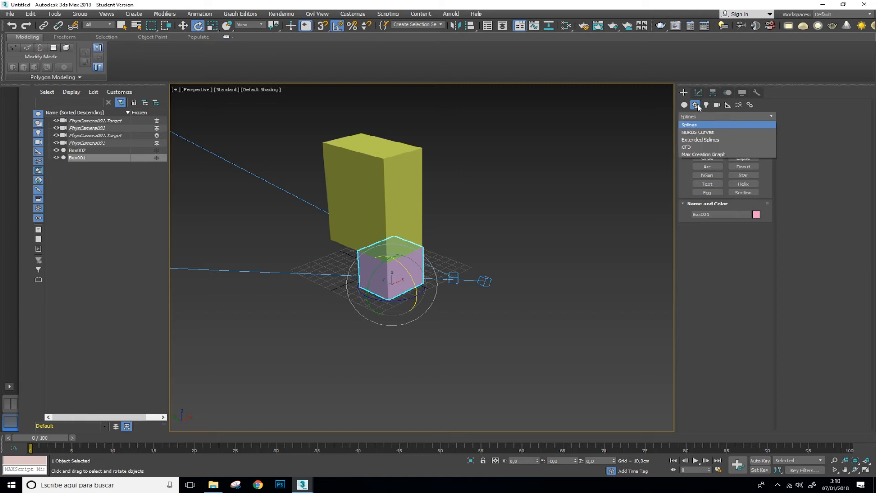
click(697, 107)
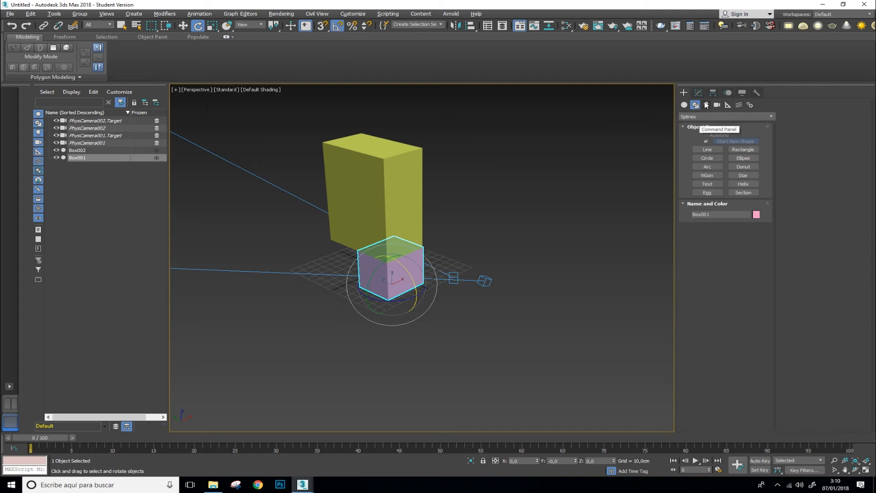
click(707, 105)
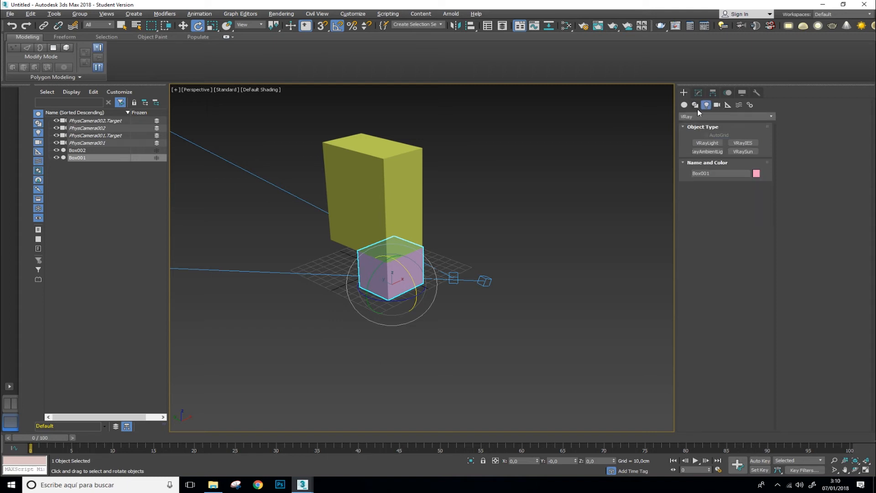
click(719, 106)
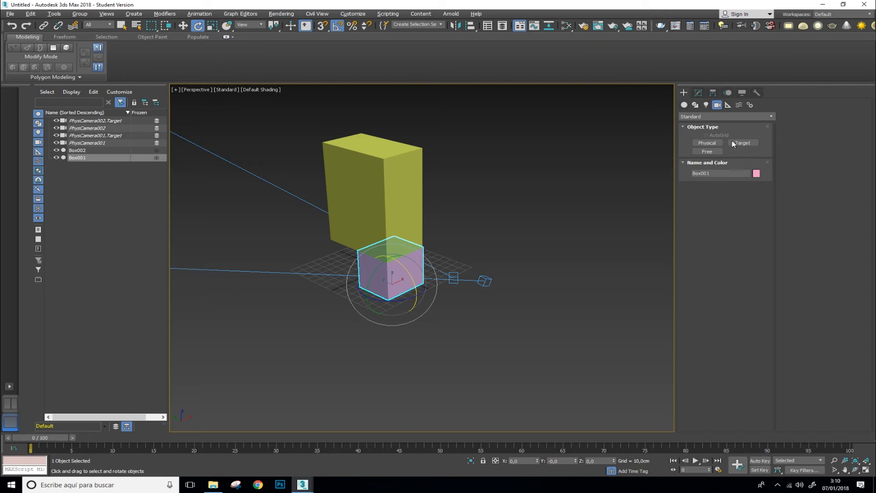
Show the editable box parameters and compare those of the yellow and pink boxes, ending with the pink box selected.
click(701, 93)
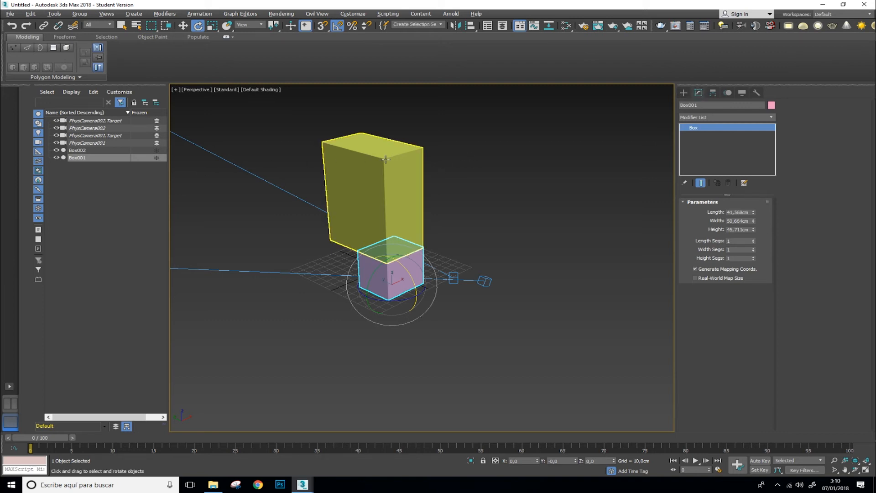
click(398, 218)
click(407, 281)
click(400, 186)
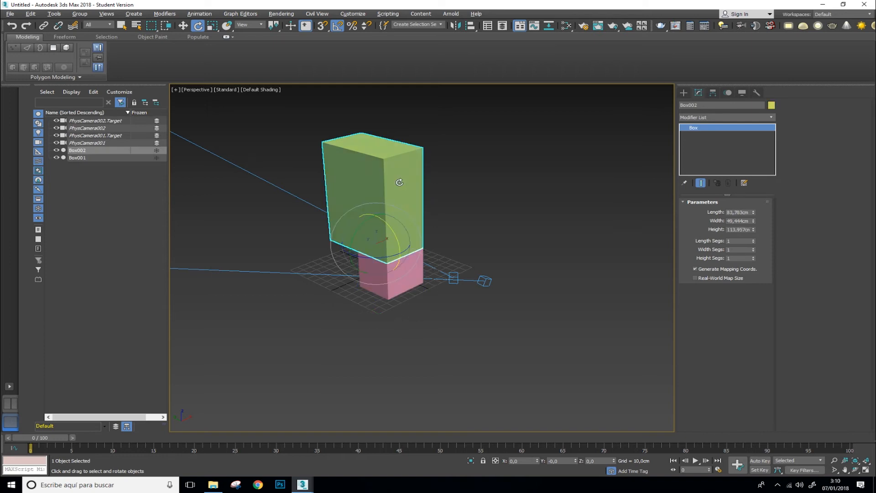
click(414, 278)
click(407, 196)
alt+middle_drag(352, 194, 330, 195)
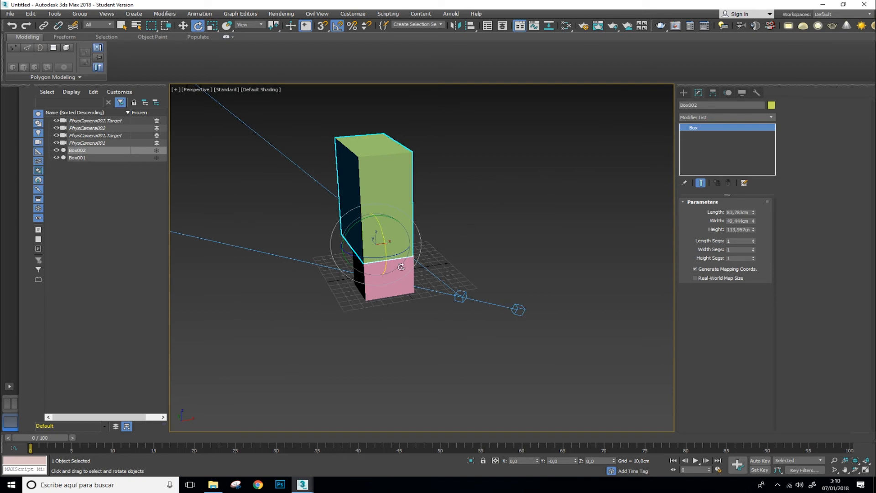
click(401, 288)
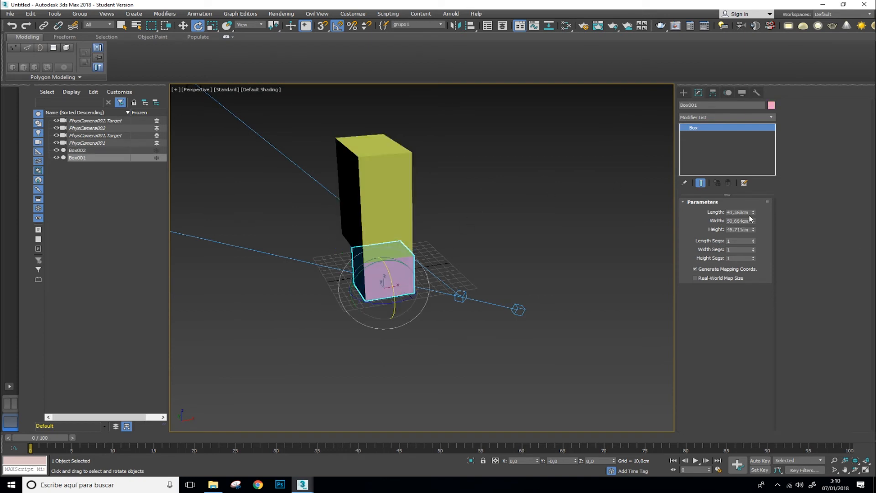
Resize the pink box to about 97 cm long, 74 cm wide and 36 cm high, with 53 length segments.
drag(753, 213, 826, 168)
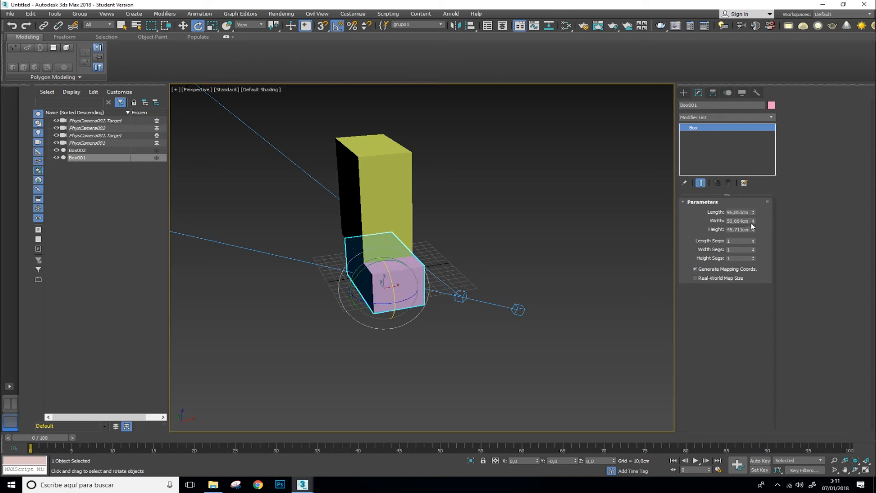
drag(753, 221, 762, 182)
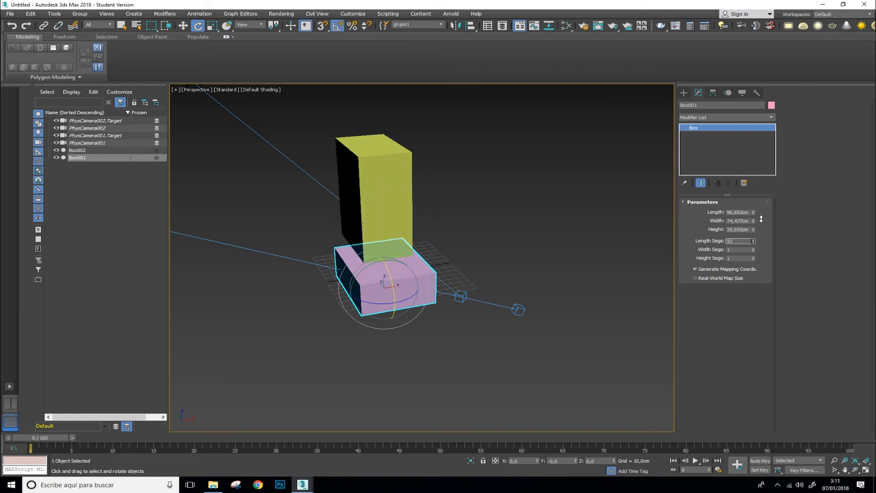
Display edged faces in the perspective view and set the pink box to 39 width segments and 27 height segments.
scroll(392, 278, up, 8)
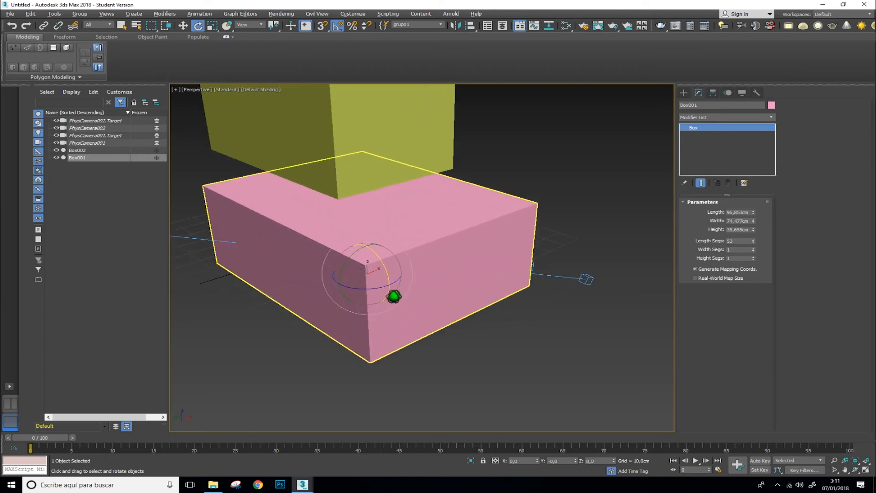
key(F4)
key(F4)
key(F4)
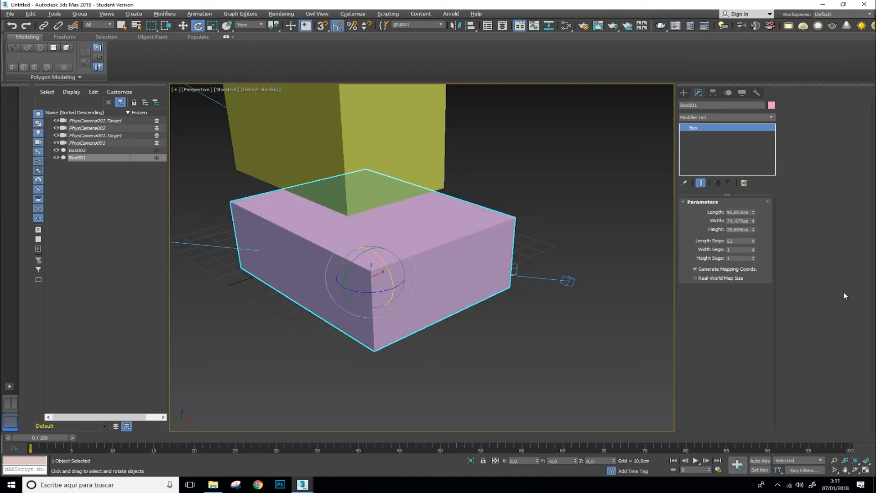
mouse_move(754, 250)
mouse_down()
mouse_move(761, 233)
mouse_move(755, 249)
mouse_up()
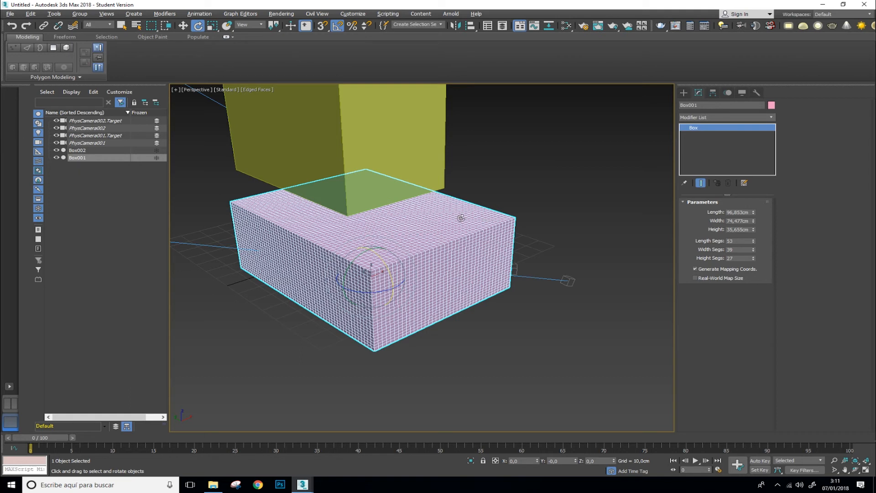
Show the pivot adjustment settings for the pink box and examine its pivot location from several angles.
click(714, 93)
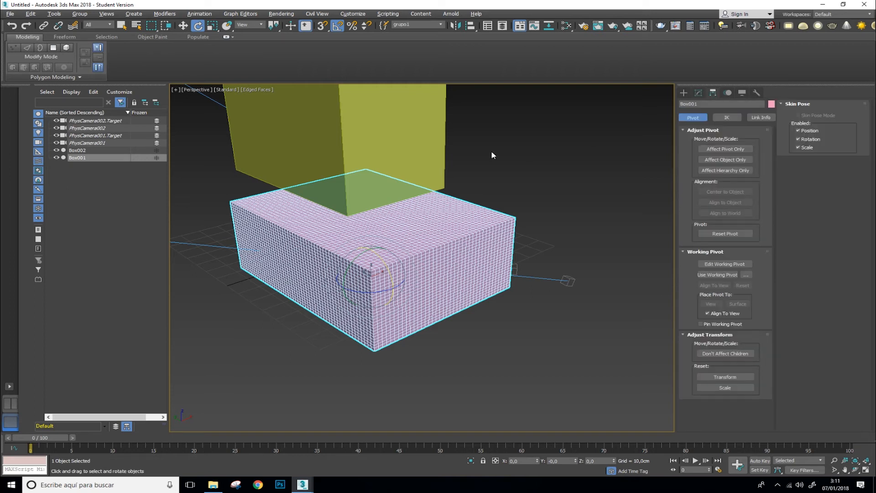
scroll(492, 156, down, 6)
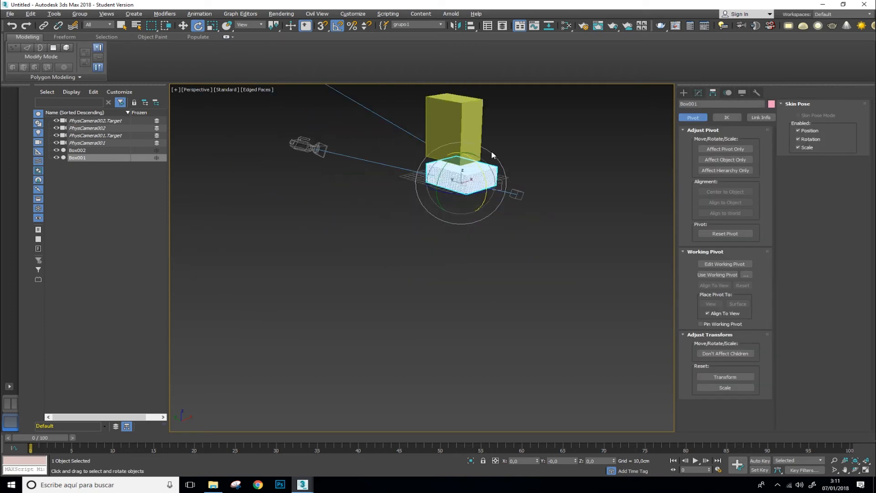
scroll(492, 155, up, 4)
mouse_move(492, 155)
alt+middle_down()
mouse_move(469, 151)
mouse_move(482, 168)
alt+middle_up()
scroll(482, 165, down, 2)
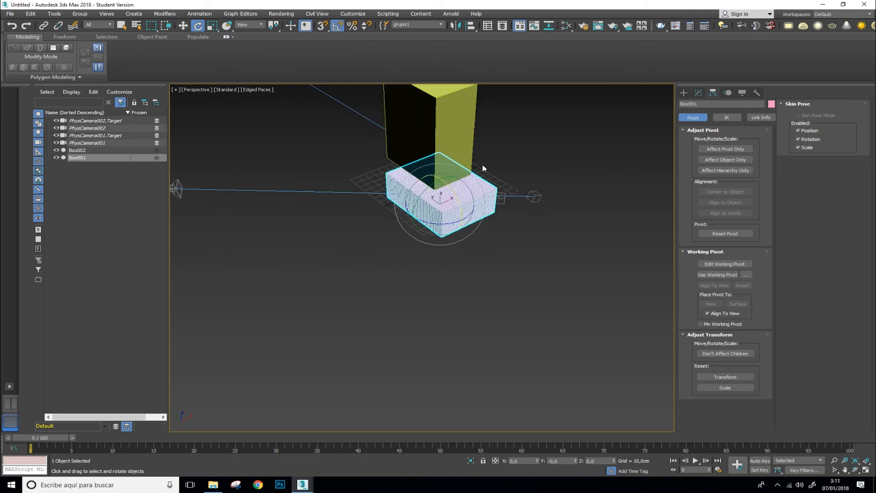
scroll(485, 151, up, 2)
scroll(485, 150, down, 2)
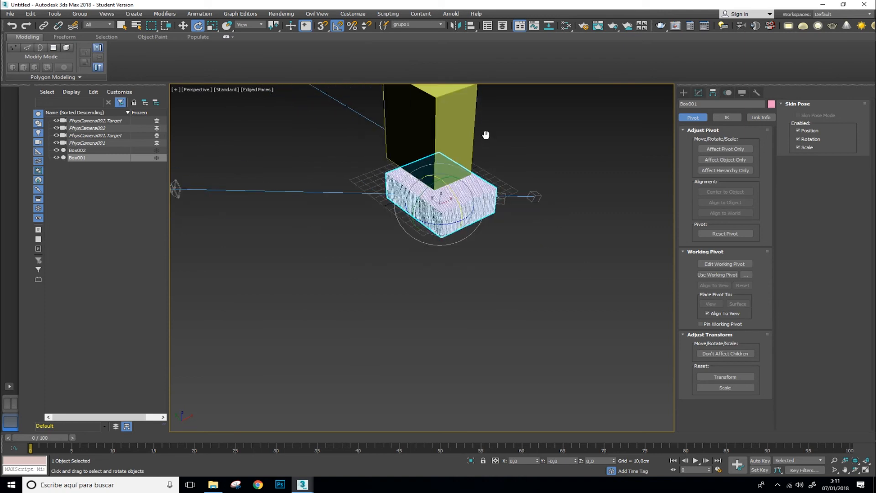
alt+middle_drag(485, 133, 455, 187)
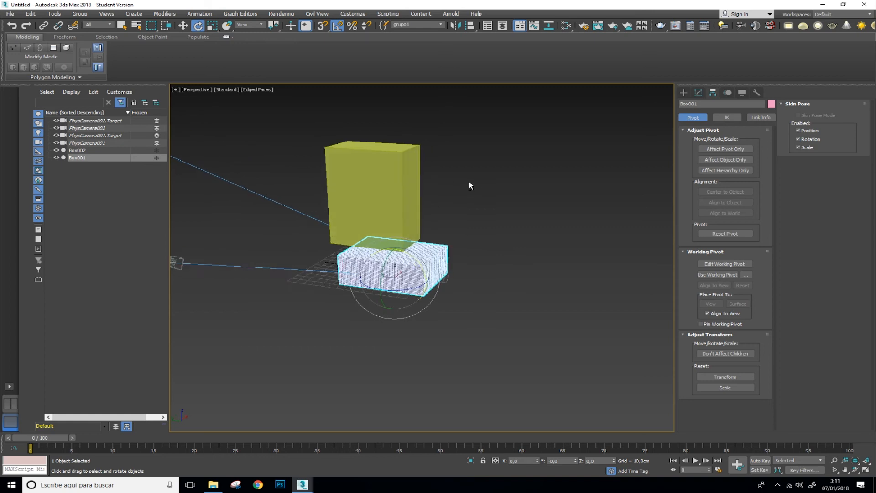
scroll(411, 295, up, 5)
scroll(384, 288, down, 4)
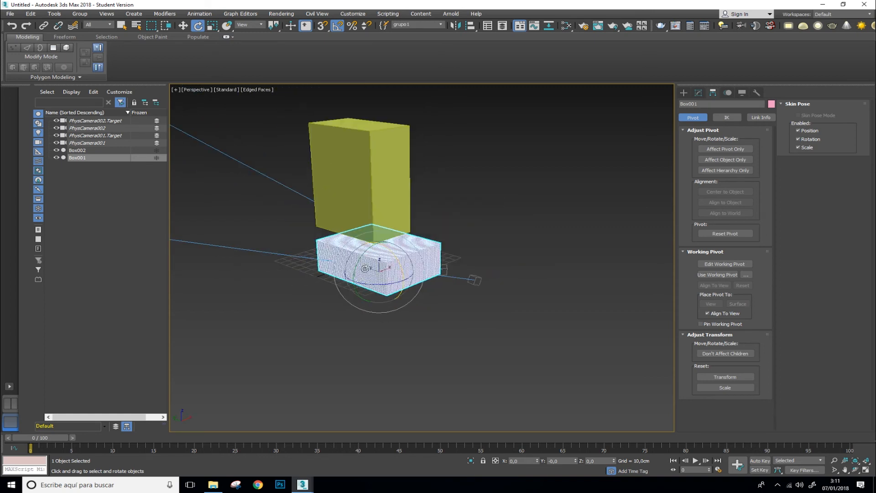
Activate the Move tool and examine the pink box's segmented faces and move gizmo up close from different angles.
key(w)
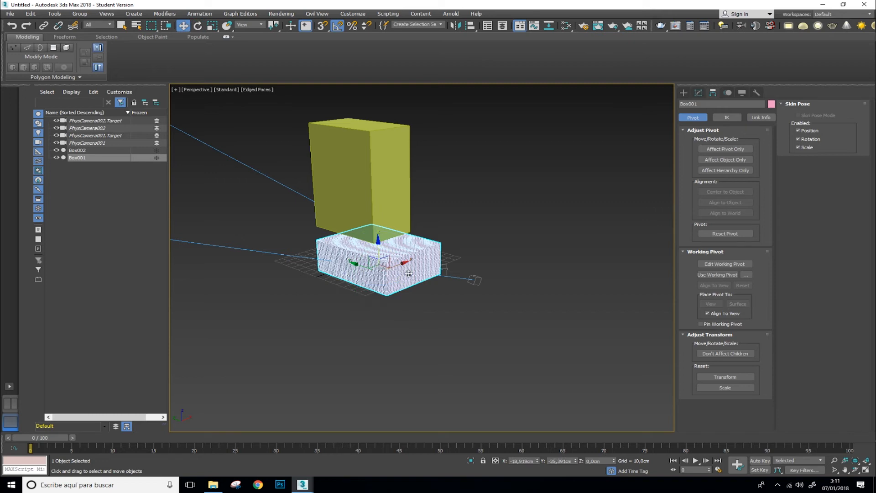
alt+middle_drag(382, 279, 447, 270)
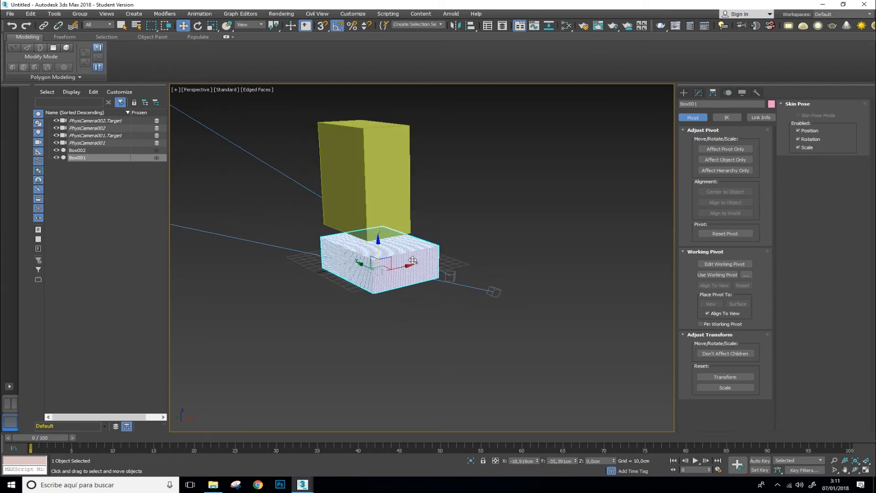
scroll(360, 274, up, 6)
scroll(359, 273, down, 5)
scroll(360, 274, up, 6)
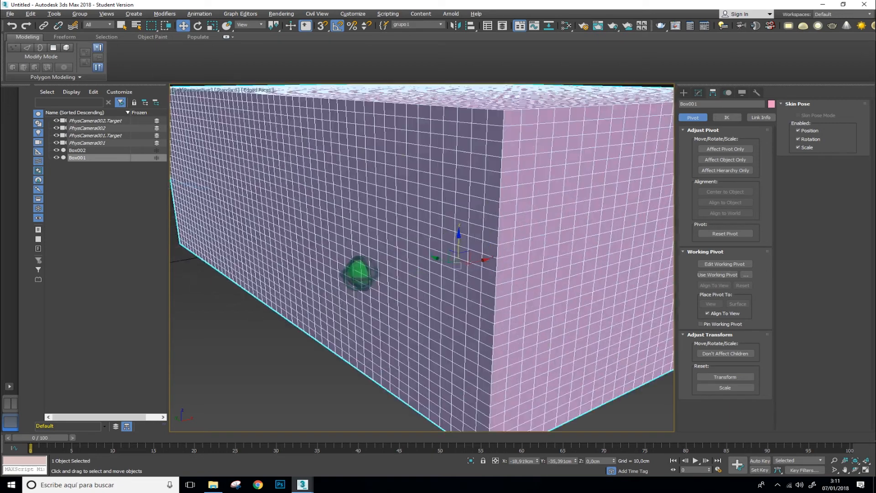
scroll(359, 274, down, 8)
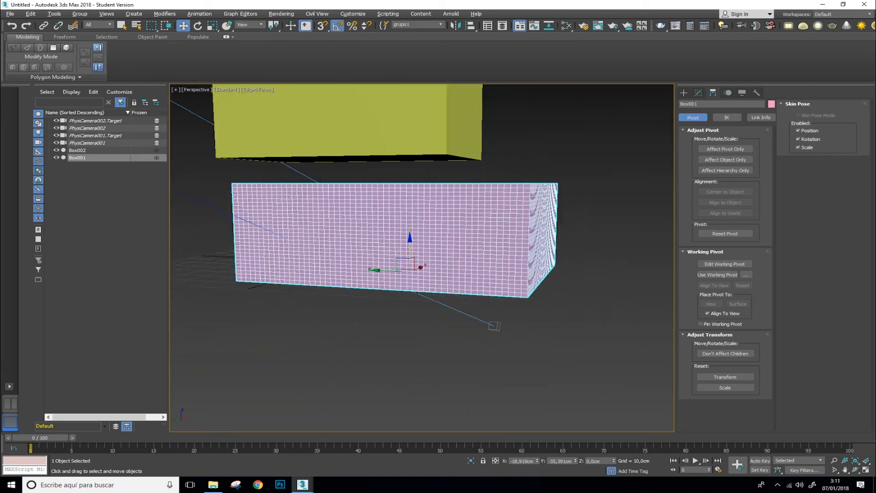
mouse_move(359, 274)
alt+middle_down()
mouse_move(418, 230)
mouse_move(407, 265)
mouse_move(331, 292)
mouse_move(359, 248)
mouse_move(443, 243)
mouse_move(367, 274)
alt+middle_up()
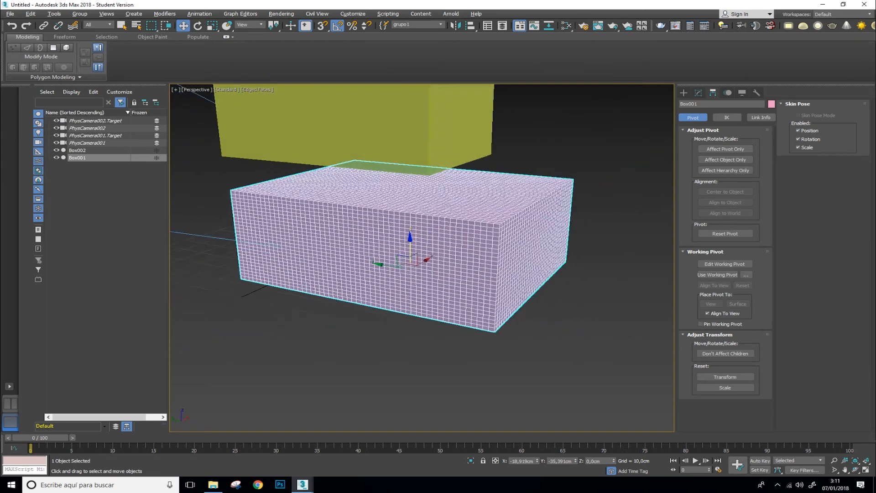
alt+middle_drag(342, 303, 391, 272)
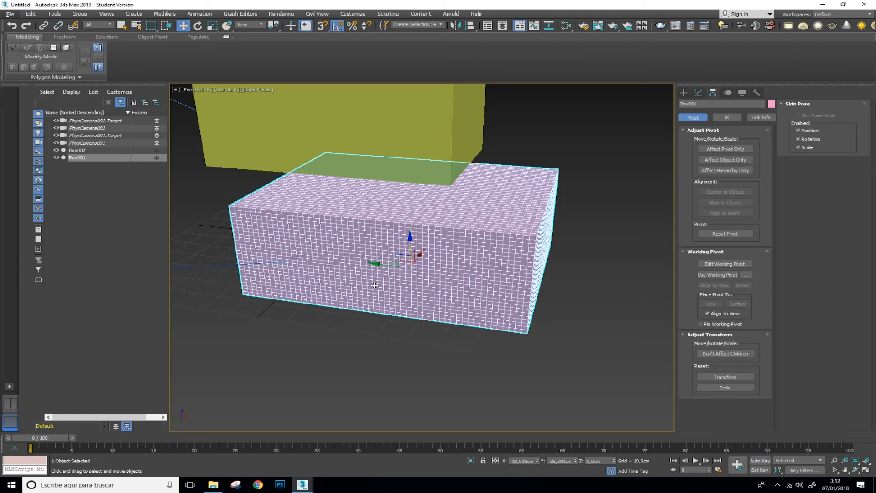
alt+middle_drag(374, 285, 317, 272)
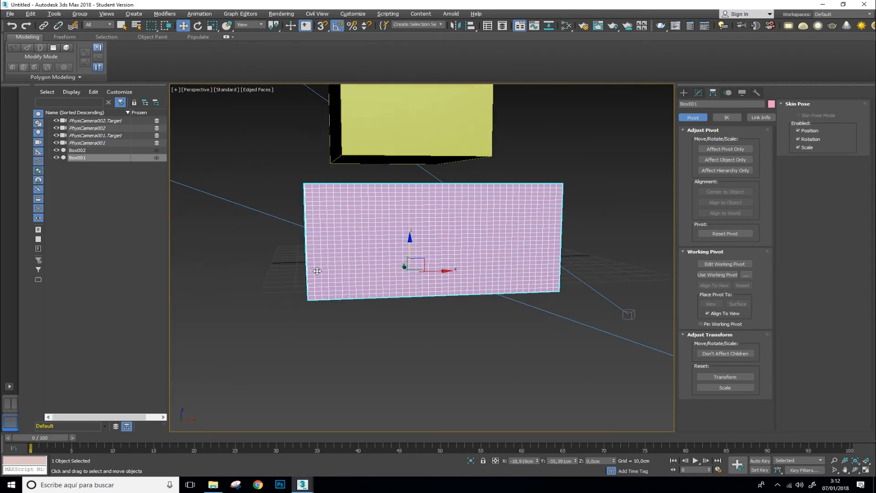
key(shift+z)
key(shift+y)
Select the yellow box and turn on Affect Pivot Only for it.
alt+middle_drag(470, 194, 489, 214)
scroll(439, 222, down, 3)
click(435, 138)
alt+middle_drag(434, 138, 386, 224)
scroll(424, 223, down, 3)
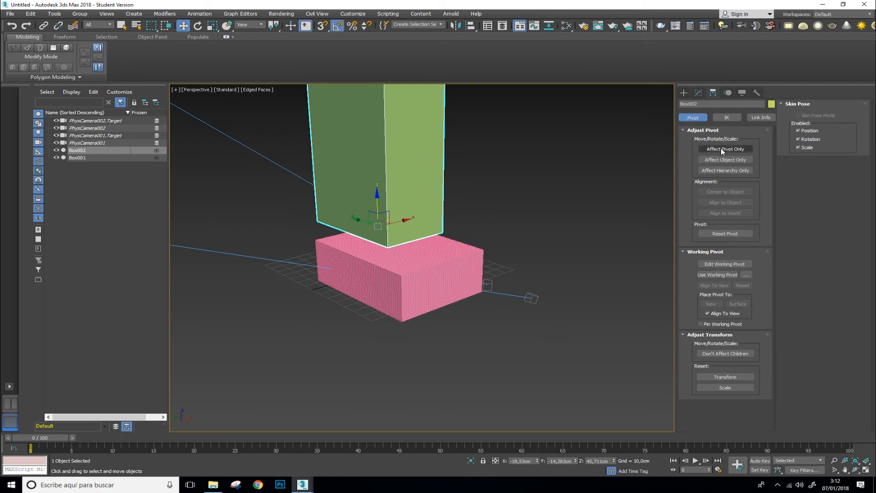
click(743, 149)
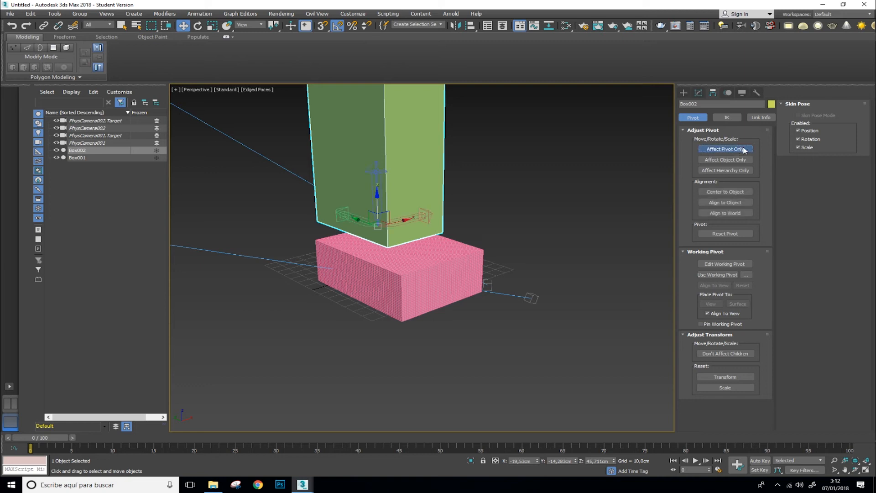
Raise the yellow box's pivot, and with angle snap off and 3D snap on, snap it to the box's near upper corner.
drag(377, 197, 412, 137)
middle_drag(411, 138, 397, 257)
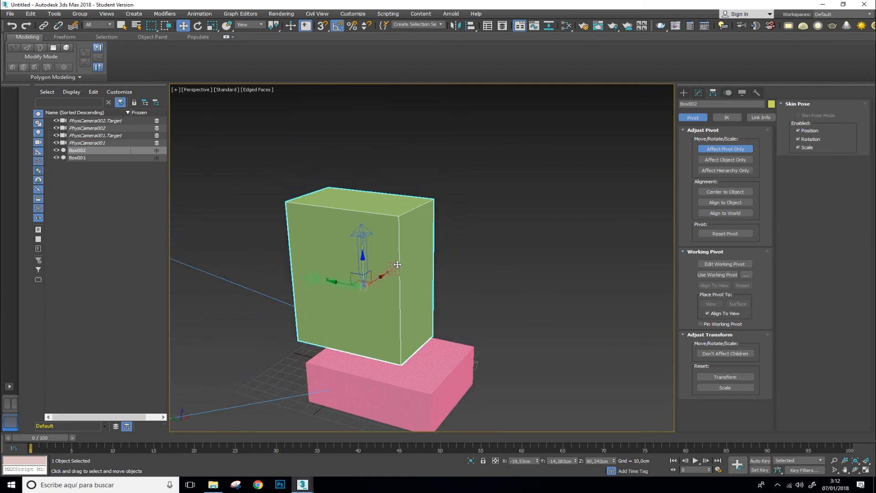
click(338, 26)
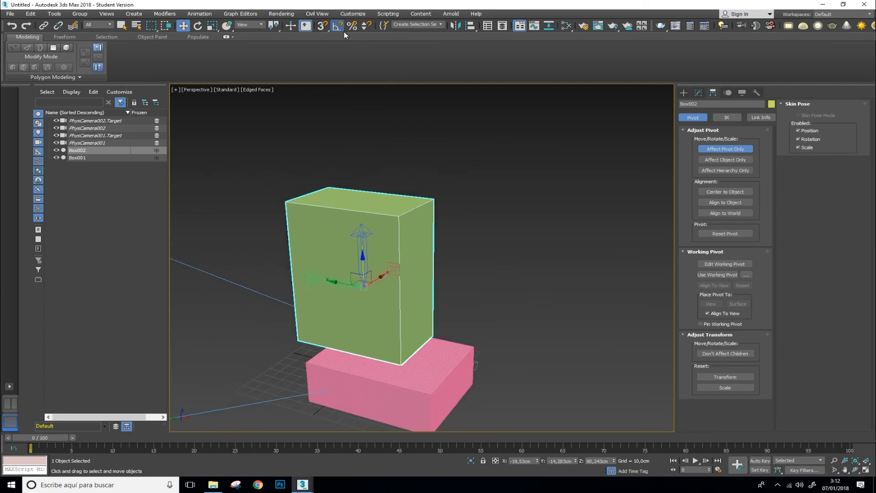
click(322, 27)
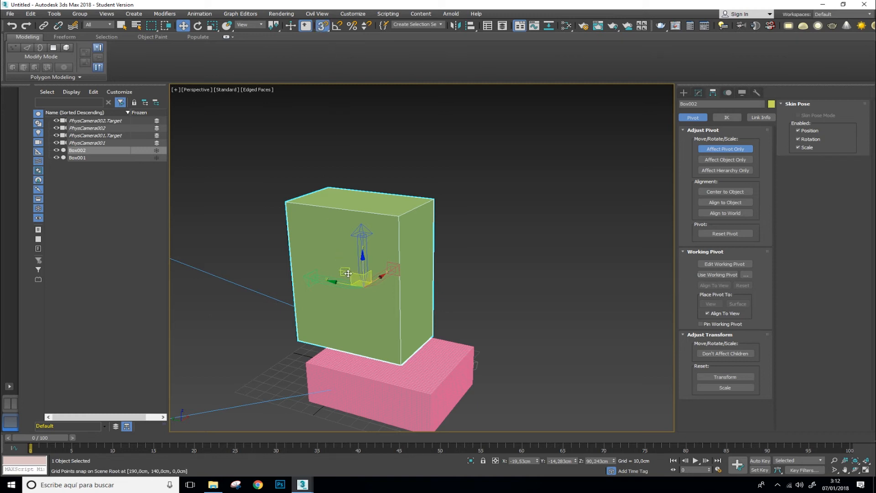
drag(364, 283, 397, 221)
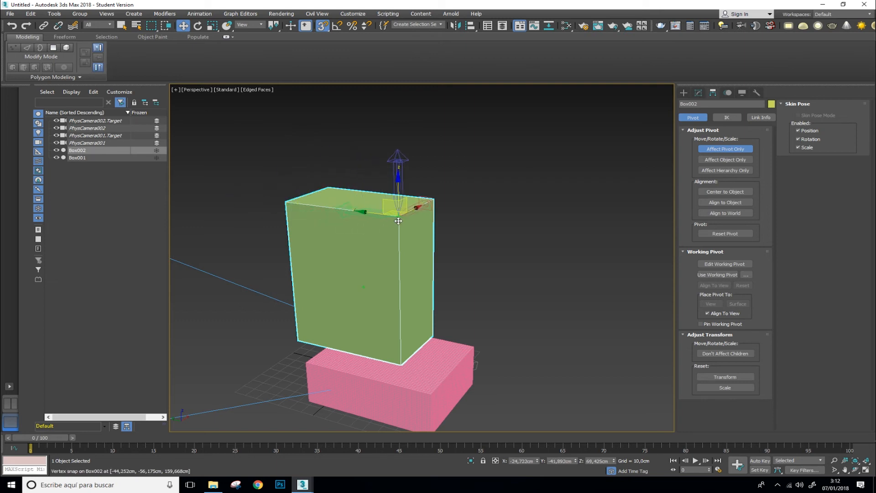
alt+middle_drag(407, 276, 442, 268)
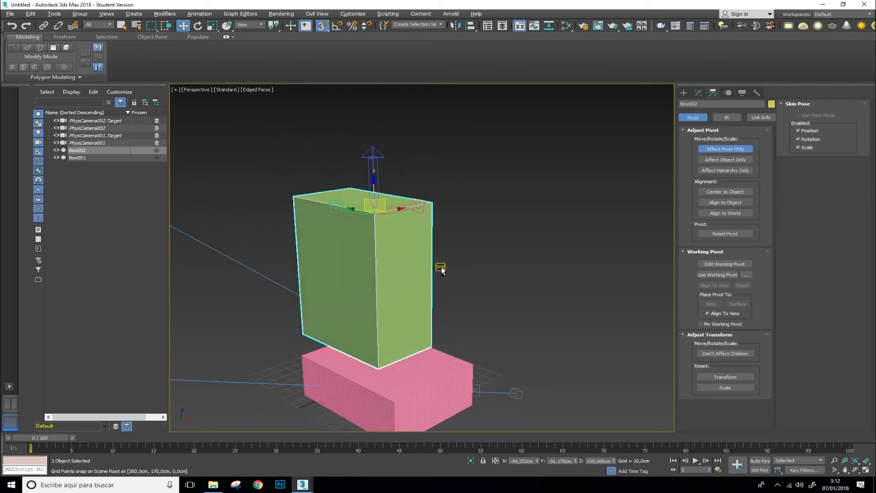
Turn off 3D snap, center the yellow box's pivot to the object, and turn off Affect Pivot Only.
click(322, 26)
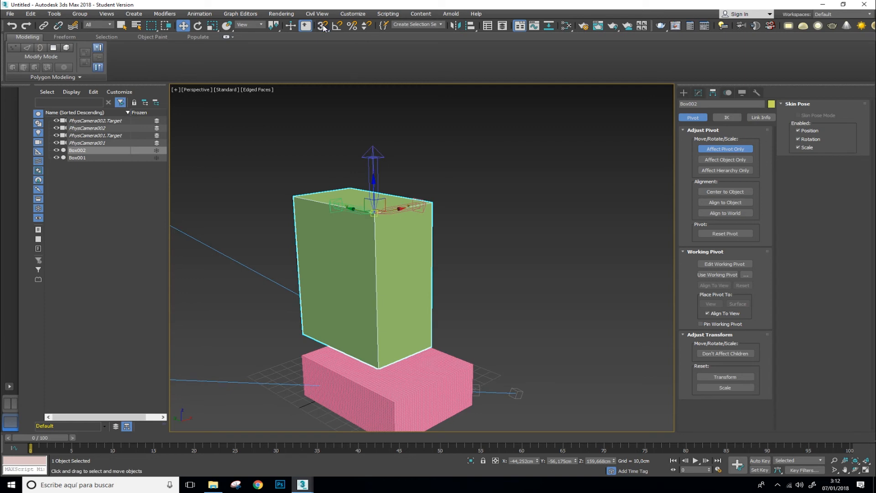
click(730, 197)
alt+middle_drag(417, 252, 489, 251)
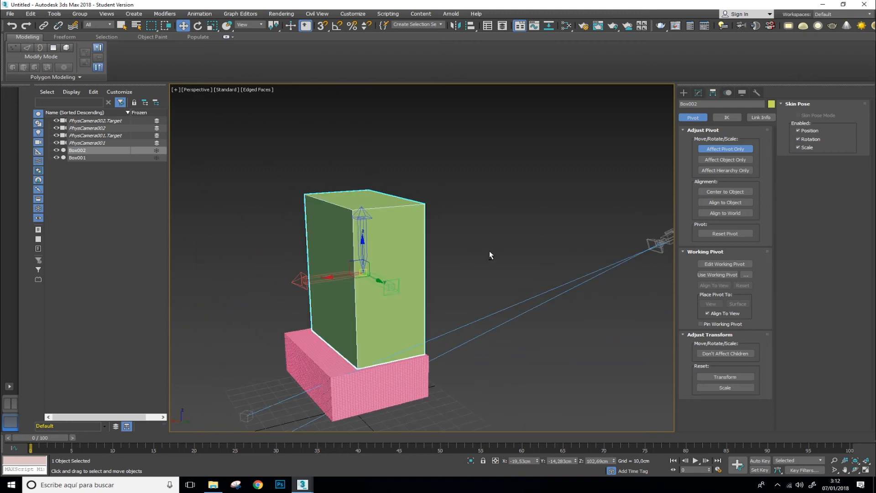
click(724, 150)
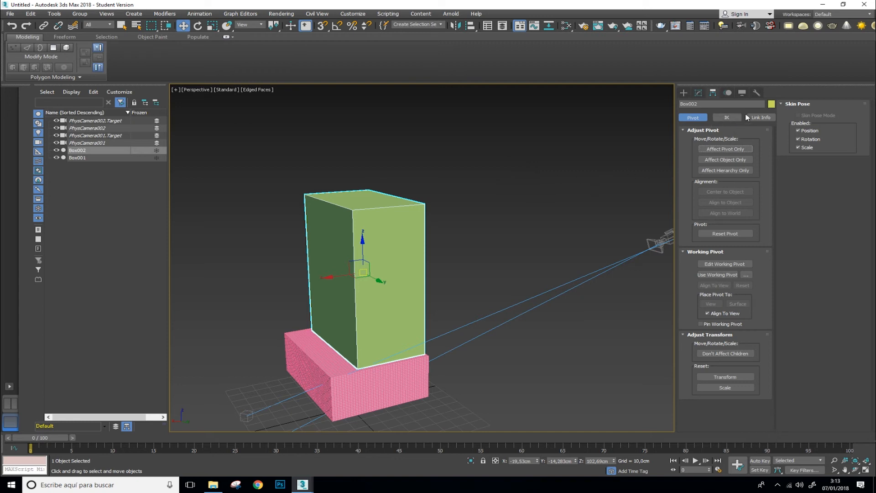
Examine the yellow box's inverse kinematics settings and its link locks and inheritance options.
click(728, 118)
click(759, 118)
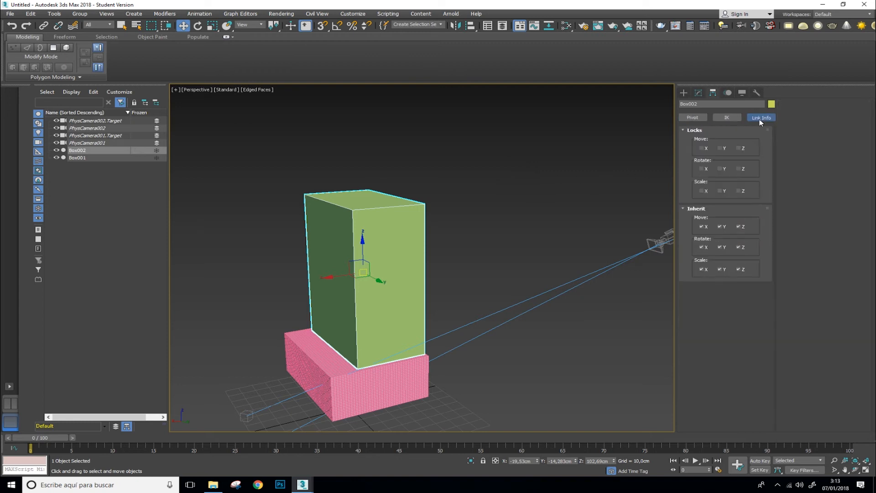
click(722, 119)
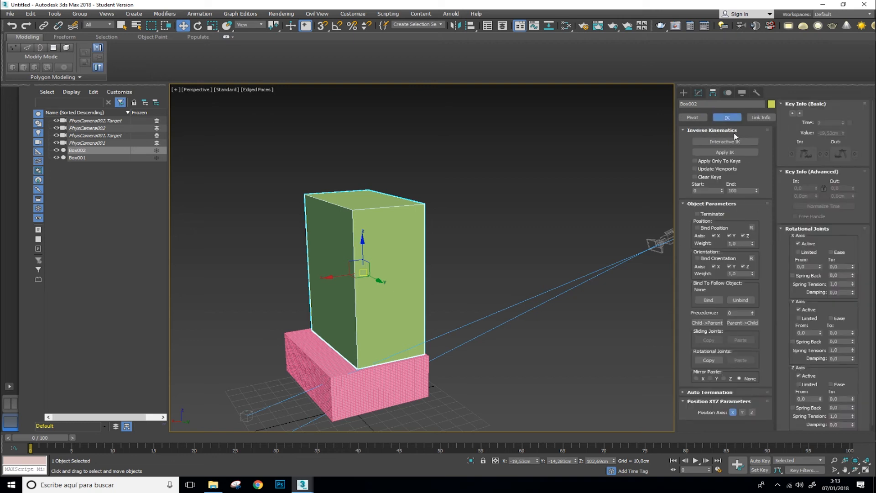
click(768, 119)
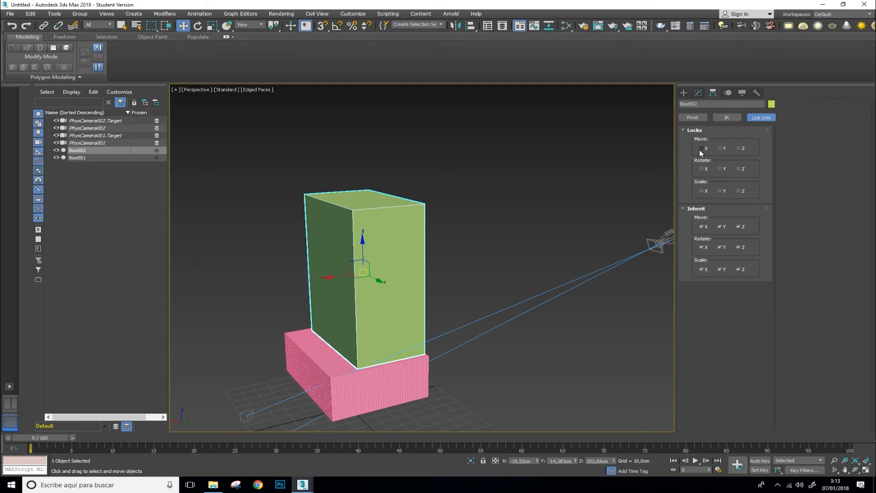
Deselect the yellow box, switch the perspective view to PhysCamera001, and pan the camera around the boxes.
alt+middle_drag(517, 228, 560, 225)
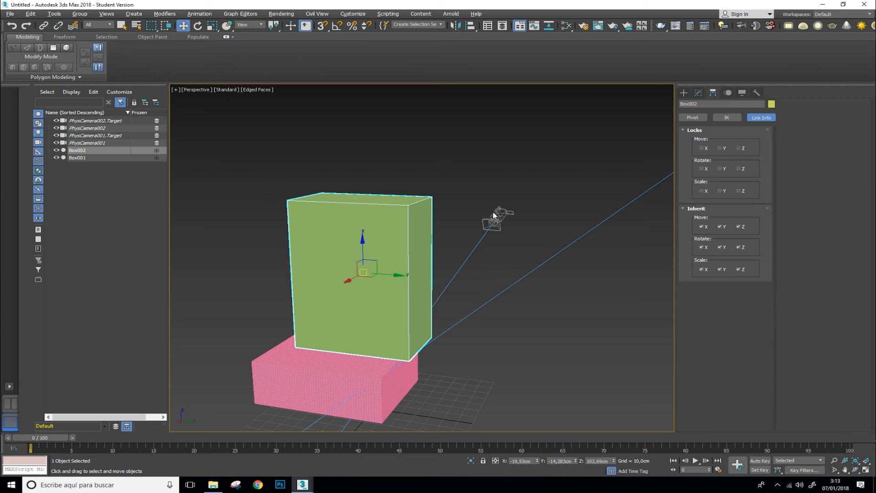
alt+middle_drag(493, 212, 451, 214)
scroll(497, 225, down, 3)
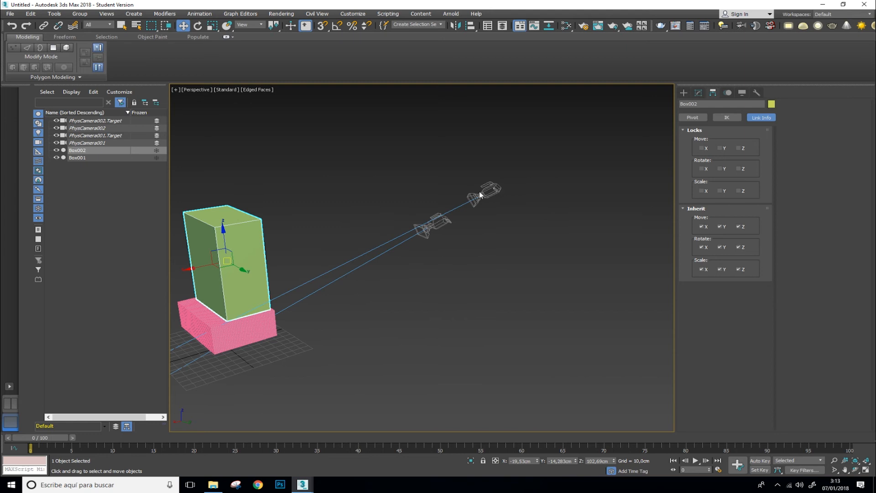
click(484, 197)
key(c)
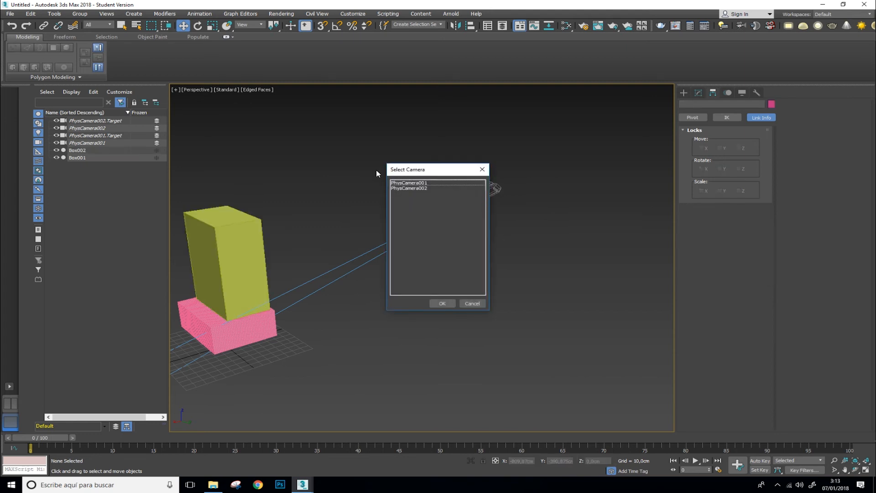
click(412, 183)
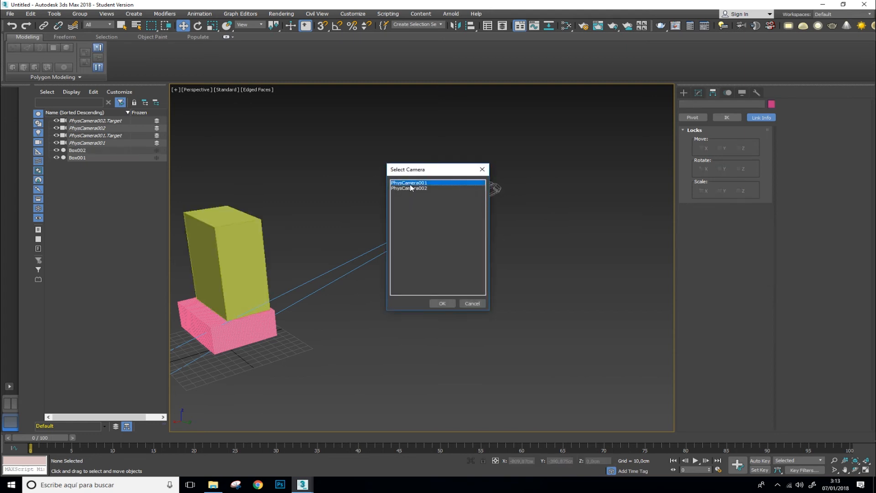
click(447, 304)
middle_drag(478, 303, 425, 329)
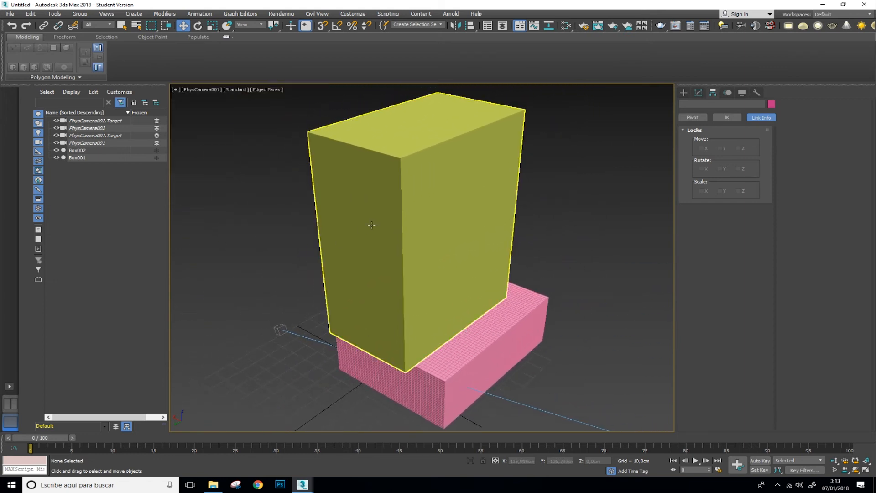
Show all four viewports and pan PhysCamera001 to reframe both boxes.
key(alt+w)
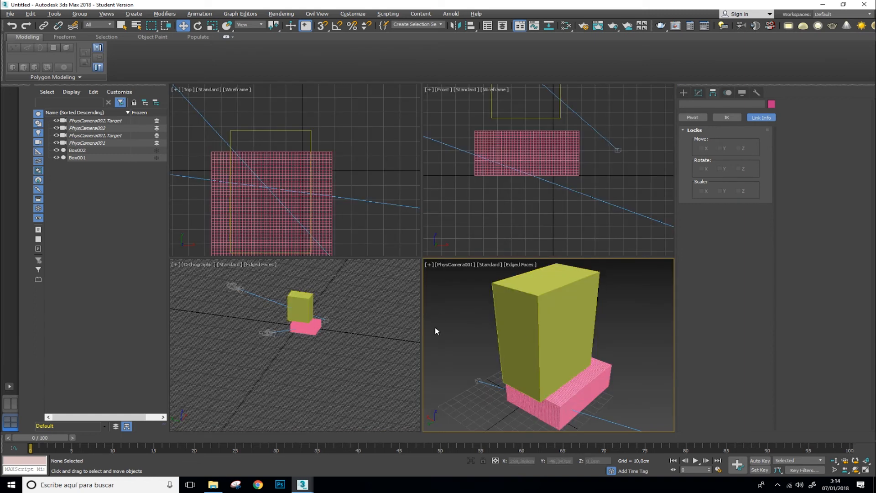
middle_drag(415, 332, 464, 327)
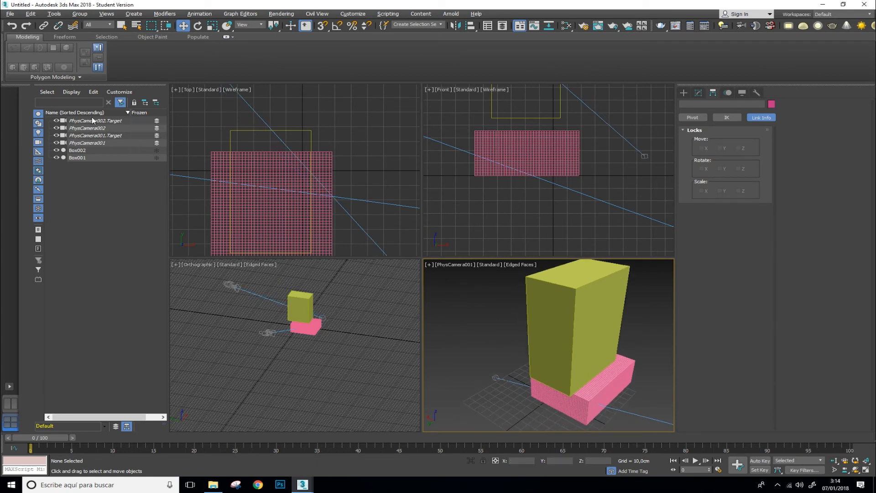
middle_drag(521, 290, 505, 346)
Select PhysCamera001 and lock its move, rotate and scale transforms on the X, Y and Z axes.
click(85, 142)
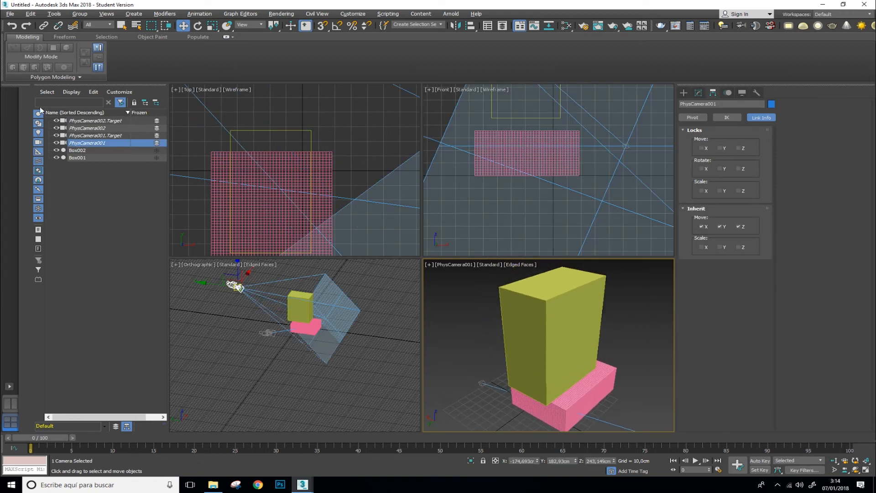
click(701, 148)
click(720, 148)
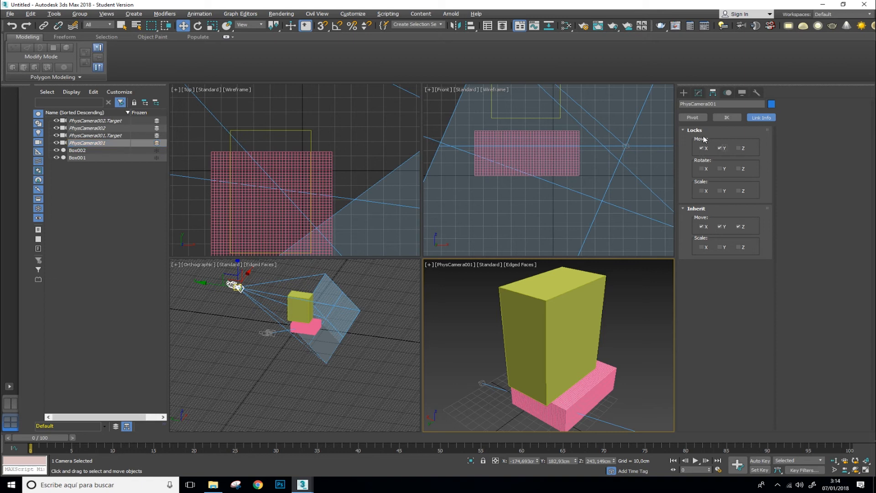
click(739, 149)
click(740, 169)
click(720, 169)
click(702, 169)
click(702, 191)
click(720, 190)
click(740, 192)
Select PhysCamera001.Target and lock its move, rotate and scale transforms on the X, Y and Z axes.
click(116, 136)
click(702, 148)
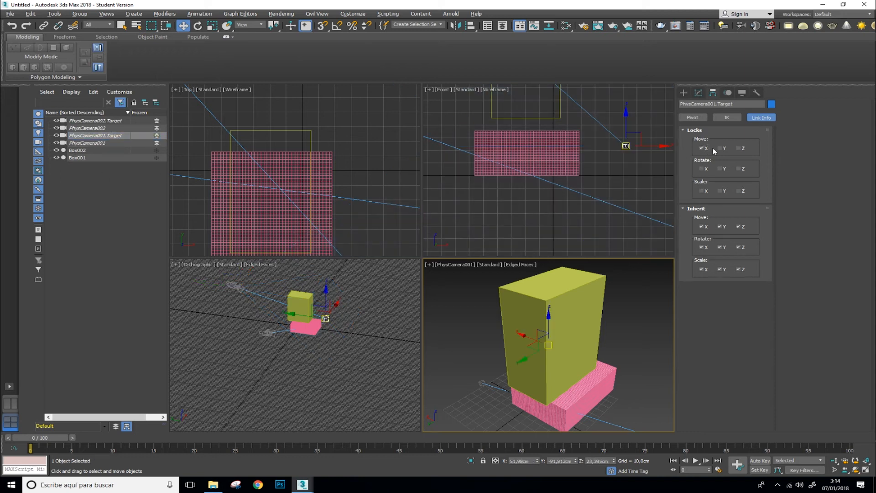
click(719, 149)
click(739, 149)
click(739, 169)
click(720, 169)
click(701, 169)
click(701, 190)
click(720, 191)
click(739, 191)
Clear the selection and maximize the Orthographic viewport.
click(224, 285)
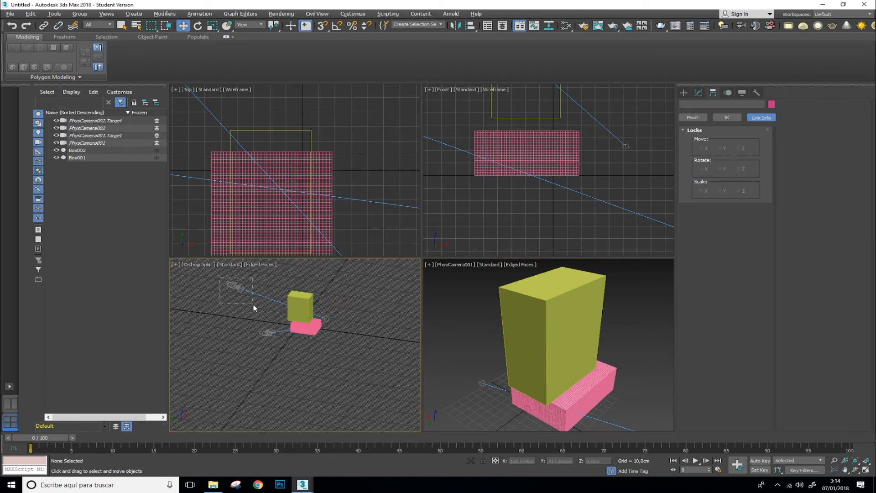
click(581, 331)
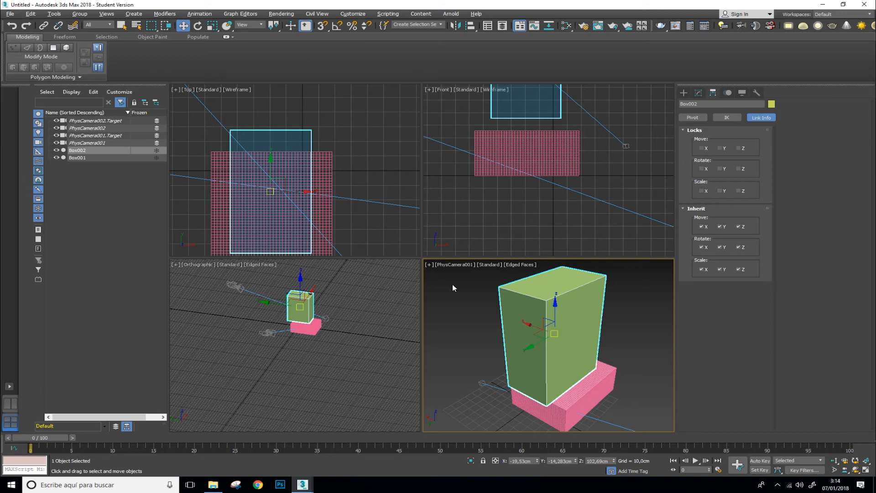
click(374, 344)
key(alt+w)
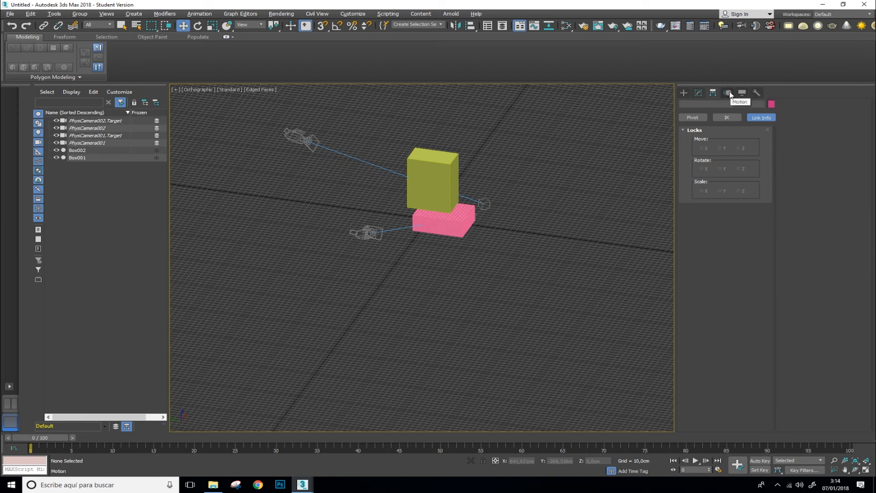
Review the available utilities and the camera creation types, and show the modifier settings.
click(758, 94)
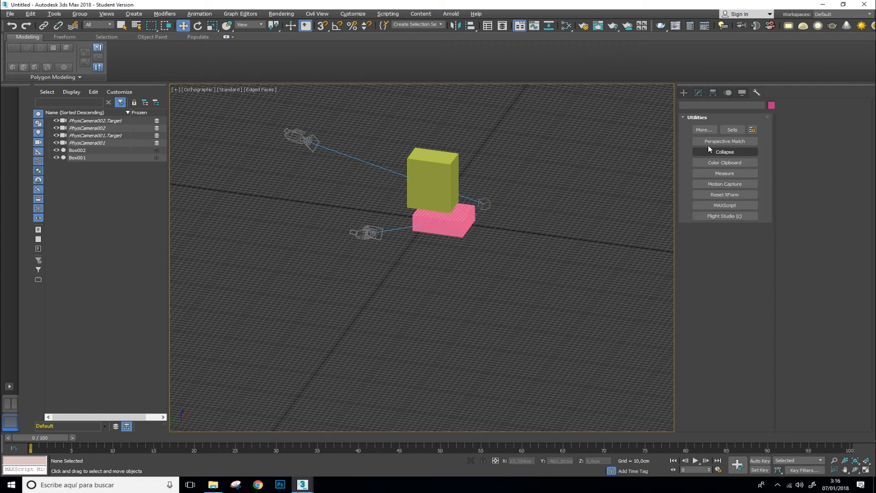
click(684, 92)
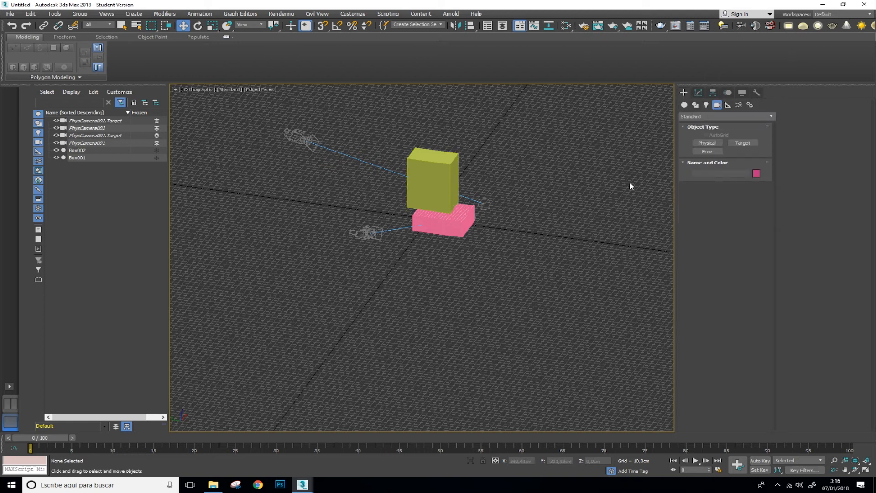
click(702, 95)
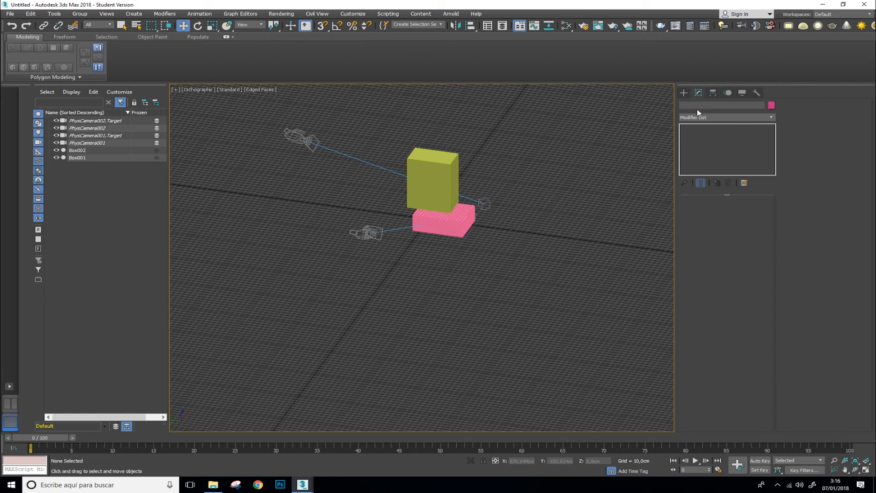
Select the yellow box and switch the Orthographic view to Perspective for a close view of it.
alt+middle_drag(332, 203, 445, 151)
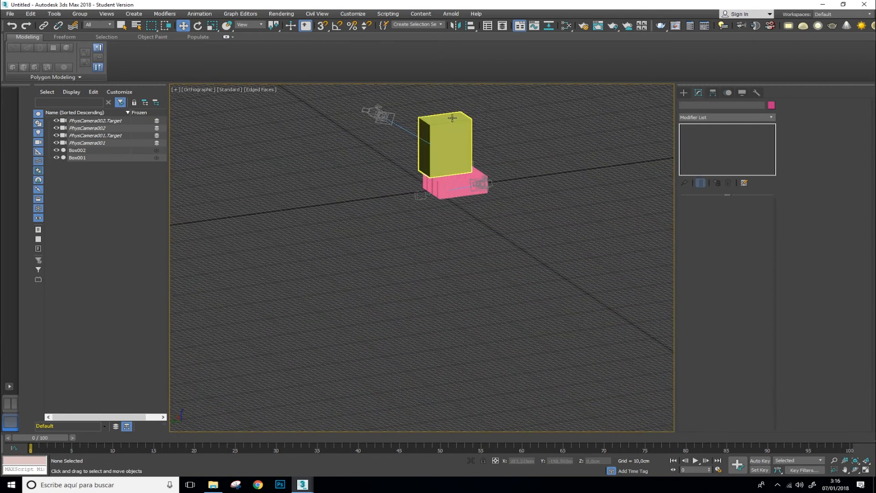
click(445, 151)
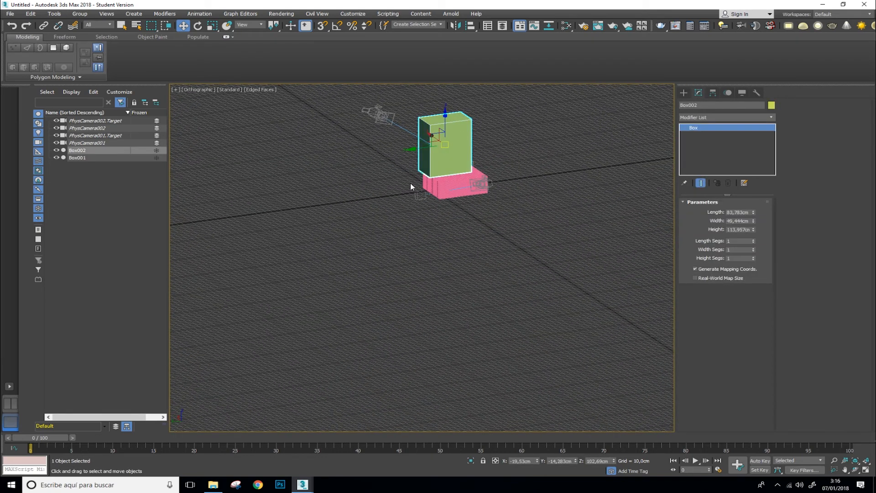
alt+middle_drag(473, 181, 430, 187)
scroll(487, 120, up, 2)
alt+middle_drag(451, 146, 411, 197)
key(p)
scroll(411, 256, up, 4)
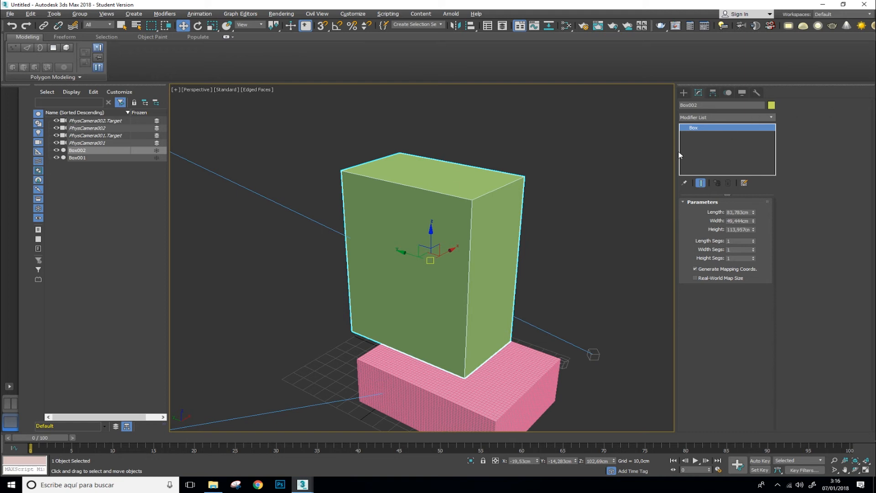
Look over the yellow box from several angles and open the list of modifiers available for it.
mouse_move(431, 244)
alt+middle_down()
mouse_move(588, 211)
mouse_move(411, 219)
mouse_move(427, 235)
alt+middle_up()
scroll(424, 230, down, 5)
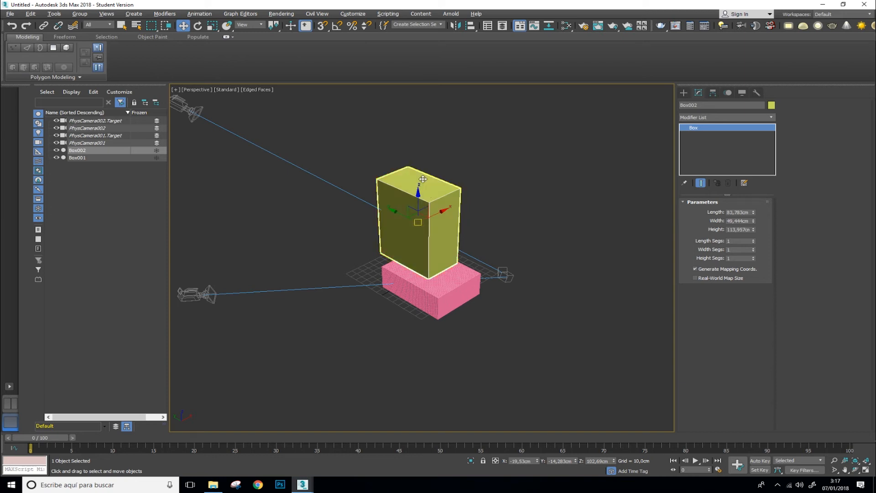
alt+middle_drag(420, 188, 384, 179)
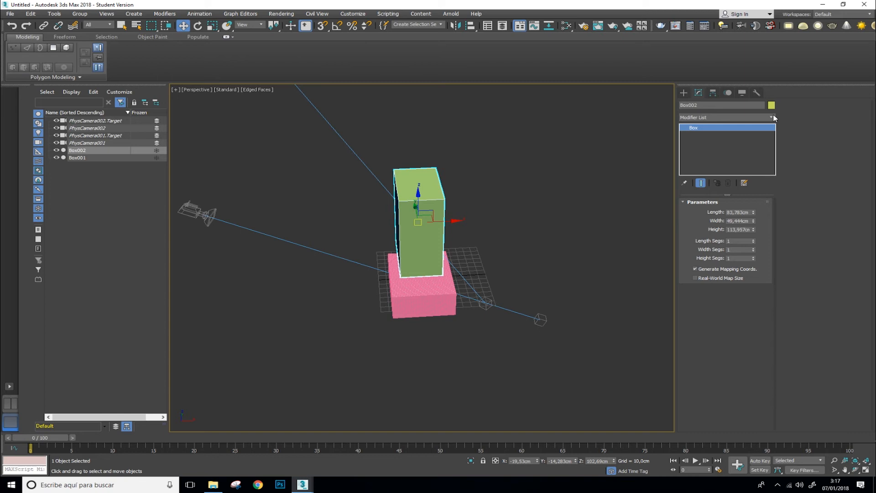
click(772, 117)
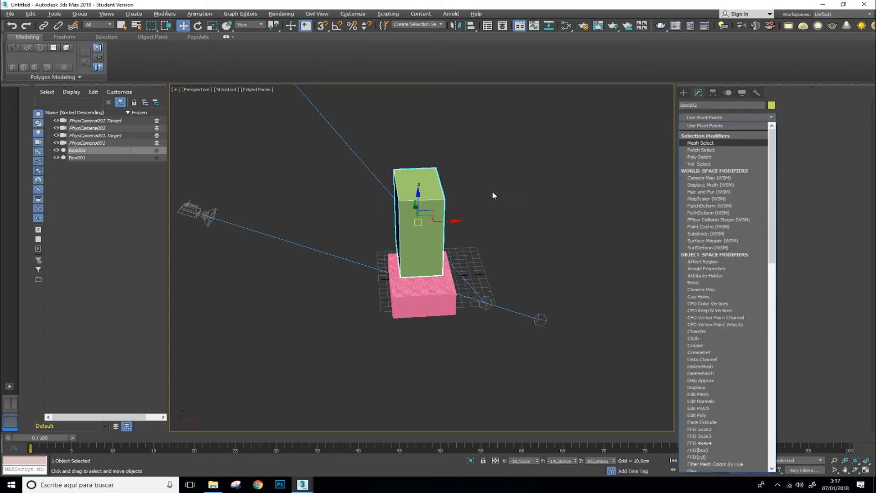
scroll(303, 234, up, 5)
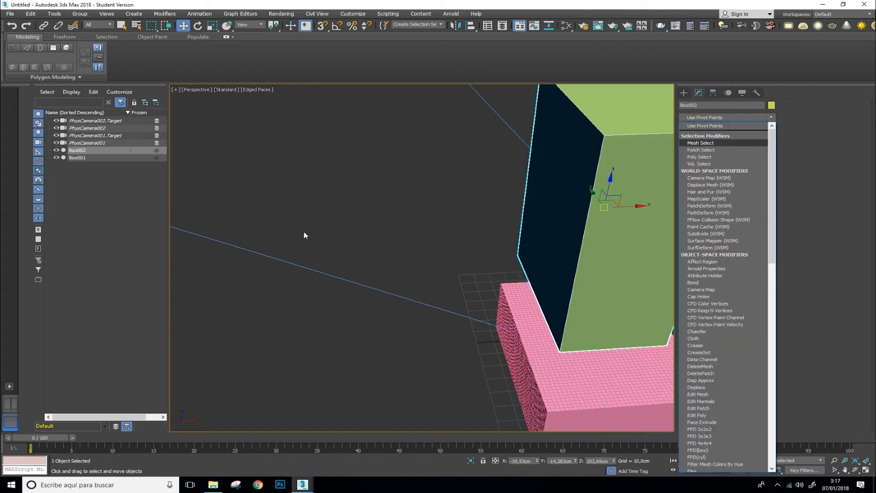
scroll(304, 233, down, 7)
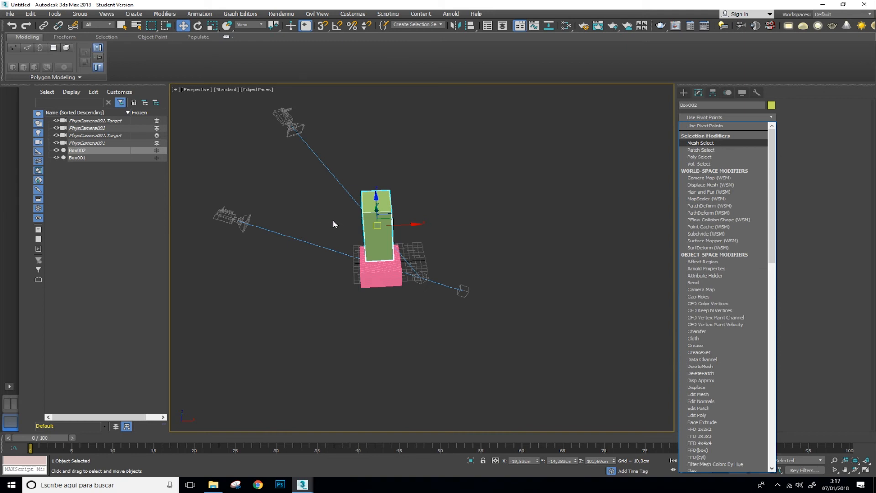
View the yellow box from another angle and look over the list of modifiers available for it again.
scroll(349, 214, up, 3)
scroll(349, 214, down, 3)
click(643, 184)
middle_drag(532, 187, 577, 183)
alt+middle_drag(471, 206, 507, 203)
scroll(473, 217, up, 3)
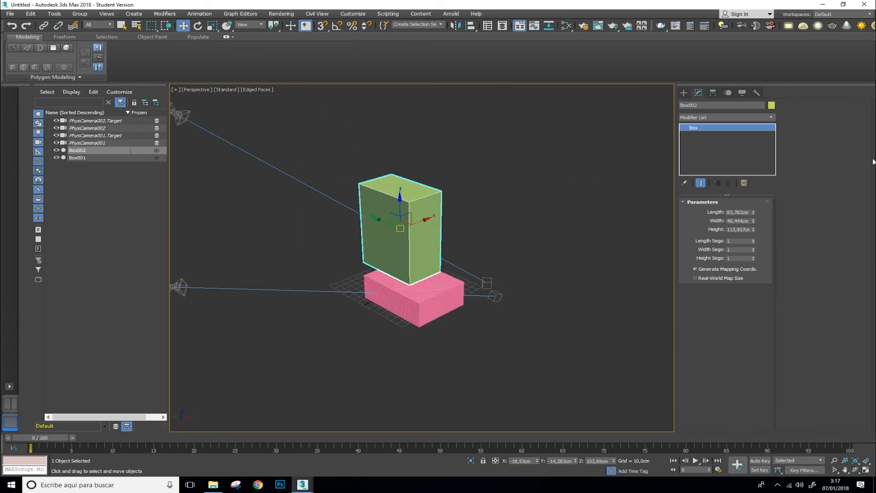
click(772, 117)
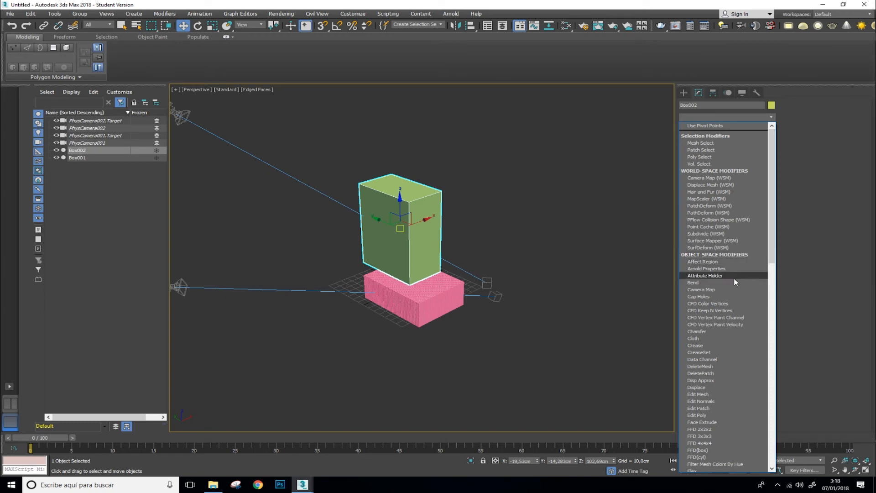
click(493, 215)
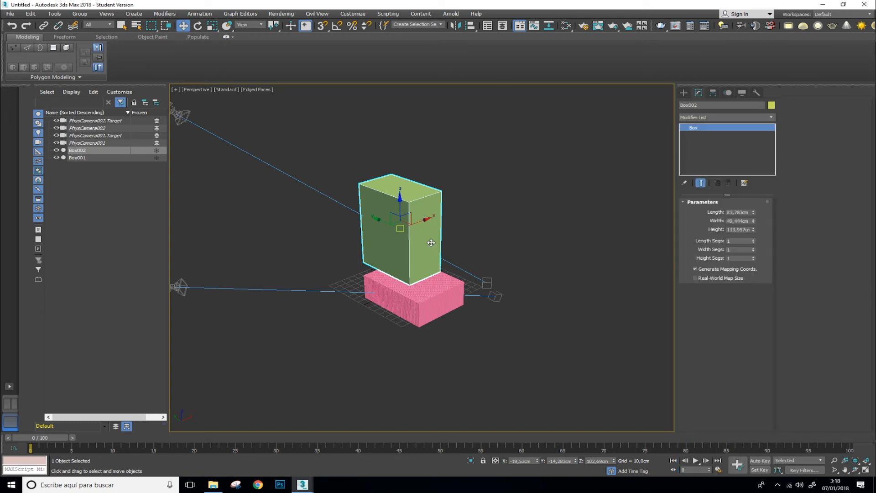
Give the yellow box 16 length, 17 width and 27 height segments and resize it to 40.216 × 26.7 × 139.028 cm.
mouse_move(754, 242)
mouse_down()
mouse_move(754, 234)
mouse_move(754, 246)
mouse_up()
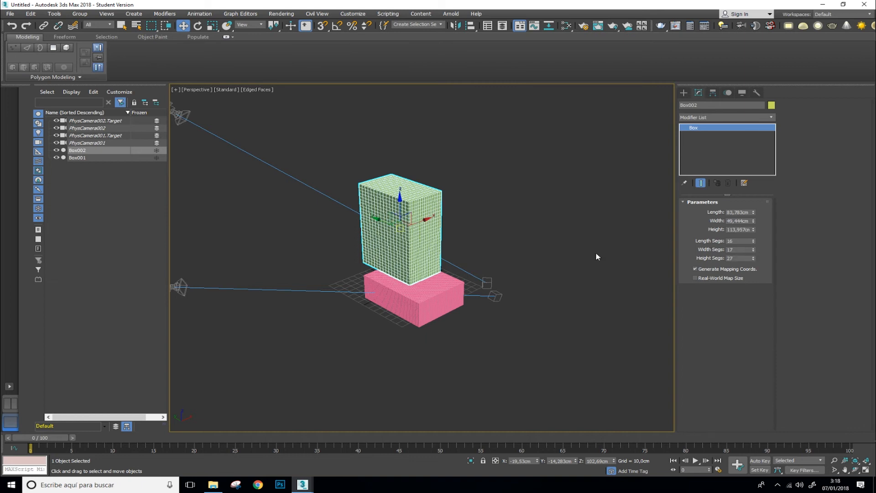
mouse_move(754, 221)
mouse_down()
mouse_move(757, 243)
mouse_move(756, 216)
mouse_move(757, 227)
mouse_move(748, 211)
mouse_up()
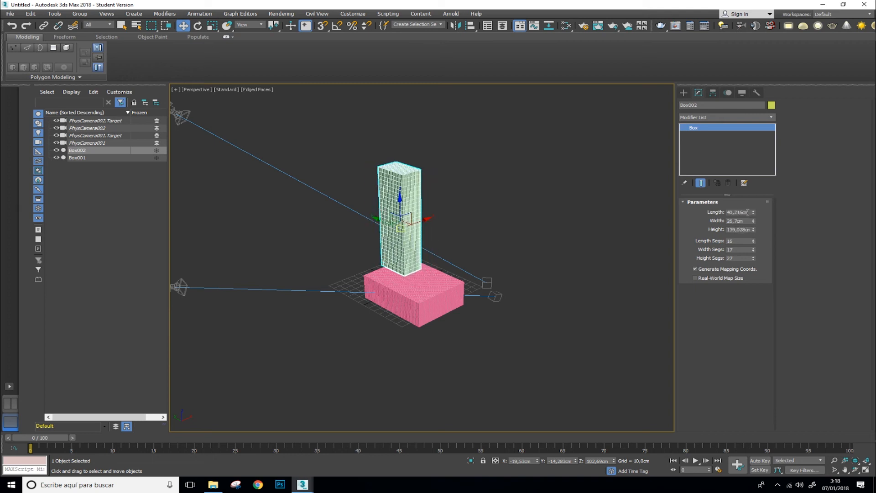
Apply a Bend modifier to the yellow box with an angle of 129 about the Z axis.
click(772, 118)
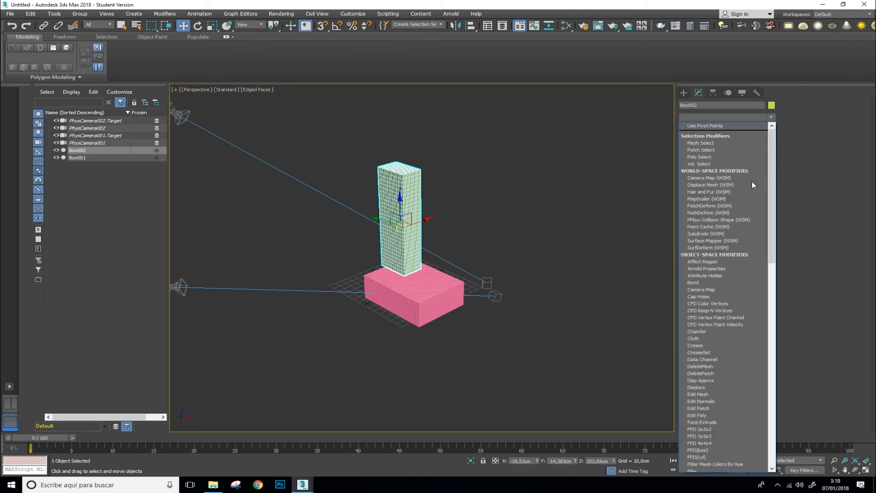
scroll(732, 247, down, 7)
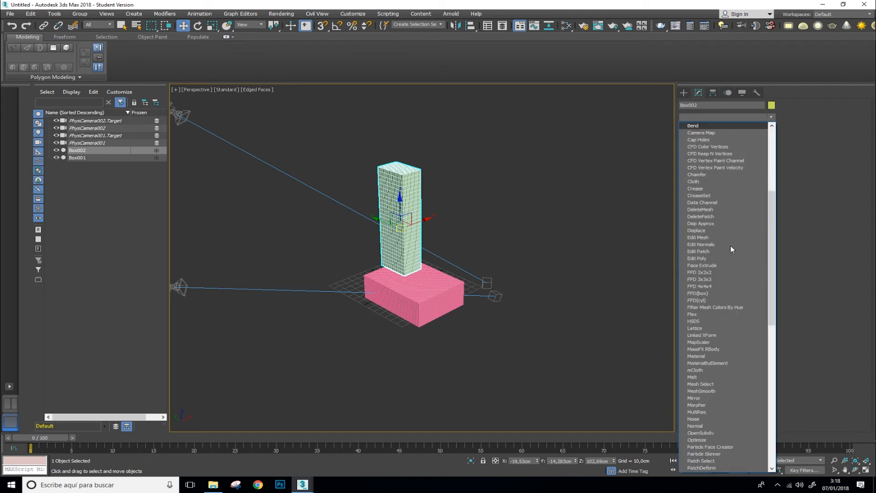
click(714, 131)
alt+middle_drag(617, 265, 593, 245)
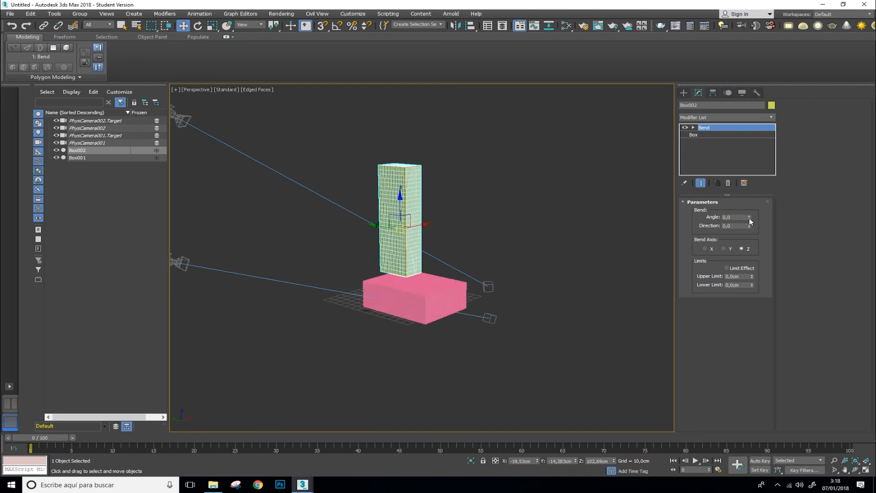
drag(749, 217, 757, 167)
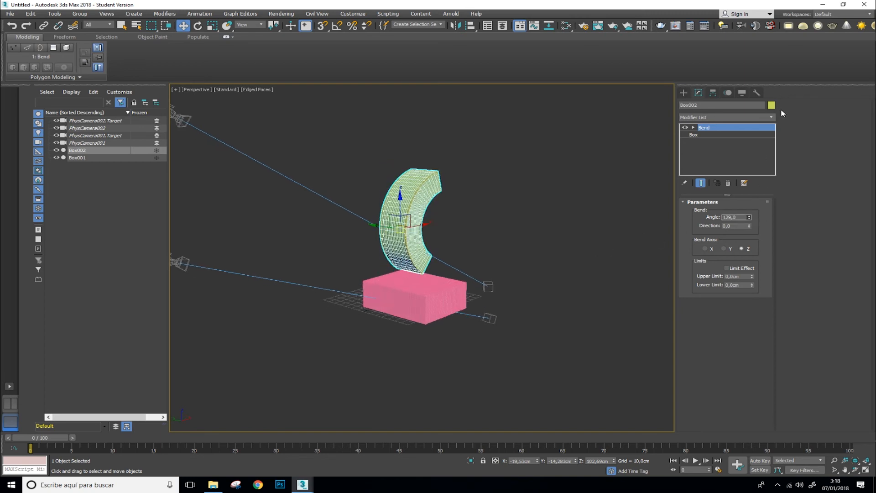
alt+middle_drag(439, 224, 414, 246)
scroll(420, 214, up, 5)
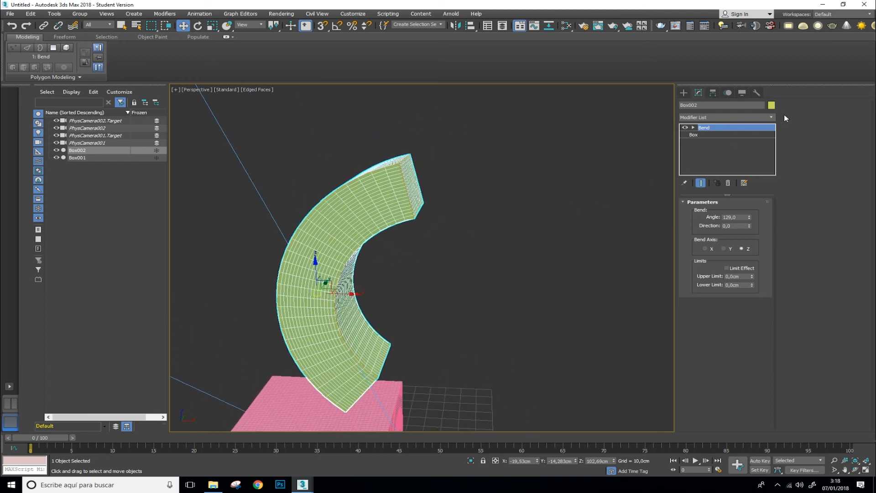
Add a Noise modifier above the Bend with Fractal enabled, roughness 0.68 and iterations 6.67.
click(771, 119)
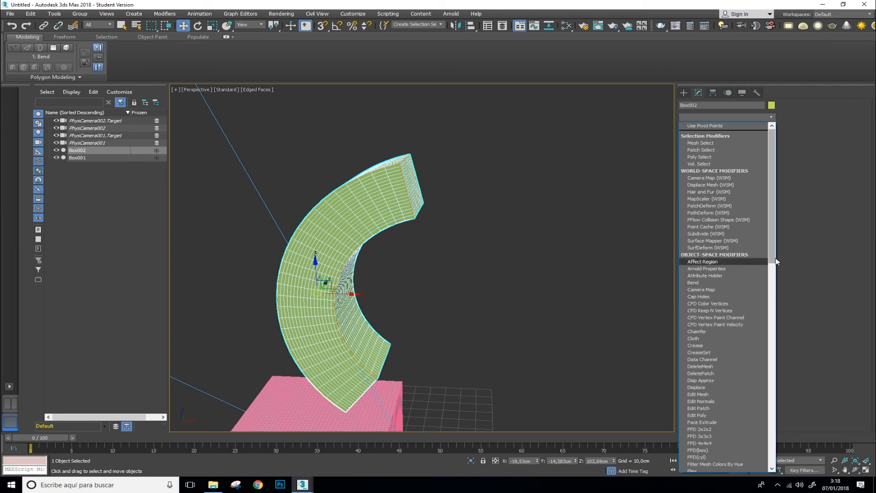
drag(771, 261, 775, 345)
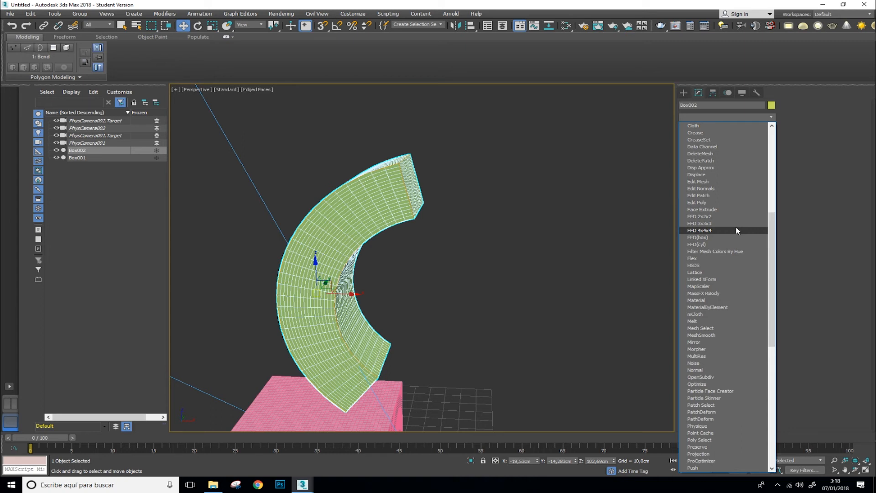
click(706, 364)
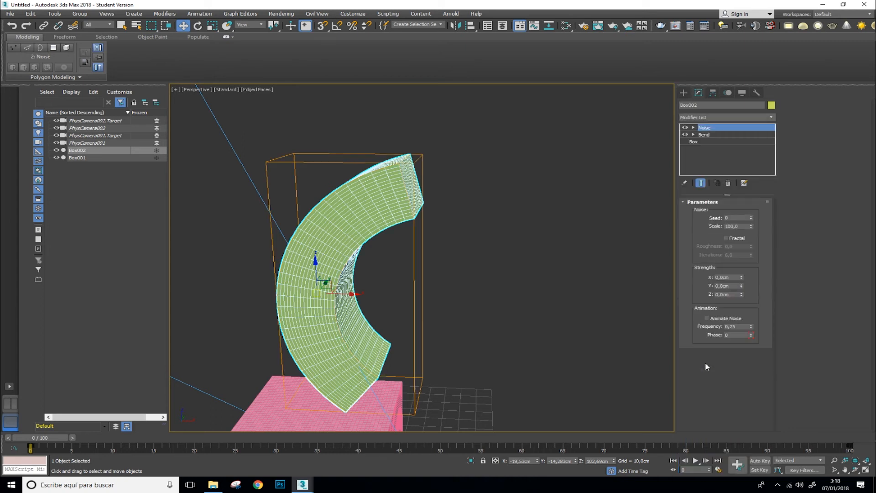
click(727, 238)
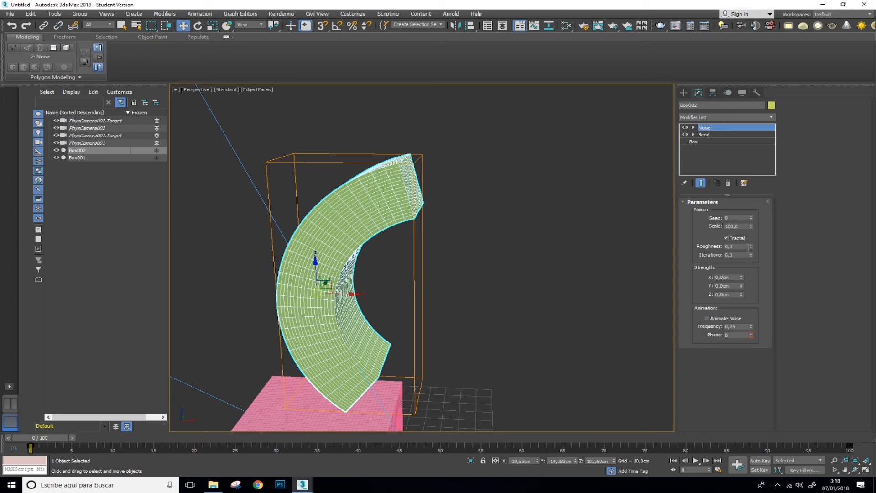
drag(752, 247, 760, 195)
drag(752, 255, 755, 228)
Set the Noise strength to 10.15 cm in X, 1.28 cm in Y and 3.05 cm in Z, checking the shape from several sides.
drag(742, 277, 754, 338)
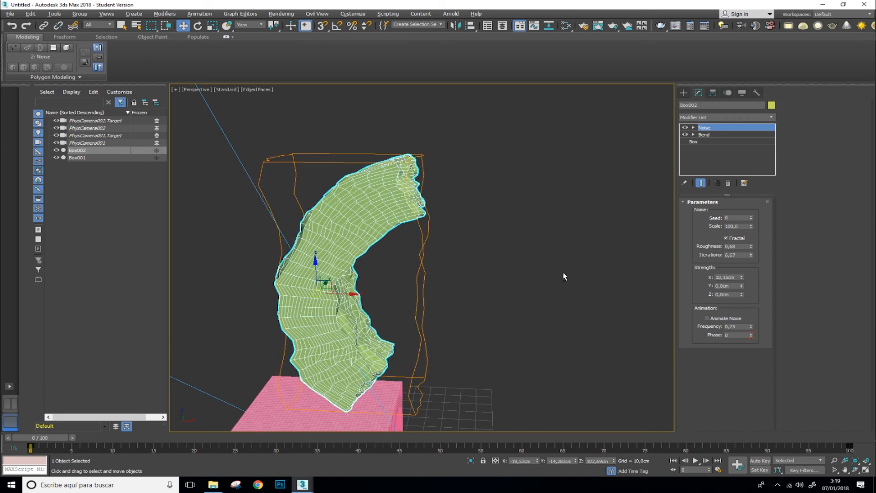
alt+middle_drag(563, 273, 489, 272)
drag(742, 286, 764, 236)
alt+middle_drag(519, 250, 589, 249)
drag(743, 296, 745, 263)
alt+middle_drag(423, 249, 374, 245)
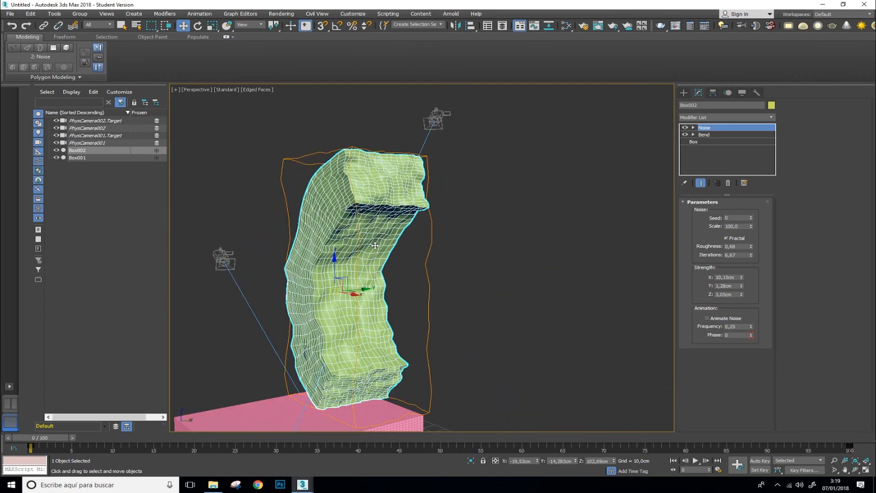
scroll(432, 247, down, 2)
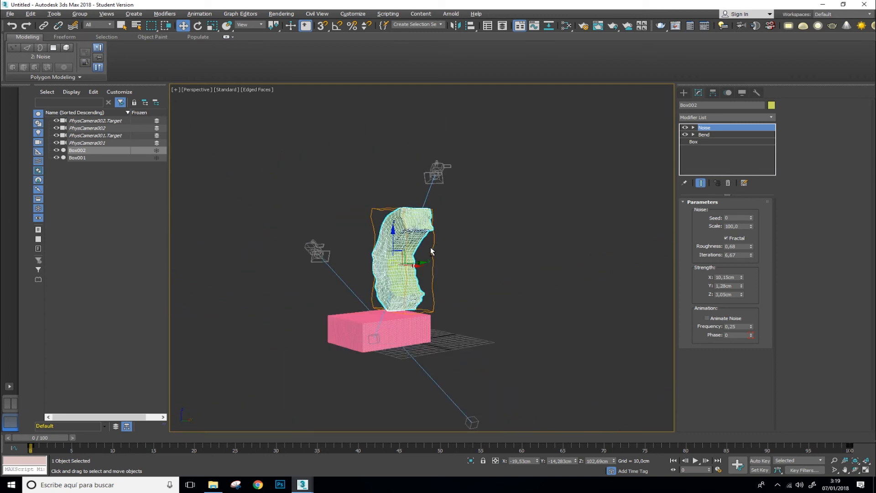
alt+middle_drag(432, 248, 465, 256)
scroll(448, 258, up, 3)
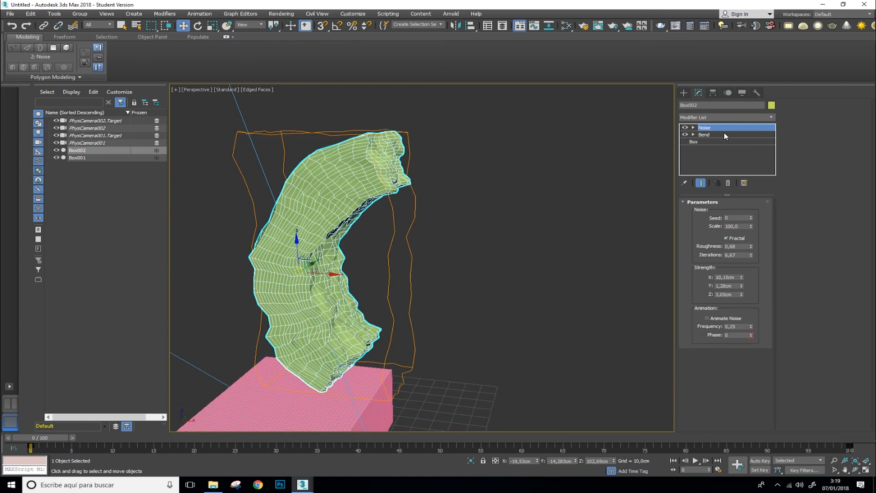
Inspect the shape at the Bend level with the end result hidden, then return to the Noise level and show the end result again.
click(705, 135)
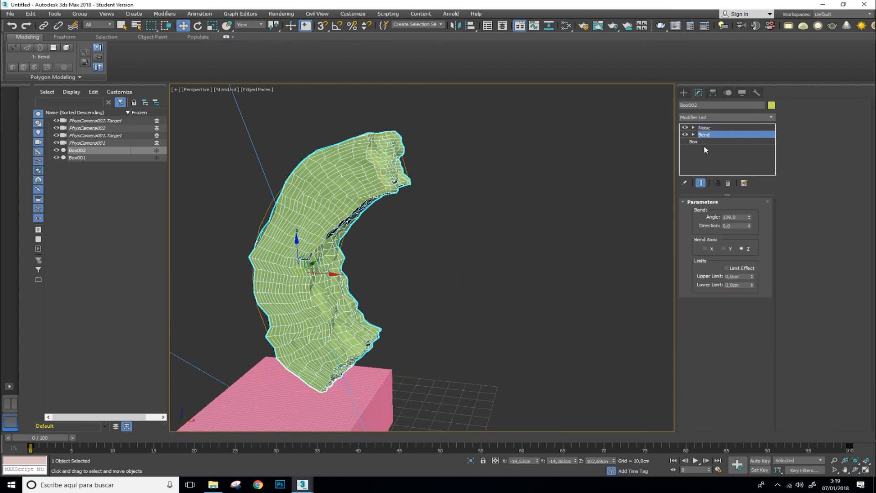
click(704, 184)
click(703, 184)
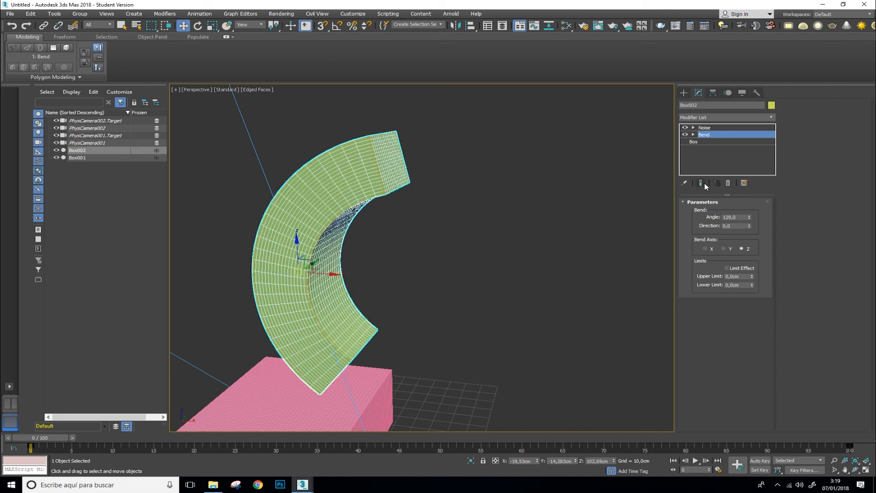
alt+middle_drag(499, 198, 475, 186)
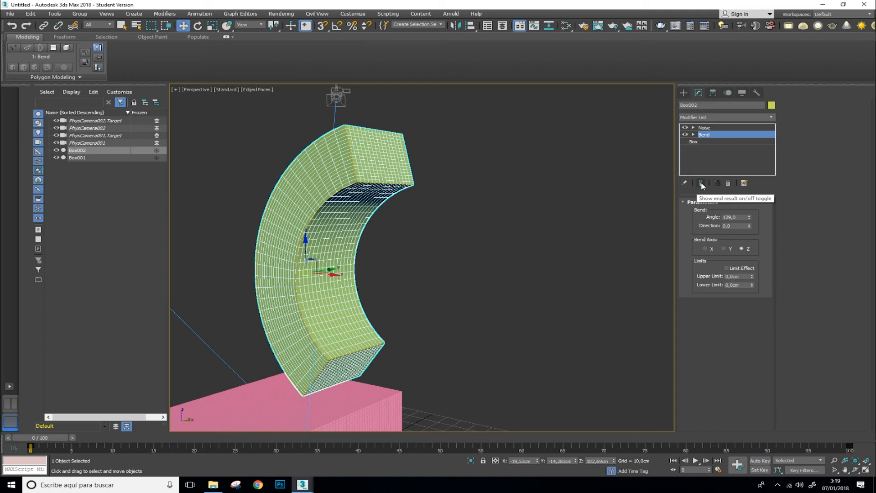
click(706, 128)
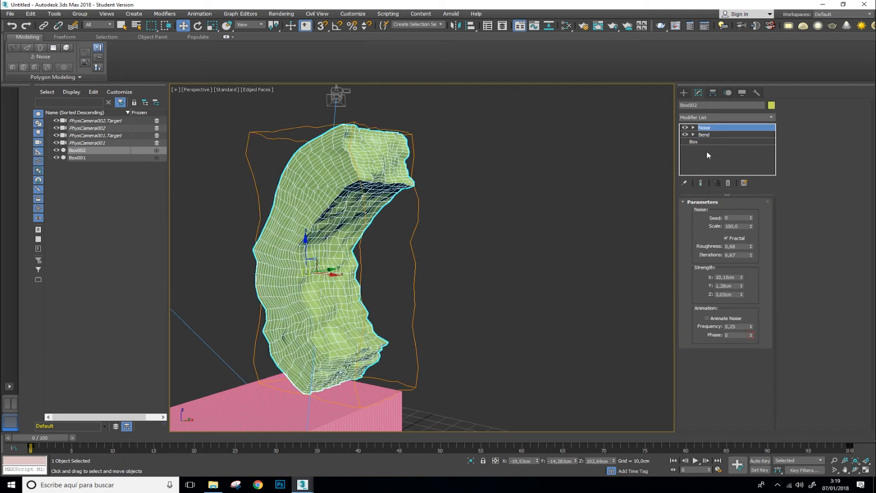
click(700, 183)
Compare the stack levels down to the base Box with the end result hidden, then show the end result at the Box level.
click(706, 135)
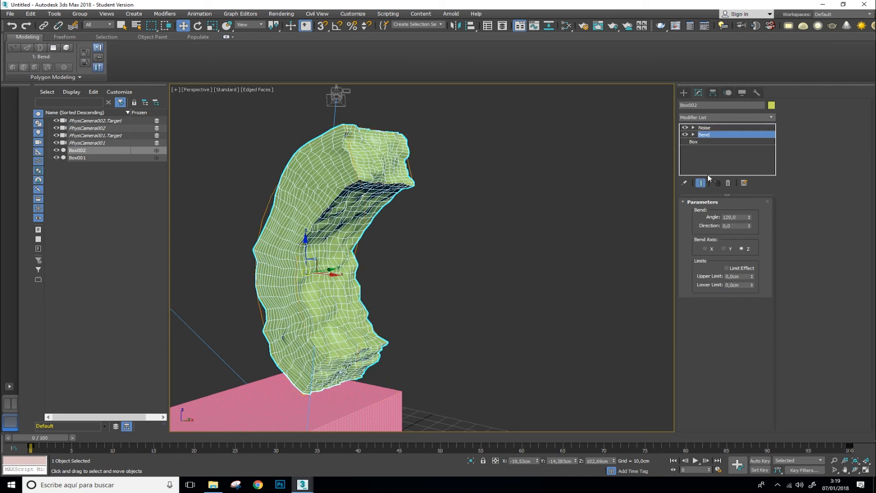
click(701, 184)
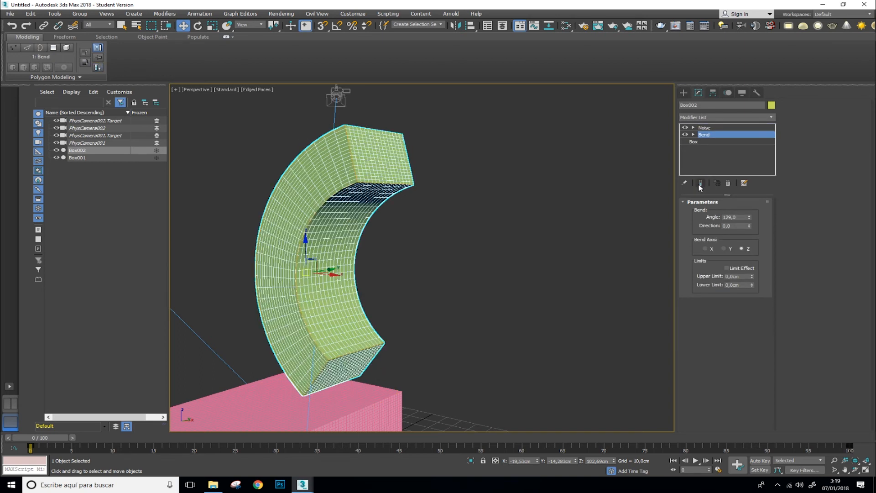
click(706, 142)
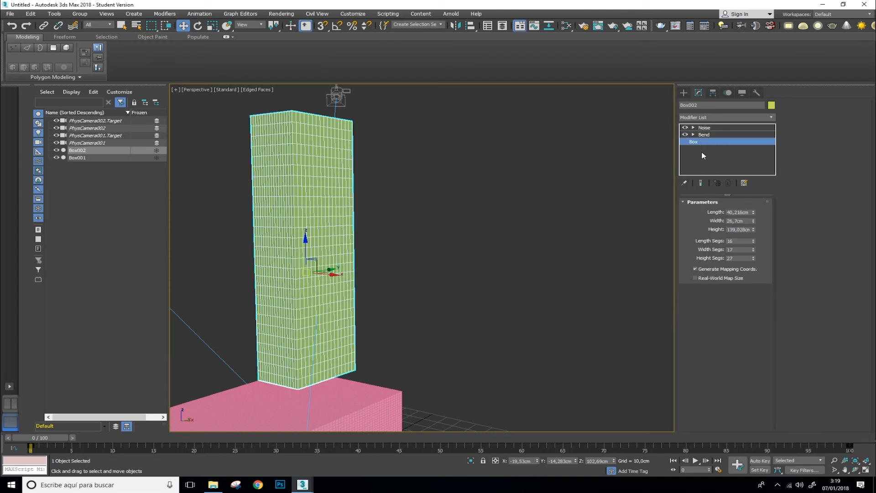
click(705, 135)
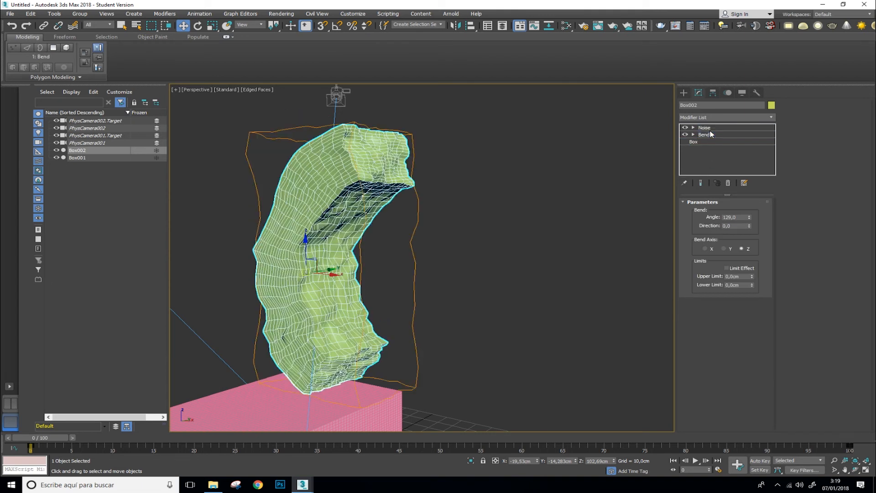
click(702, 141)
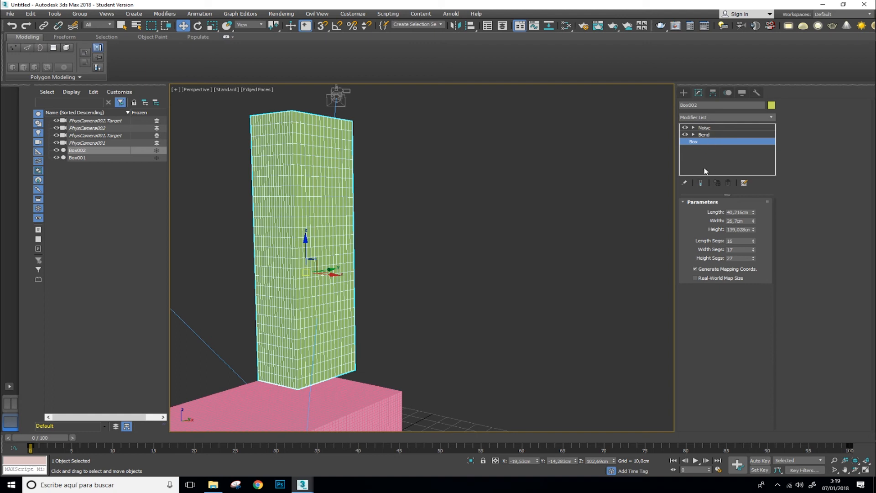
click(701, 183)
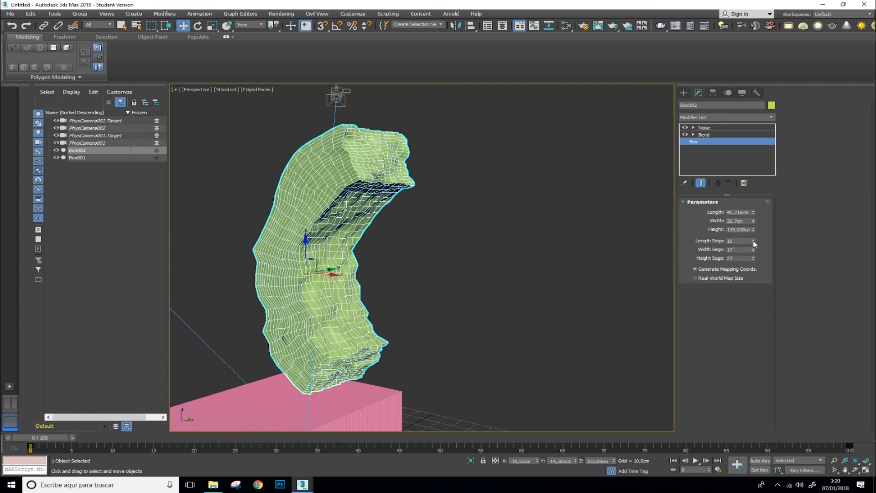
Reduce the base box's segments to 6 in length, 8 in width and 18 in height.
mouse_move(754, 245)
mouse_down()
mouse_move(752, 254)
mouse_move(753, 245)
mouse_up()
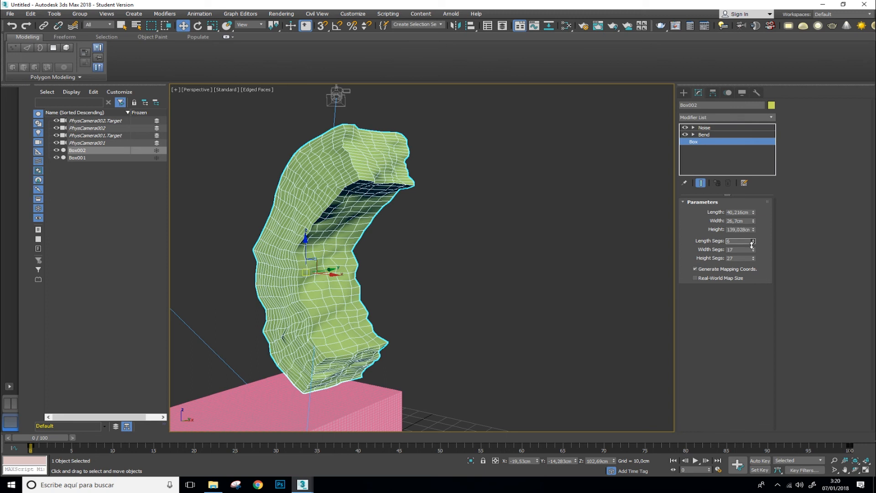
alt+middle_drag(476, 250, 310, 223)
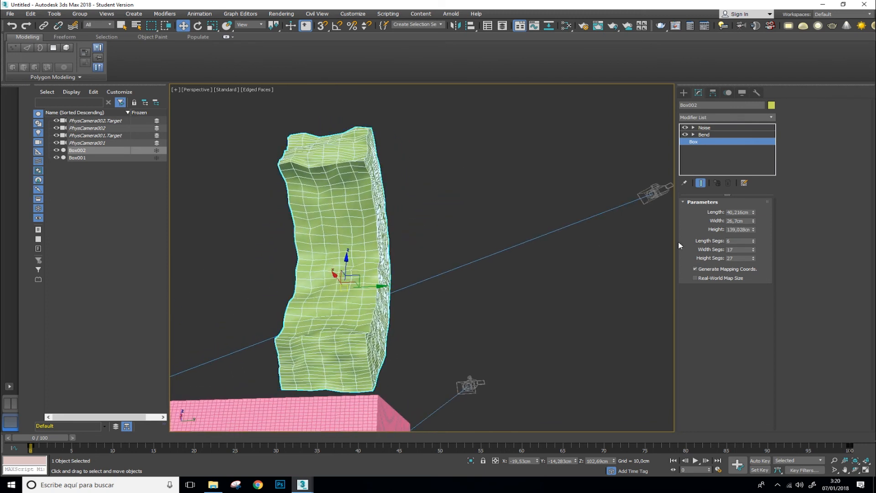
drag(754, 250, 755, 262)
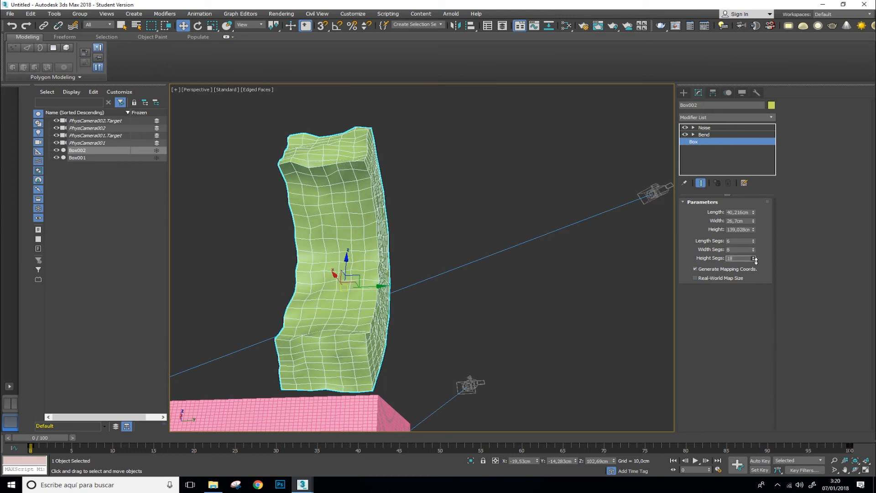
alt+middle_drag(425, 262, 593, 188)
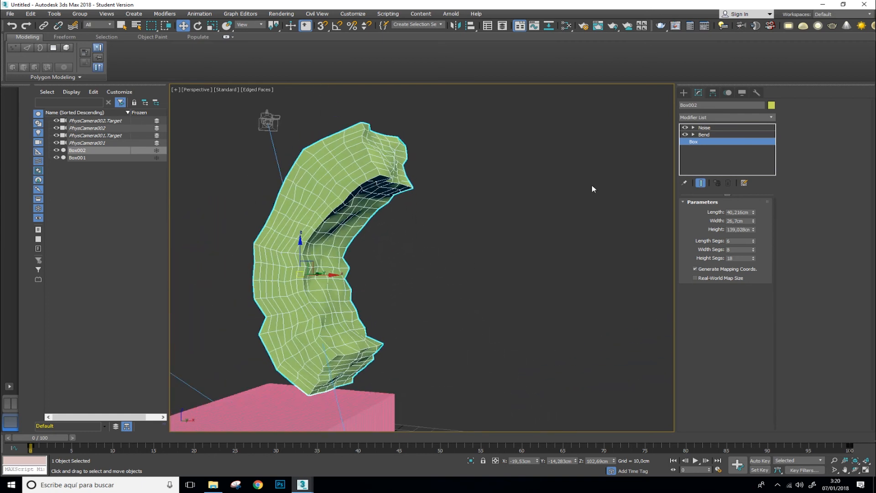
Change the Bend modifier's angle to 200 and view the curved shape from another angle.
click(714, 135)
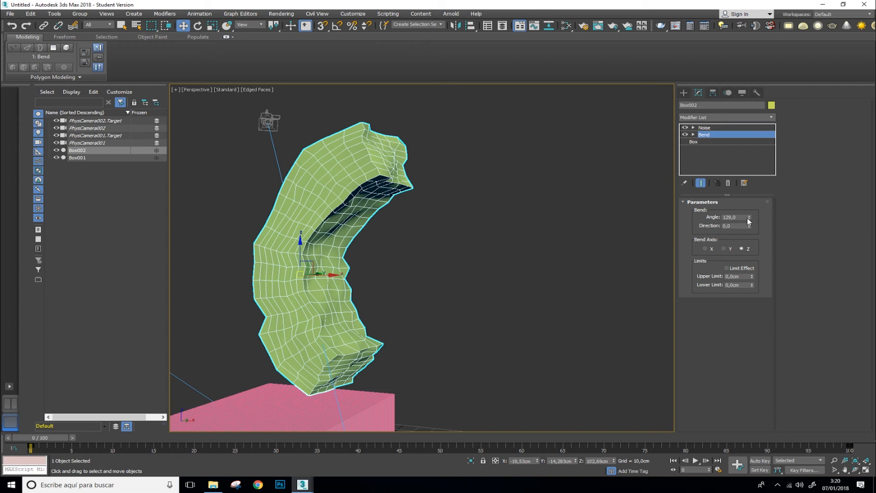
drag(749, 220, 777, 253)
drag(779, 310, 793, 236)
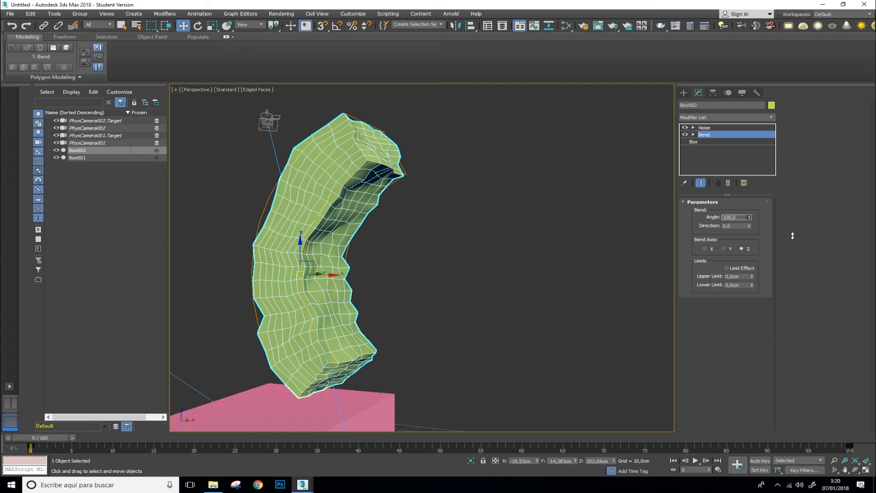
drag(793, 236, 807, 181)
alt+middle_drag(400, 280, 382, 291)
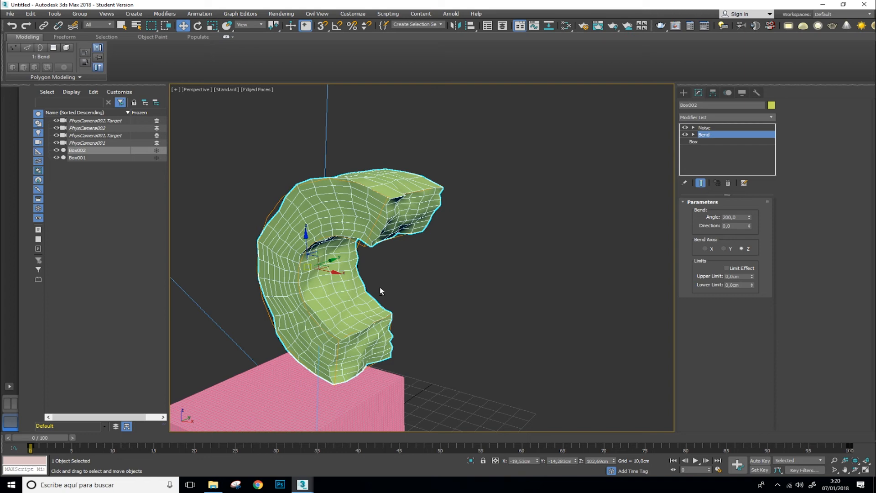
Compare the Noise, Bend and Box levels of the green box's modifier stack with the end result shown, finishing on Bend.
alt+middle_drag(382, 291, 370, 275)
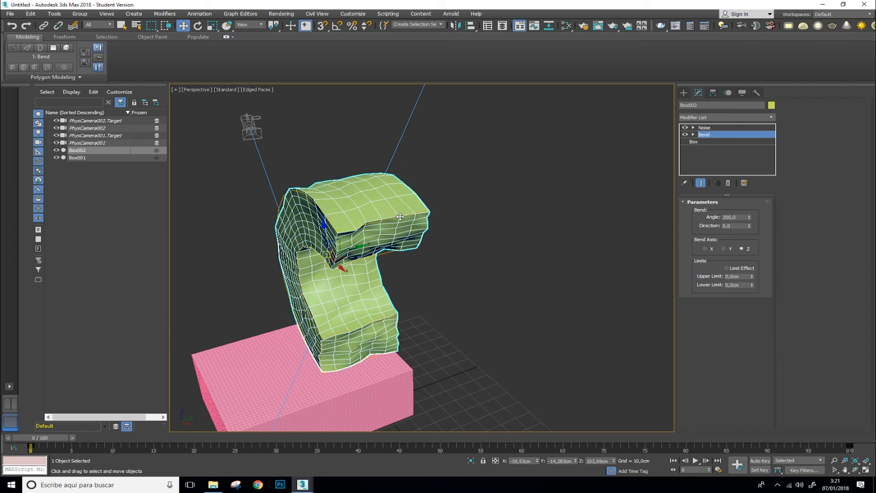
click(715, 128)
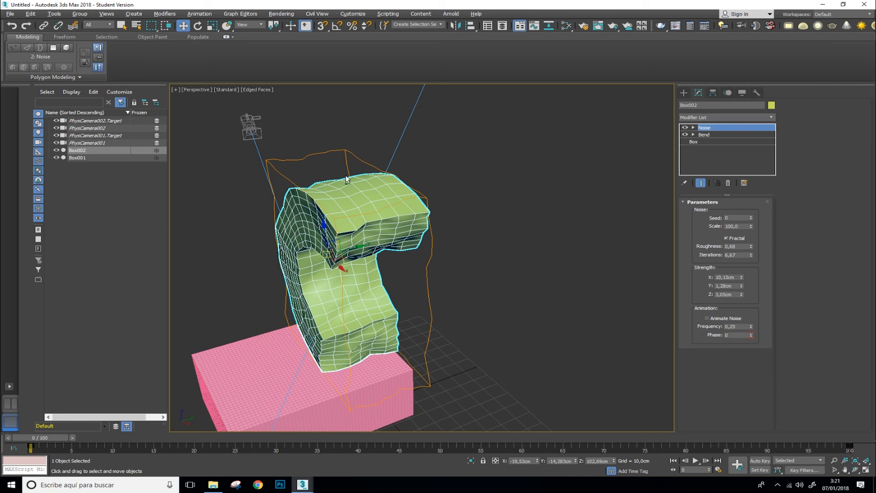
alt+middle_drag(346, 181, 387, 168)
click(704, 135)
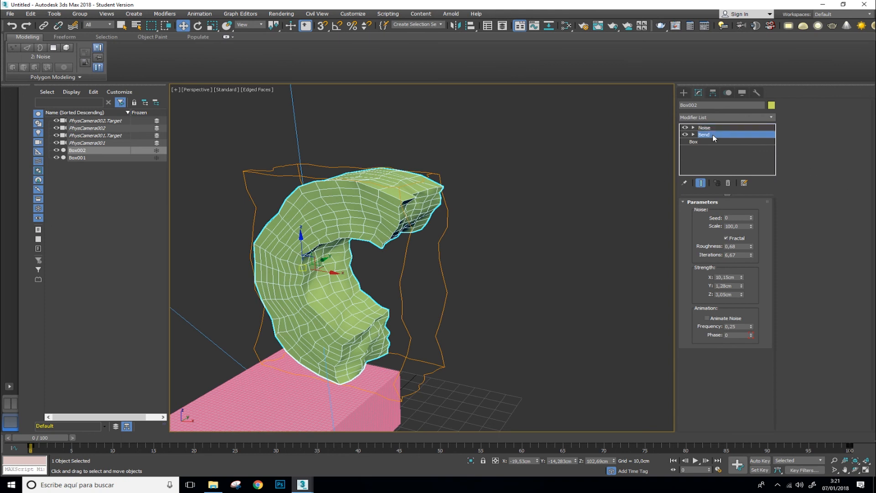
click(712, 128)
click(713, 135)
click(712, 141)
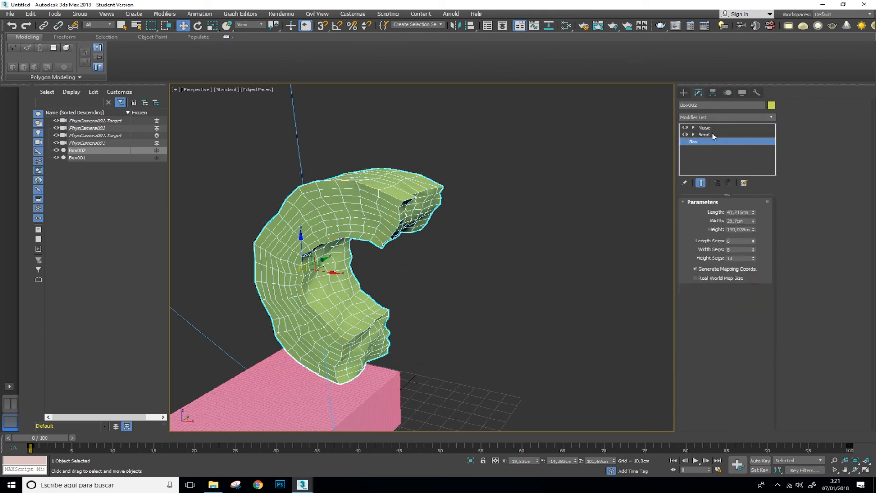
click(707, 135)
click(705, 128)
click(706, 136)
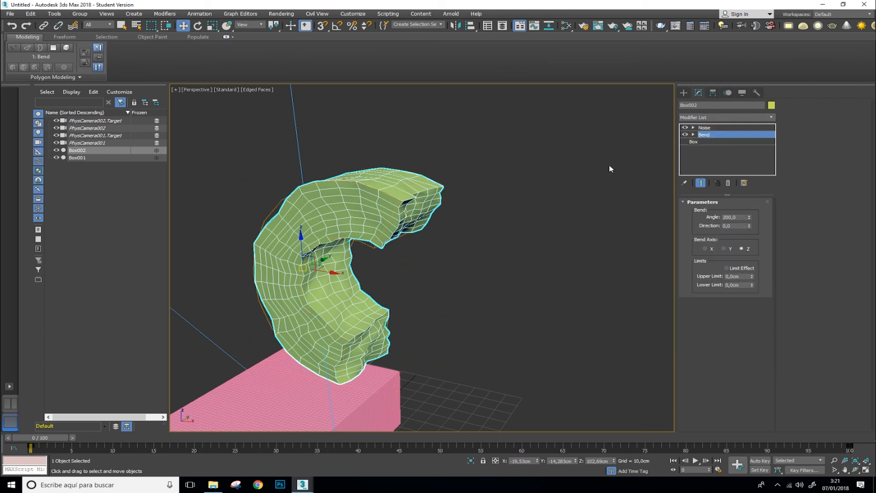
Inspect the bent, noisy box up close and from several angles at the Bend level.
scroll(312, 199, up, 2)
scroll(313, 199, down, 2)
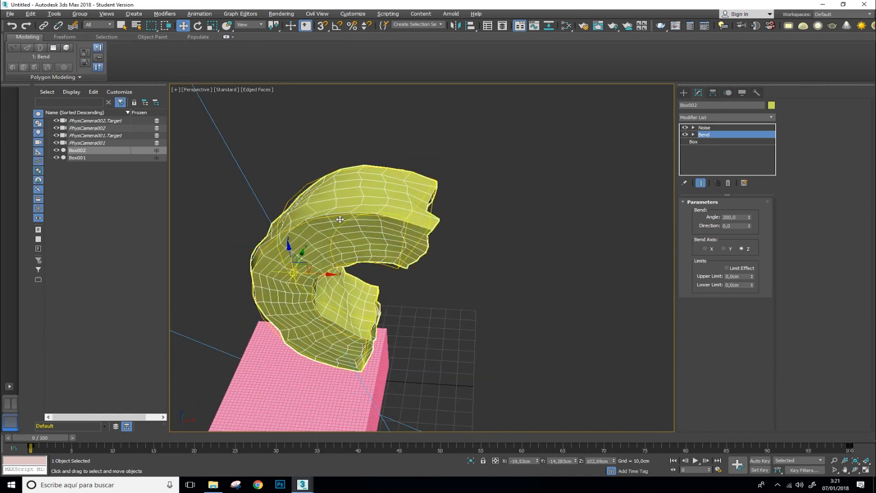
scroll(338, 195, up, 2)
mouse_move(348, 194)
alt+middle_down()
mouse_move(295, 190)
mouse_move(354, 168)
alt+middle_up()
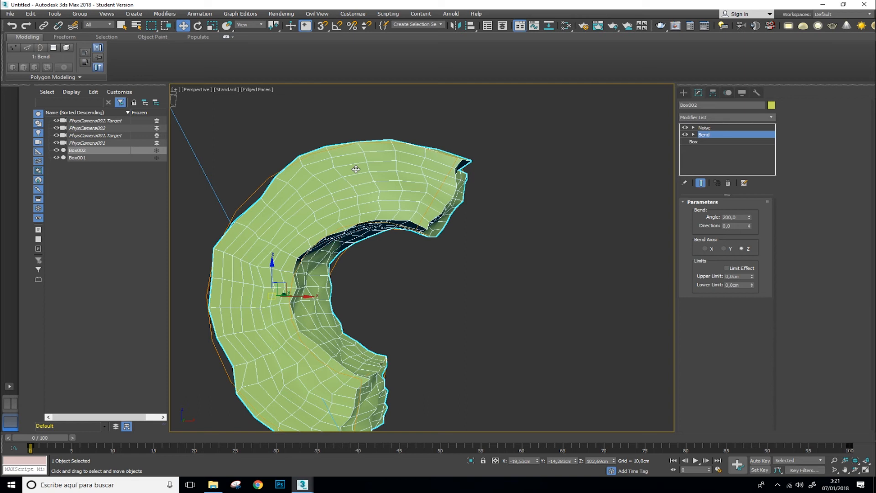
alt+middle_drag(308, 184, 235, 215)
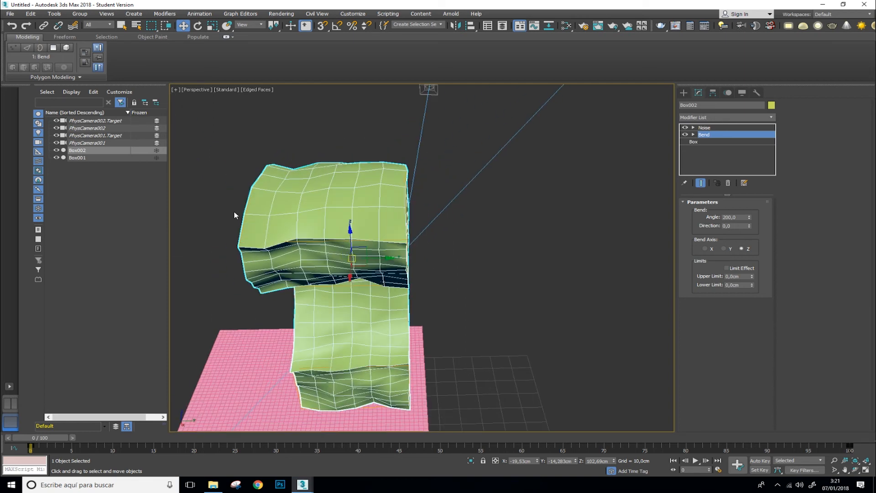
scroll(234, 215, down, 5)
alt+middle_drag(309, 277, 332, 277)
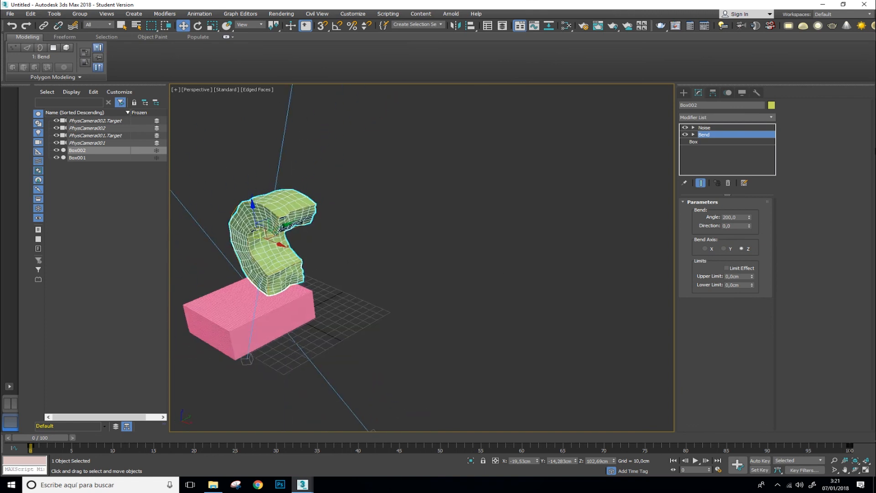
Show the camera creation commands and bring both cameras and the two boxes into view.
click(684, 93)
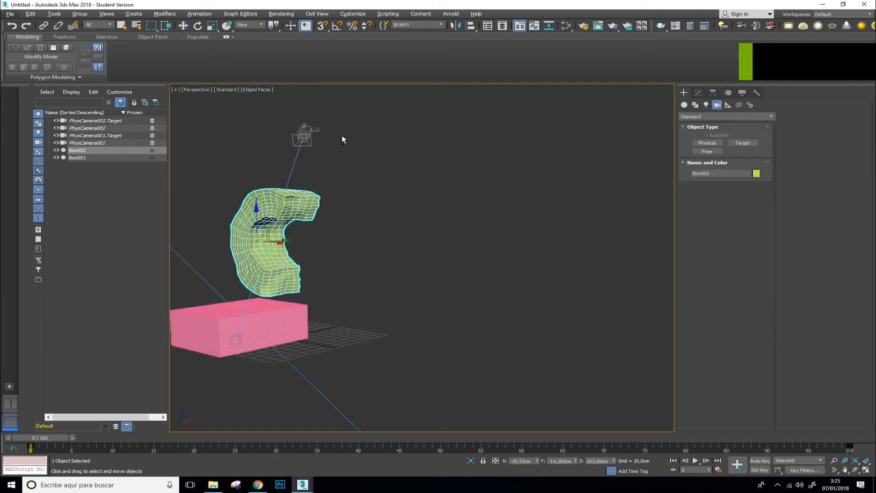
alt+middle_drag(341, 136, 343, 181)
scroll(427, 150, down, 3)
alt+middle_drag(329, 147, 371, 179)
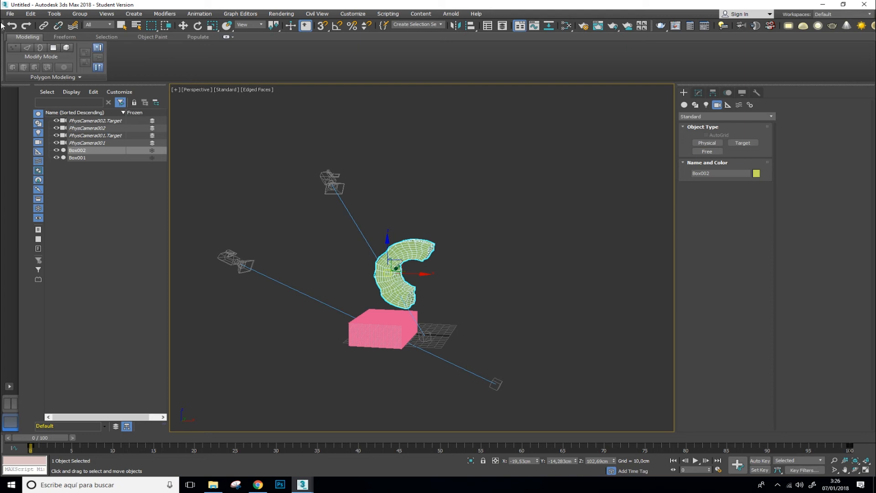
Review the available reference coordinate systems without changing the current one.
click(259, 25)
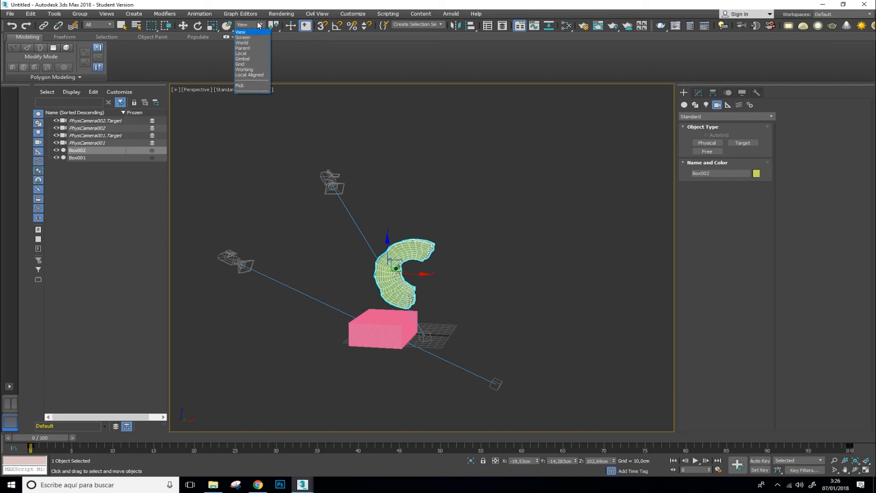
click(259, 25)
click(259, 25)
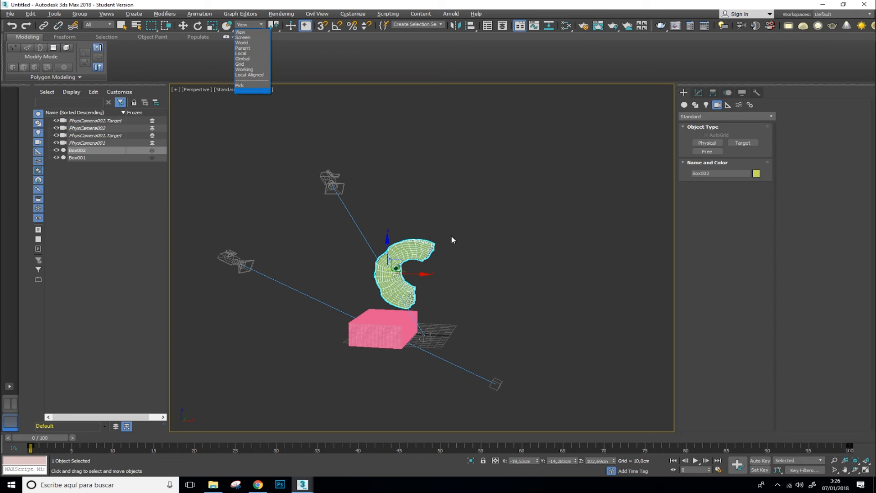
click(360, 177)
Move the bent green box slightly along the X axis in the View coordinate system.
alt+middle_drag(443, 198, 417, 299)
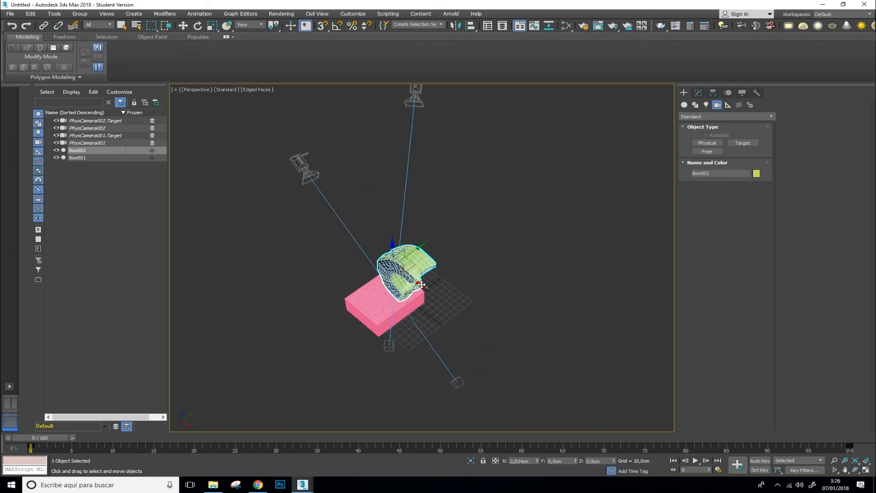
mouse_move(420, 280)
mouse_down()
mouse_move(483, 329)
mouse_move(410, 275)
mouse_move(428, 282)
mouse_up()
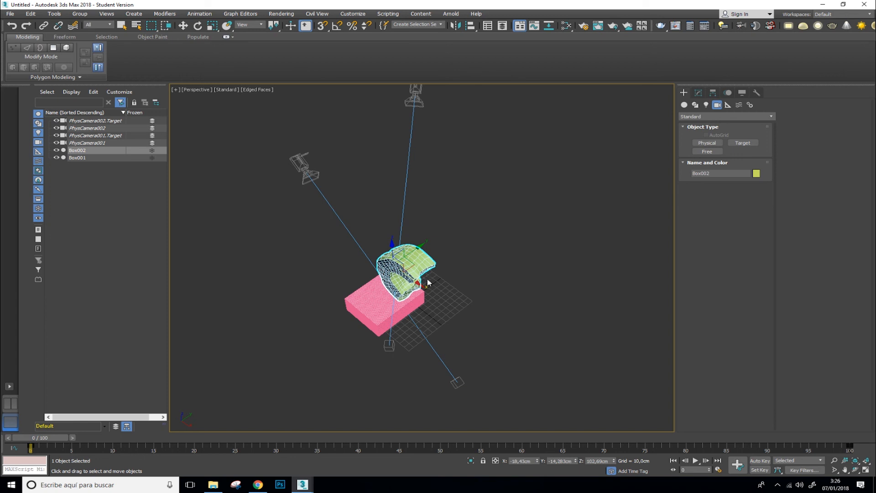
Try the Local and Gimbal reference coordinate systems on the bent green box.
scroll(427, 297, up, 3)
alt+middle_drag(427, 297, 373, 286)
scroll(373, 286, down, 5)
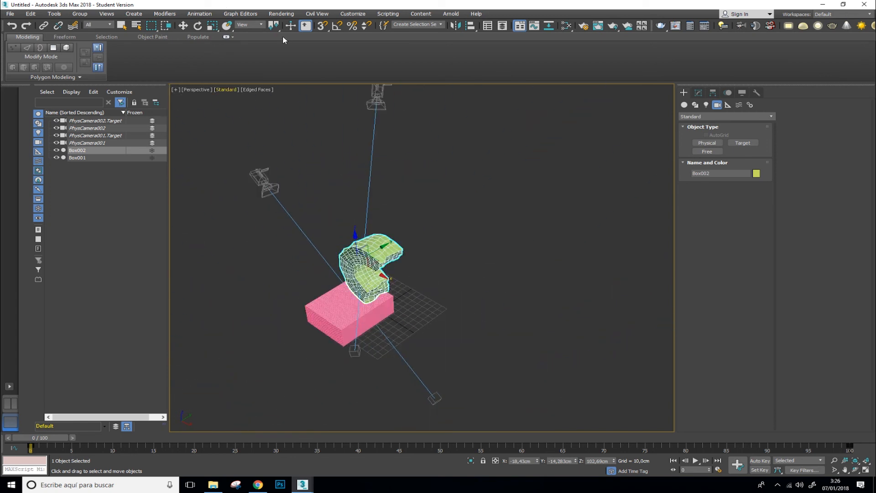
click(259, 25)
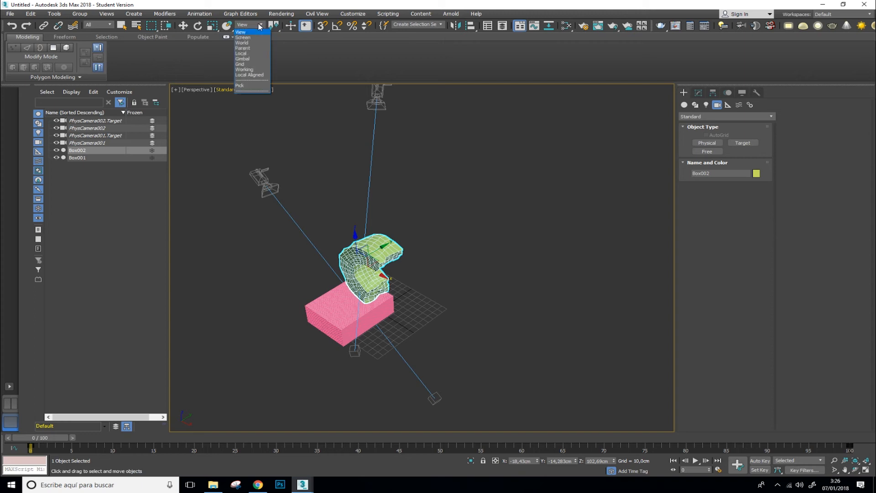
click(253, 54)
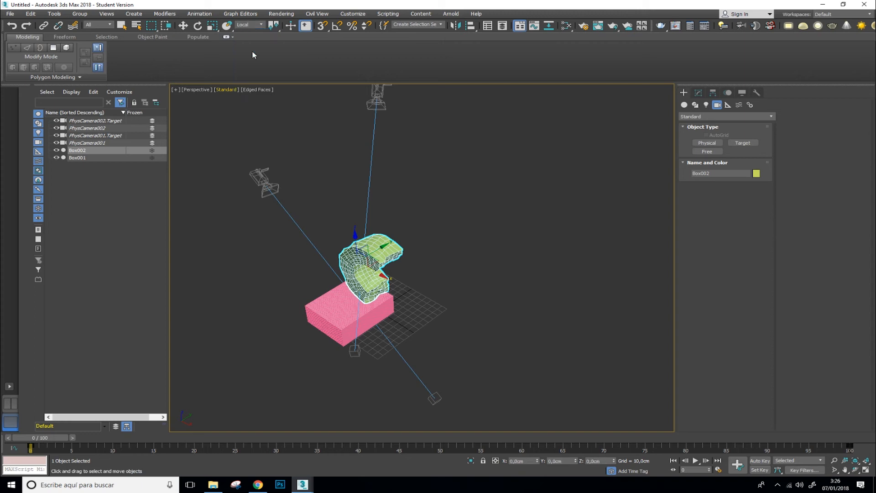
click(262, 24)
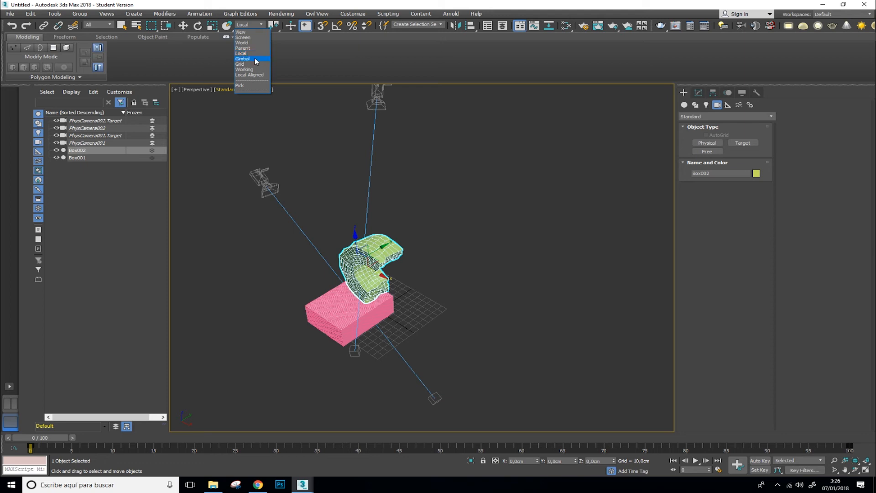
click(256, 61)
Try the Screen reference coordinate system while orbiting around the bent box, and return to View.
click(260, 26)
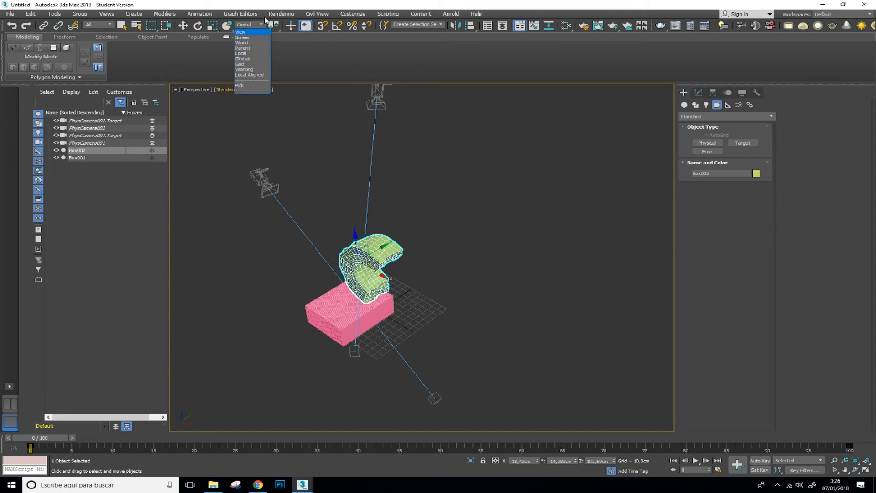
click(242, 37)
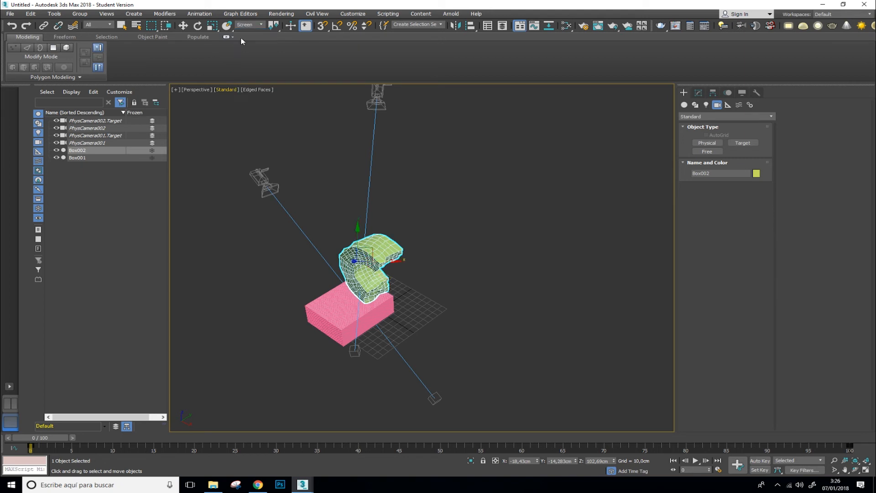
alt+middle_drag(451, 289, 357, 247)
alt+middle_drag(441, 282, 542, 271)
click(262, 25)
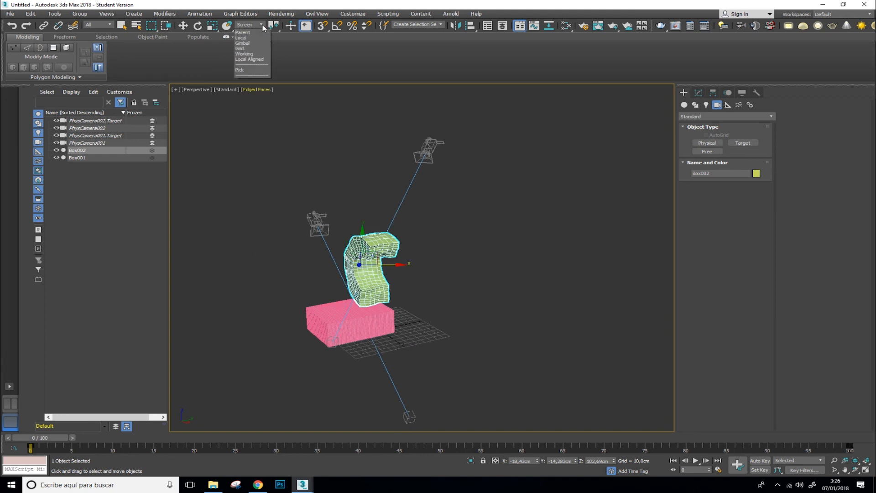
click(259, 33)
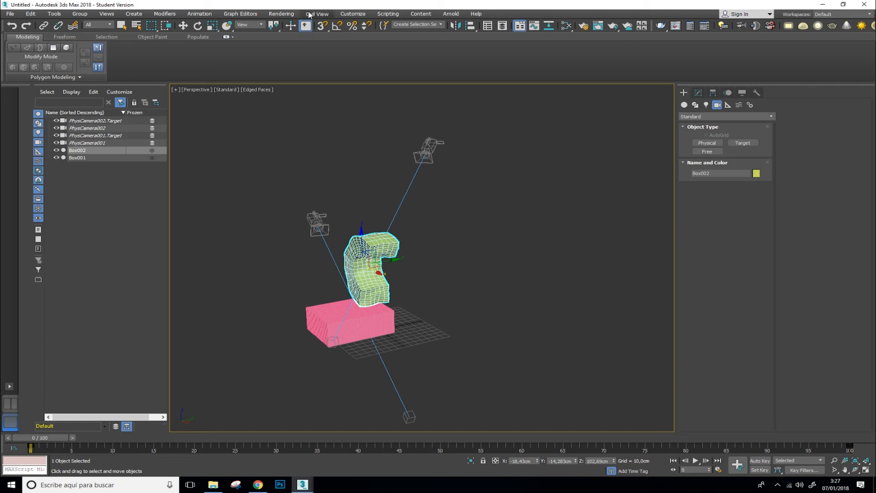
Open the Preference Settings and look through the Radiosity, Animation, Inverse Kinematics, Gizmos and MAXScript pages, returning to General.
click(361, 17)
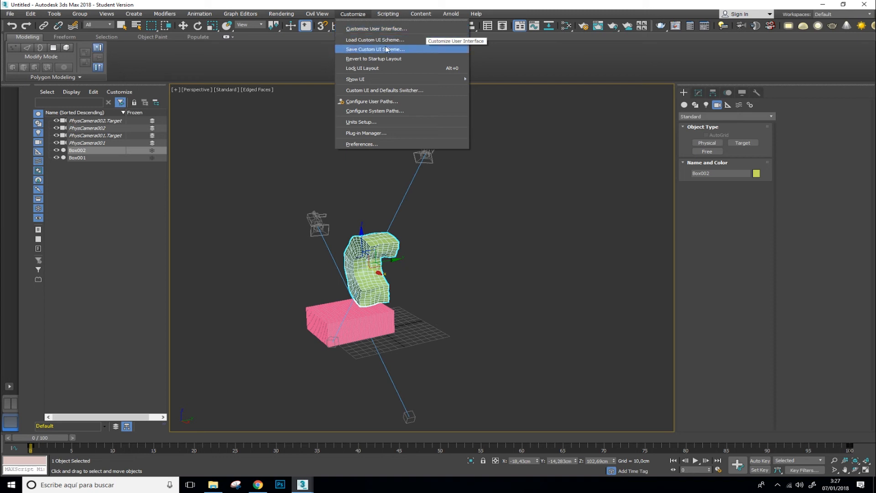
mouse_move(429, 79)
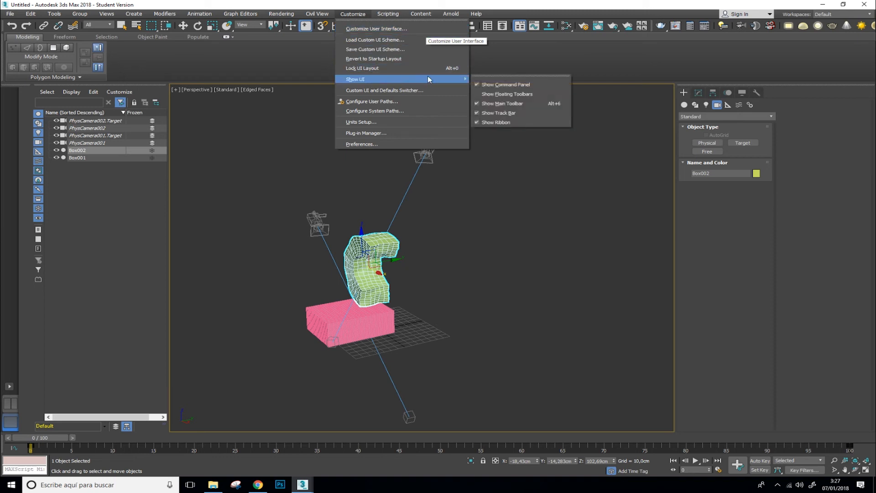
click(382, 143)
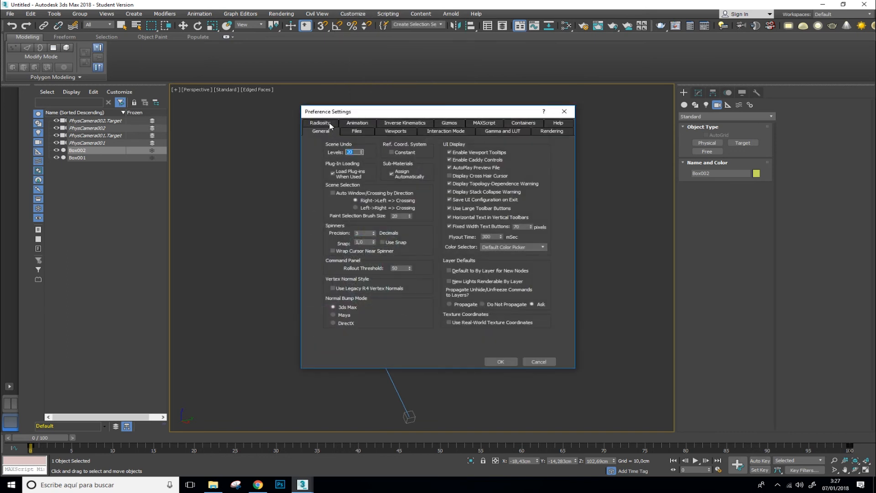
click(330, 125)
click(358, 134)
click(409, 133)
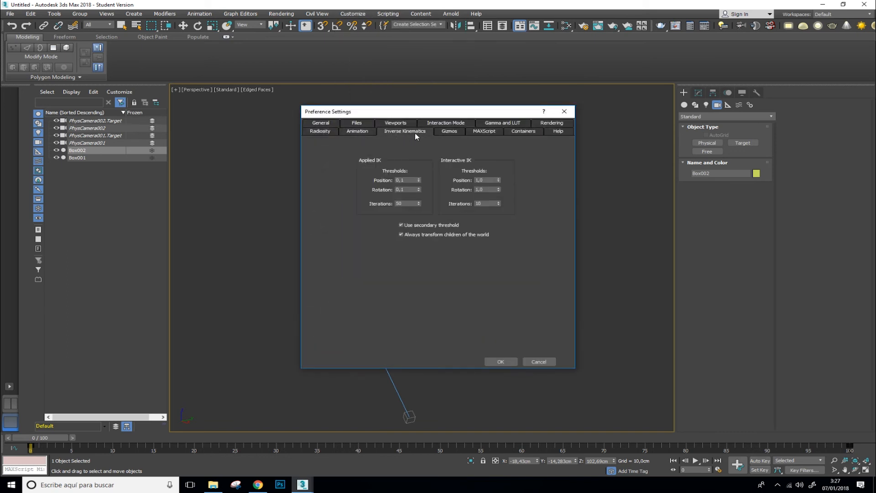
click(449, 132)
click(482, 130)
click(329, 124)
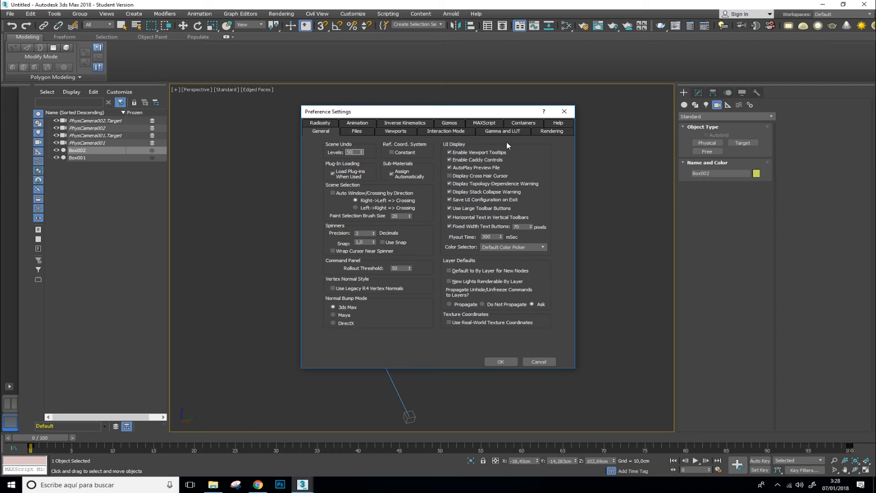
Set the Auto Backup interval to 1 minute in the Files preferences.
click(369, 129)
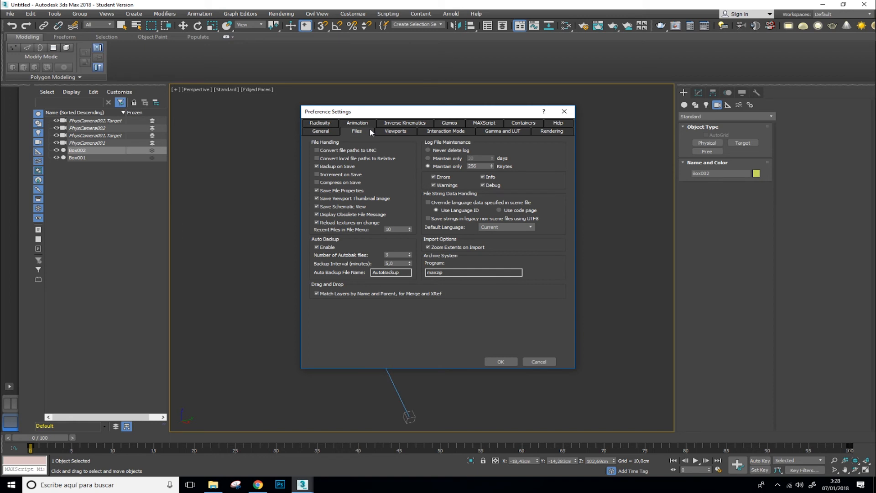
click(318, 132)
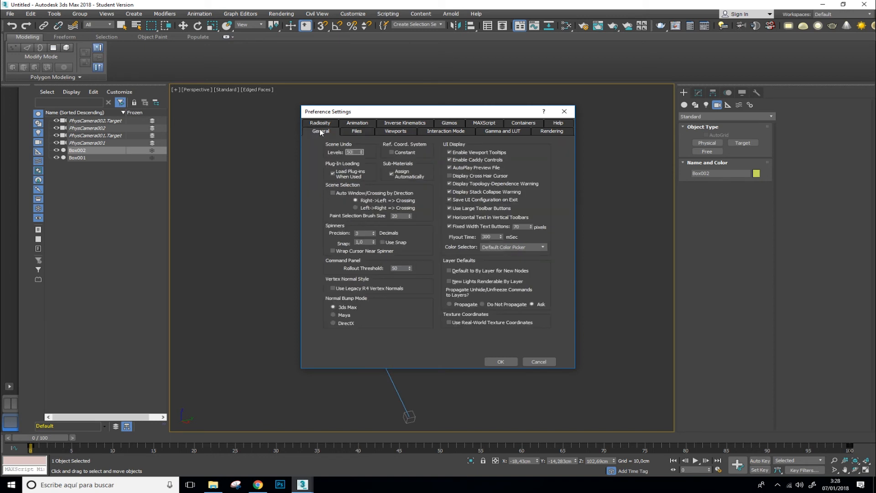
click(361, 133)
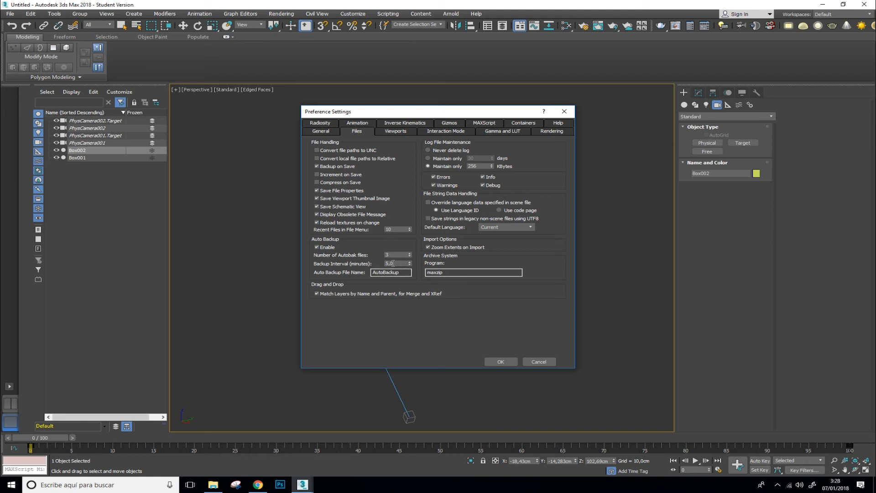
drag(396, 264, 373, 264)
text(1)
click(394, 253)
click(402, 264)
Review the Viewports, Gamma and LUT, Rendering and Gizmos preferences.
click(403, 131)
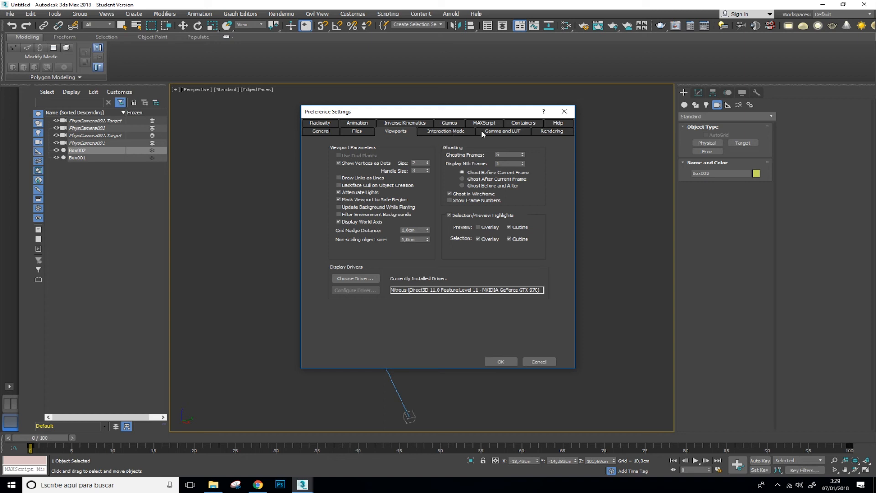
click(525, 132)
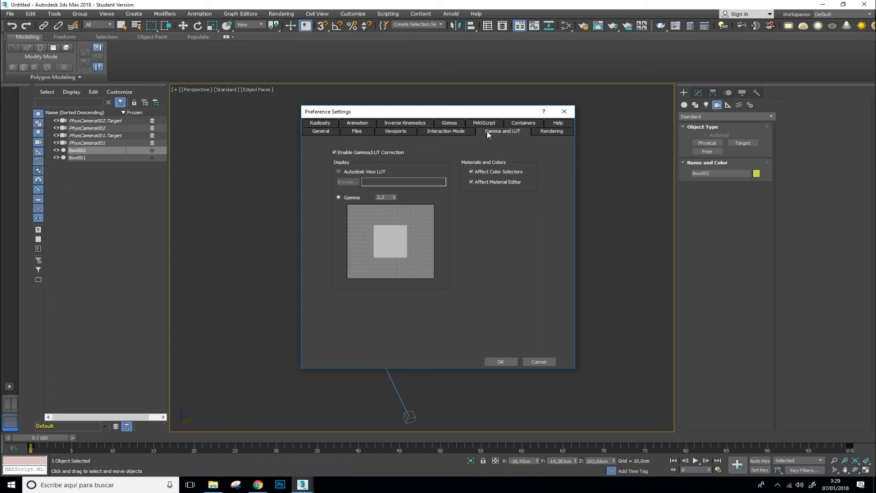
click(535, 133)
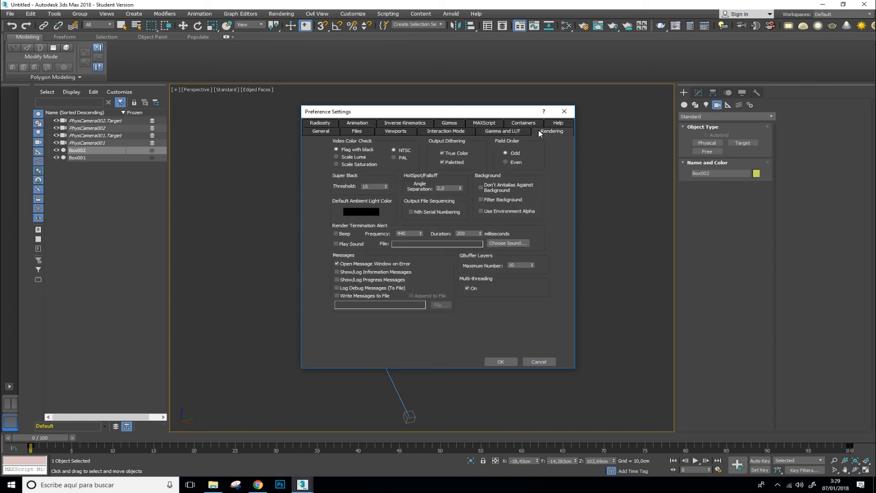
click(457, 124)
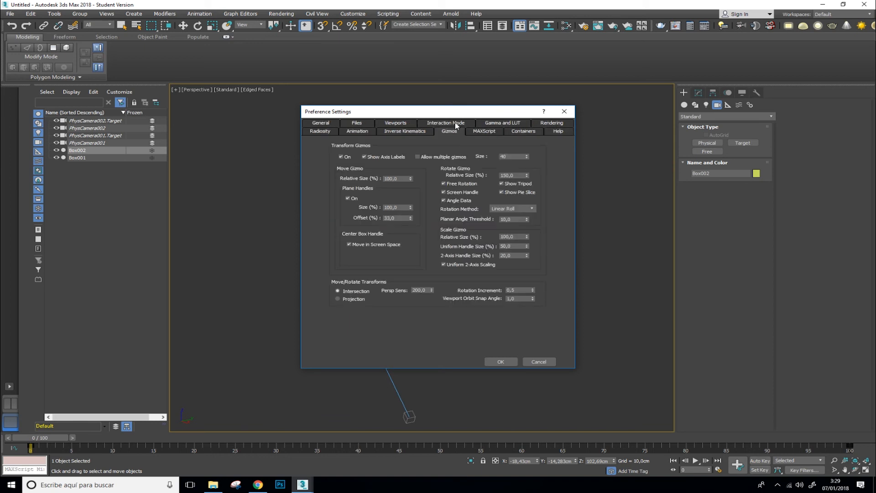
Review the Viewports preferences and accept the Preference Settings.
click(383, 125)
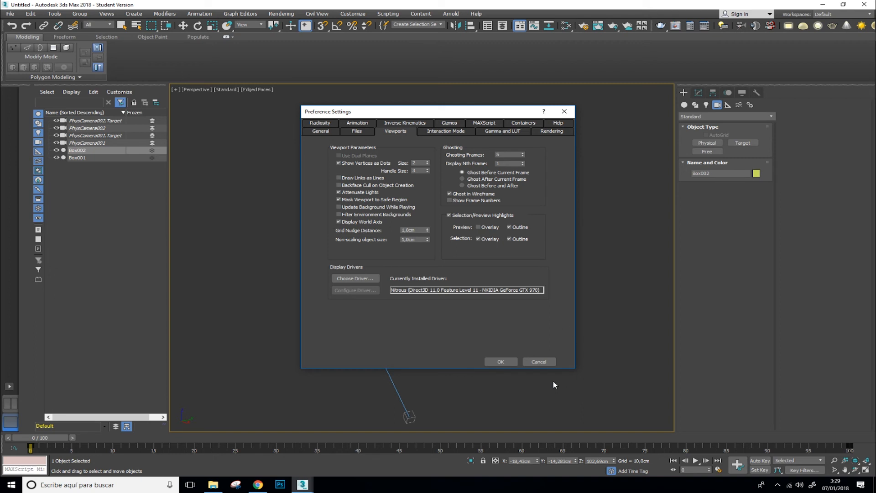
click(493, 362)
scroll(387, 309, up, 5)
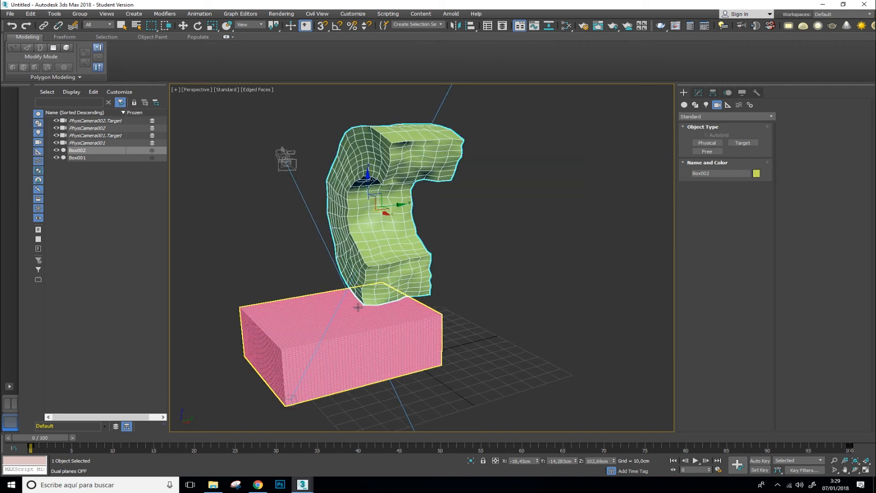
alt+middle_drag(387, 309, 352, 302)
alt+middle_drag(353, 258, 391, 214)
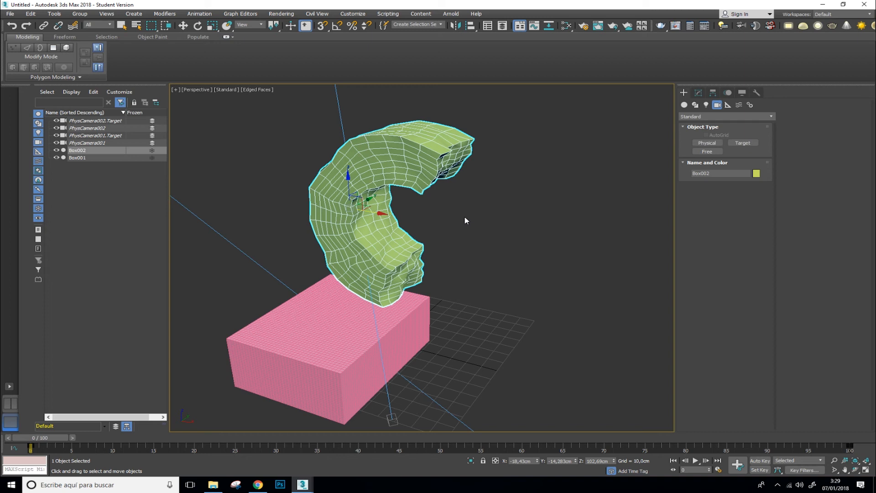
mouse_move(430, 237)
alt+middle_down()
mouse_move(443, 229)
mouse_move(420, 236)
alt+middle_up()
scroll(420, 236, up, 3)
scroll(421, 235, down, 5)
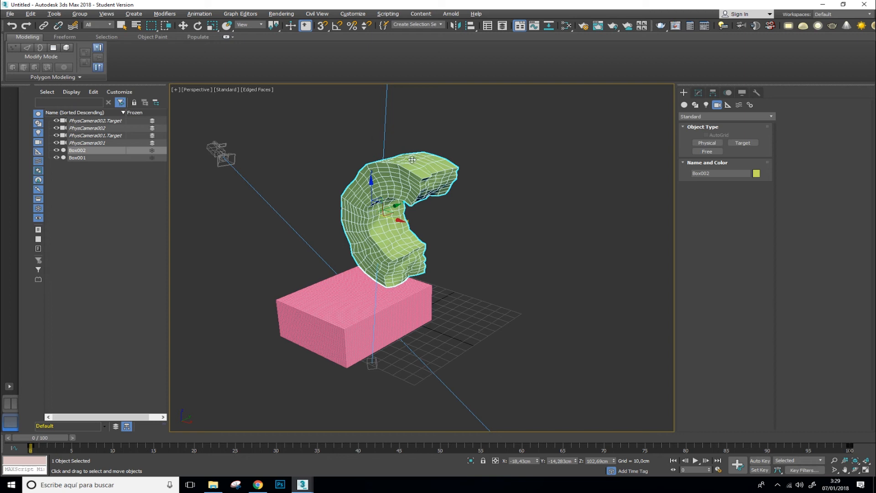
mouse_move(398, 250)
alt+middle_down()
mouse_move(437, 257)
mouse_move(470, 245)
mouse_move(411, 256)
alt+middle_up()
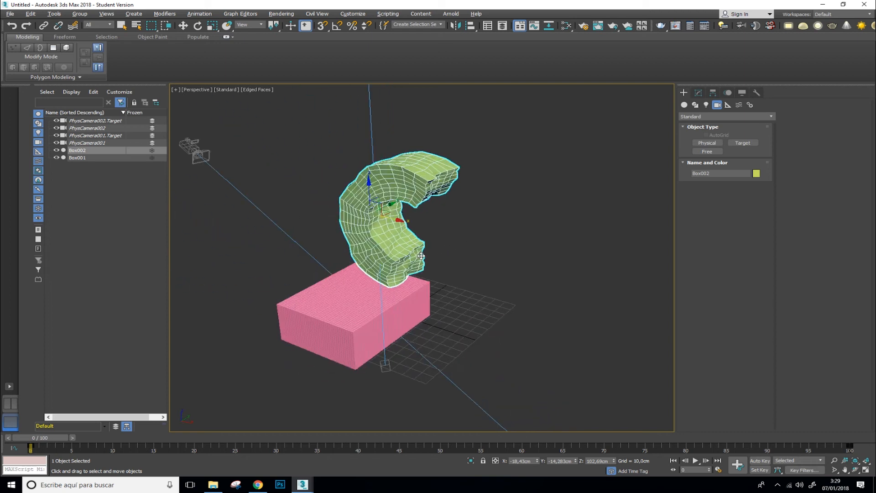
Select the pink box, and return the selection to the bent box above it.
click(330, 313)
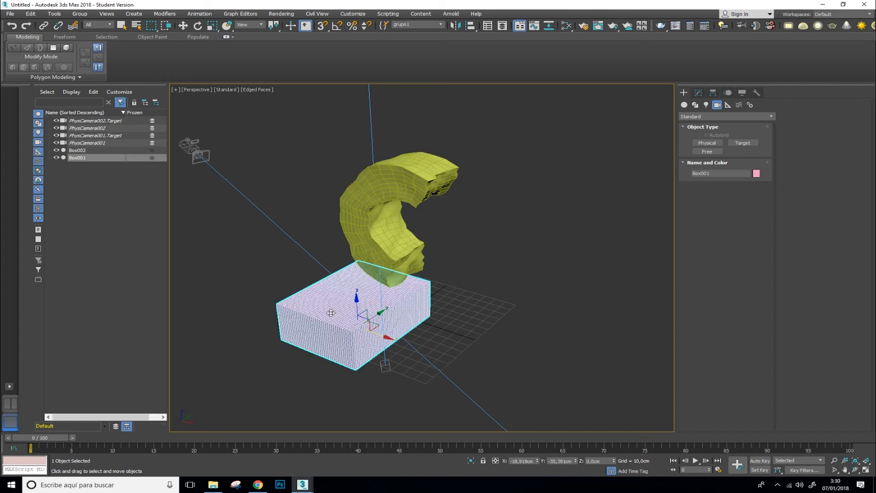
click(382, 172)
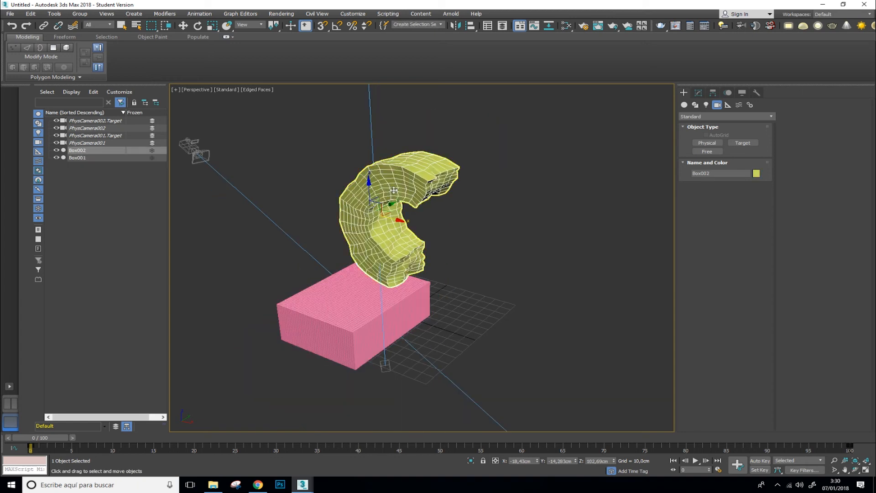
scroll(388, 187, up, 3)
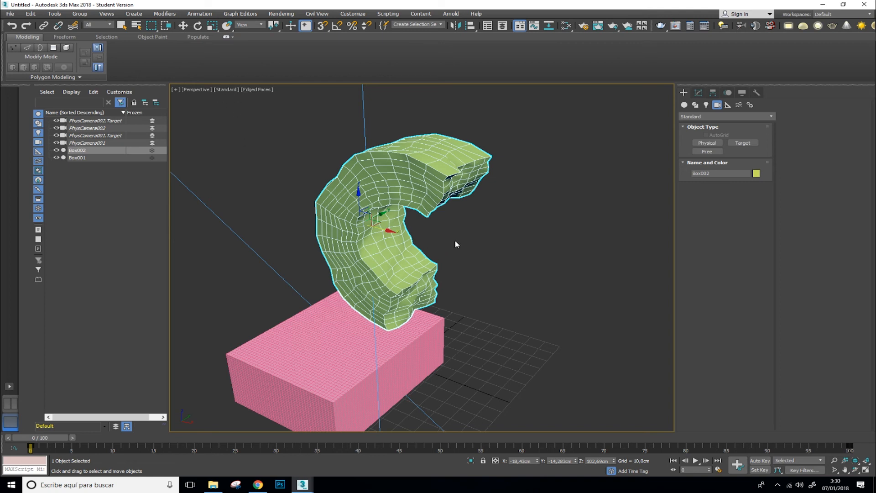
click(466, 233)
click(436, 177)
scroll(442, 235, down, 2)
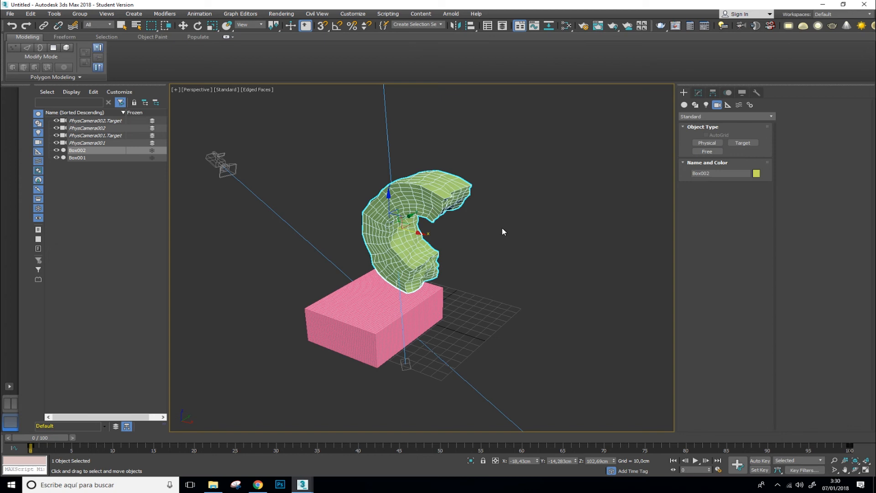
Try the Wireframe Override display in the Perspective viewport and return to shaded display with edged faces.
key(F3)
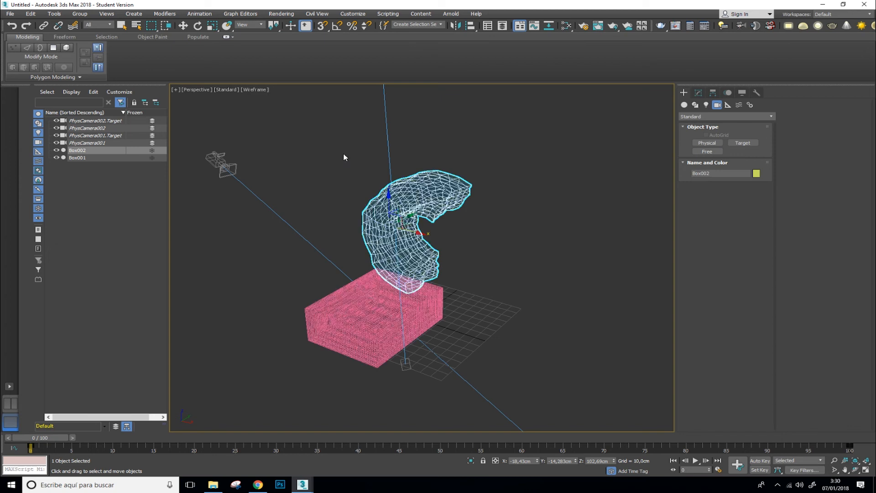
click(256, 90)
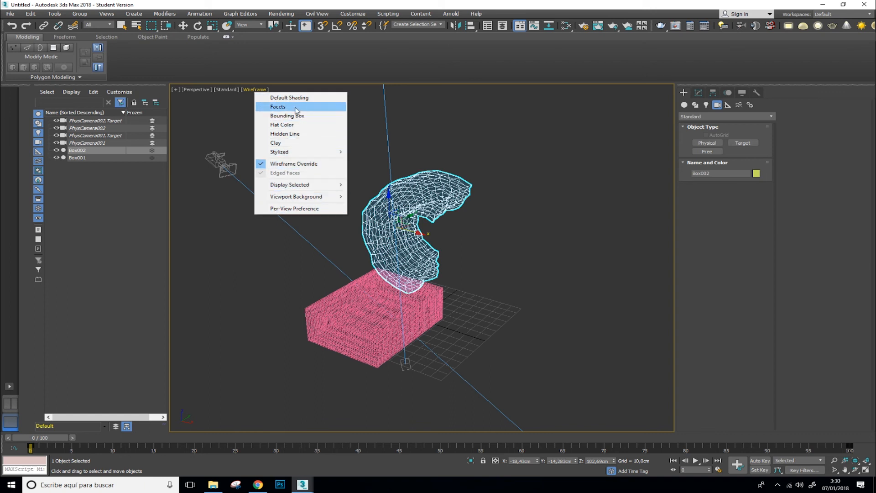
click(288, 164)
click(263, 90)
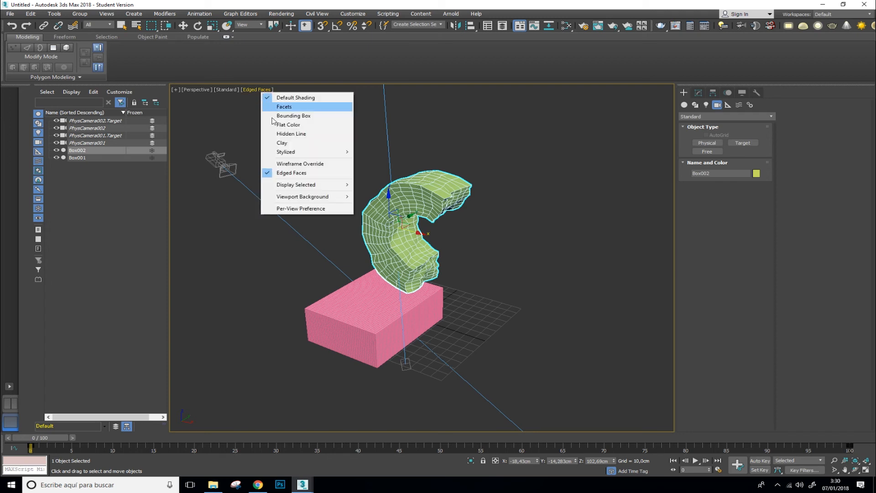
click(301, 165)
key(F3)
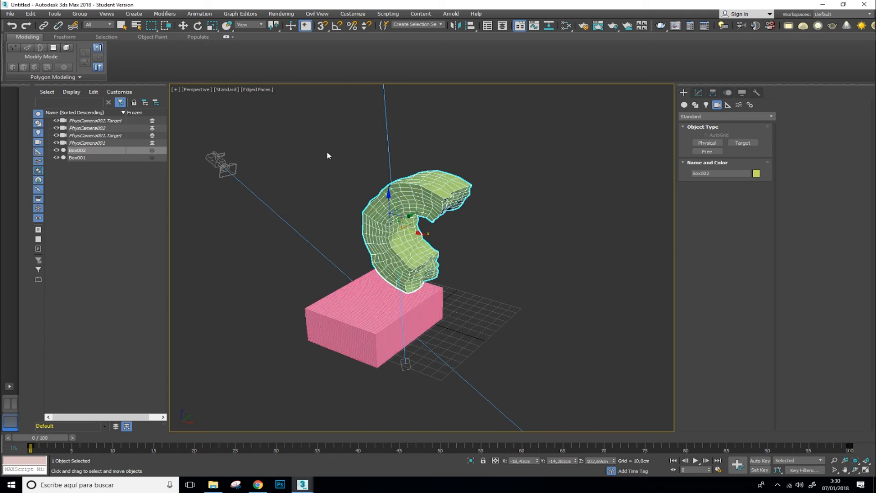
Toggle the viewport to wireframe, examine the mesh of both boxes, and restore the shaded display.
key(F3)
key(F3)
key(F3)
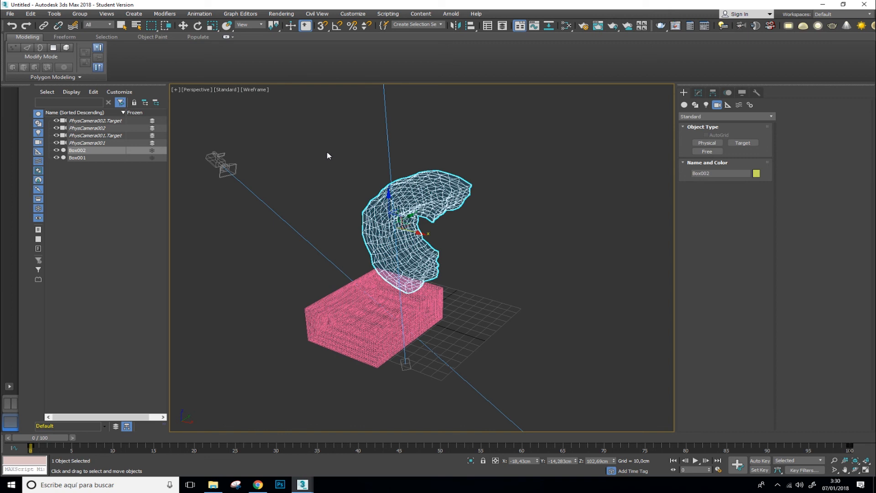
alt+middle_drag(305, 250, 339, 258)
scroll(388, 238, up, 5)
scroll(388, 237, down, 5)
key(F3)
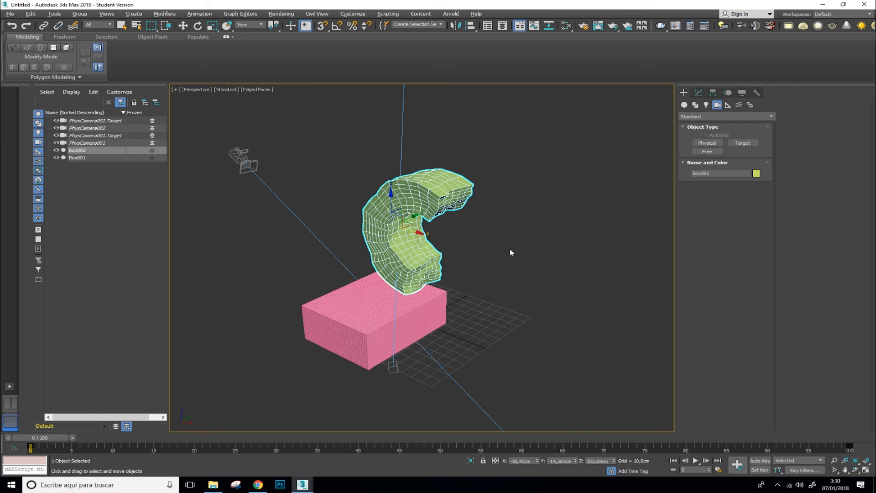
Toggle Edged Faces several times in the Perspective viewport, leaving the edges hidden under Default Shading.
key(F4)
key(F4)
key(F4)
key(F4)
key(F4)
key(F4)
key(F4)
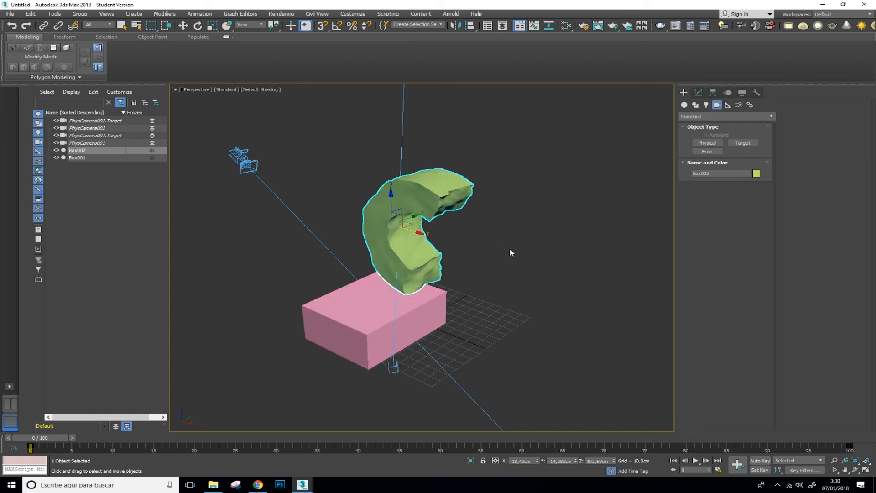
key(F4)
key(F4)
scroll(426, 253, up, 3)
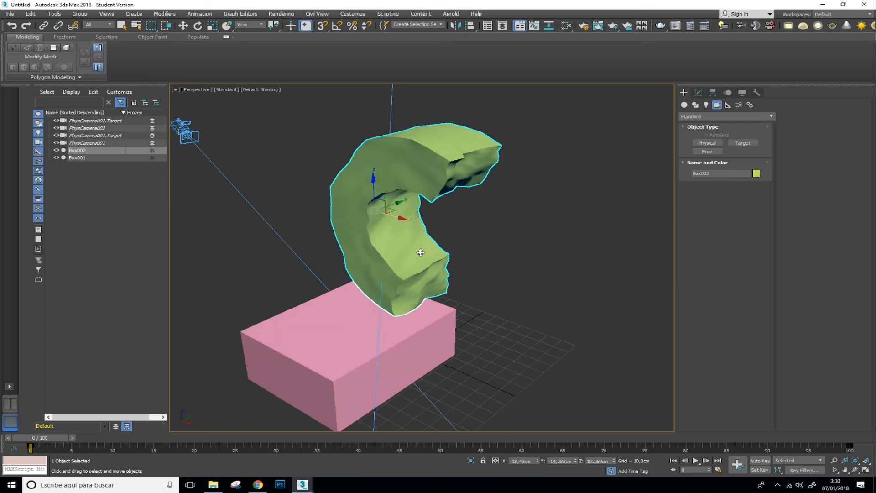
Try Facets shading on the viewport, return to Default Shading and compare the smoothed surface of the bent box.
click(261, 90)
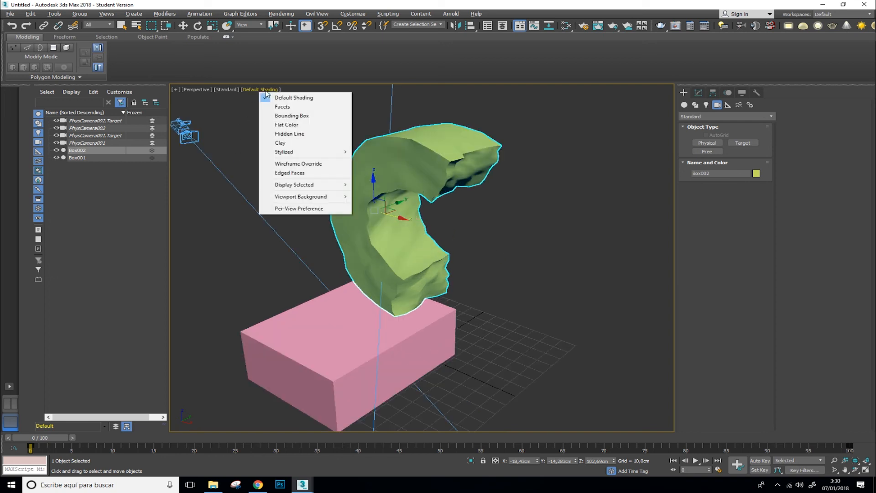
click(293, 108)
click(250, 89)
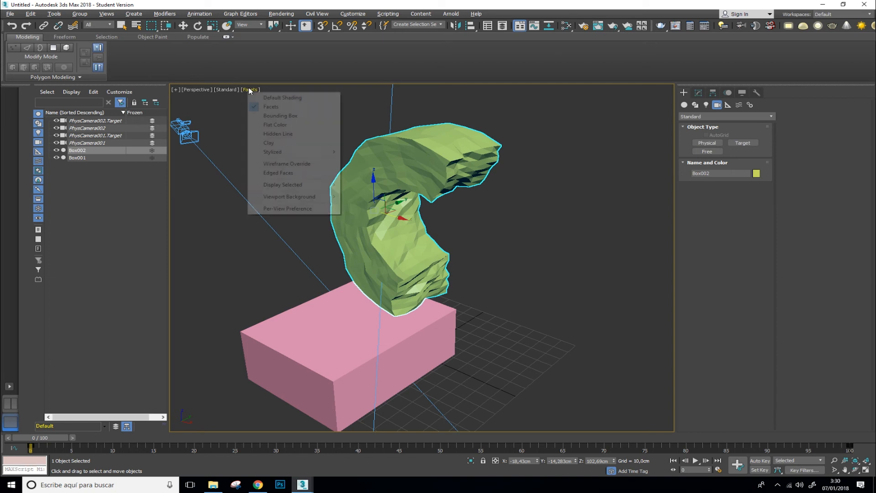
click(263, 97)
mouse_move(456, 239)
alt+middle_down()
mouse_move(410, 230)
mouse_move(469, 231)
mouse_move(461, 229)
alt+middle_up()
alt+middle_drag(389, 205, 425, 202)
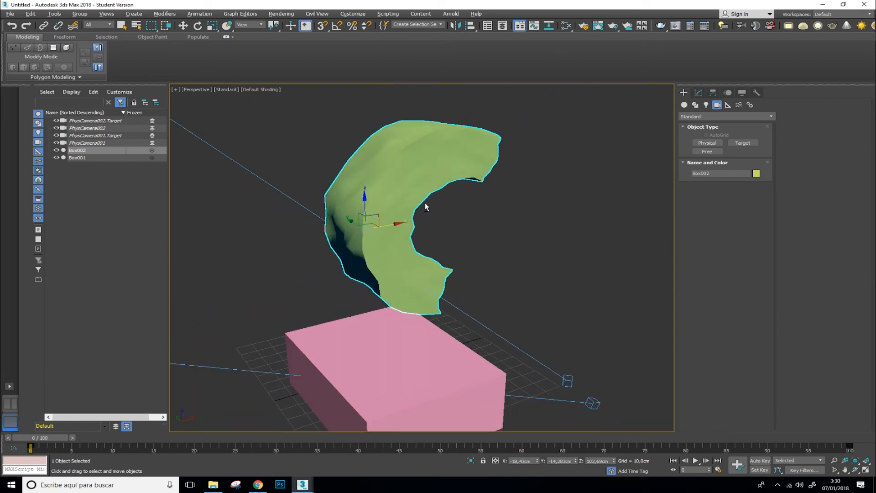
Apply Facets shading to the viewport, examine the faceted surface, and select the bent box.
click(272, 90)
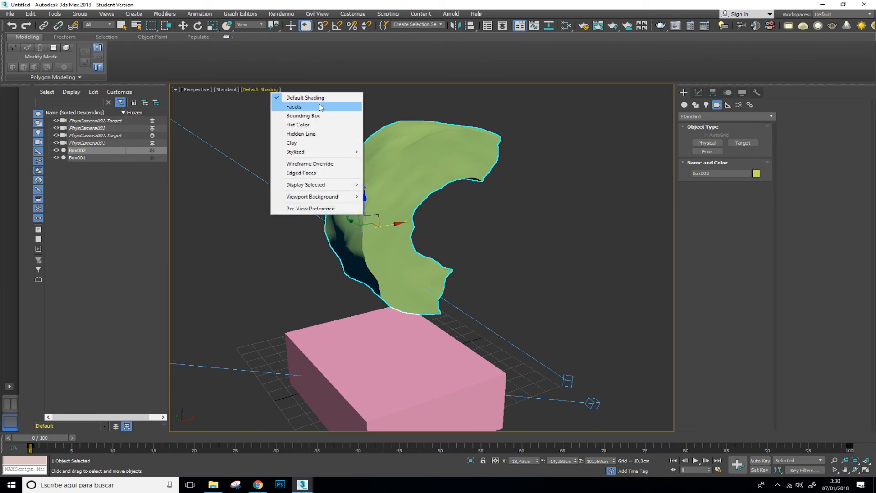
click(430, 121)
alt+middle_drag(430, 122, 329, 118)
click(251, 90)
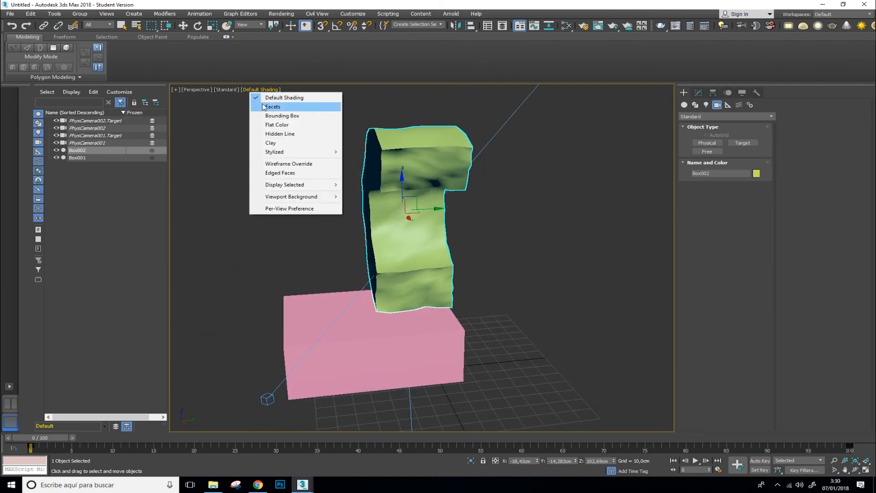
click(263, 107)
alt+middle_drag(347, 175, 419, 222)
alt+drag(419, 220, 393, 197)
click(248, 87)
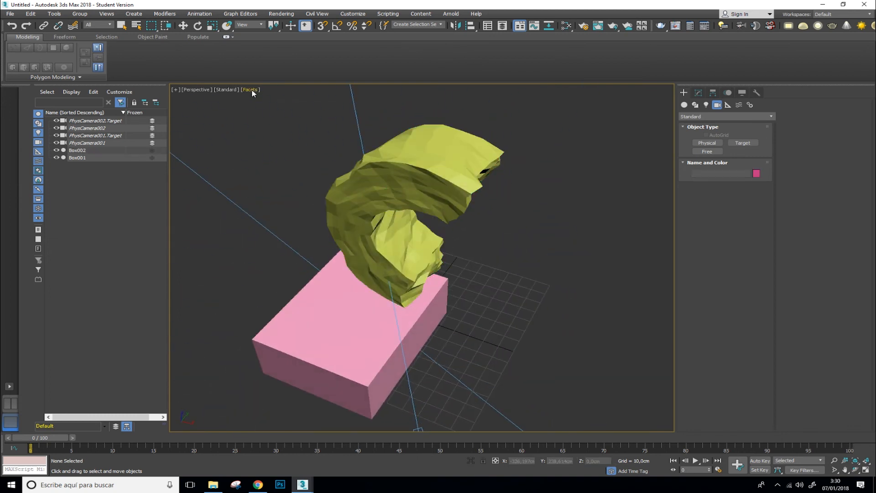
click(252, 91)
click(452, 140)
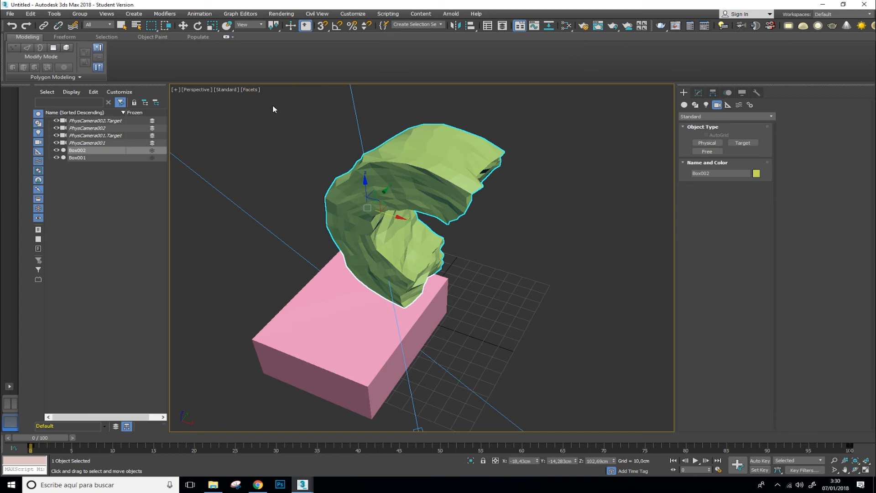
Display the objects as Bounding Box, clear the selection and examine their outlines from different angles.
click(251, 89)
click(283, 117)
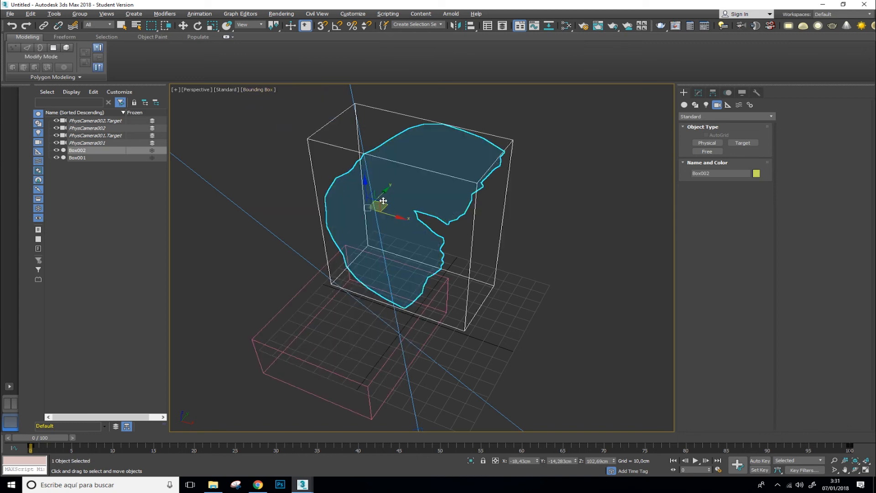
alt+middle_drag(382, 203, 433, 190)
click(592, 253)
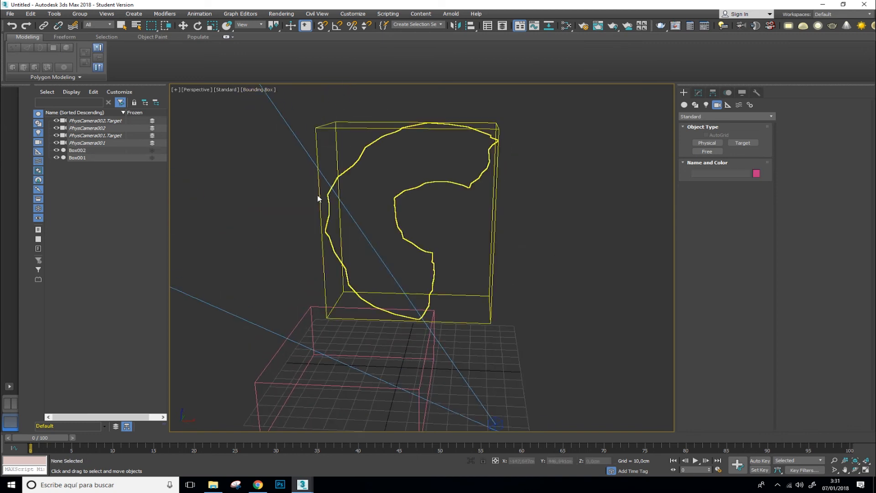
alt+middle_drag(510, 217, 438, 248)
scroll(494, 218, down, 5)
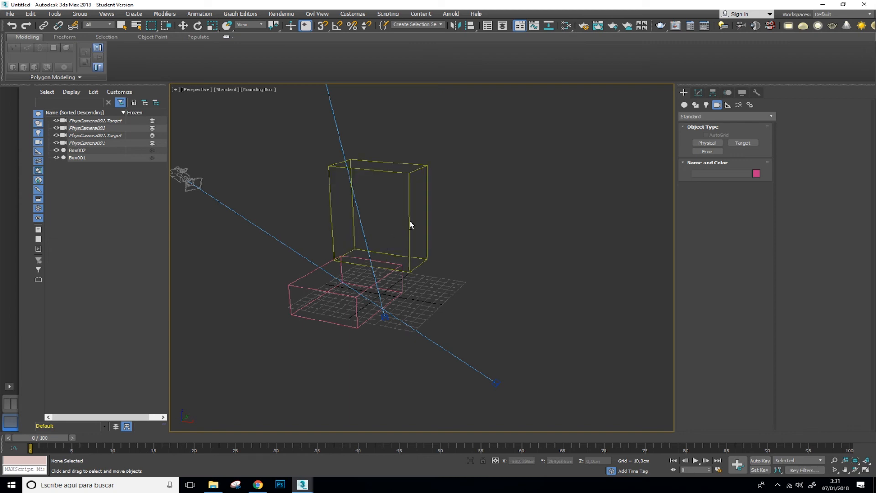
mouse_move(411, 221)
alt+middle_down()
mouse_move(449, 229)
mouse_move(438, 259)
mouse_move(453, 258)
mouse_move(464, 219)
mouse_move(358, 226)
mouse_move(442, 209)
mouse_move(444, 240)
alt+middle_up()
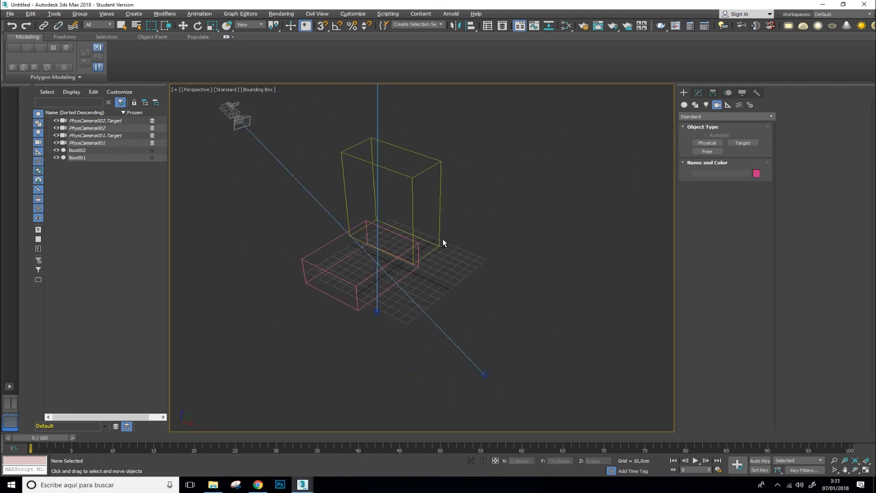
Switch the viewport shading to Flat Color and look at both boxes.
click(267, 90)
click(293, 124)
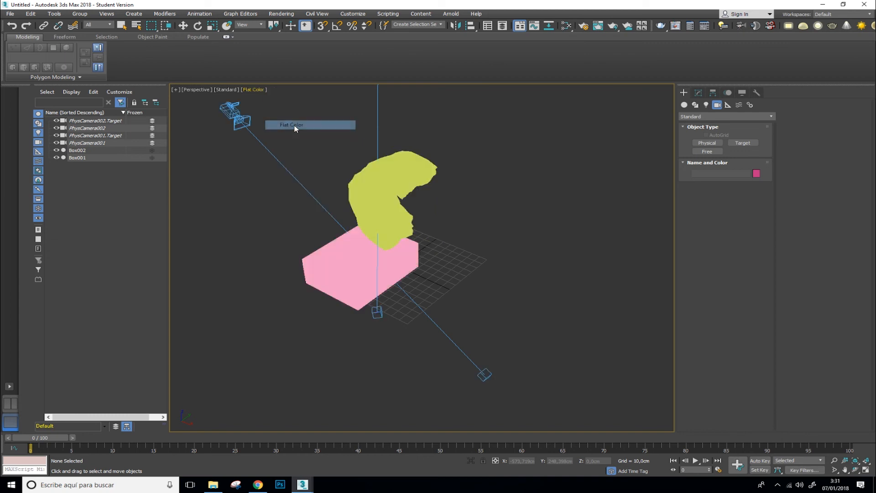
mouse_move(355, 252)
alt+middle_down()
mouse_move(429, 221)
mouse_move(424, 309)
mouse_move(653, 238)
mouse_move(344, 245)
mouse_move(368, 241)
alt+middle_up()
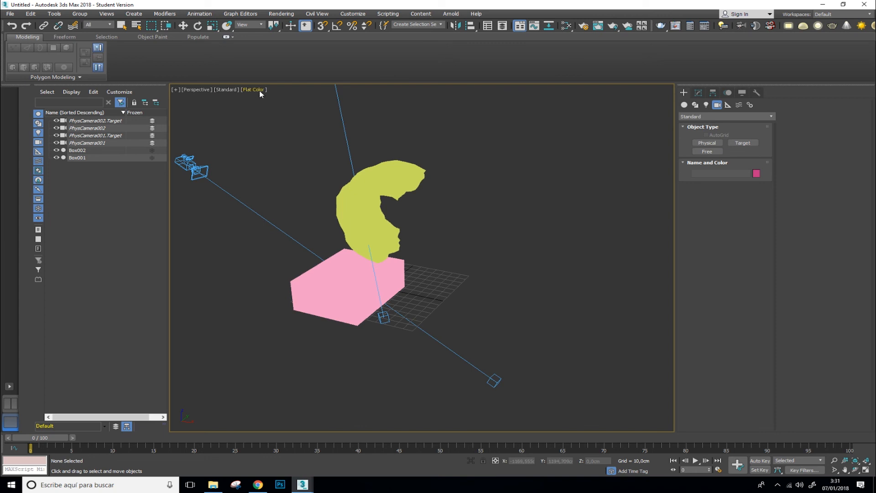
Switch the viewport shading to Hidden Line and examine the visible mesh edges.
click(260, 90)
click(312, 134)
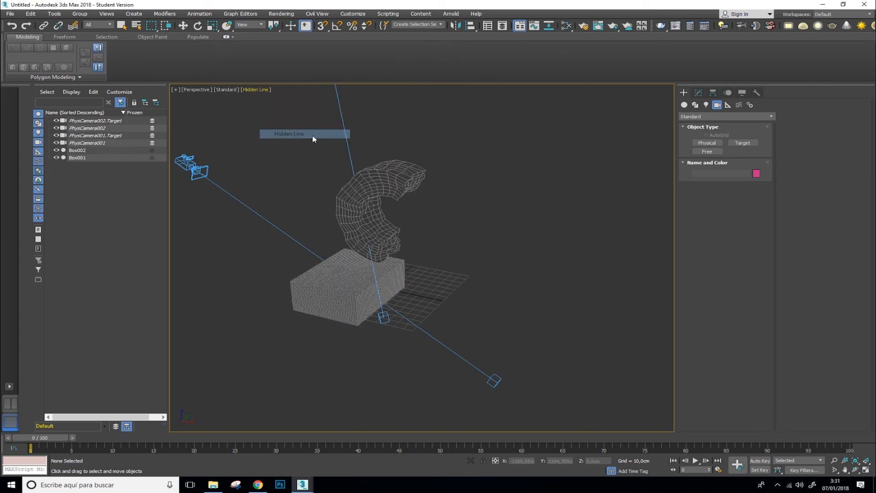
alt+middle_drag(315, 141, 339, 243)
scroll(361, 255, up, 5)
Switch the viewport shading to Clay and examine both boxes from several angles.
click(254, 91)
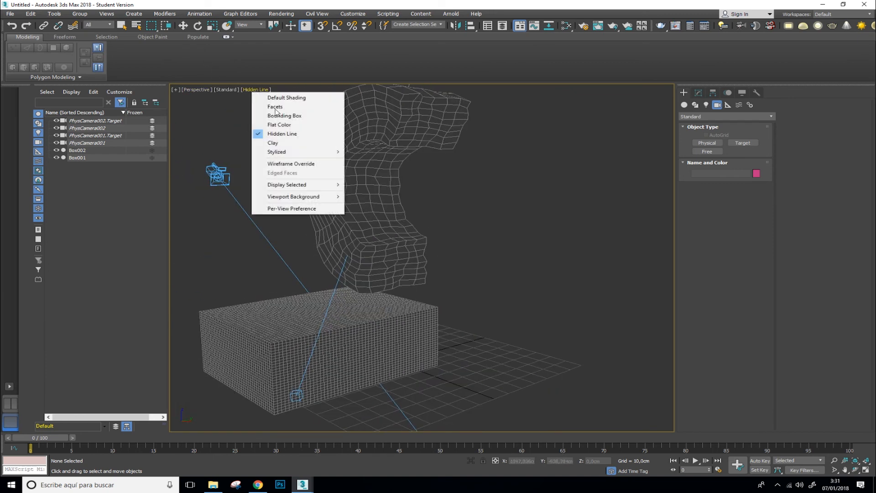
click(300, 143)
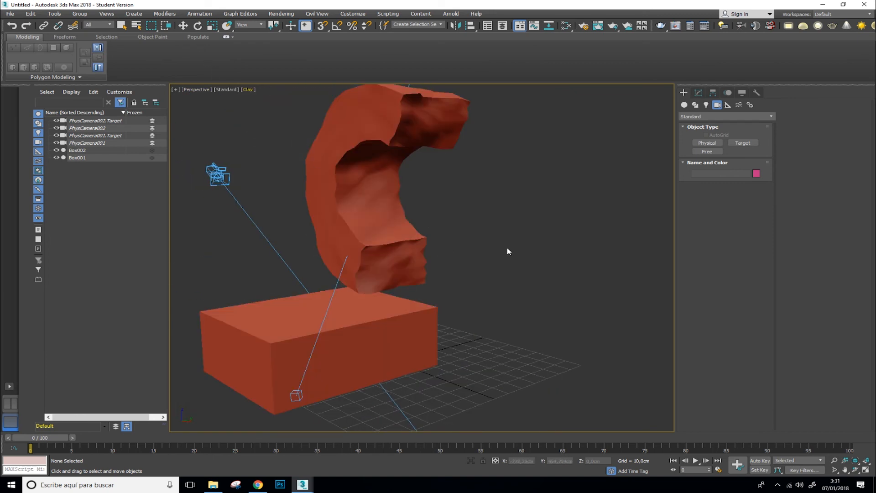
alt+middle_drag(410, 219, 383, 218)
scroll(382, 224, down, 5)
mouse_move(354, 254)
alt+middle_down()
mouse_move(344, 269)
mouse_move(361, 266)
mouse_move(270, 290)
mouse_move(289, 210)
mouse_move(350, 269)
alt+middle_up()
Switch the viewport shading to the stylized Graphite look and examine both boxes from several angles.
click(249, 89)
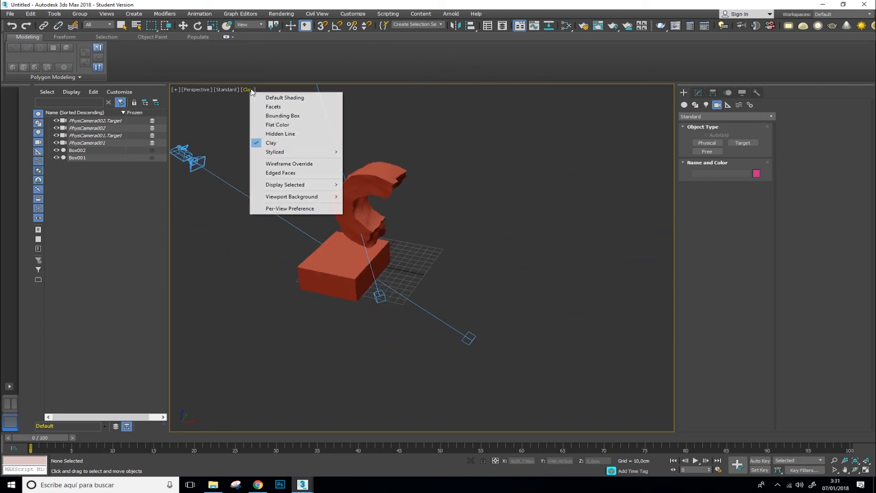
mouse_move(316, 152)
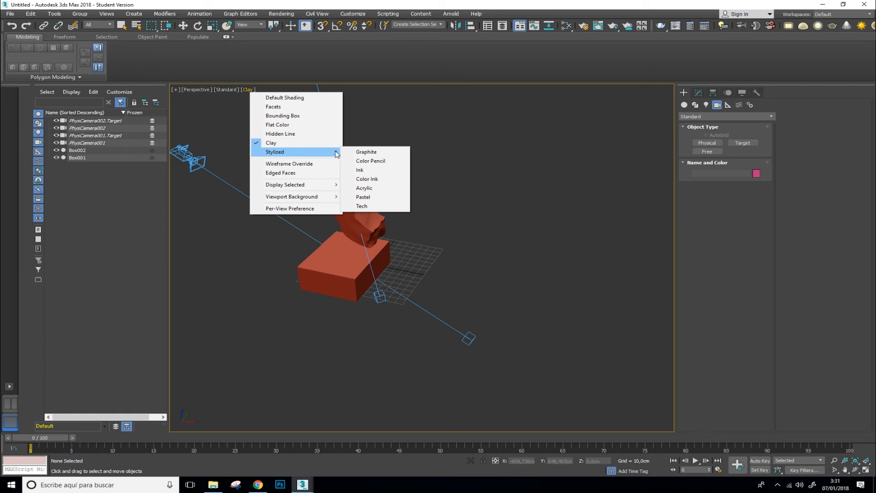
click(378, 153)
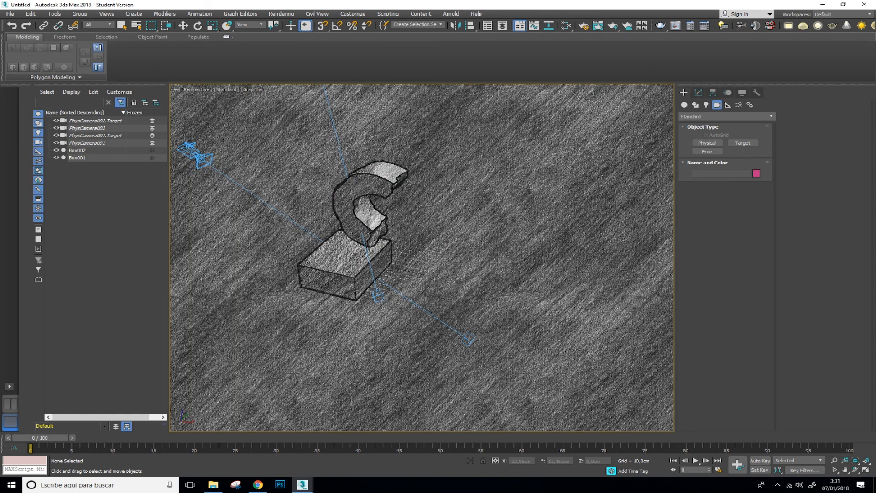
mouse_move(362, 256)
alt+middle_down()
mouse_move(349, 253)
mouse_move(382, 232)
mouse_move(354, 250)
alt+middle_up()
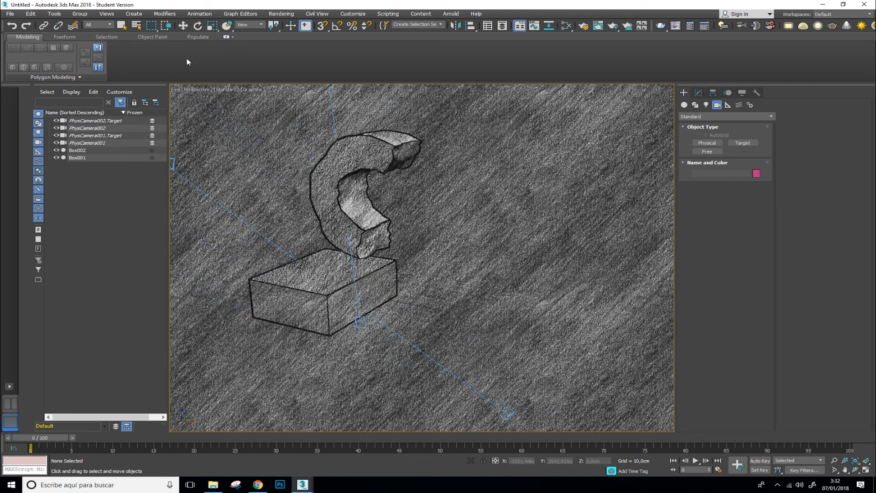
click(253, 90)
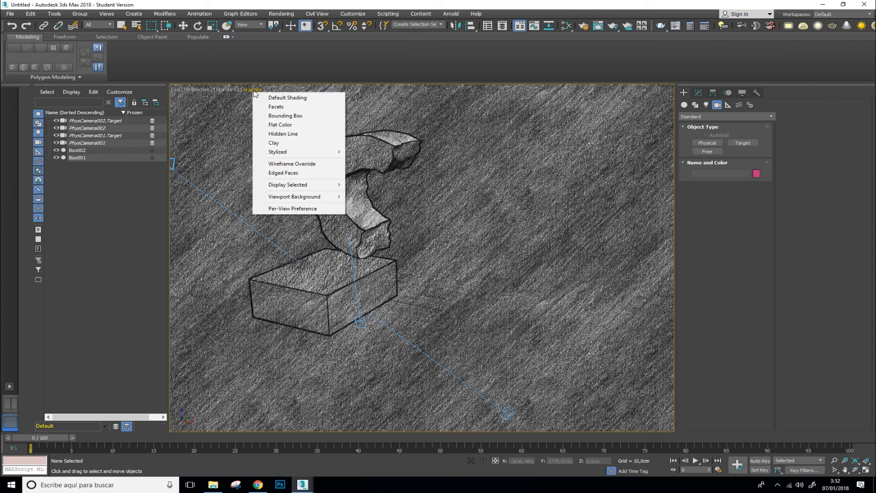
click(353, 3)
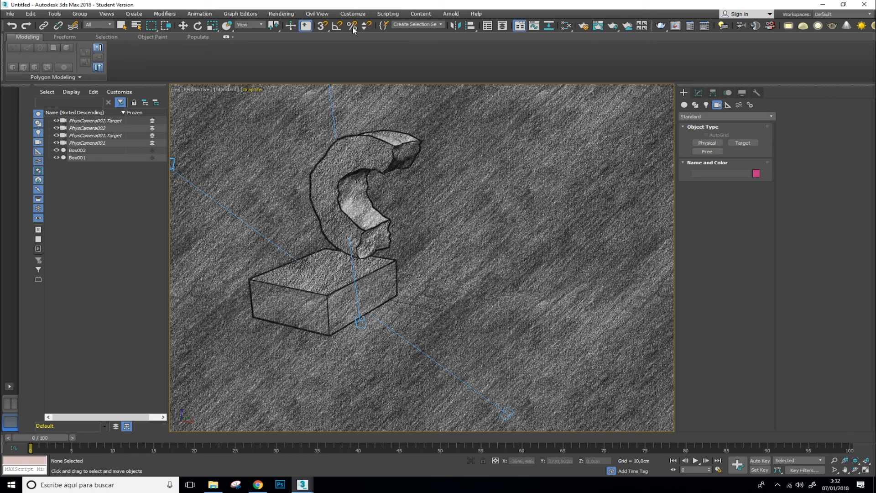
mouse_move(340, 191)
alt+middle_down()
mouse_move(315, 167)
mouse_move(376, 153)
mouse_move(347, 198)
alt+middle_up()
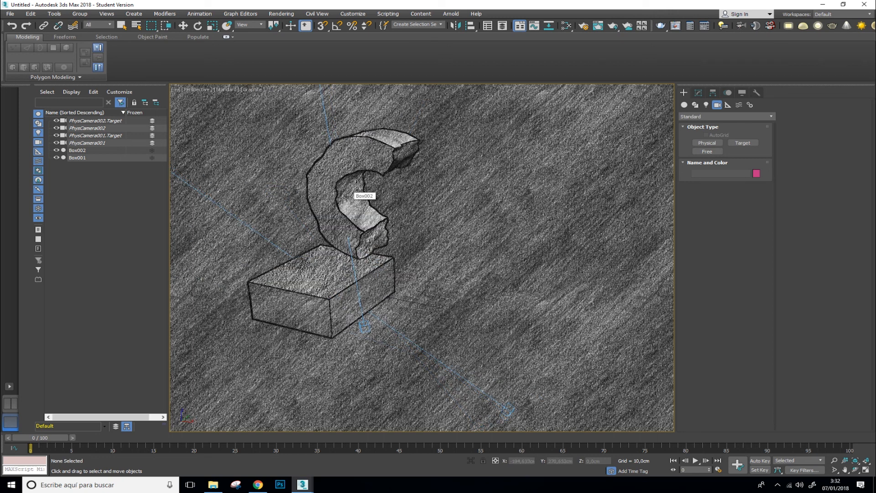
Return the viewport from the stylized Graphite look to Default Shading.
click(258, 89)
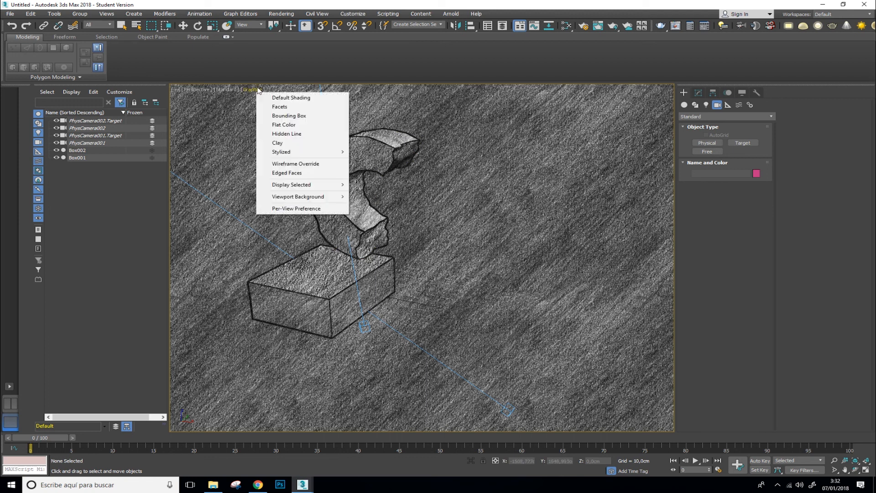
mouse_move(310, 157)
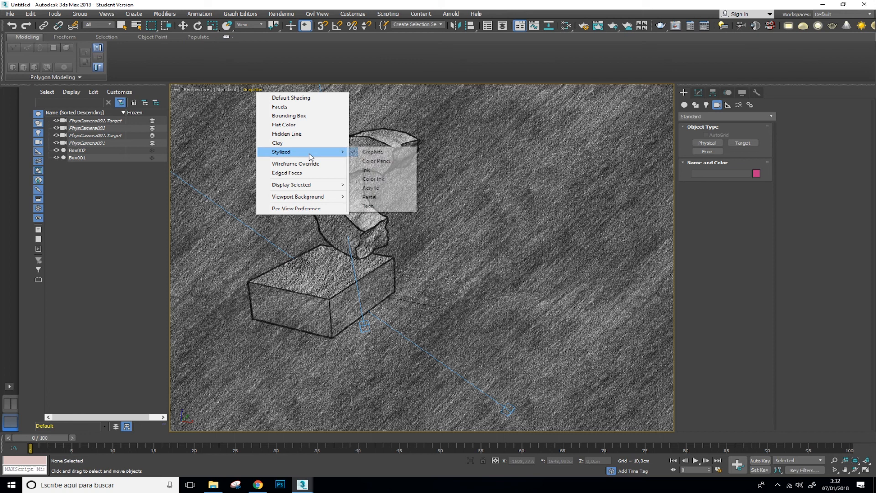
click(375, 152)
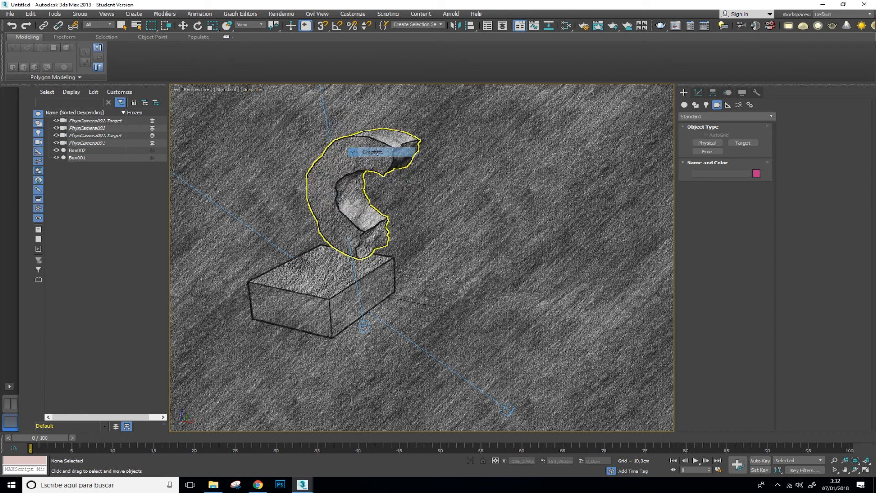
click(253, 90)
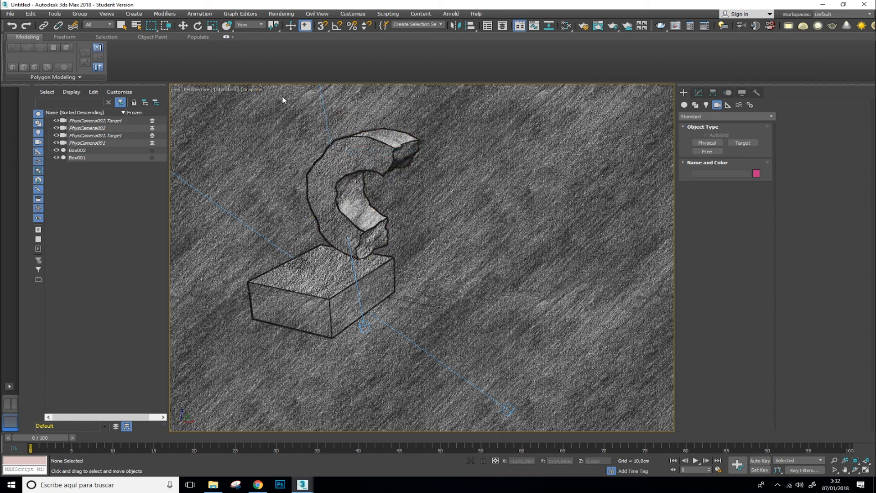
click(276, 98)
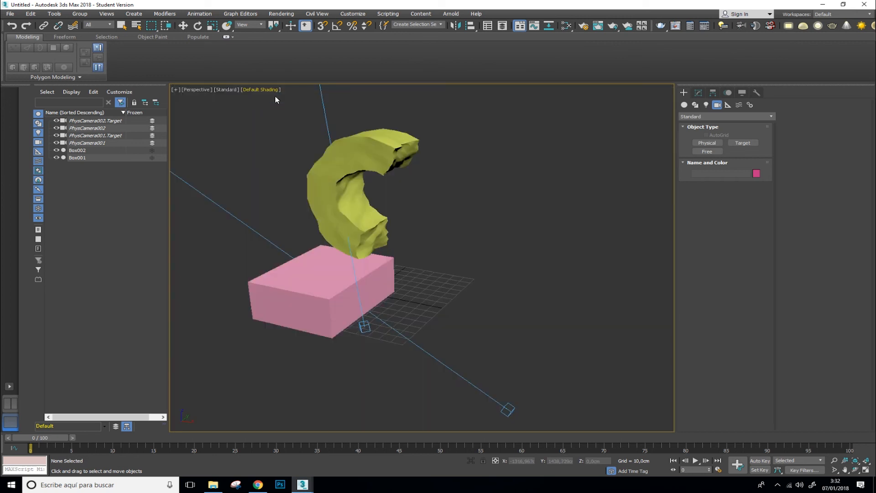
Set the viewport quality to High Quality and examine the shadows on both boxes from several angles.
click(230, 90)
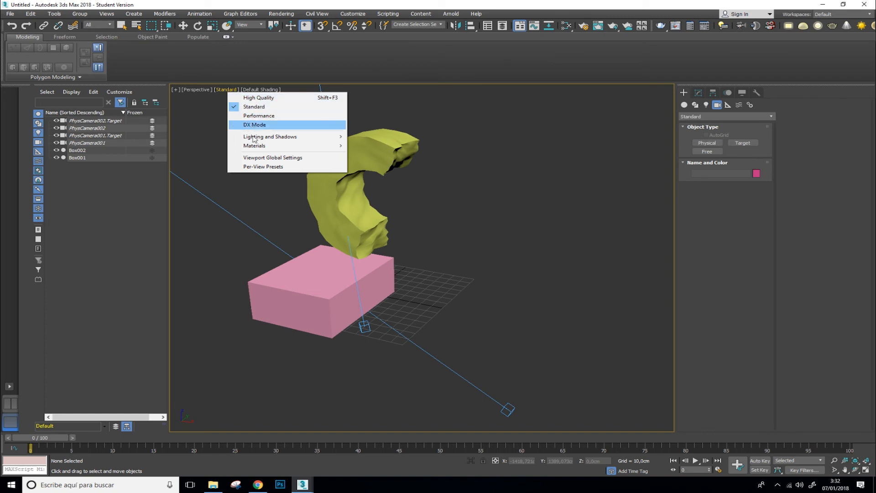
click(292, 98)
alt+middle_drag(381, 256, 358, 259)
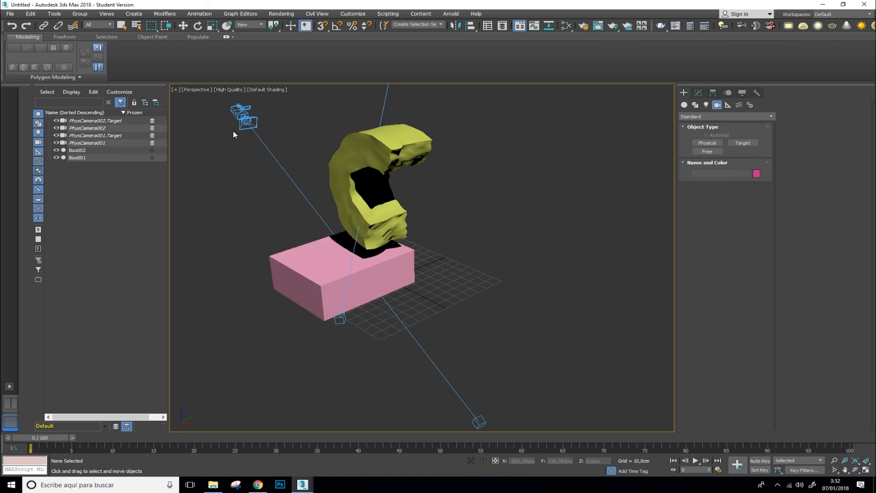
scroll(522, 401, down, 5)
scroll(455, 356, up, 3)
mouse_move(456, 356)
alt+middle_down()
mouse_move(475, 292)
mouse_move(466, 351)
alt+middle_up()
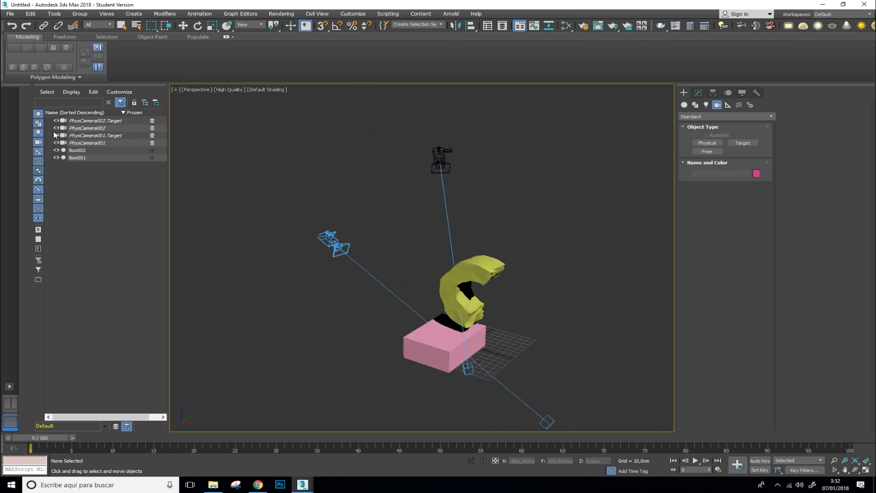
mouse_move(274, 256)
alt+middle_down()
mouse_move(311, 279)
mouse_move(258, 263)
alt+middle_up()
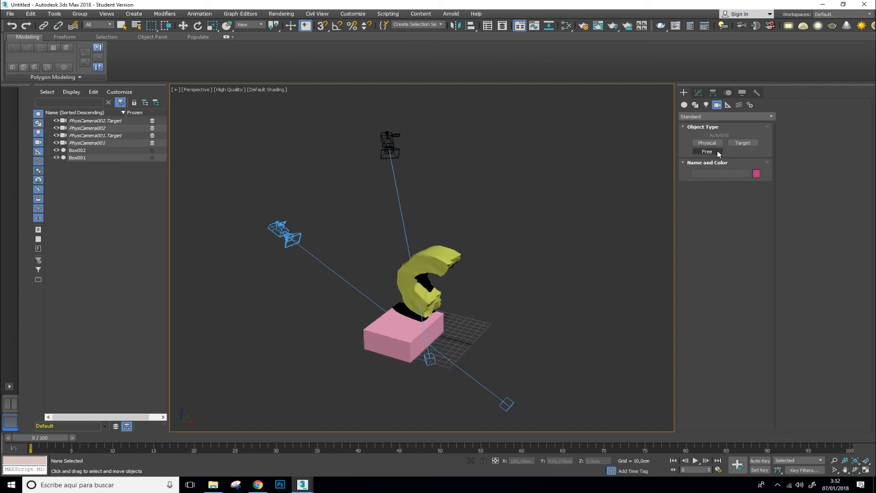
Create a rectangular VRayLight on the ground beside the boxes.
click(716, 117)
click(707, 106)
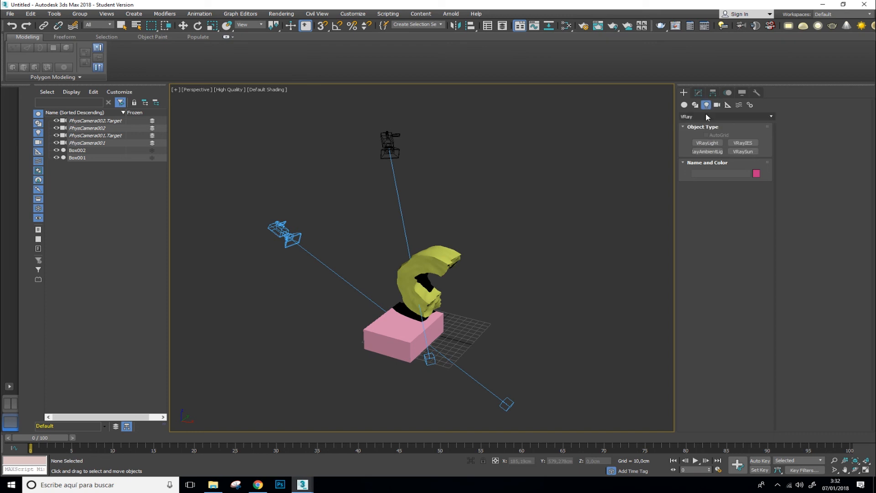
click(707, 143)
drag(261, 352, 318, 442)
Raise the V-Ray light and rotate it towards the boxes to about X 44, Y -2 and Z -26 degrees.
key(w)
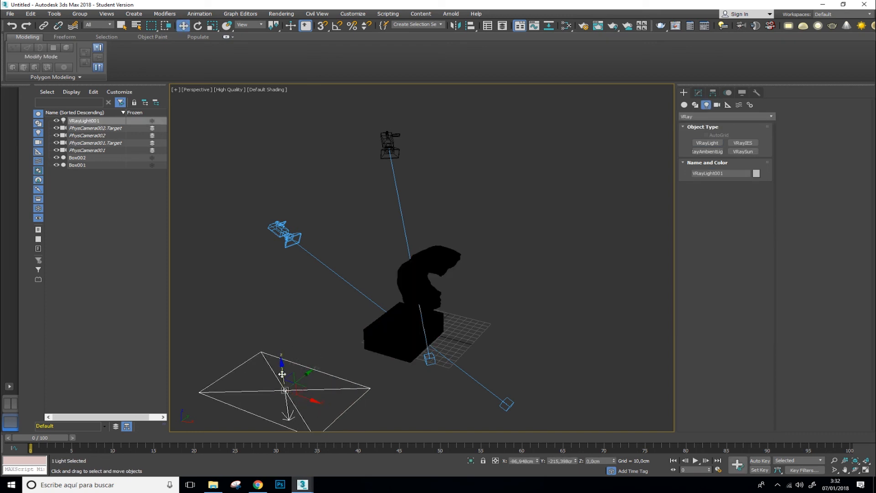
drag(310, 357, 321, 240)
key(e)
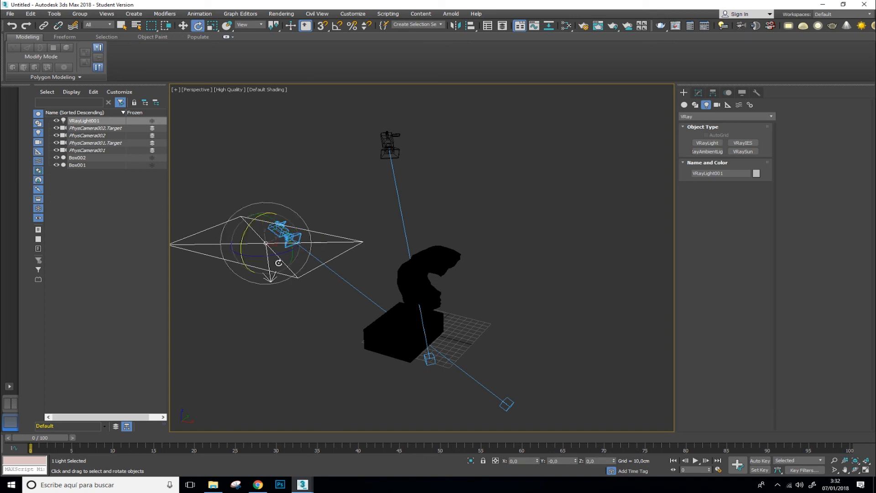
drag(250, 245, 239, 280)
drag(283, 254, 253, 223)
scroll(319, 308, up, 5)
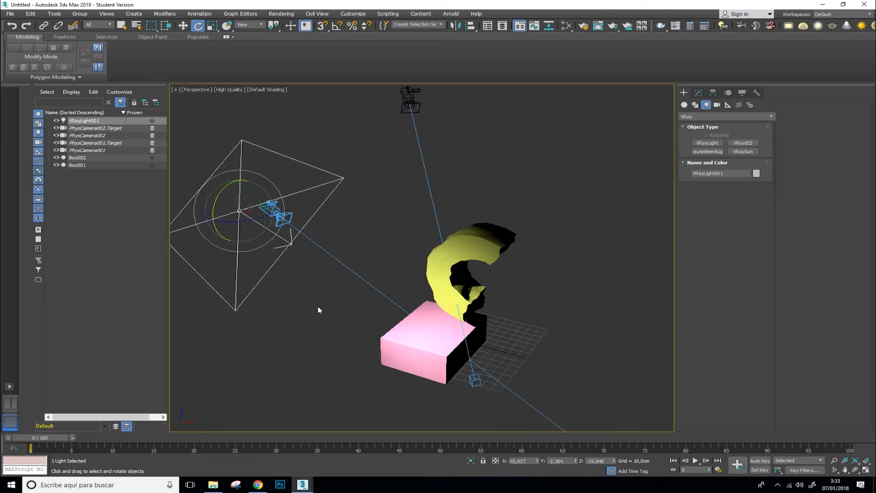
alt+middle_drag(324, 307, 354, 314)
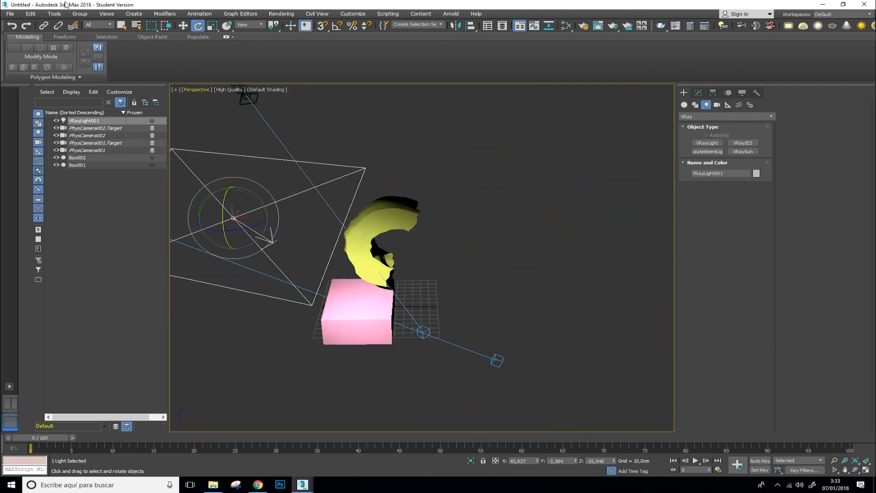
Set the viewport quality to Performance, return it to Standard, and compare how the boxes look in each.
click(232, 90)
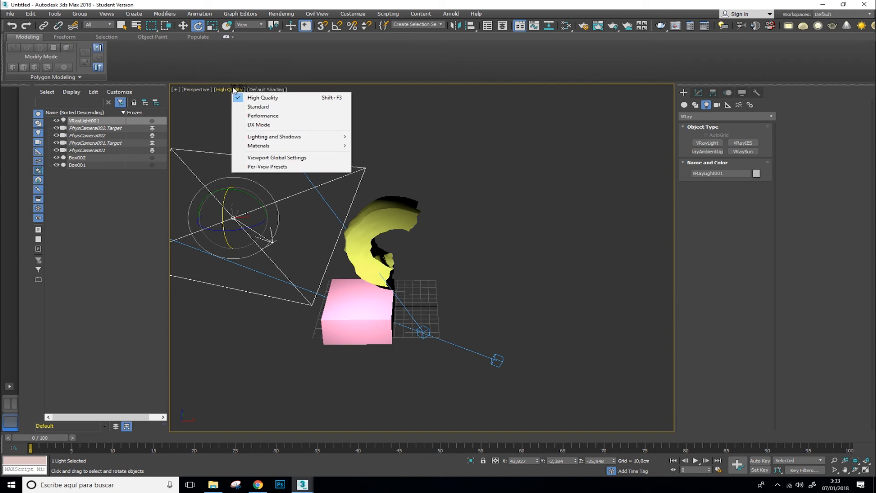
click(272, 117)
mouse_move(455, 298)
alt+middle_down()
mouse_move(368, 280)
mouse_move(385, 272)
mouse_move(422, 300)
alt+middle_up()
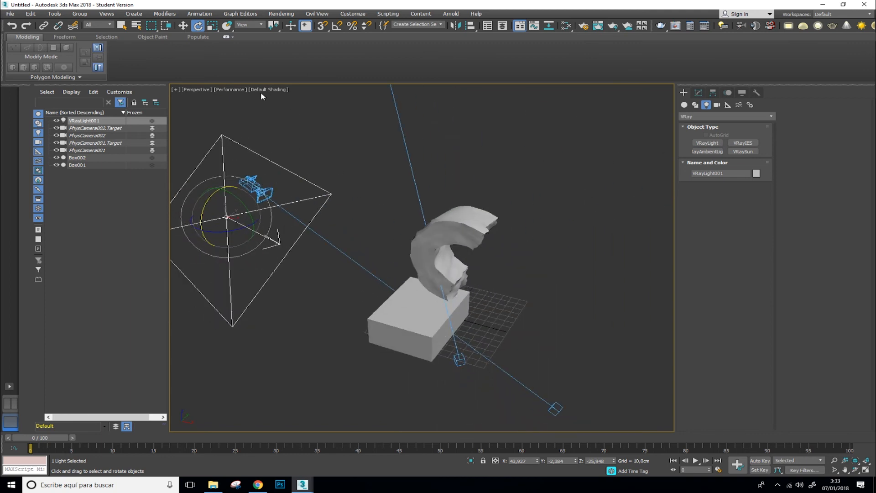
click(230, 89)
click(274, 106)
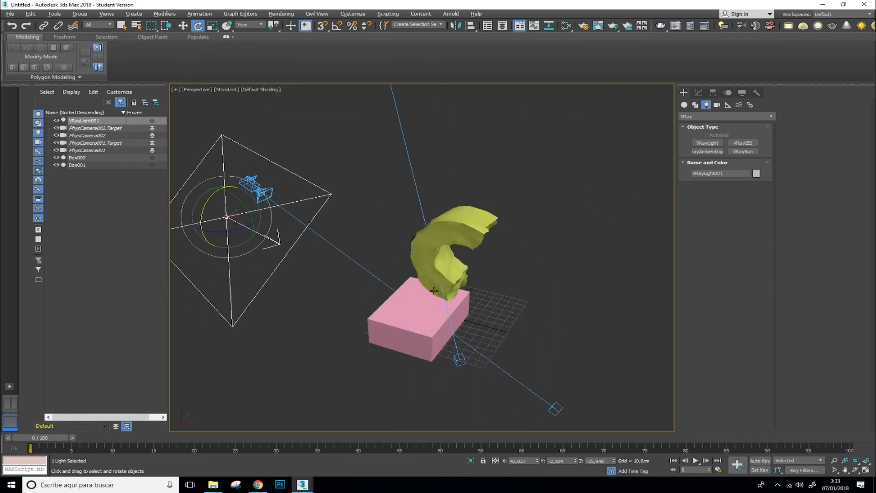
mouse_move(434, 290)
alt+middle_down()
mouse_move(506, 303)
mouse_move(512, 286)
mouse_move(505, 268)
mouse_move(329, 268)
mouse_move(329, 299)
mouse_move(339, 190)
mouse_move(344, 240)
mouse_move(388, 242)
mouse_move(461, 190)
mouse_move(411, 215)
mouse_move(405, 248)
alt+middle_up()
Set the viewport quality to DX Mode and examine the lit boxes.
click(230, 89)
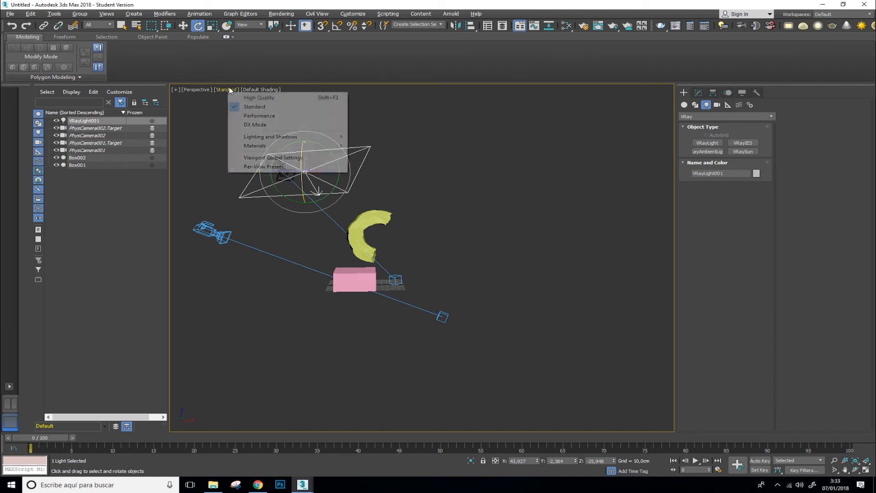
click(254, 125)
mouse_move(401, 247)
alt+middle_down()
mouse_move(358, 251)
mouse_move(376, 275)
mouse_move(448, 196)
mouse_move(392, 210)
alt+middle_up()
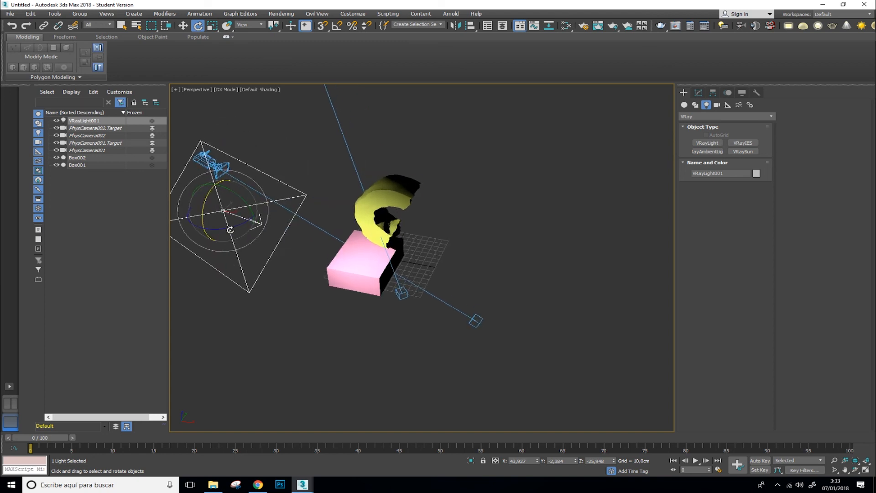
Rotate the V-Ray light slightly to about Z -28 degrees and switch the viewport to High Quality.
drag(231, 225, 225, 148)
click(223, 90)
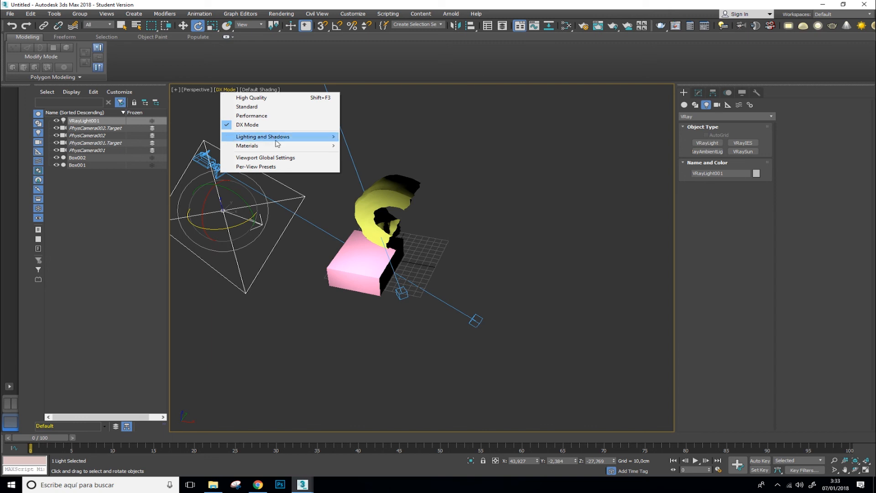
click(251, 98)
Illuminate the High Quality viewport with default lights and examine the boxes from another angle.
click(240, 88)
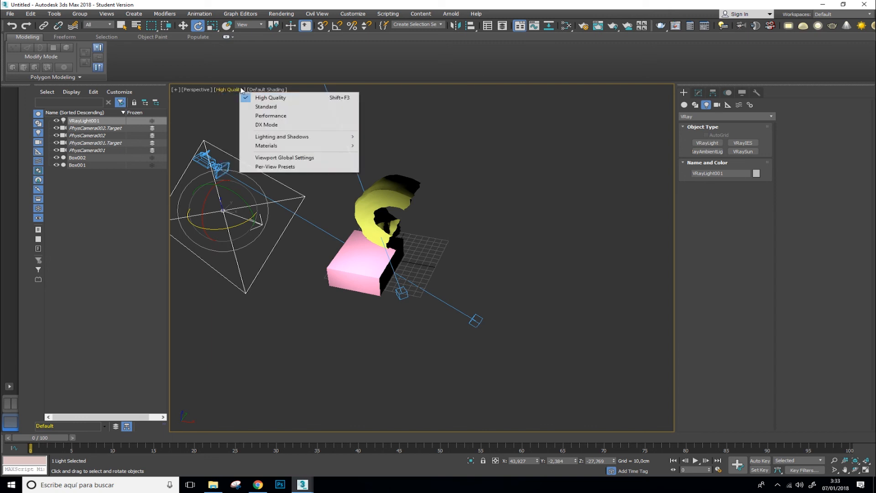
mouse_move(284, 142)
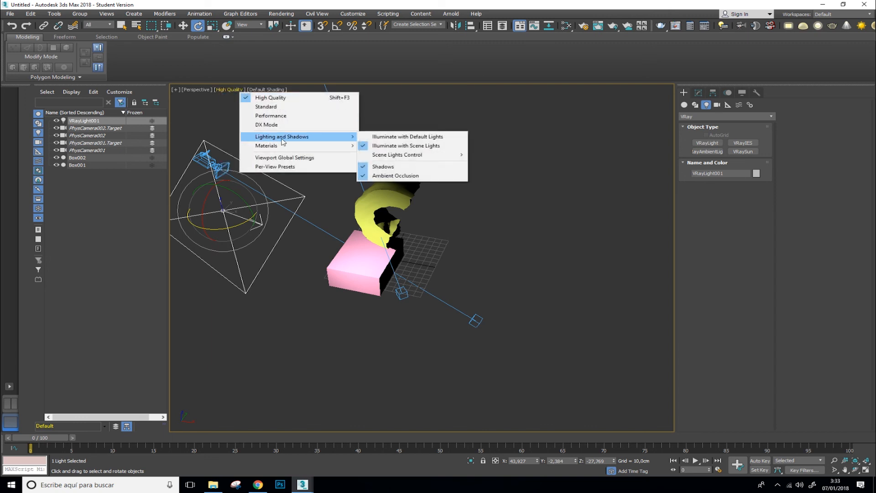
click(423, 137)
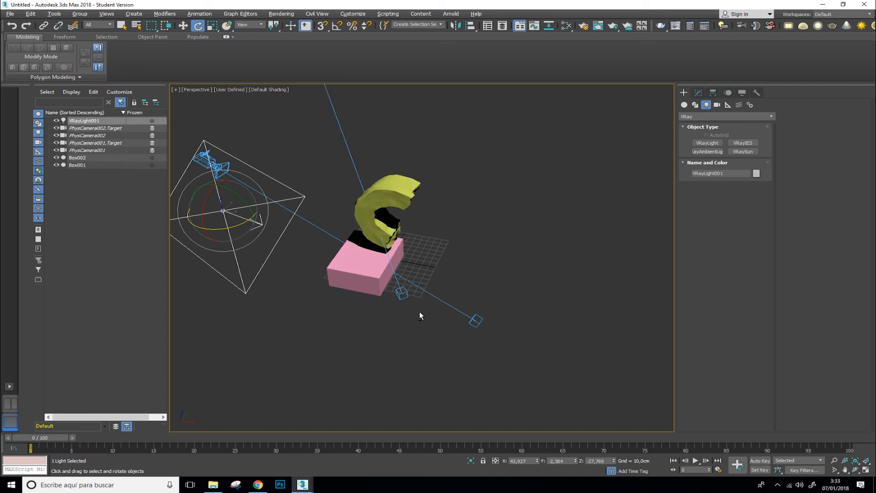
alt+middle_drag(420, 312, 399, 290)
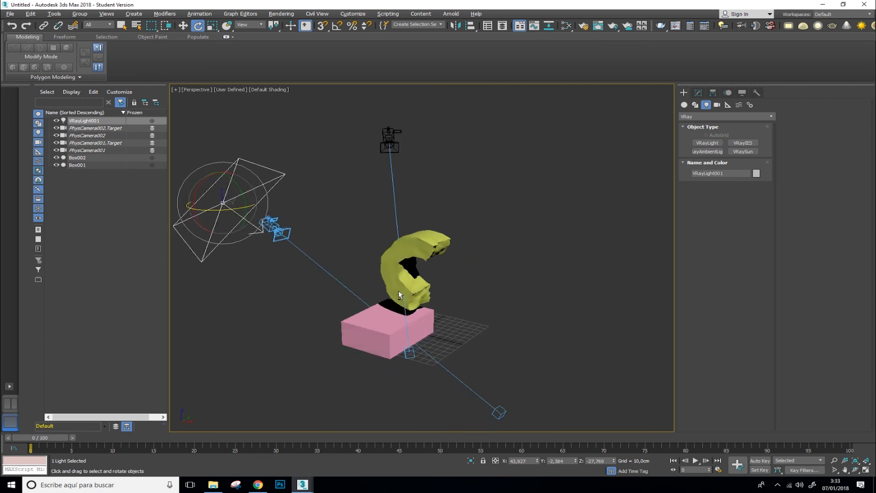
Illuminate the viewport with the scene lights instead of the default lights.
click(232, 90)
mouse_move(258, 146)
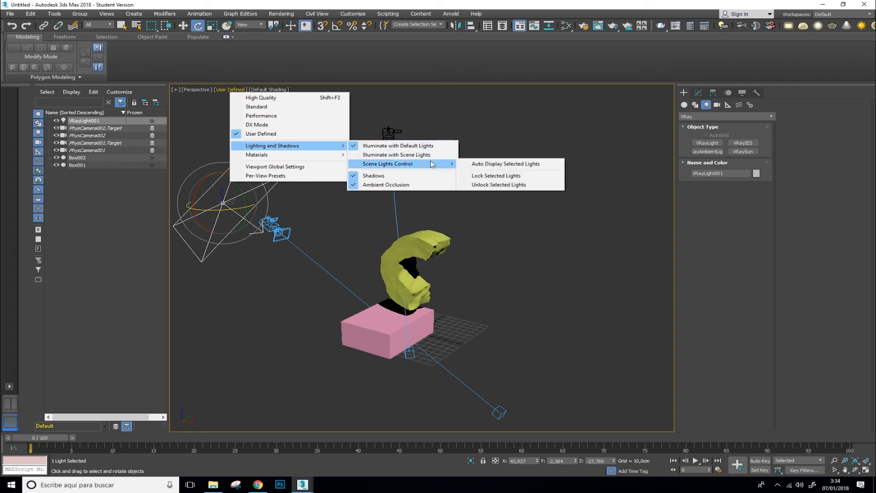
click(431, 154)
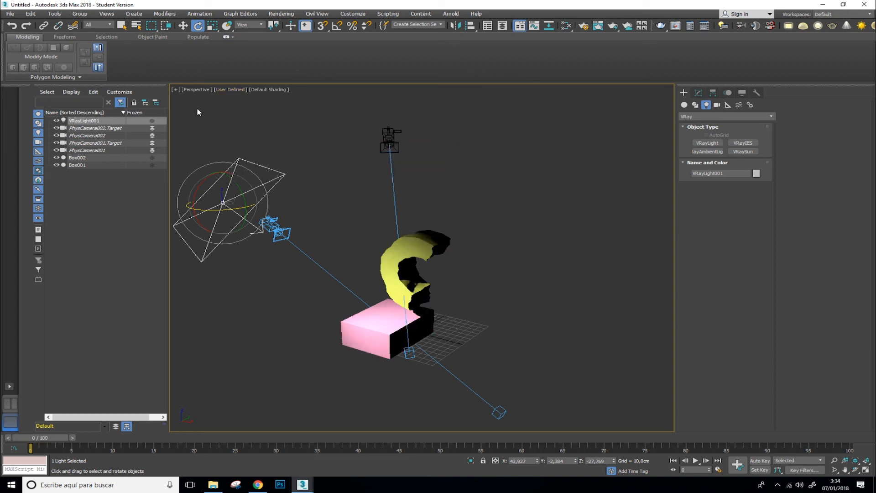
Set the viewport quality to Standard and view the boxes from another angle.
click(224, 90)
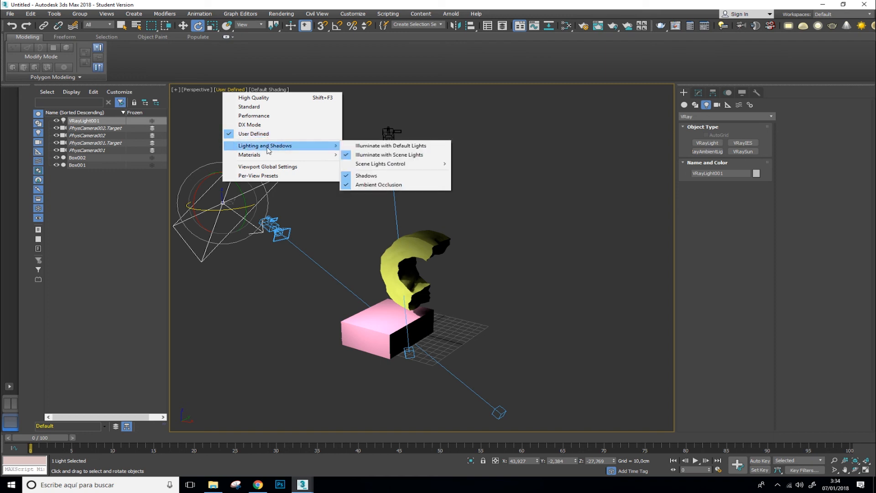
click(254, 107)
alt+middle_drag(319, 315, 462, 333)
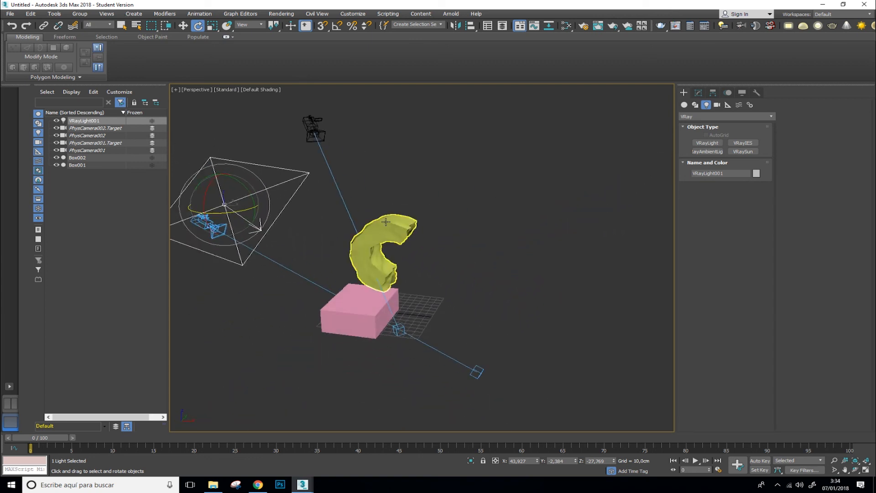
View the scene from VRayLight001 and reposition the view so both boxes are fully framed.
click(198, 90)
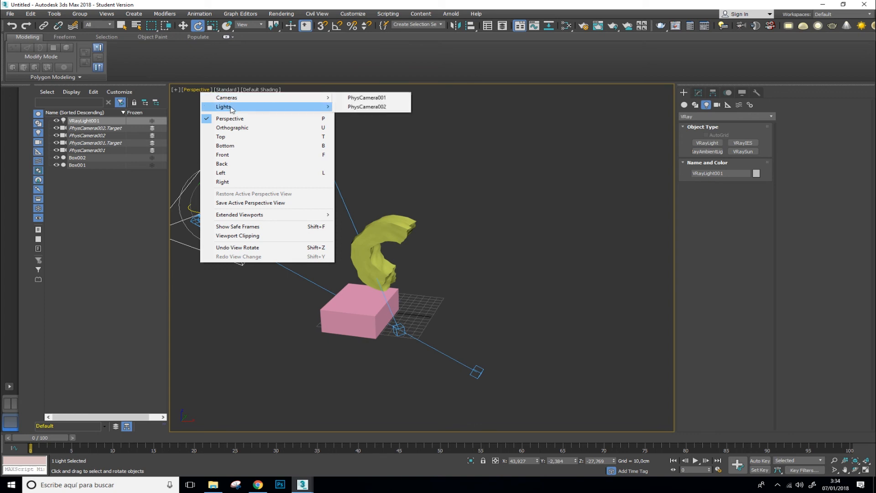
mouse_move(238, 98)
mouse_move(247, 110)
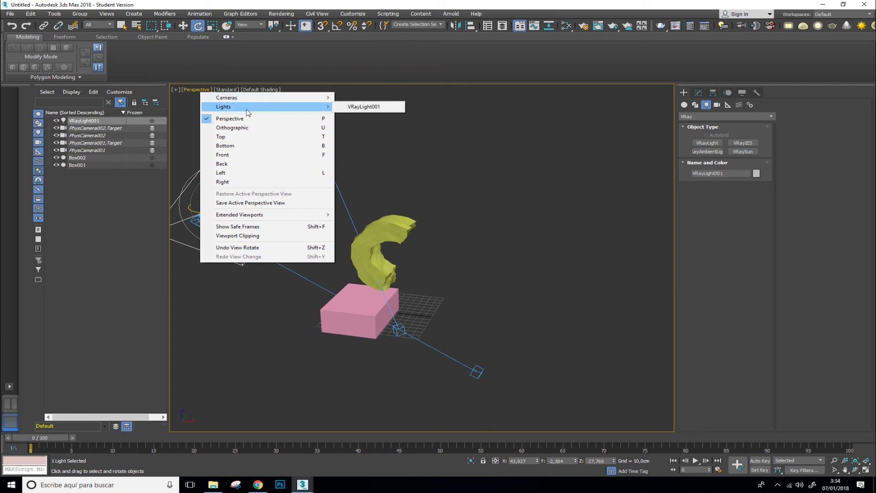
click(372, 107)
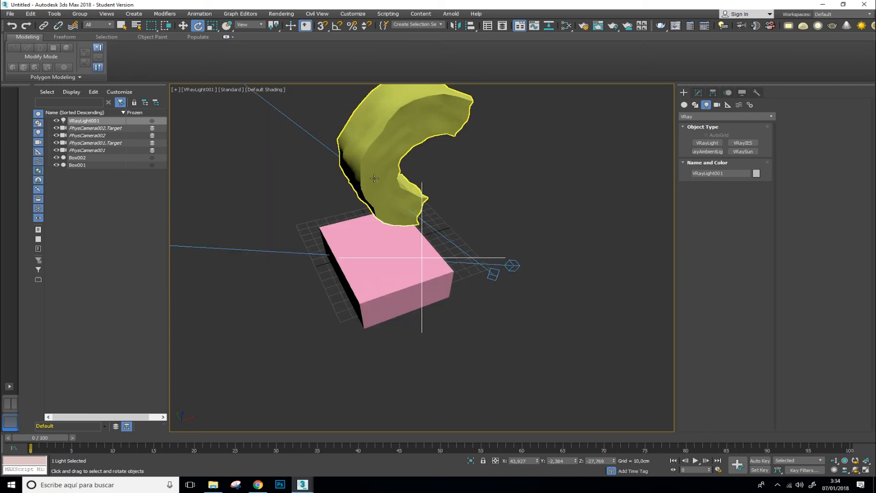
middle_drag(336, 158, 411, 263)
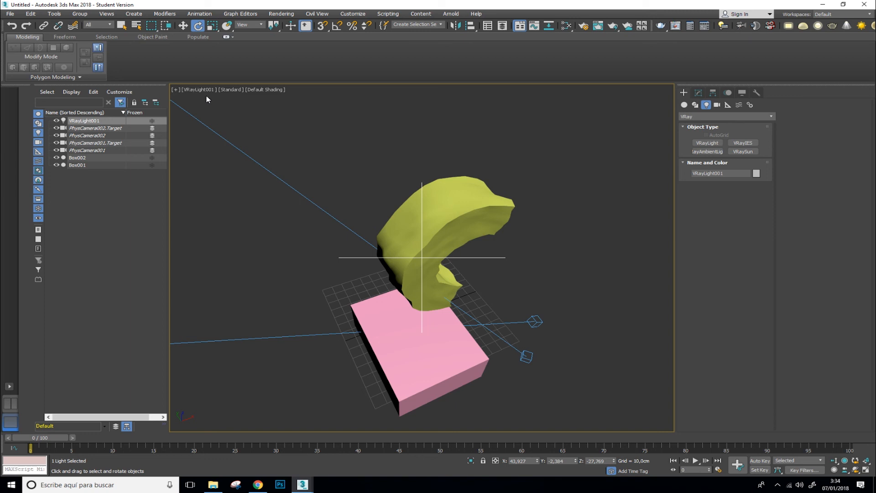
Set the quality of the VRayLight001 viewport to High Quality.
click(228, 90)
click(244, 99)
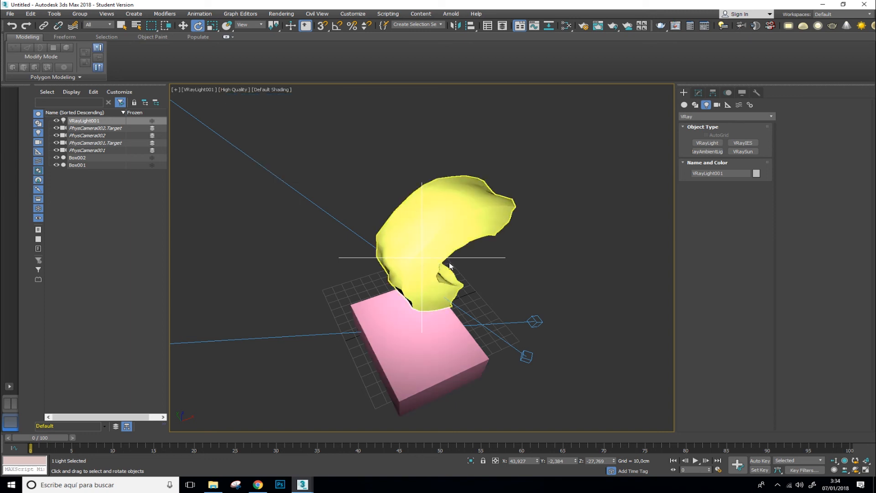
middle_drag(450, 266, 451, 296)
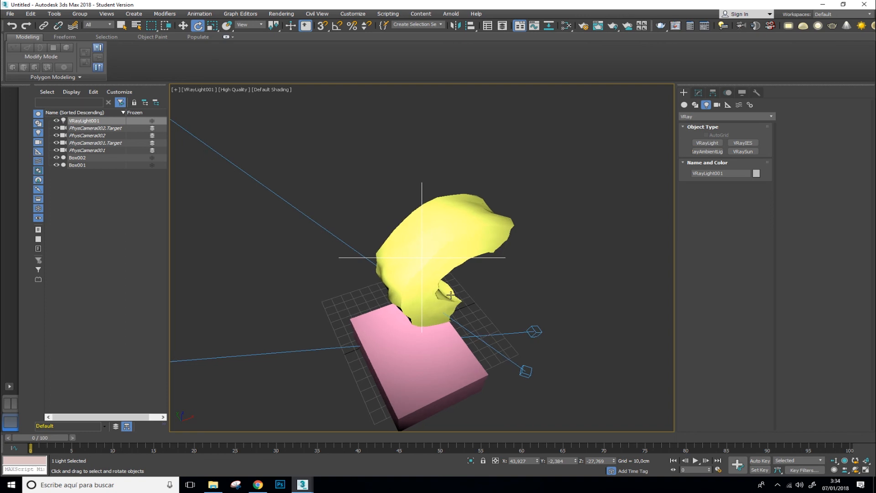
Deselect everything and view the scene through PhysCamera001.
click(209, 95)
click(210, 91)
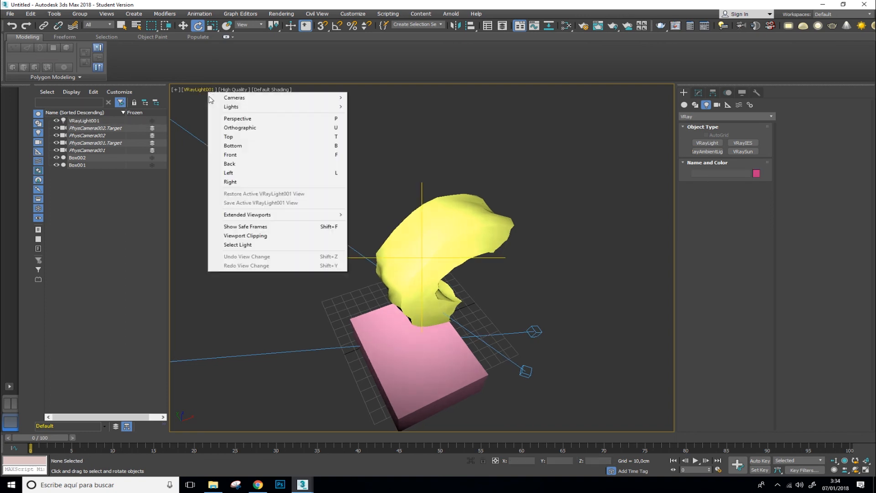
mouse_move(248, 97)
click(375, 97)
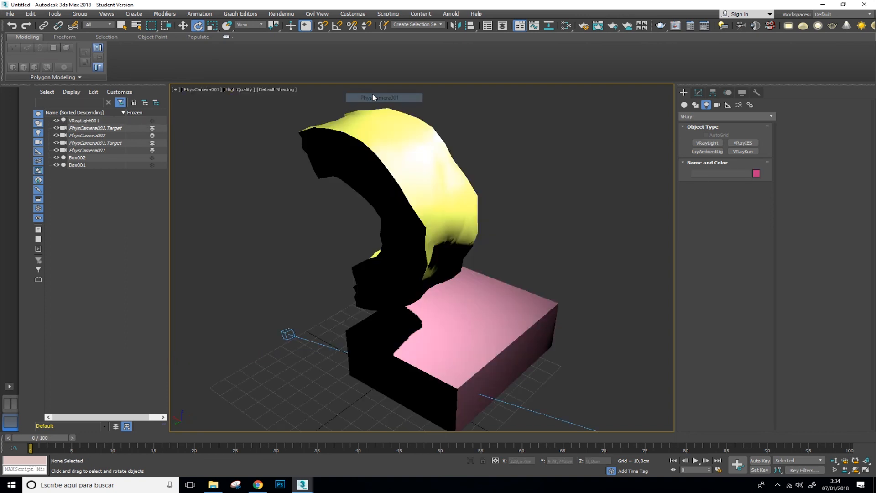
Show the safe frames in the PhysCamera001 viewport.
click(223, 91)
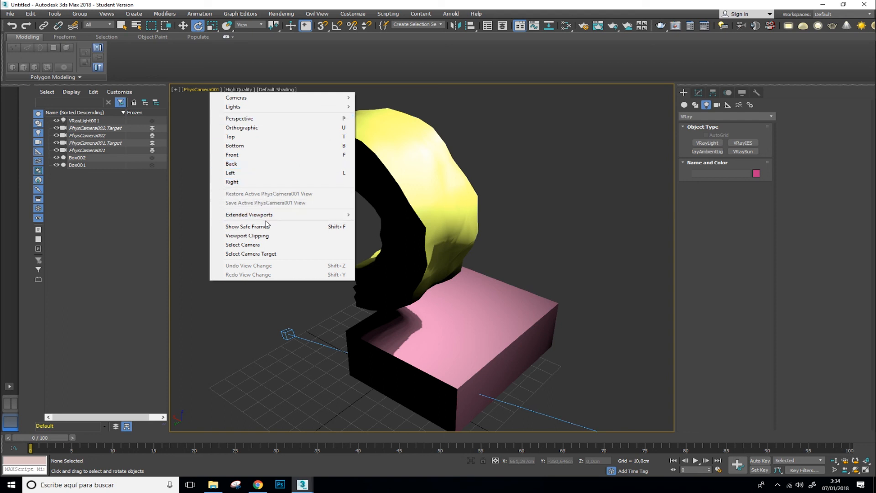
mouse_move(282, 215)
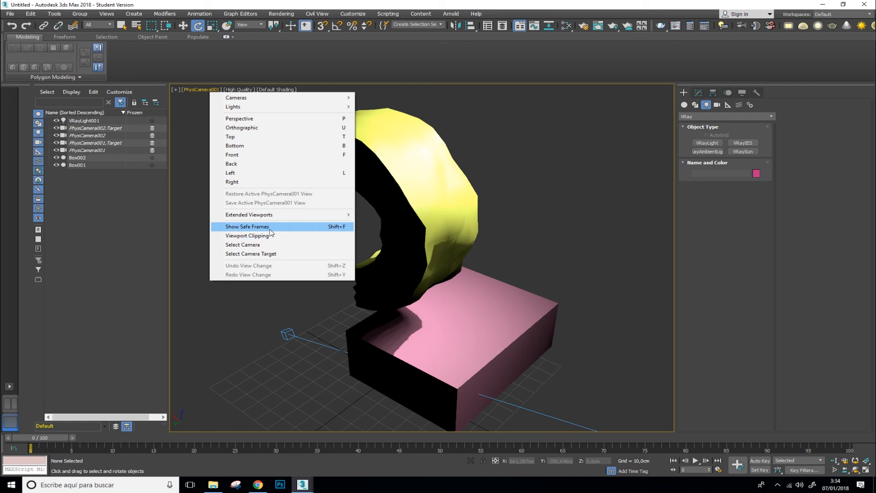
click(306, 227)
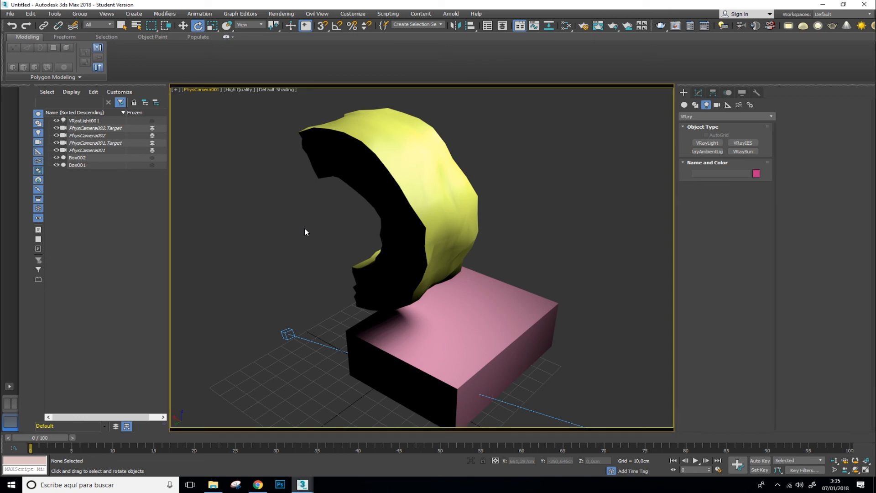
Return to the Perspective view and examine the shaded boxes from several angles.
key(p)
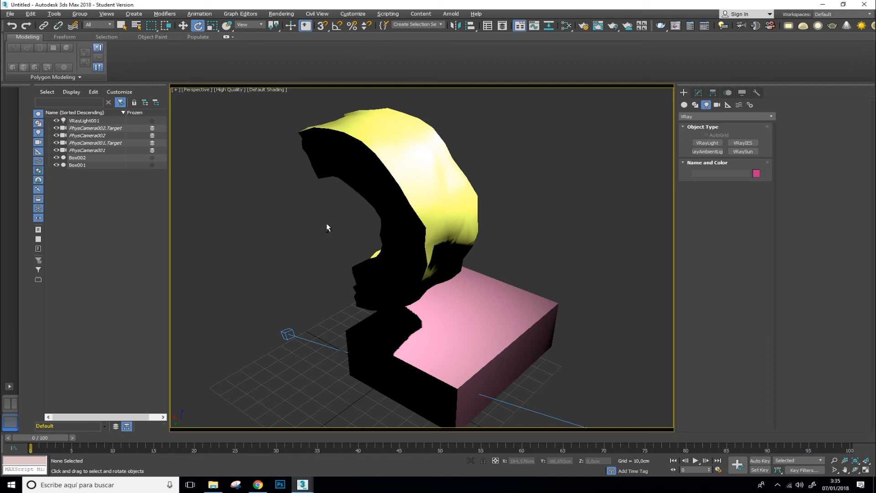
alt+middle_drag(400, 213, 439, 225)
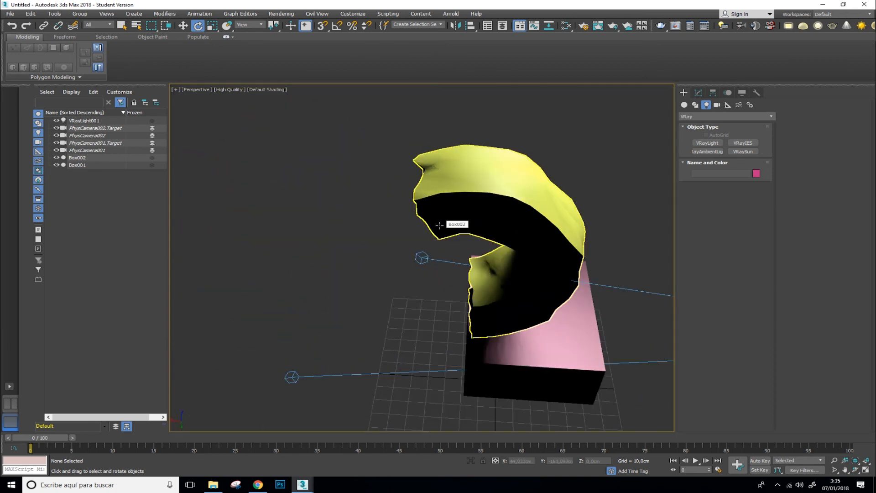
alt+middle_drag(440, 226, 400, 222)
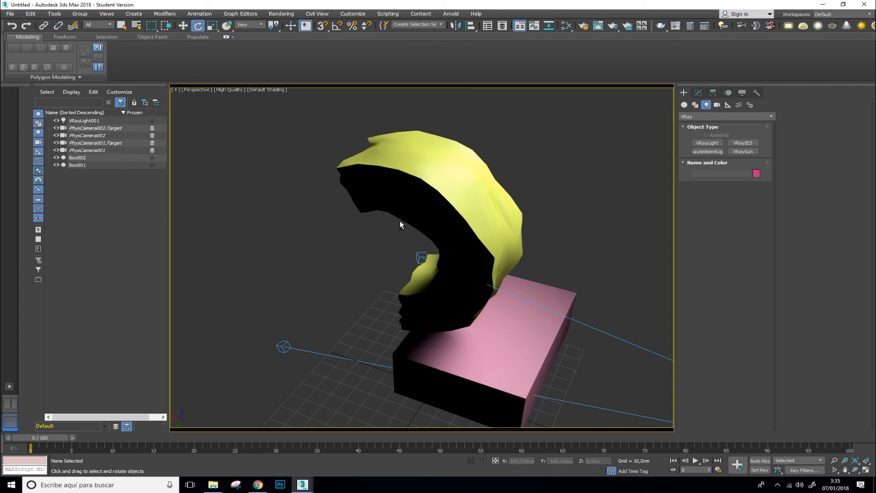
click(197, 90)
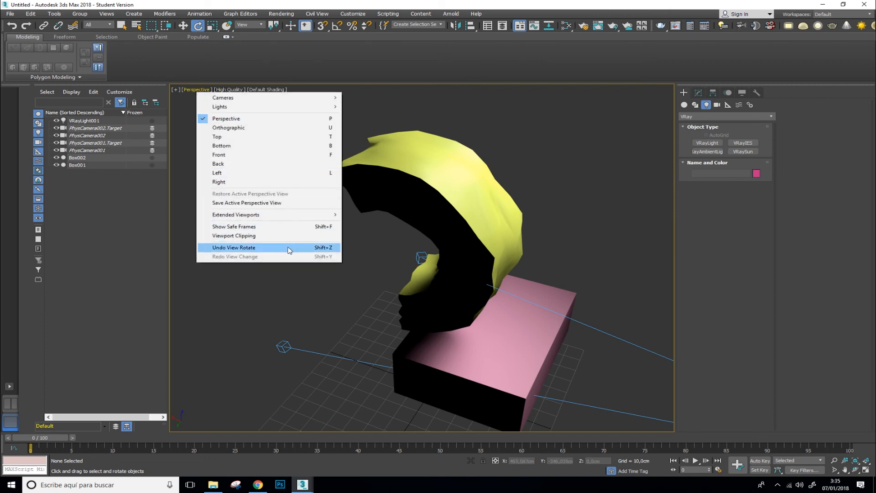
click(532, 1)
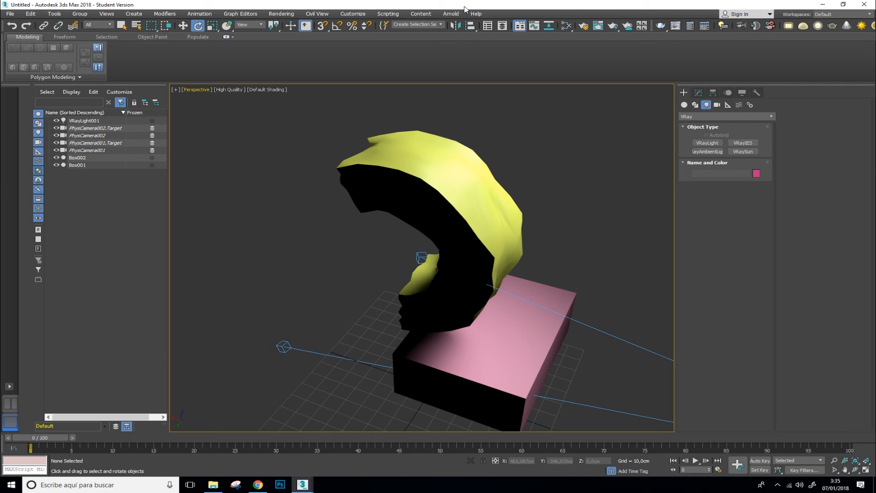
Open the Environment and Effects settings and move the dialog clear of the model.
key(8)
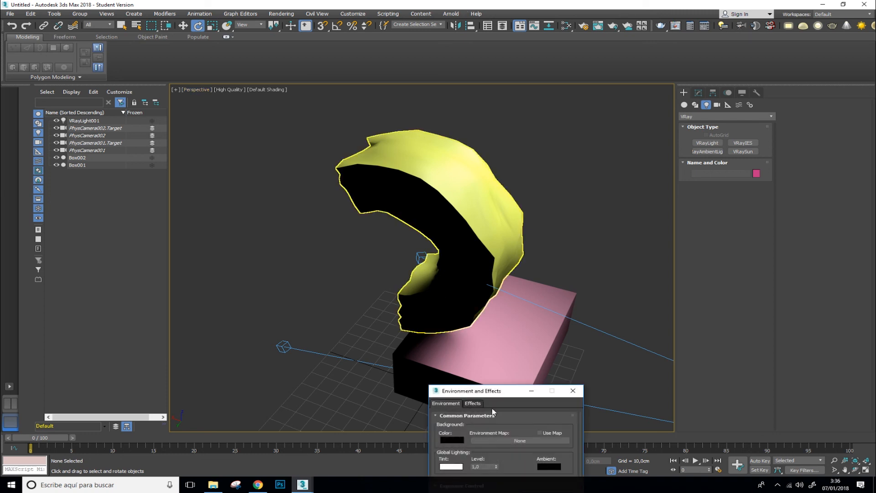
drag(497, 394, 164, 72)
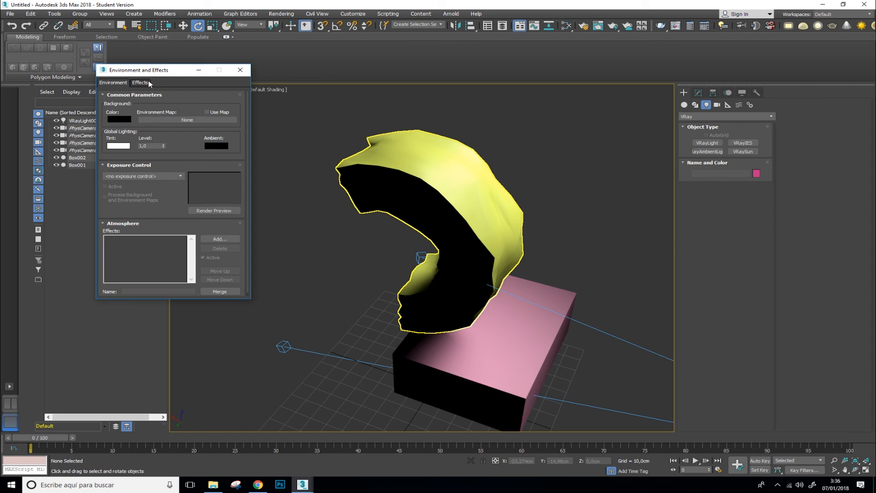
drag(152, 68, 141, 47)
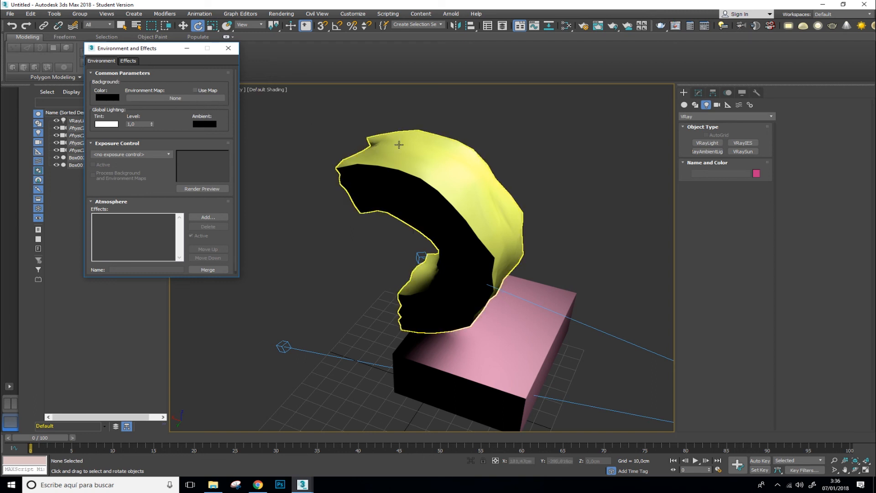
Select Box002, test-render the Perspective view with V-Ray in an enlarged frame buffer, and cancel the render.
click(426, 152)
key(shift+q)
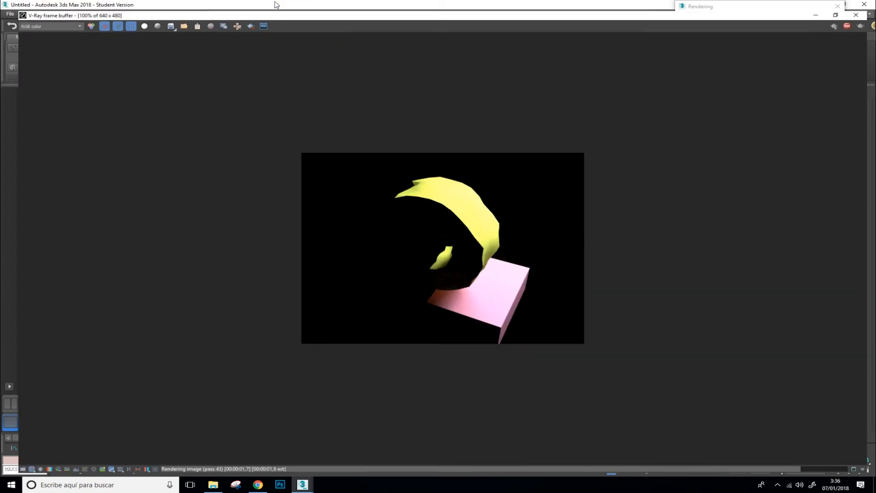
click(269, 3)
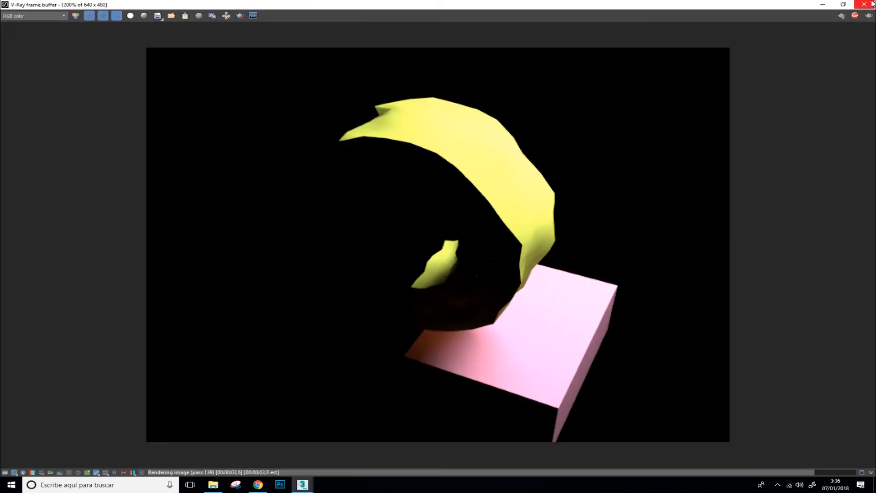
click(865, 4)
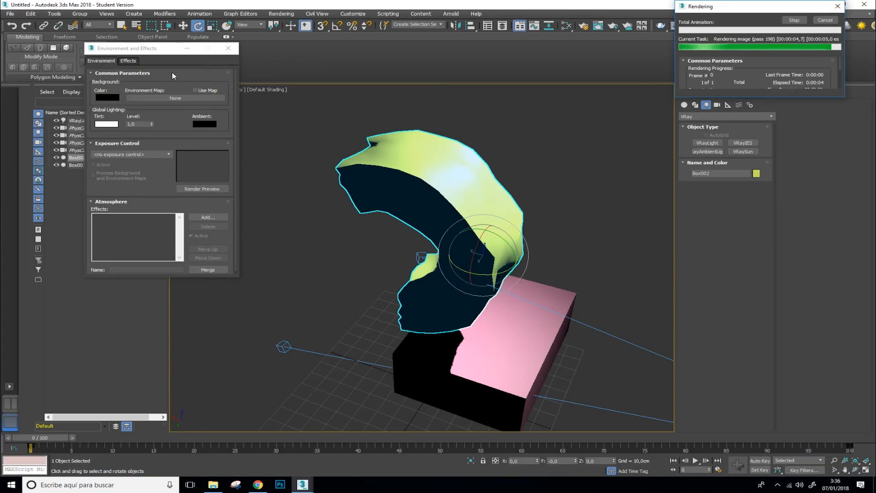
click(116, 98)
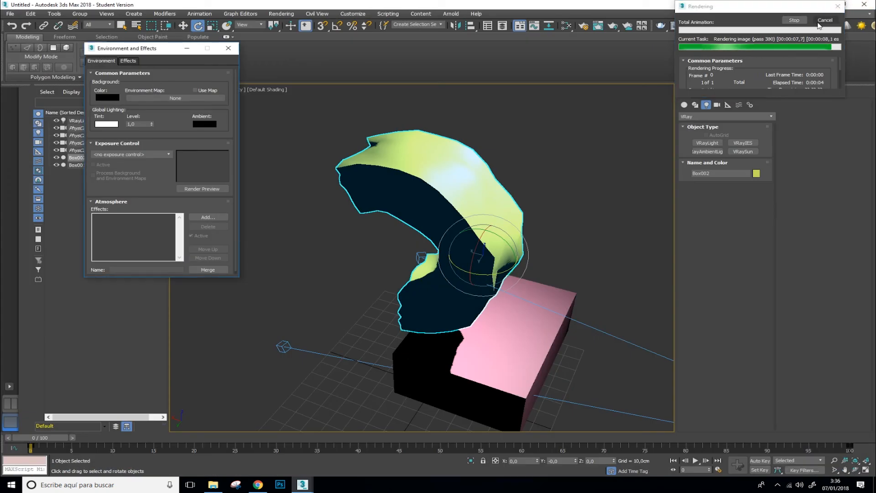
click(116, 99)
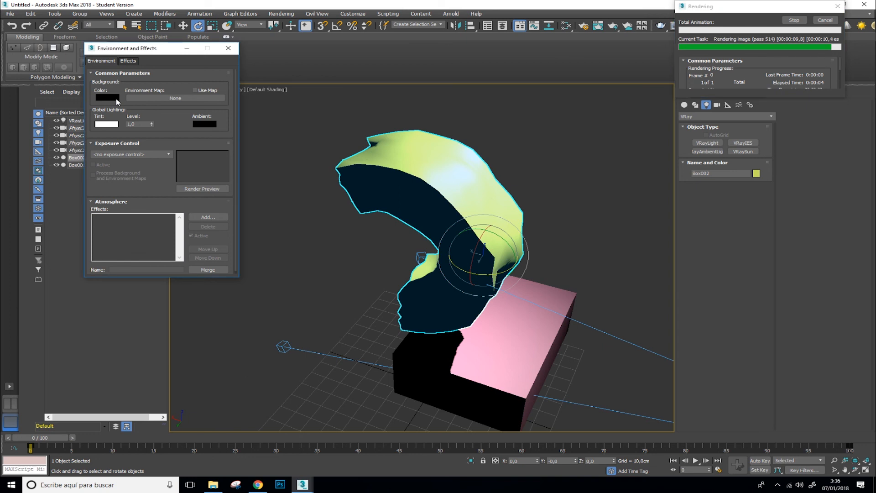
click(825, 20)
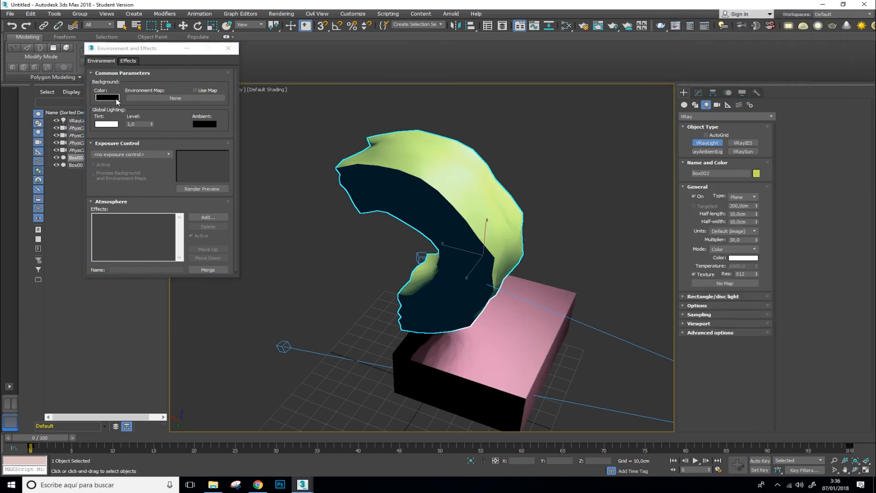
Set the environment background colour to dark red with a value of about 87 and test-render the scene.
click(108, 98)
text(40)
key(Return)
drag(183, 107, 183, 95)
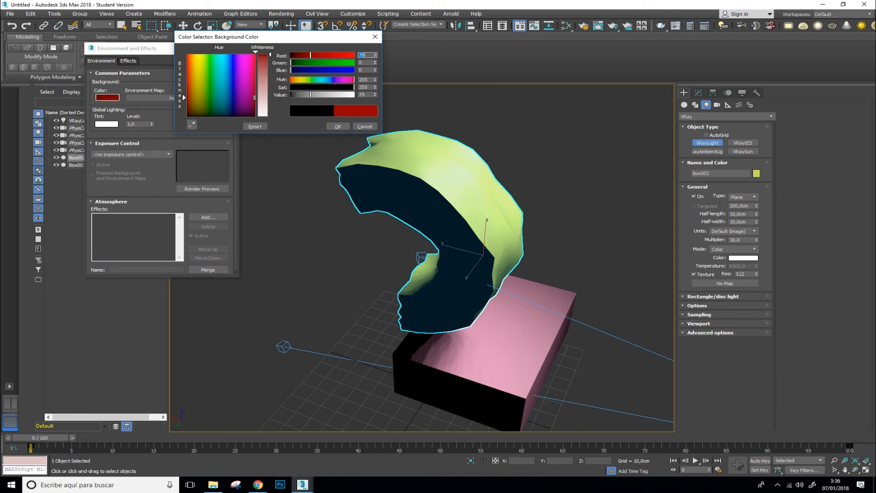
click(328, 125)
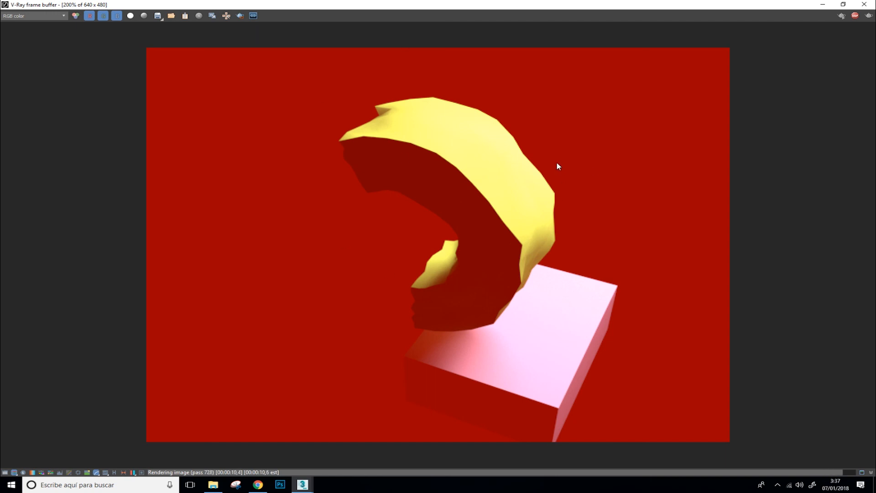
click(855, 17)
click(864, 4)
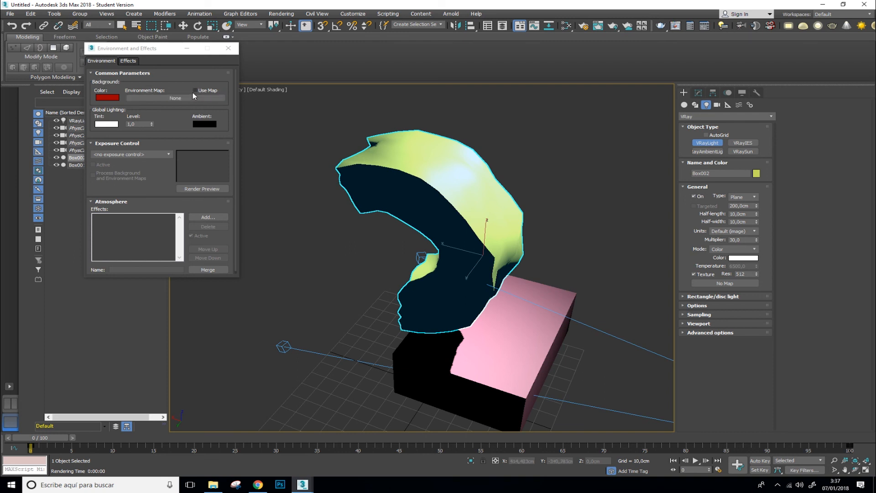
Set the environment background colour to black and close the Environment and Effects settings.
click(106, 97)
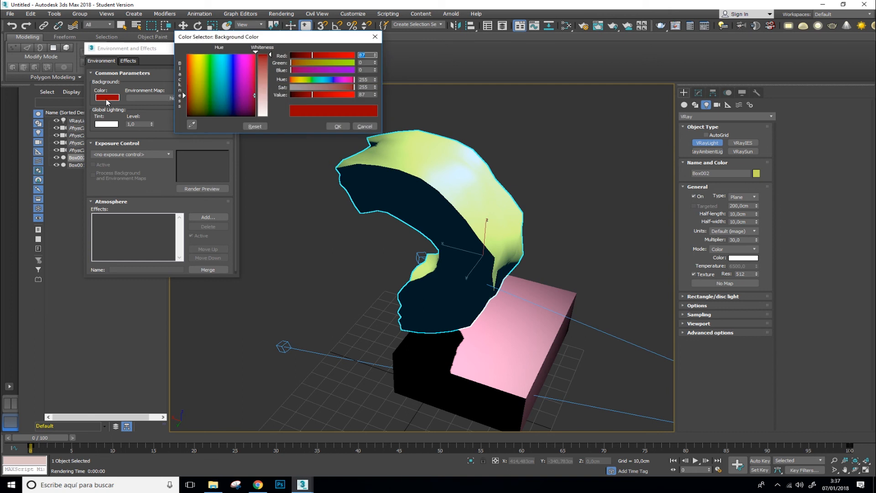
drag(226, 93, 183, 113)
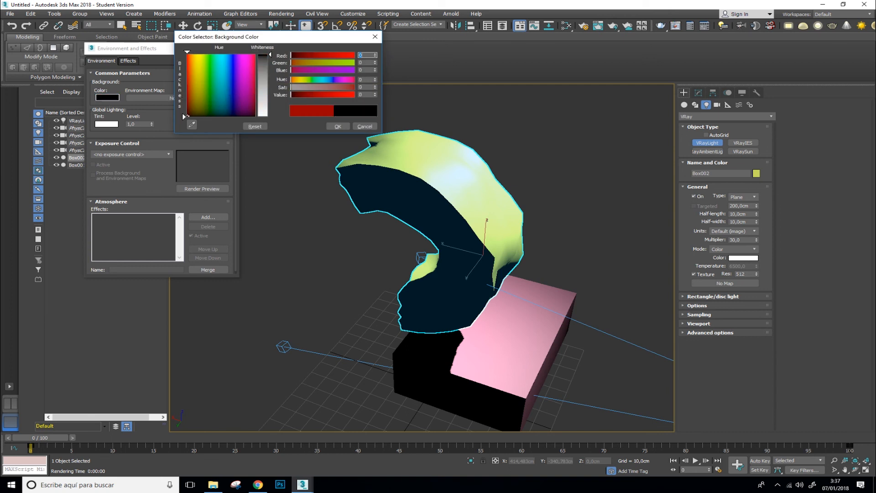
click(337, 127)
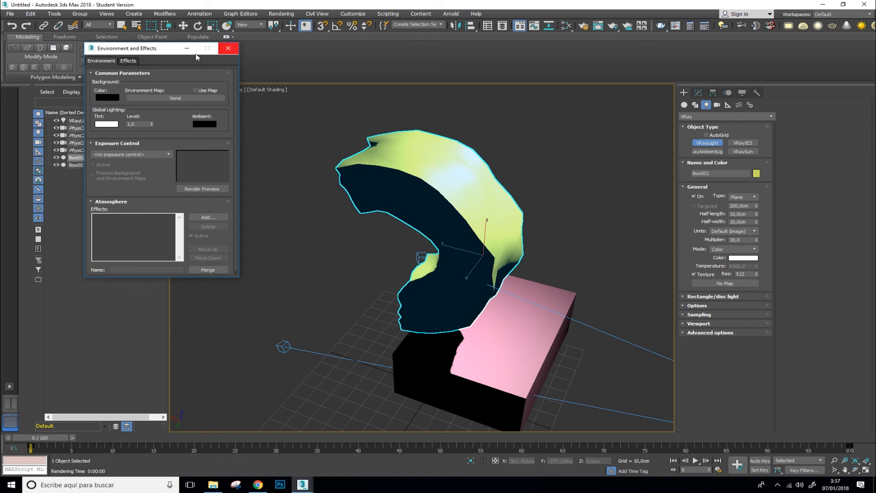
click(228, 48)
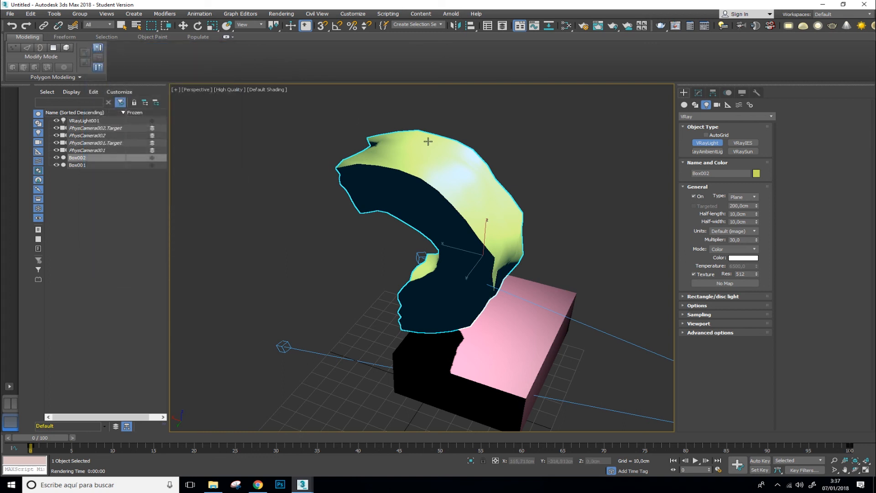
Open Render Setup and switch the renderer to Scanline Renderer.
key(F10)
key(F10)
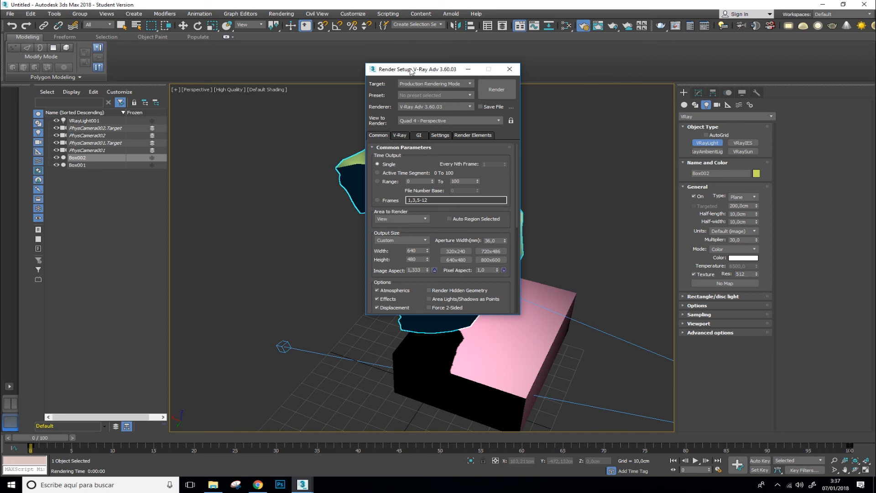
click(448, 107)
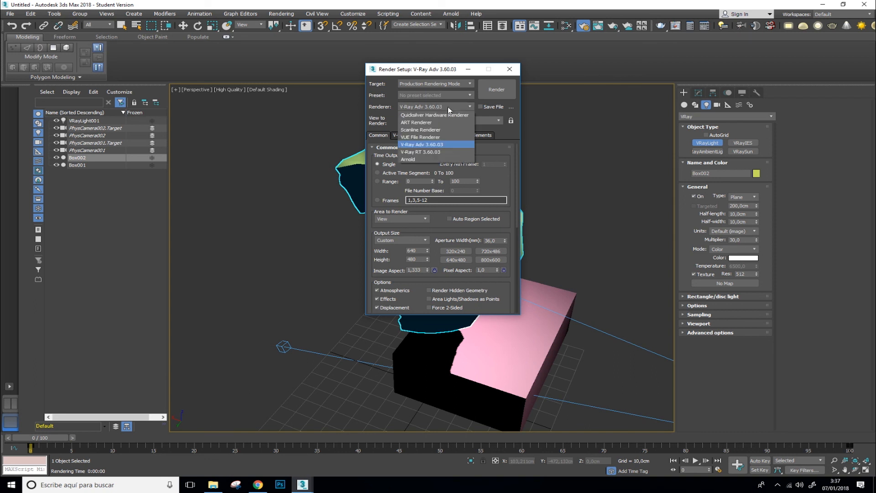
click(440, 129)
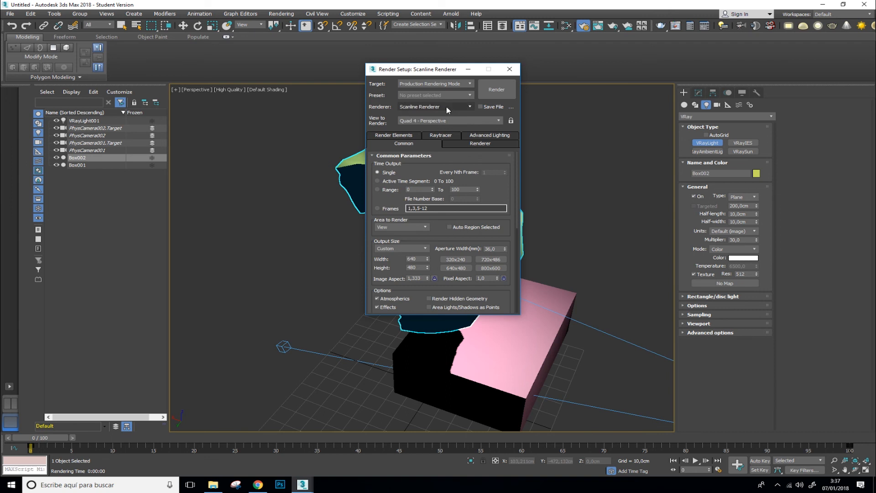
Switch the renderer to Arnold, check its renderer settings, test-render the Perspective view, and close the rendered frame.
click(448, 108)
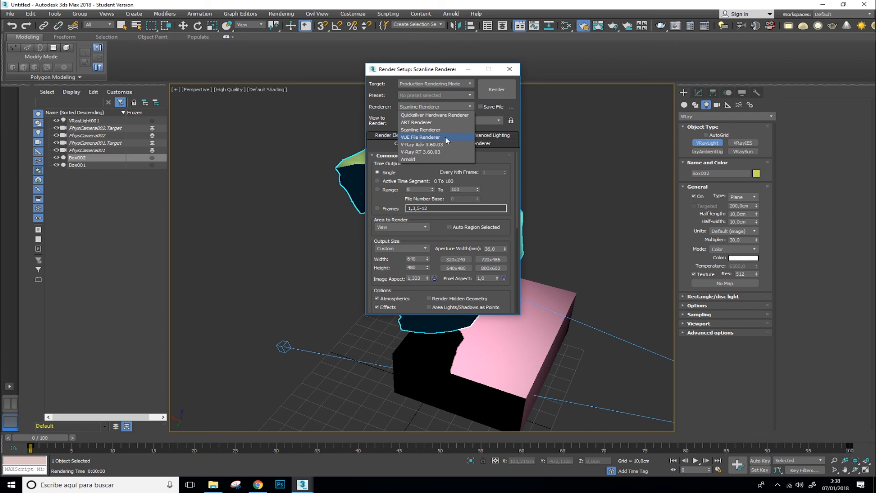
click(415, 159)
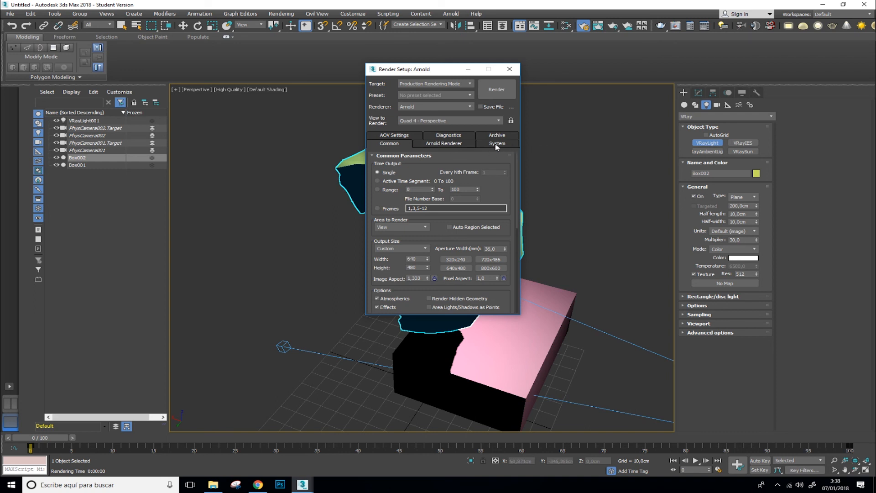
click(459, 145)
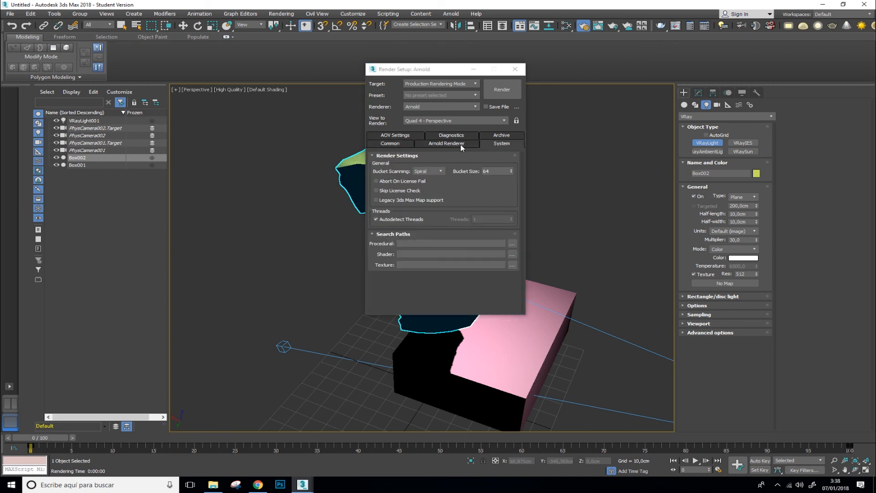
click(391, 145)
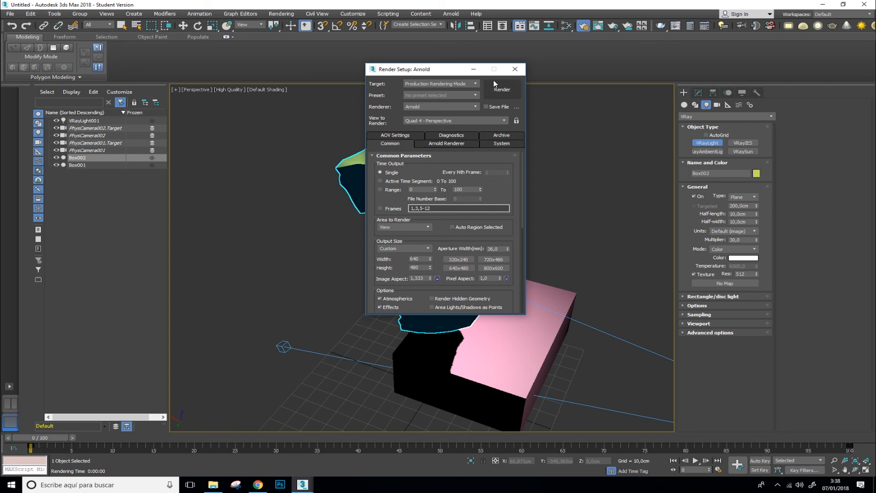
click(502, 90)
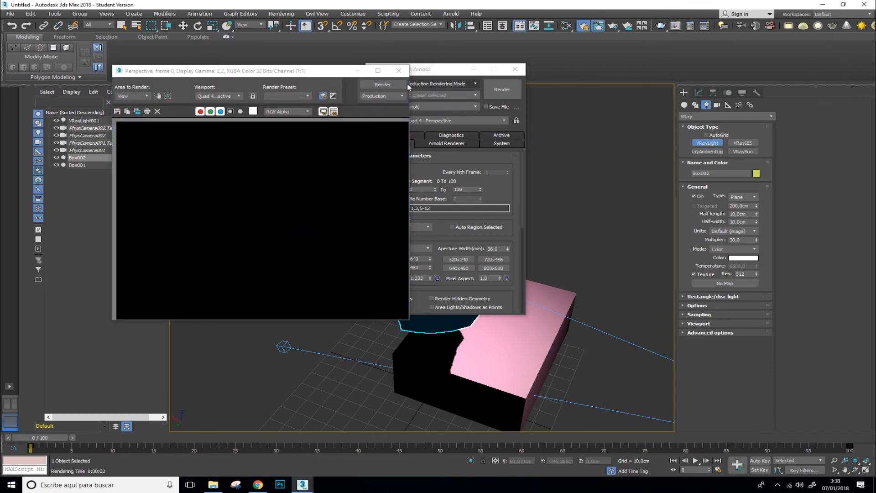
click(399, 72)
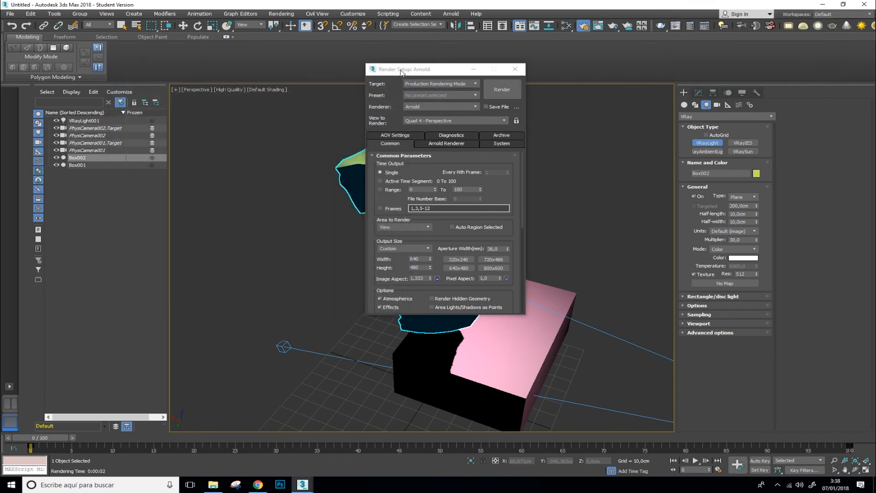
Switch the renderer to V-Ray Adv 3.60.03, start a test render of the Perspective view, and cancel it.
click(453, 106)
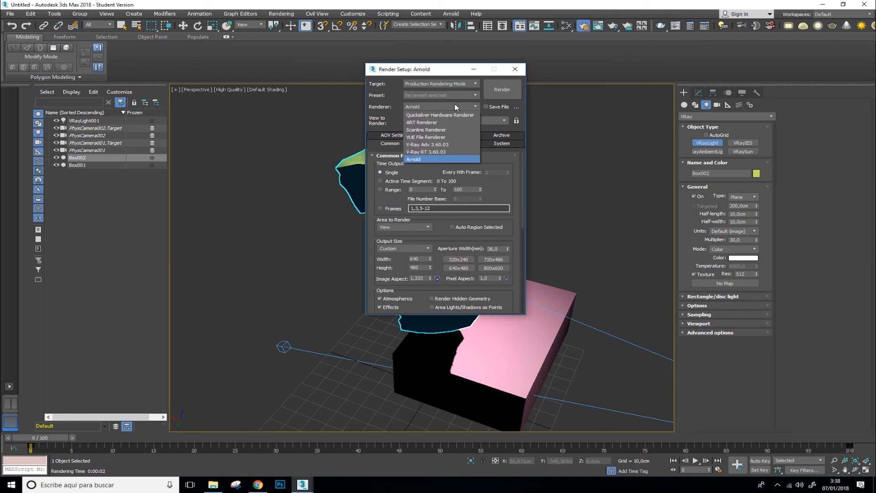
click(451, 144)
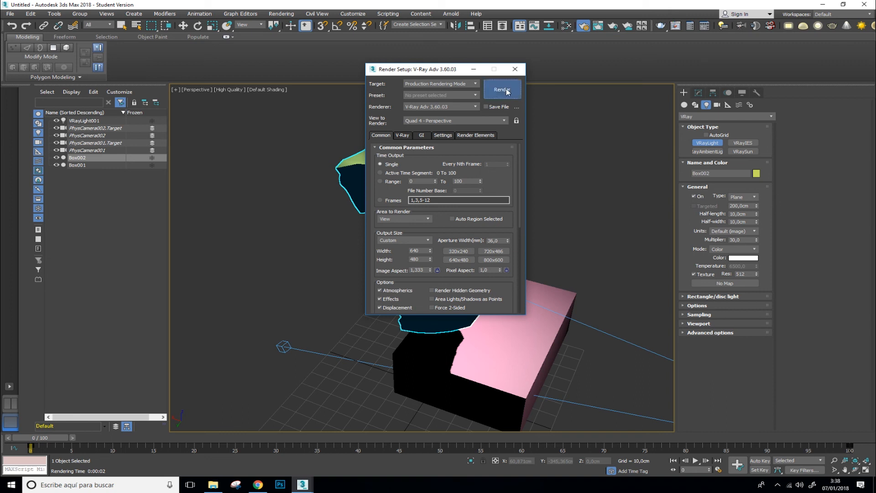
click(507, 90)
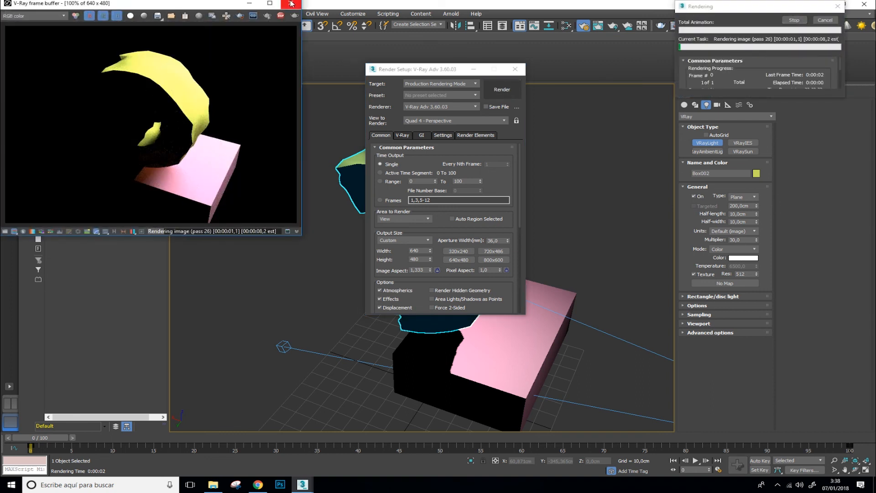
click(291, 3)
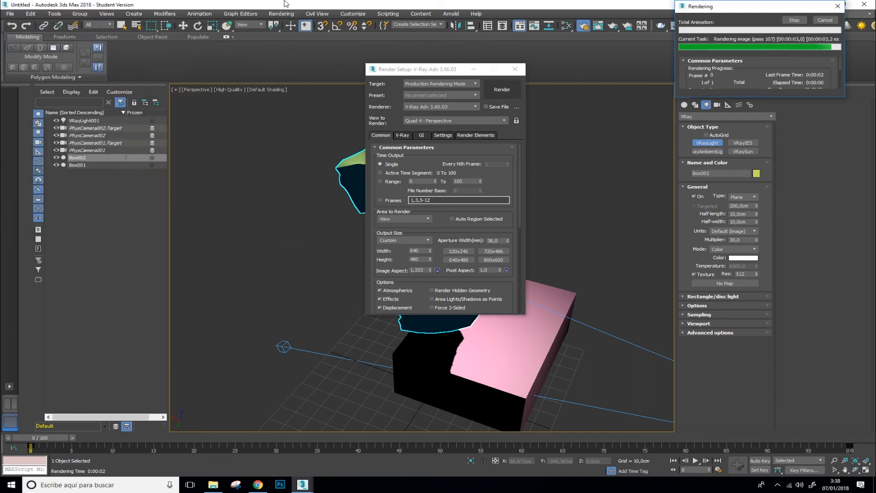
click(815, 21)
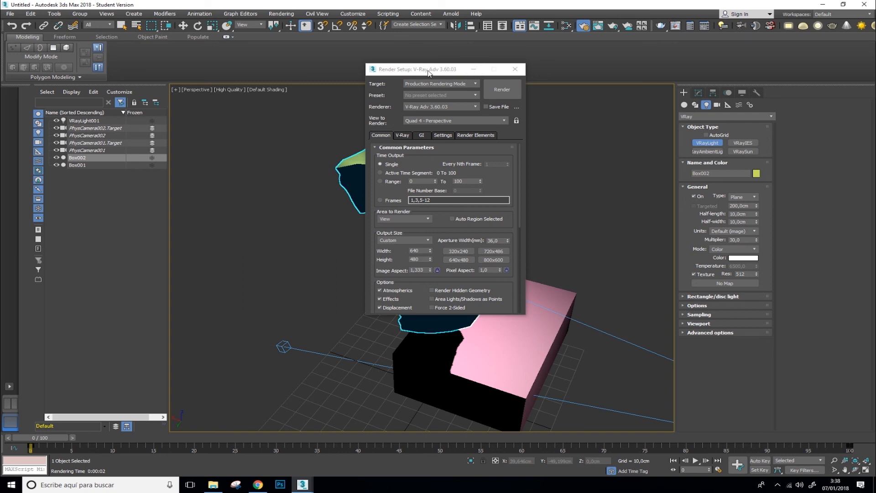
Look through the V-Ray render setup categories: Common, V-Ray, GI, Settings and Render Elements.
drag(429, 72, 392, 70)
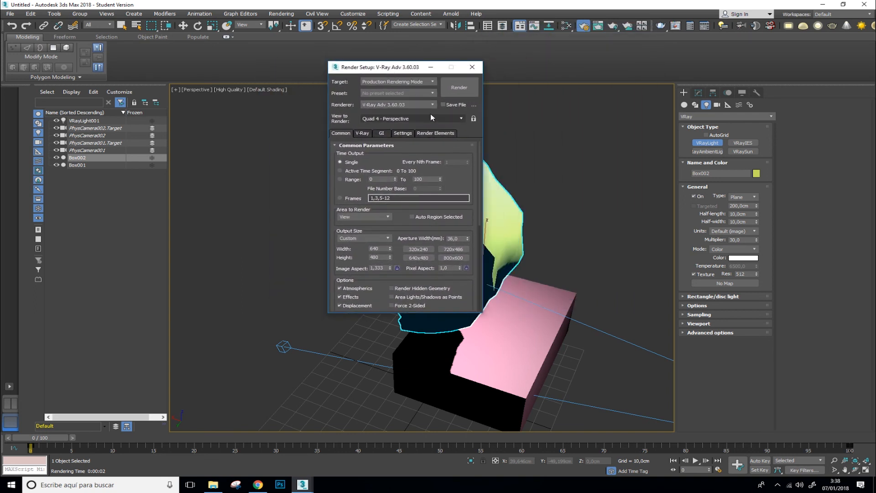
click(360, 135)
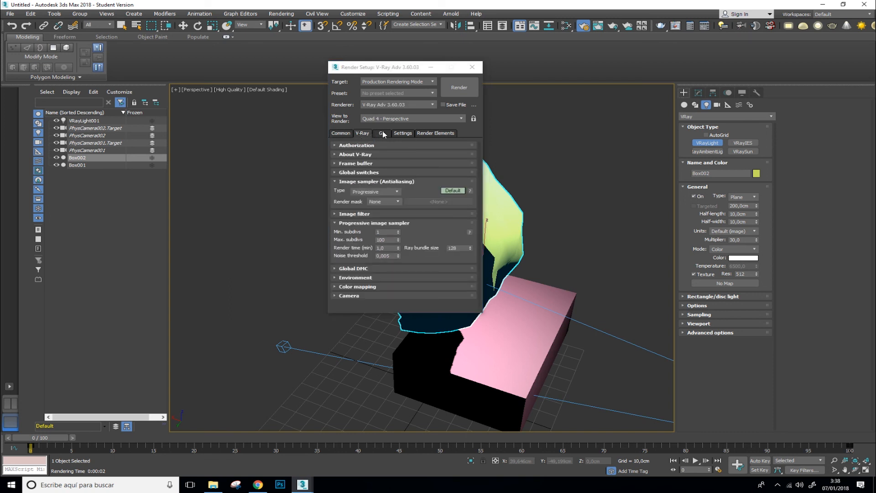
click(383, 134)
click(403, 133)
click(436, 134)
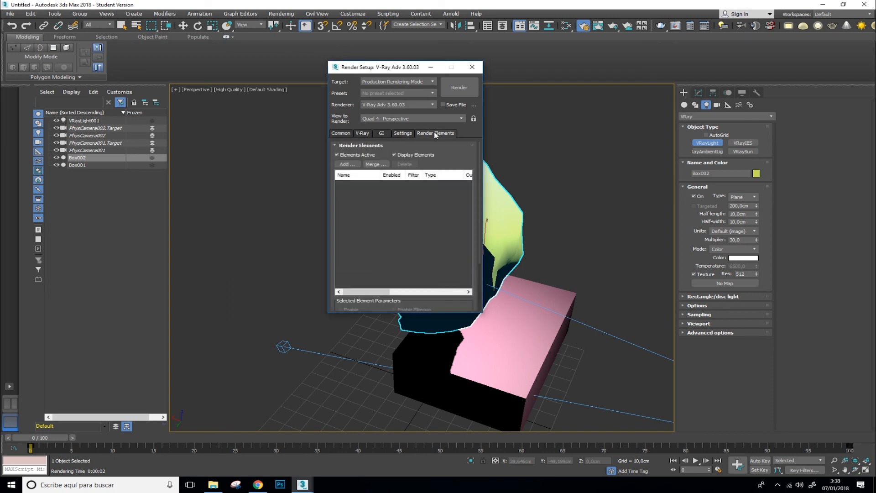
click(341, 134)
click(363, 133)
click(382, 134)
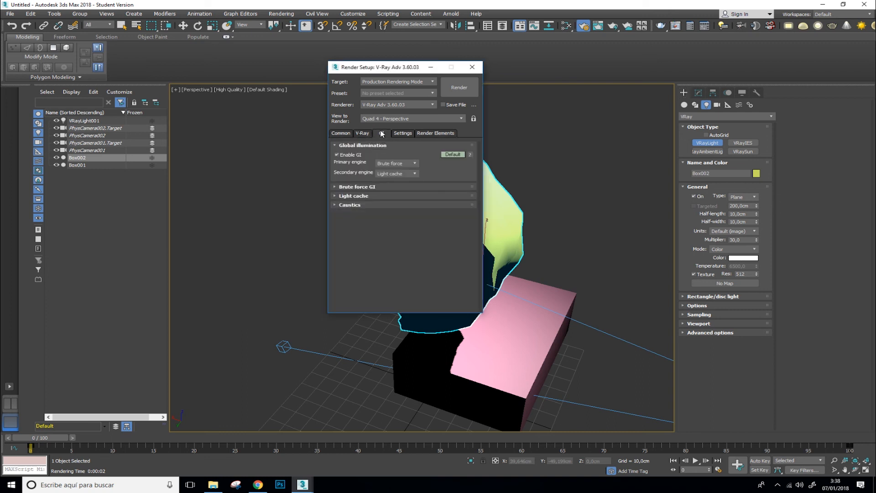
click(402, 133)
click(430, 133)
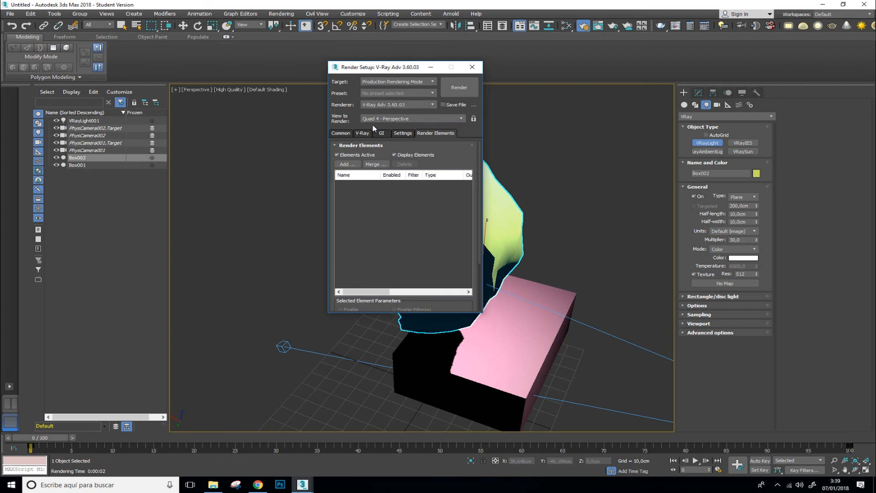
Set the render output size to the HDTV (video) preset and show safe frames in the Perspective viewport.
click(342, 134)
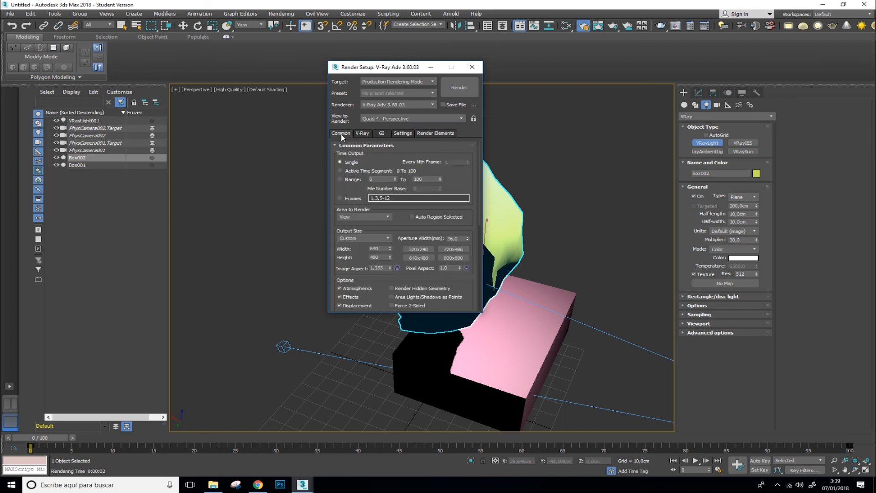
click(379, 237)
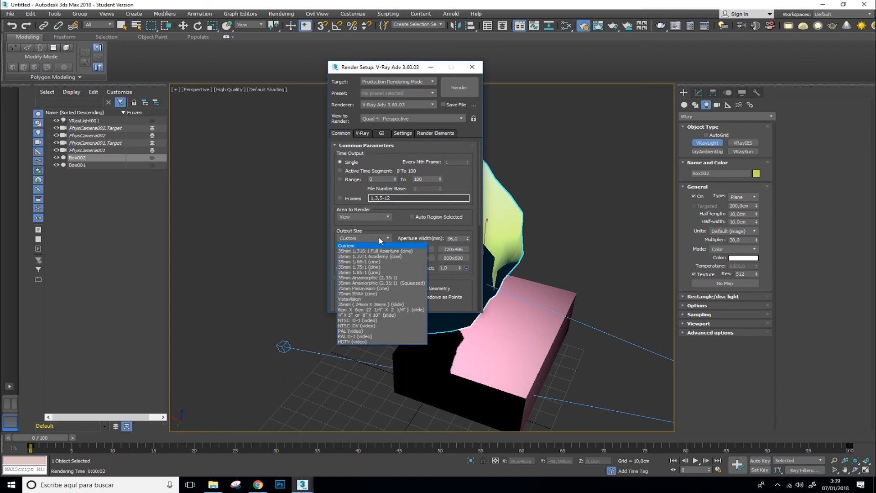
click(358, 342)
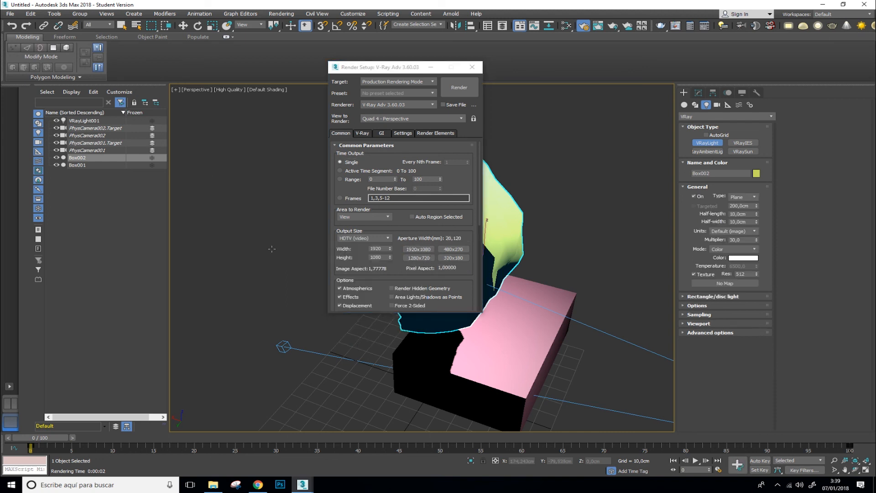
key(shift+f)
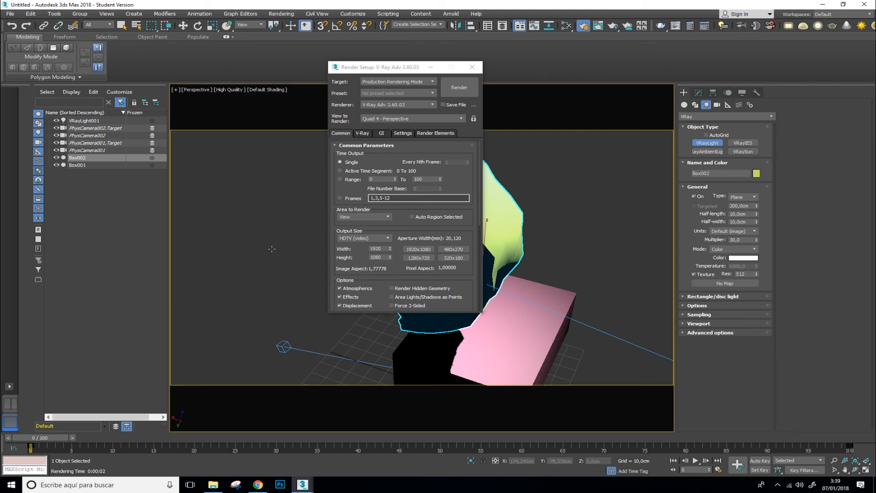
Review the views available to render and the target rendering modes without changing them, and close Render Setup.
drag(398, 68, 476, 77)
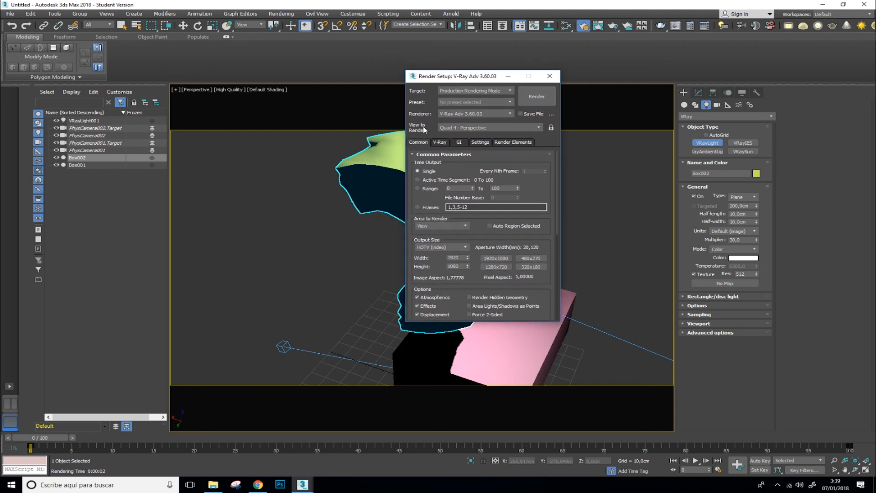
click(502, 128)
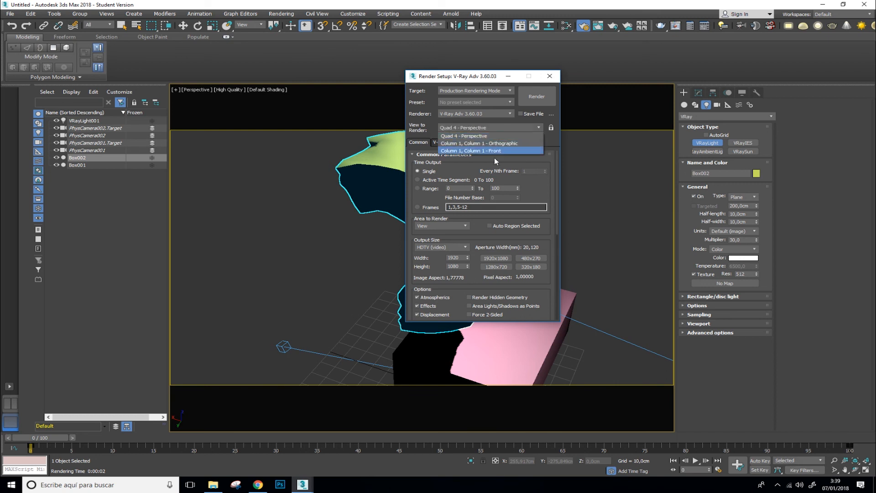
click(494, 127)
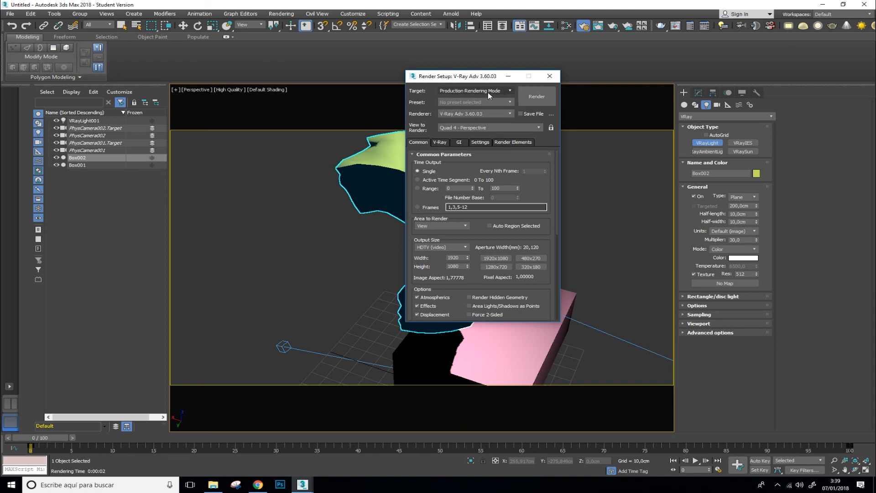
click(510, 91)
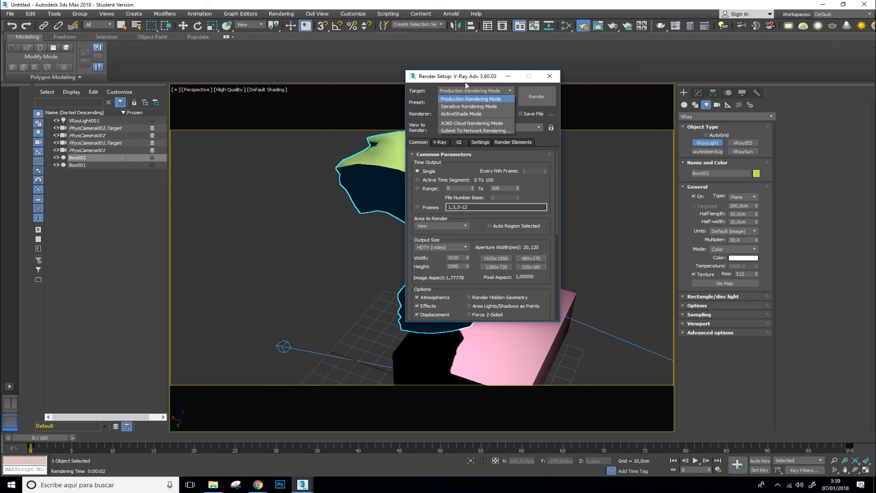
click(511, 91)
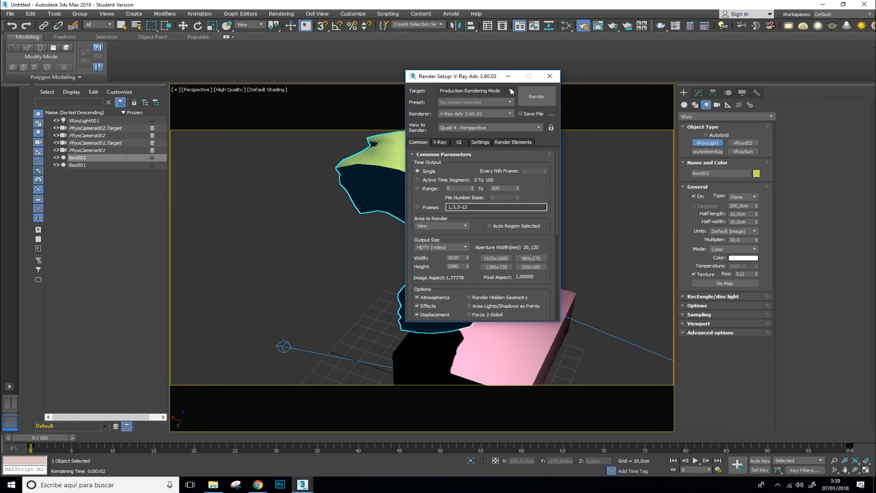
click(549, 77)
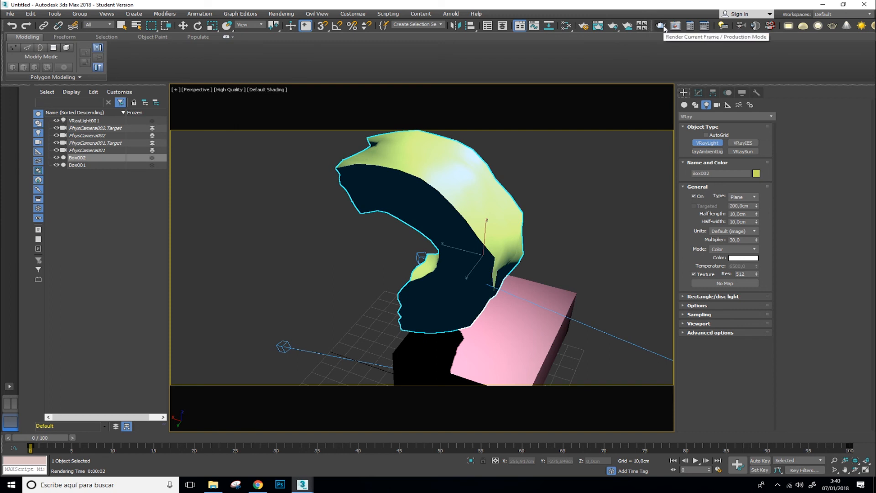
Open V-Ray Quick Settings and try out the quality sliders, leaving GI quality at 0% and shading quality at 1%.
click(709, 29)
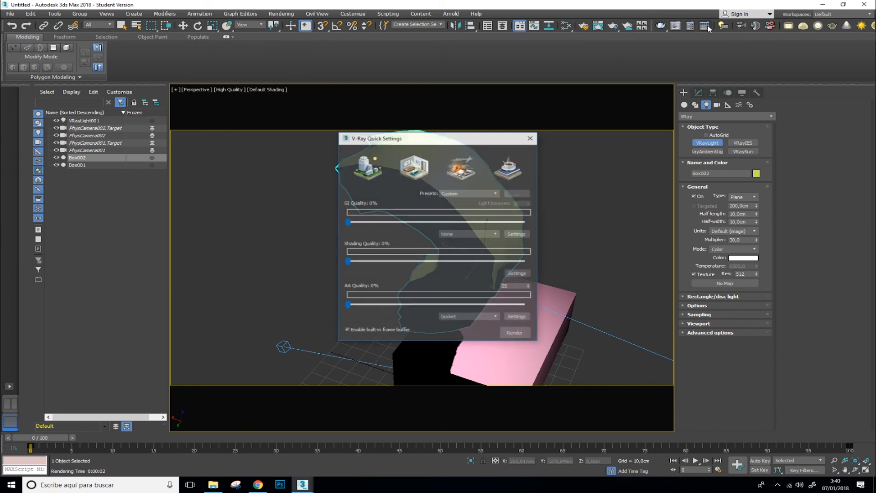
drag(409, 140, 208, 41)
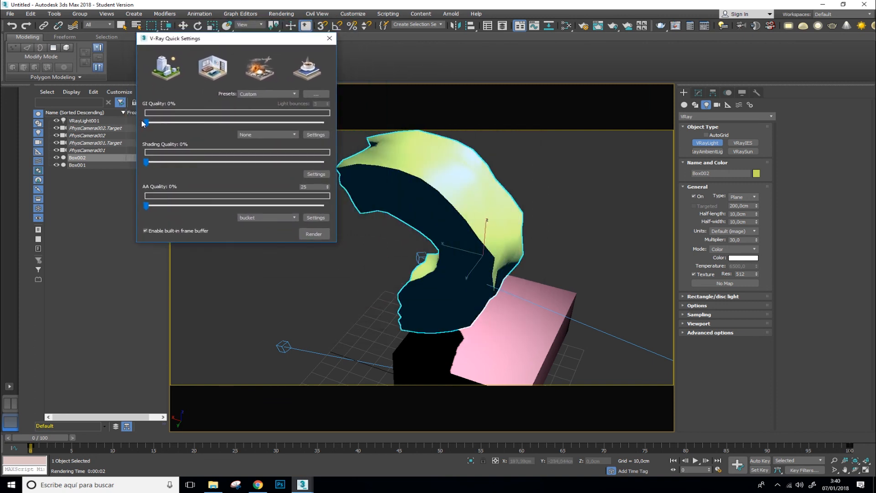
drag(145, 122, 121, 126)
mouse_move(144, 161)
mouse_down()
mouse_move(265, 162)
mouse_move(154, 168)
mouse_move(210, 165)
mouse_move(146, 165)
mouse_move(313, 164)
mouse_move(145, 165)
mouse_move(334, 162)
mouse_move(144, 164)
mouse_move(352, 164)
mouse_move(145, 164)
mouse_up()
drag(145, 164, 218, 163)
drag(158, 173, 146, 164)
drag(147, 126, 172, 129)
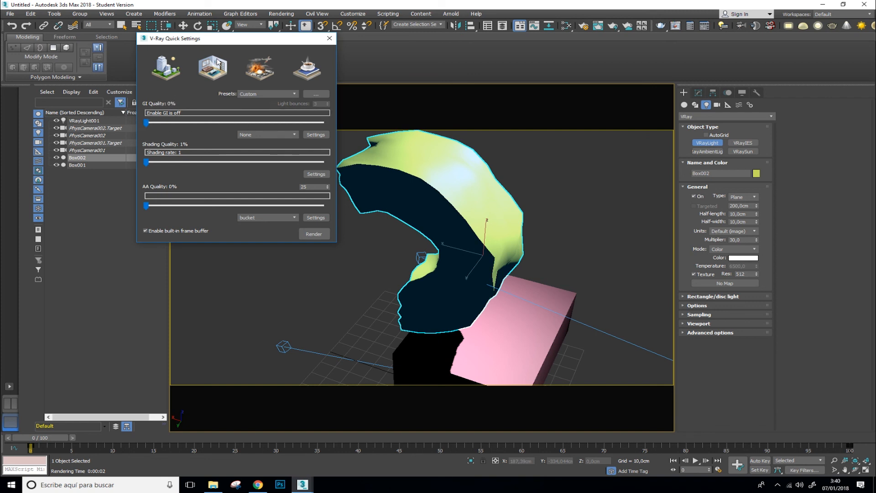
Review the V-Ray Quick Settings presets, keep Custom, and close the dialog.
click(265, 94)
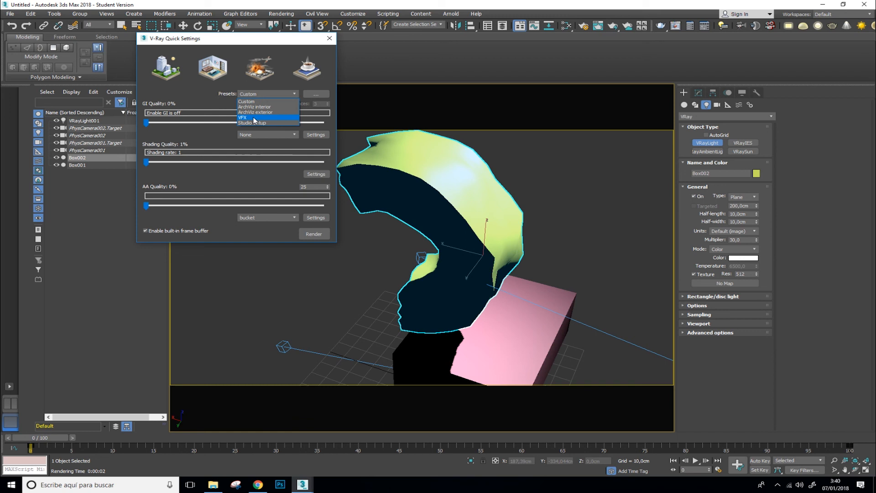
click(262, 95)
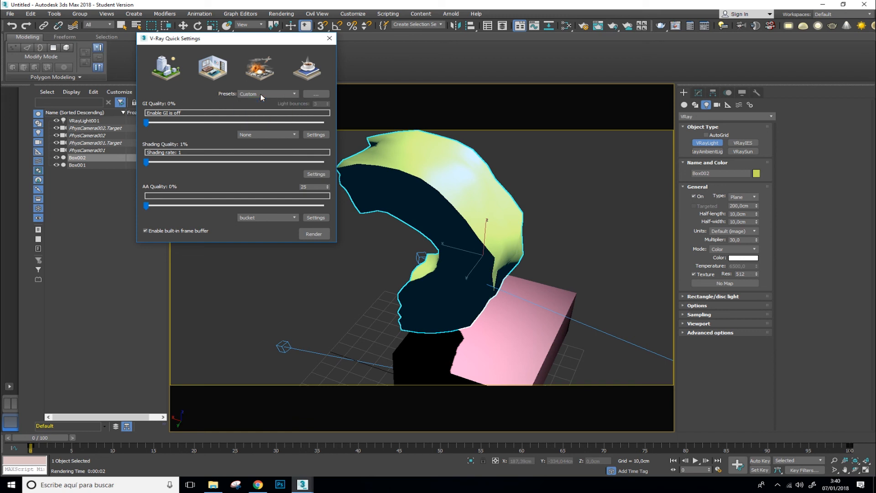
click(329, 38)
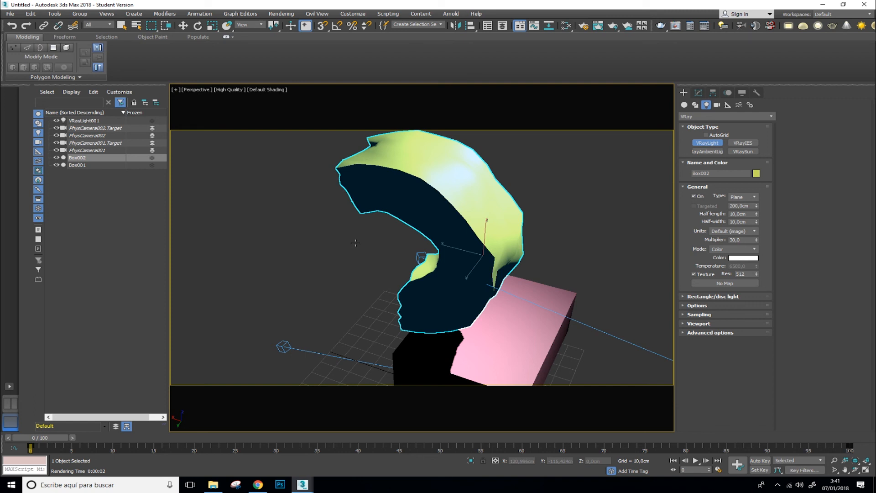
alt+middle_drag(359, 229, 435, 189)
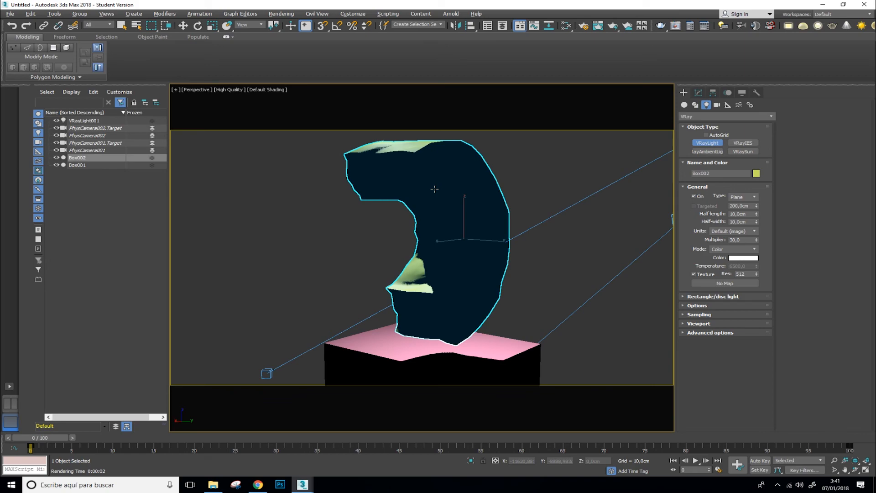